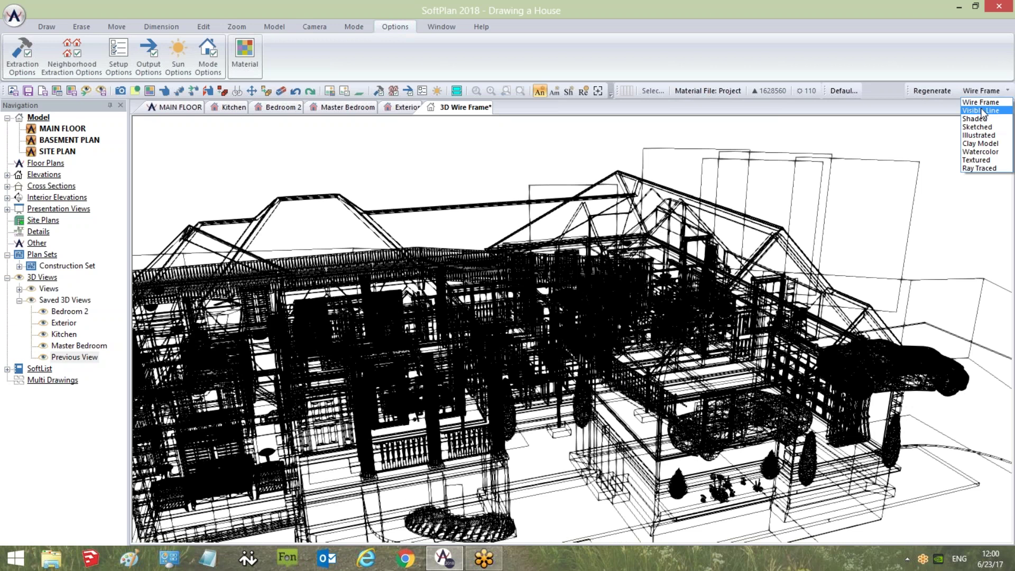
# View the front of the house in Visible Line mode, followed by Shaded mode
pyautogui.scroll(5, 654, 370)
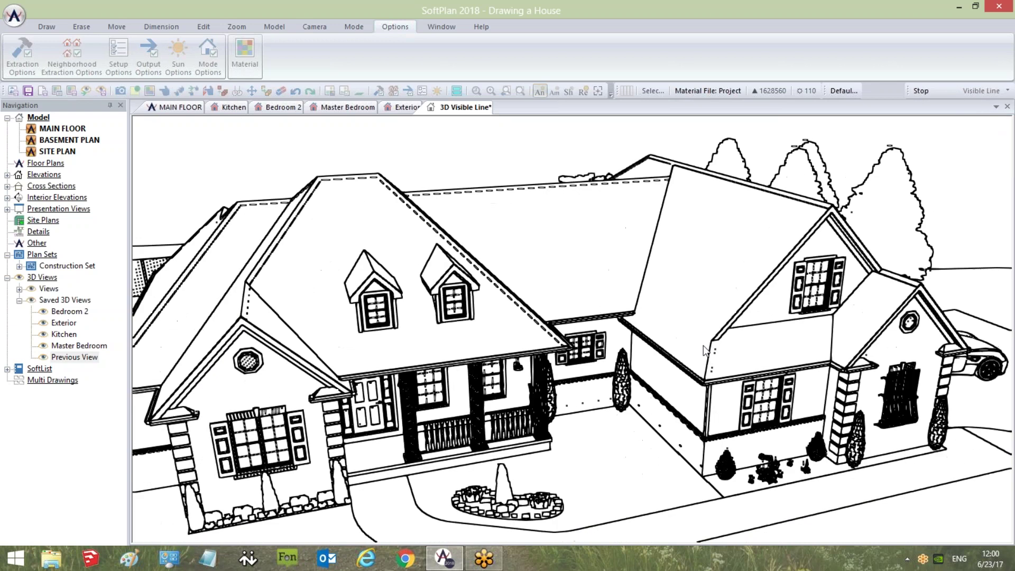
pyautogui.moveTo(750, 324); pyautogui.dragTo(265, 272)
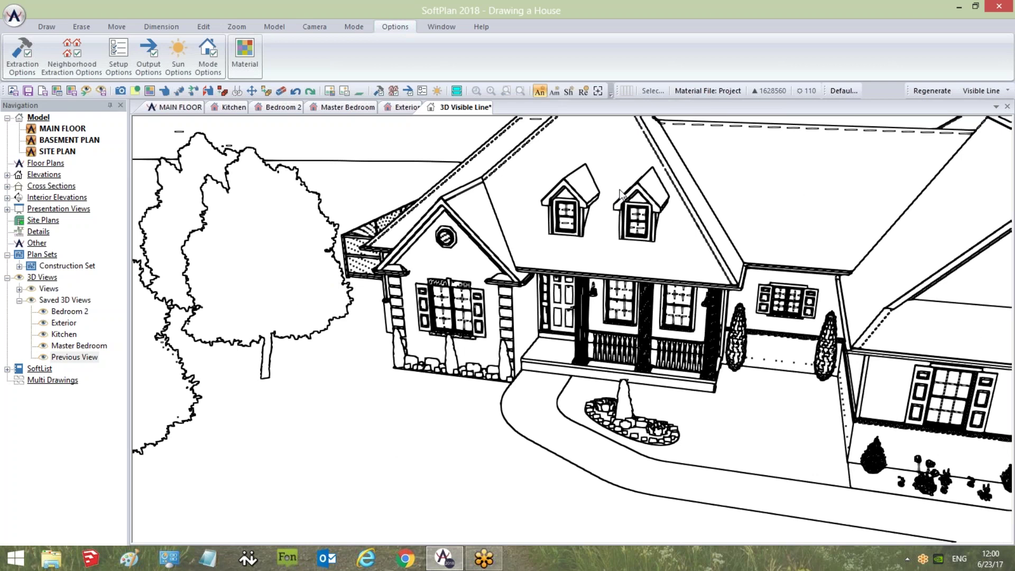
pyautogui.click(981, 91)
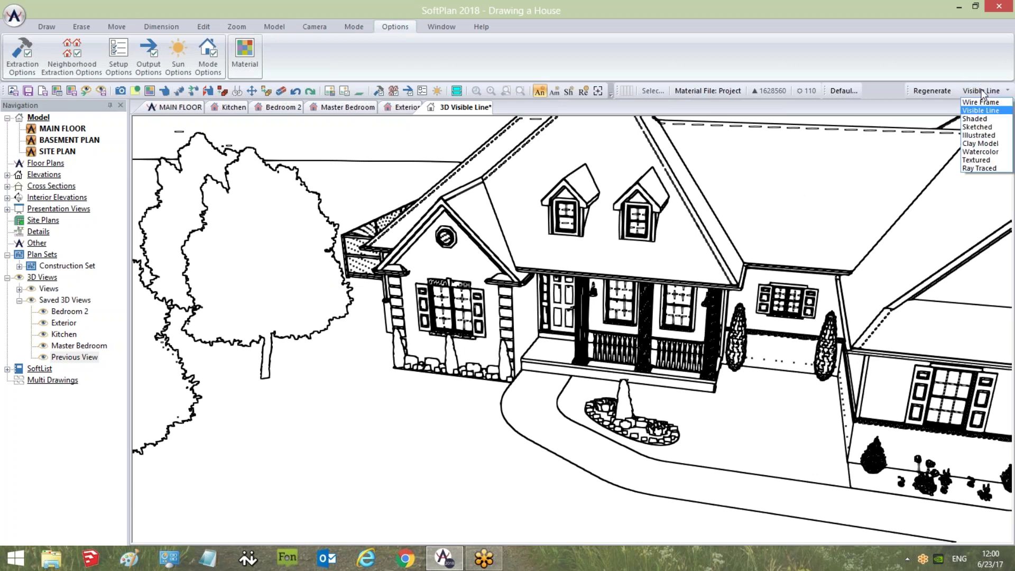
pyautogui.click(982, 118)
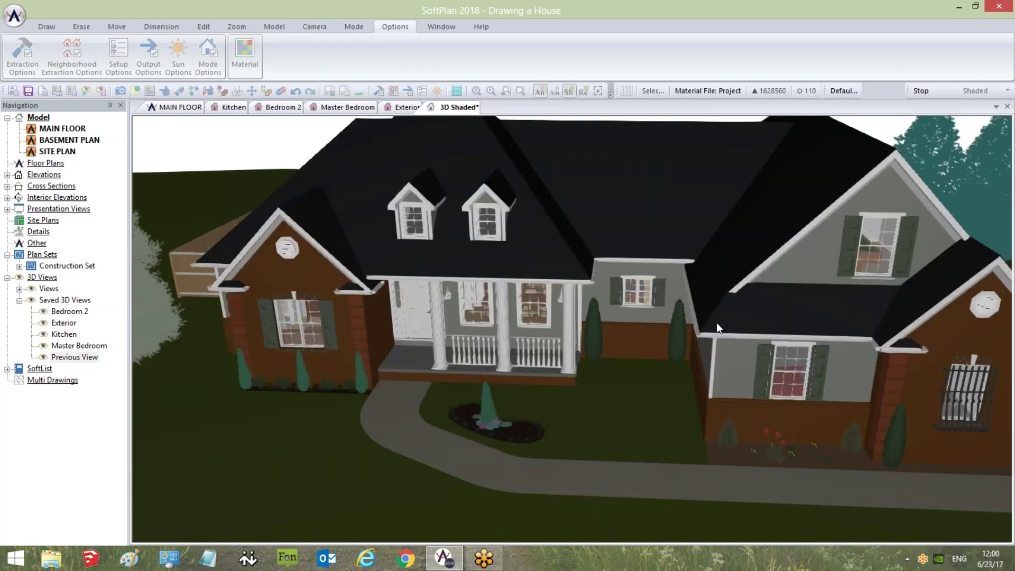
pyautogui.moveTo(728, 317)
pyautogui.mouseDown()
pyautogui.moveTo(724, 337)
pyautogui.moveTo(617, 361)
pyautogui.mouseUp()
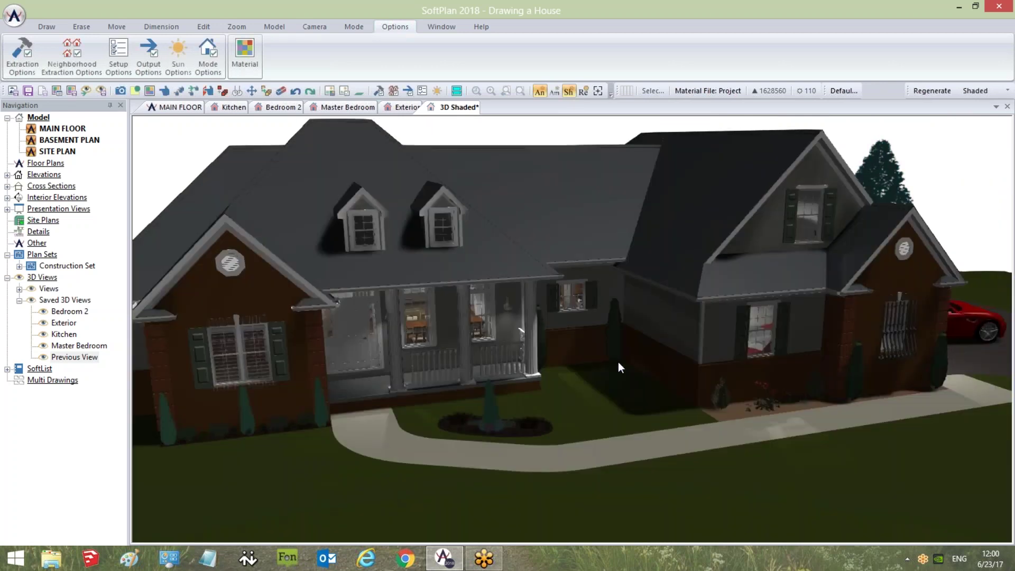
# Render the same house view in Sketched mode, followed by Illustrated mode
pyautogui.click(994, 91)
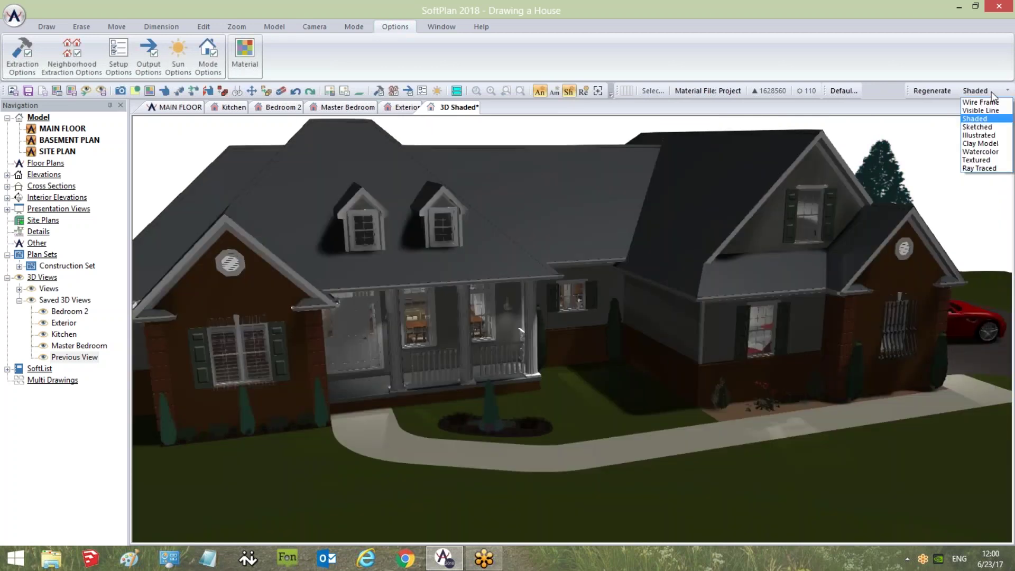
pyautogui.click(987, 130)
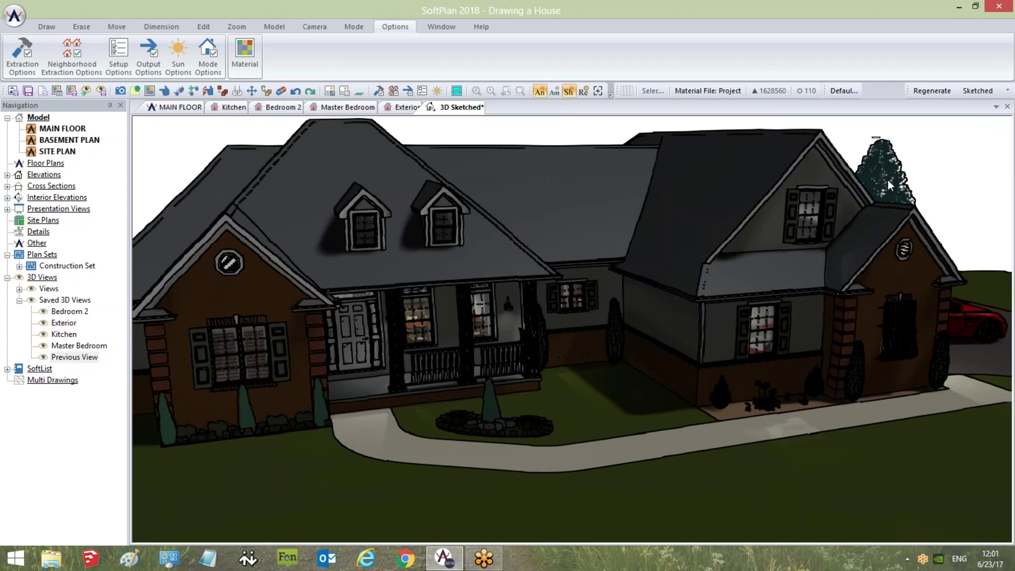
pyautogui.click(981, 91)
pyautogui.click(990, 136)
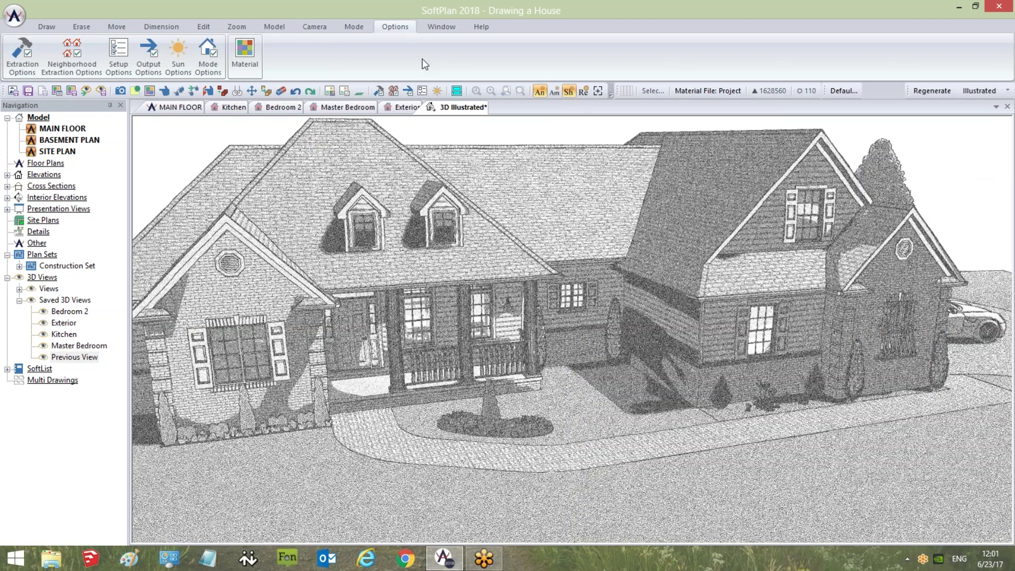
# Try anti-aliasing at level 3 for Illustrated mode, then turn anti-aliasing off and accept the mode options
pyautogui.click(209, 60)
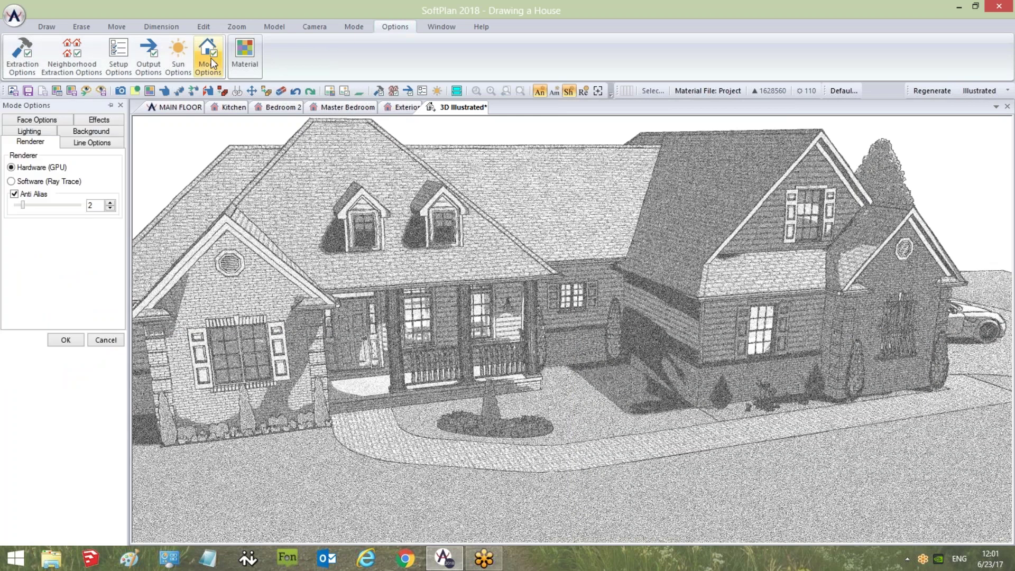
pyautogui.click(17, 195)
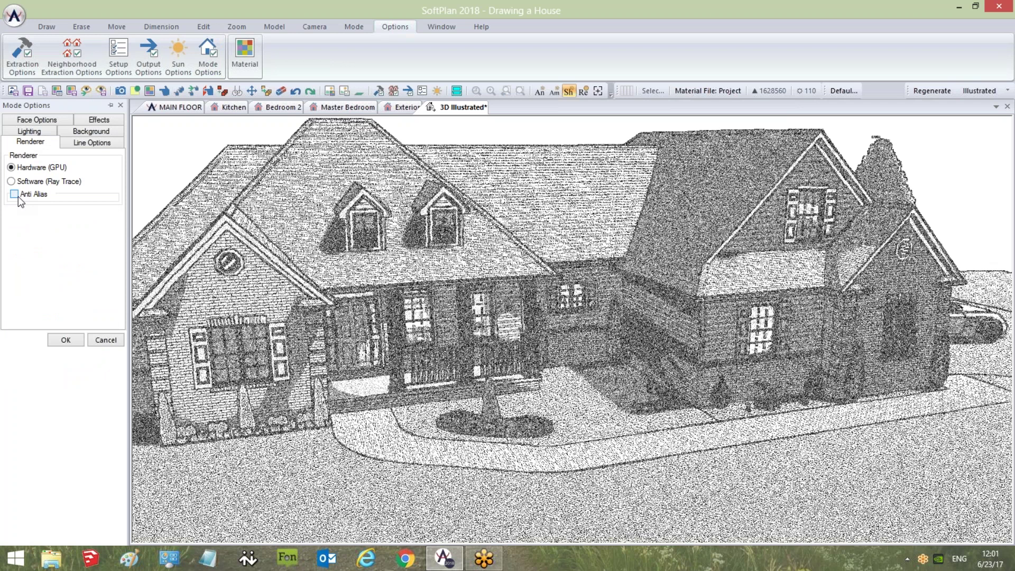
pyautogui.click(15, 194)
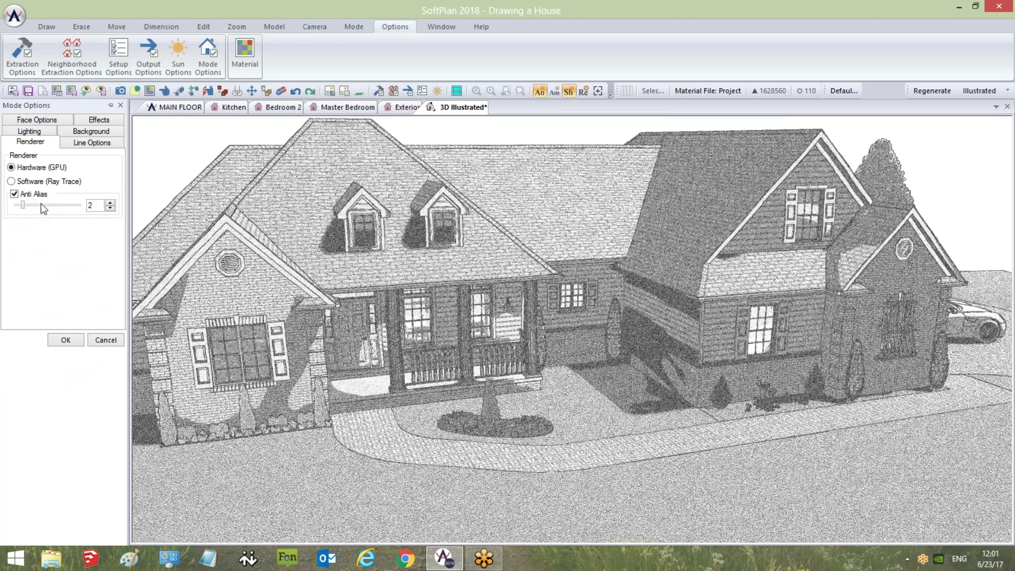
pyautogui.click(41, 205)
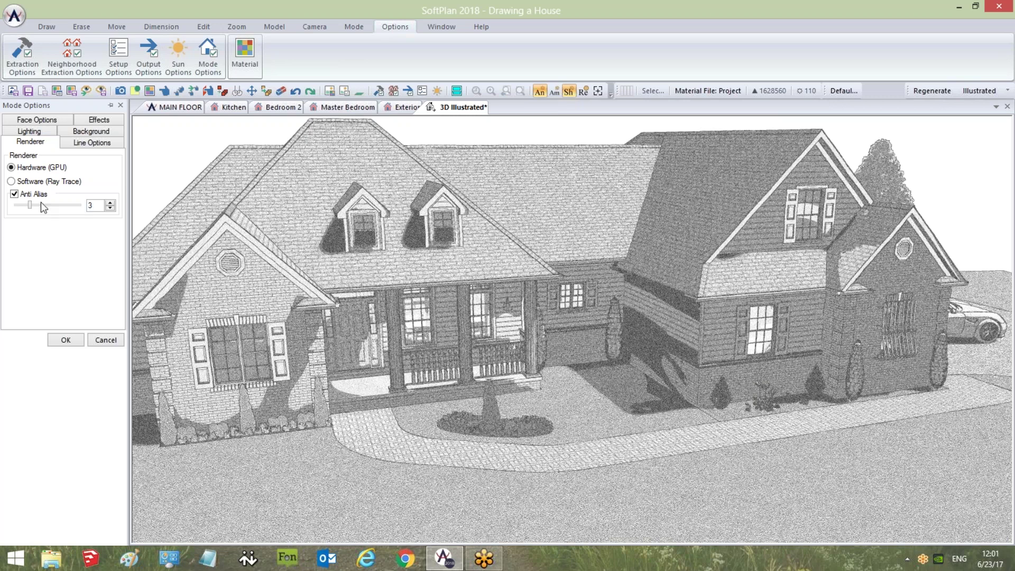
pyautogui.click(19, 199)
pyautogui.click(80, 341)
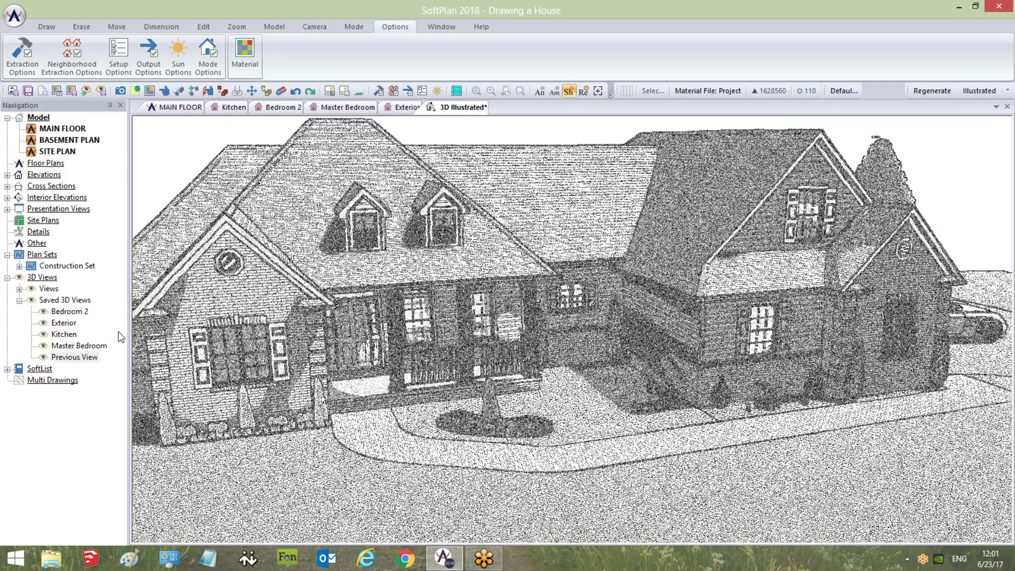
# Render the house view in Clay Model mode, followed by Watercolor mode
pyautogui.click(978, 92)
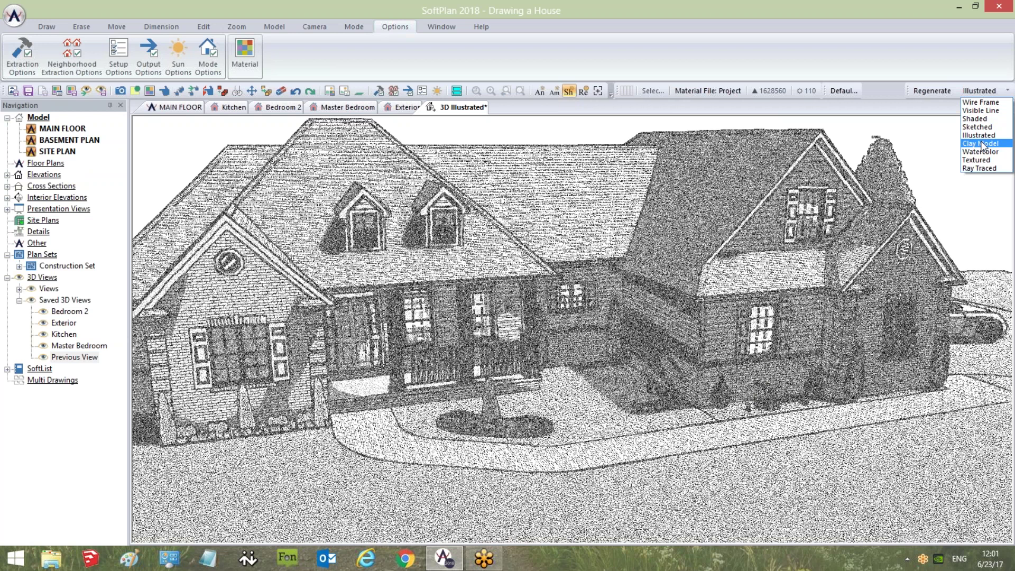
pyautogui.click(980, 132)
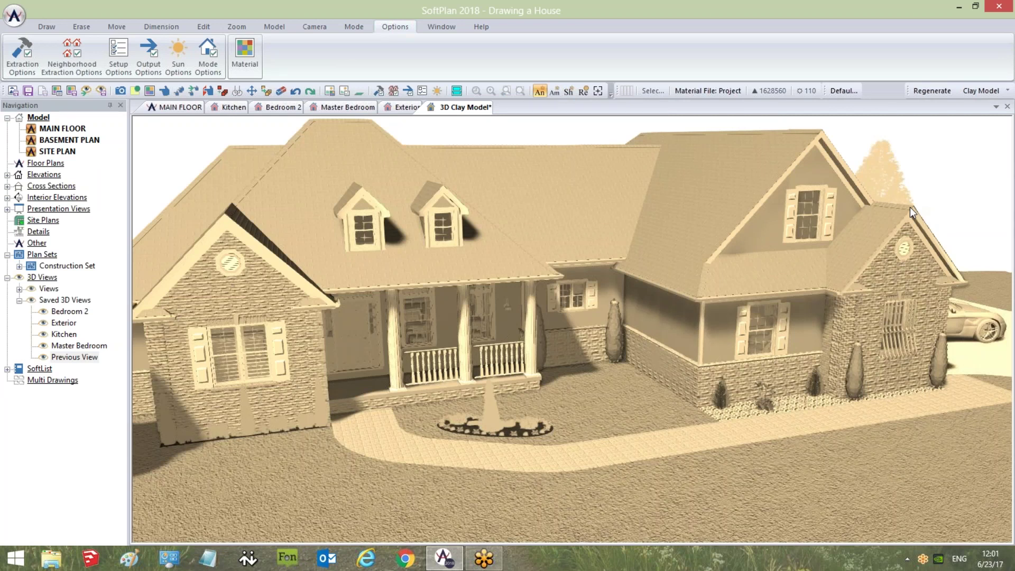
pyautogui.click(1004, 91)
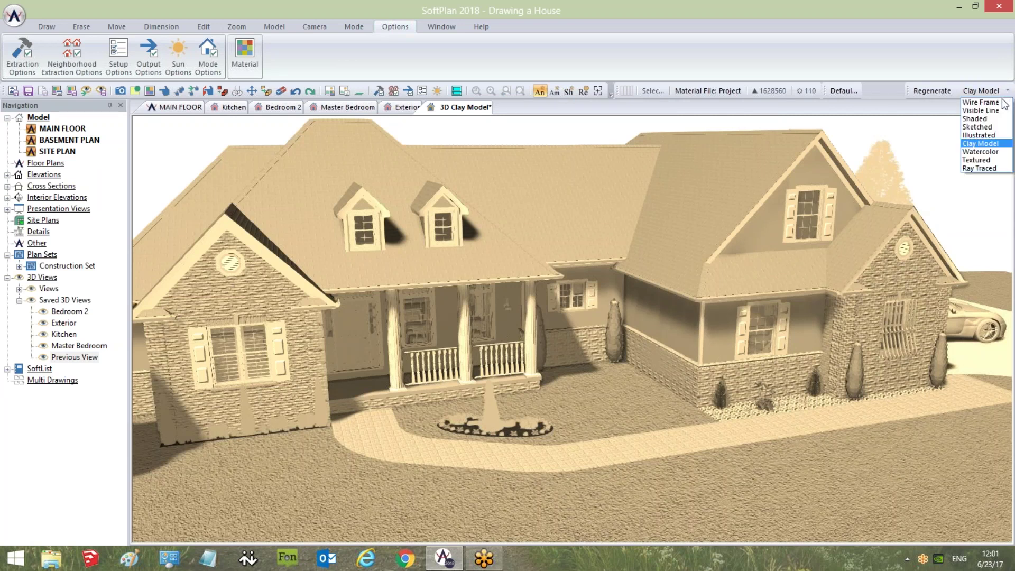
pyautogui.click(993, 152)
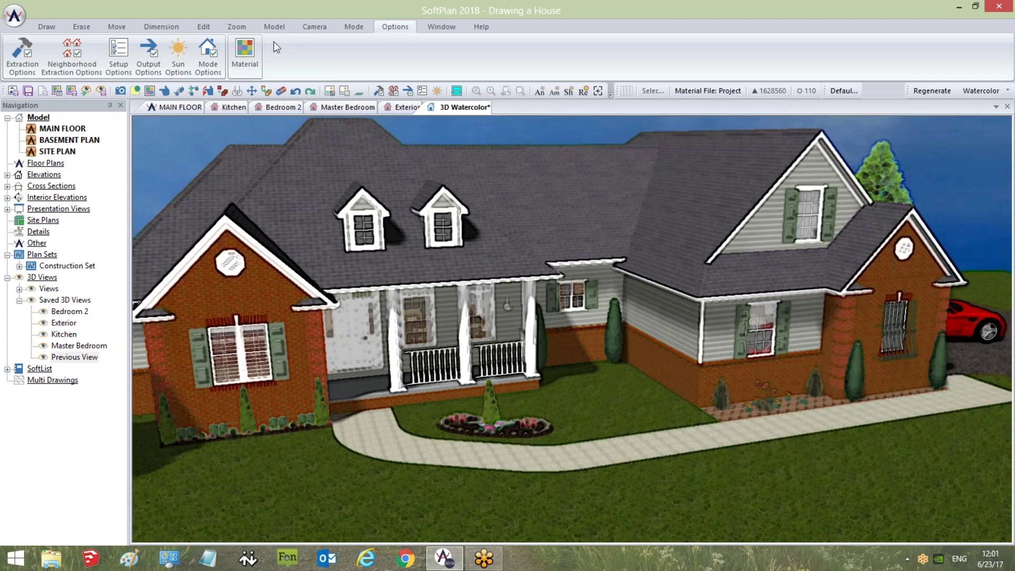
# Set the Watercolor effect's brush size to 5, enable Wobble, and accept the mode options
pyautogui.click(202, 69)
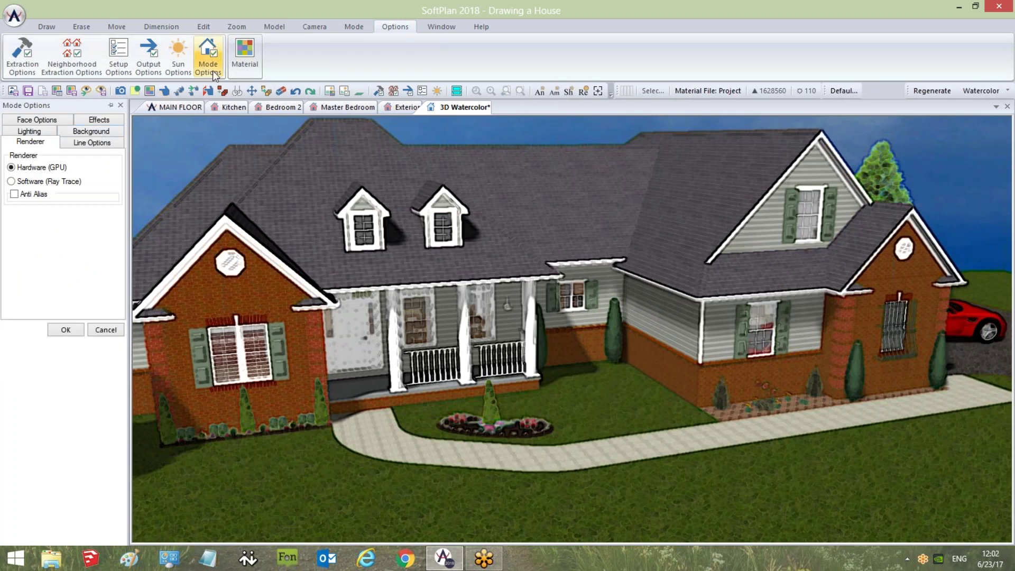
pyautogui.click(107, 122)
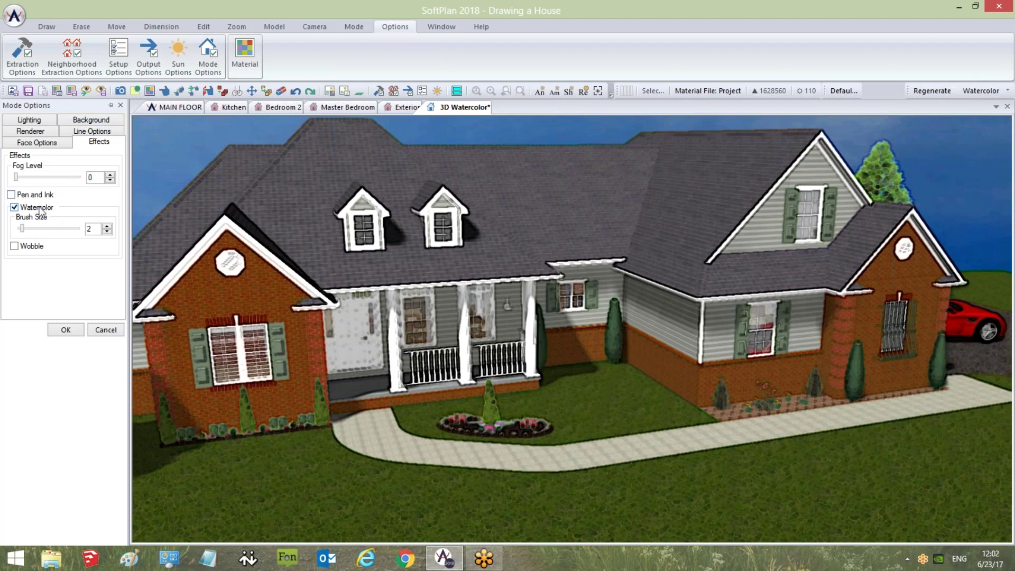
pyautogui.moveTo(25, 231); pyautogui.dragTo(30, 230)
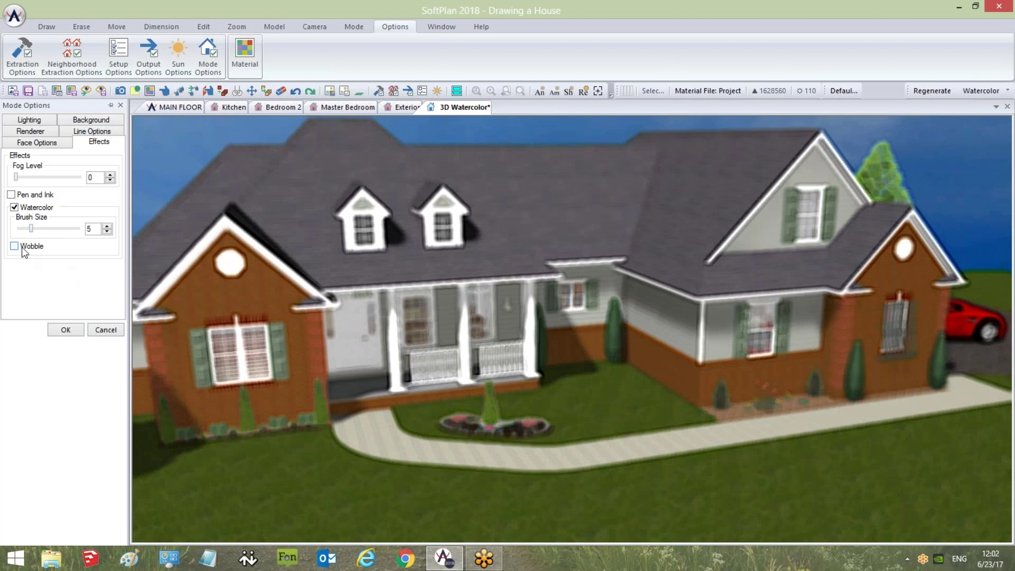
pyautogui.click(21, 247)
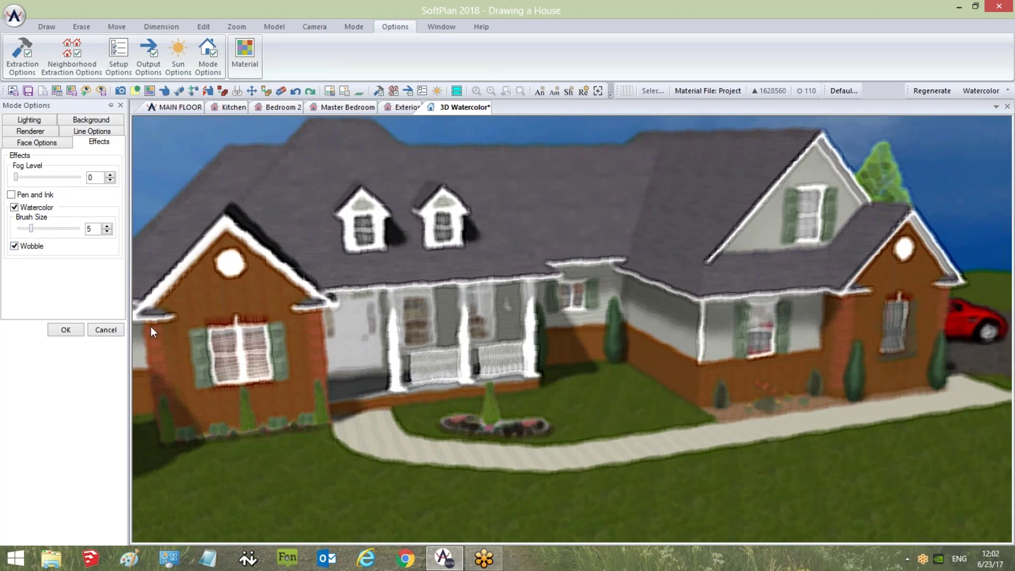
pyautogui.click(65, 329)
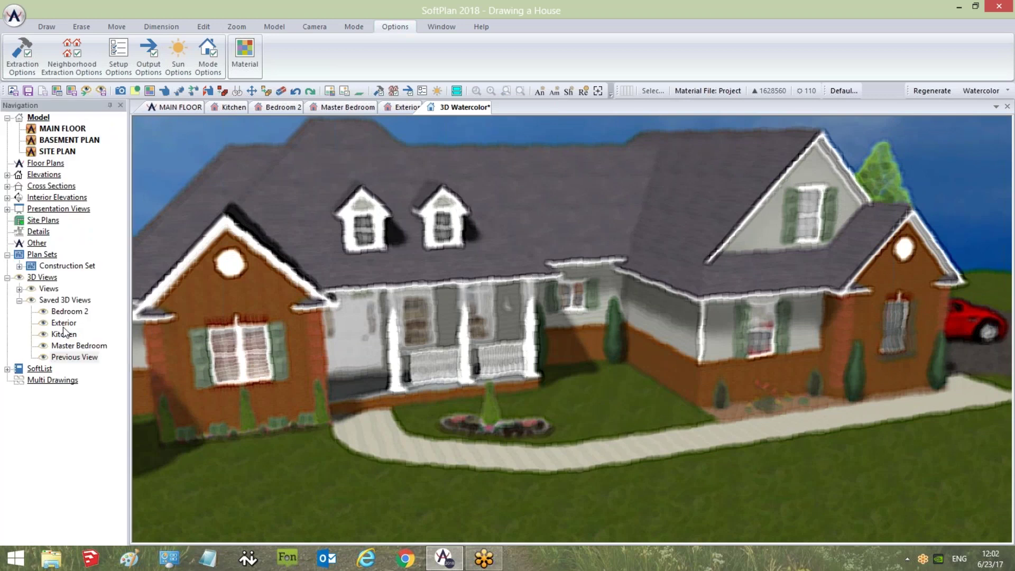
# Render the 3D view of the house in Textured mode
pyautogui.click(974, 96)
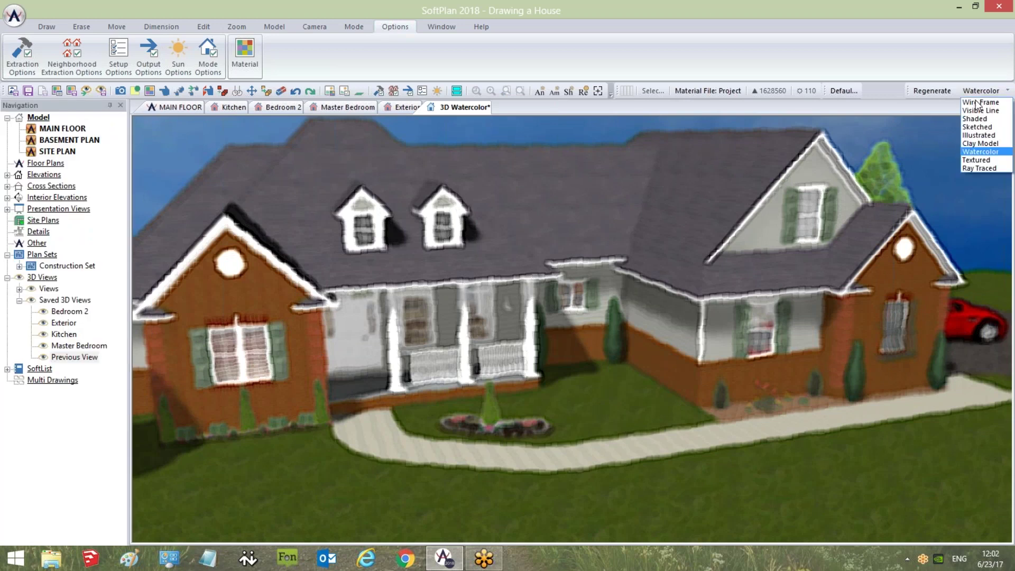
pyautogui.click(982, 158)
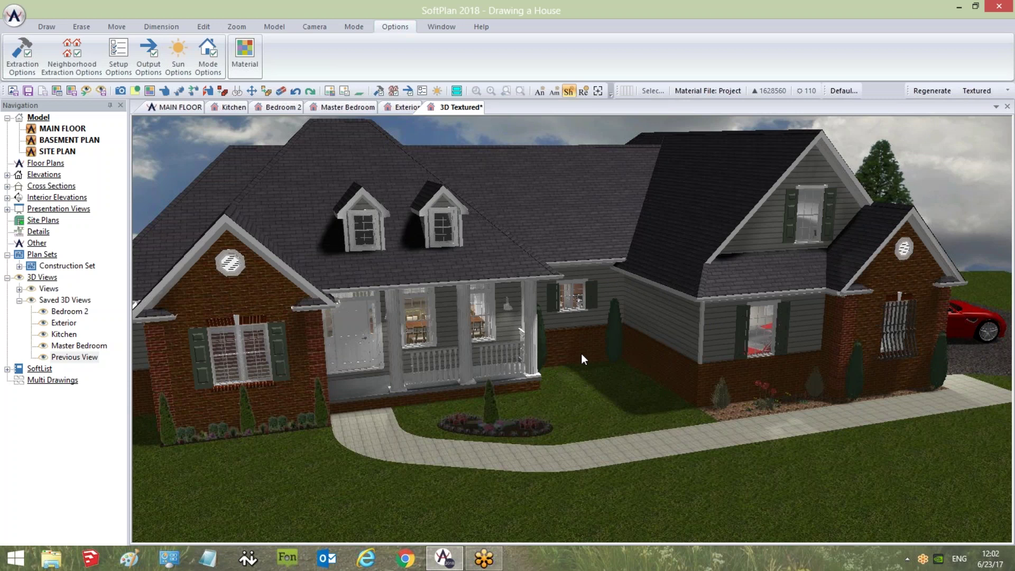
pyautogui.click(983, 91)
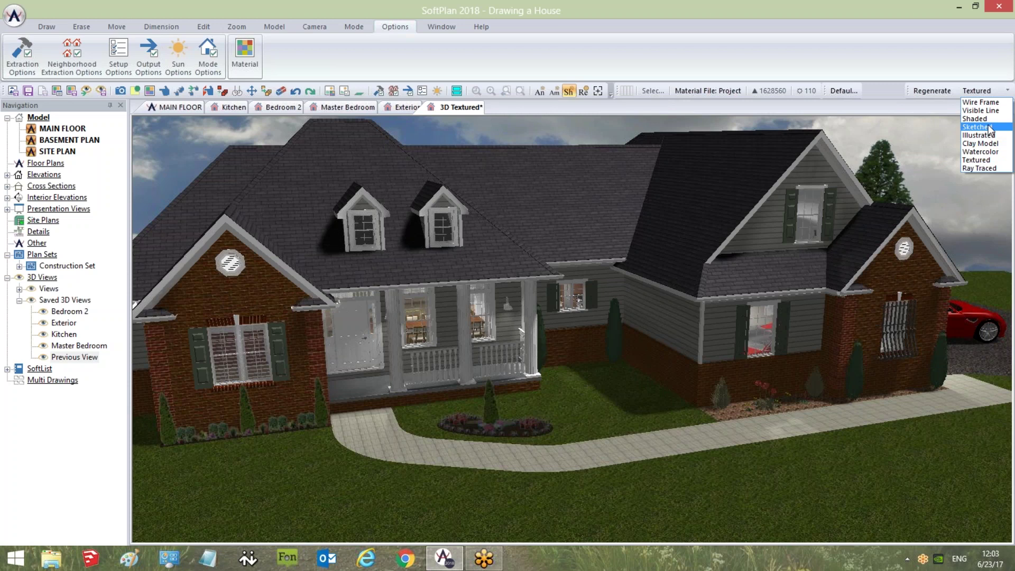
pyautogui.click(379, 1)
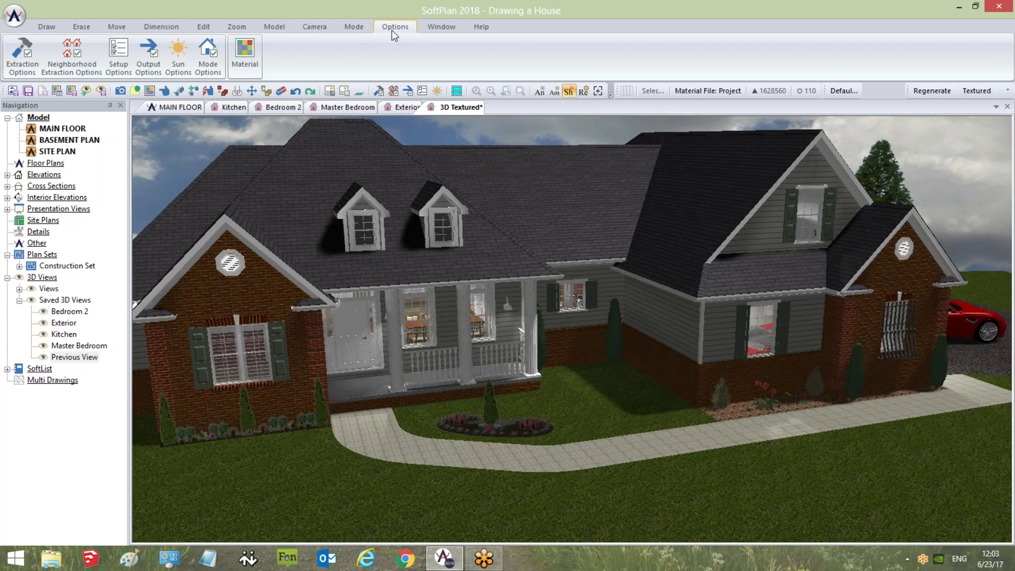
# Enable anti-aliasing at level 5 in the renderer options for Textured mode
pyautogui.click(210, 59)
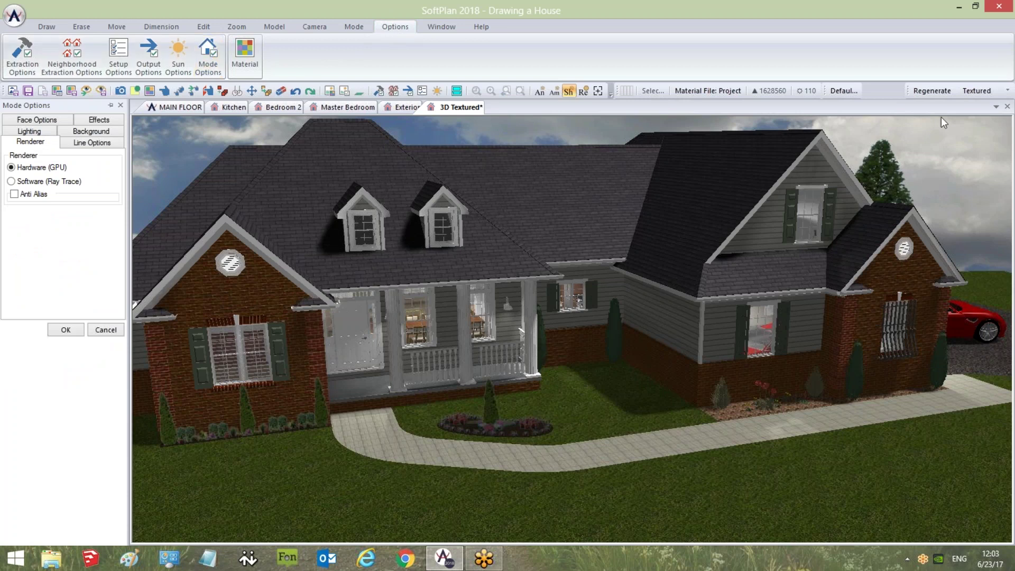
pyautogui.click(990, 91)
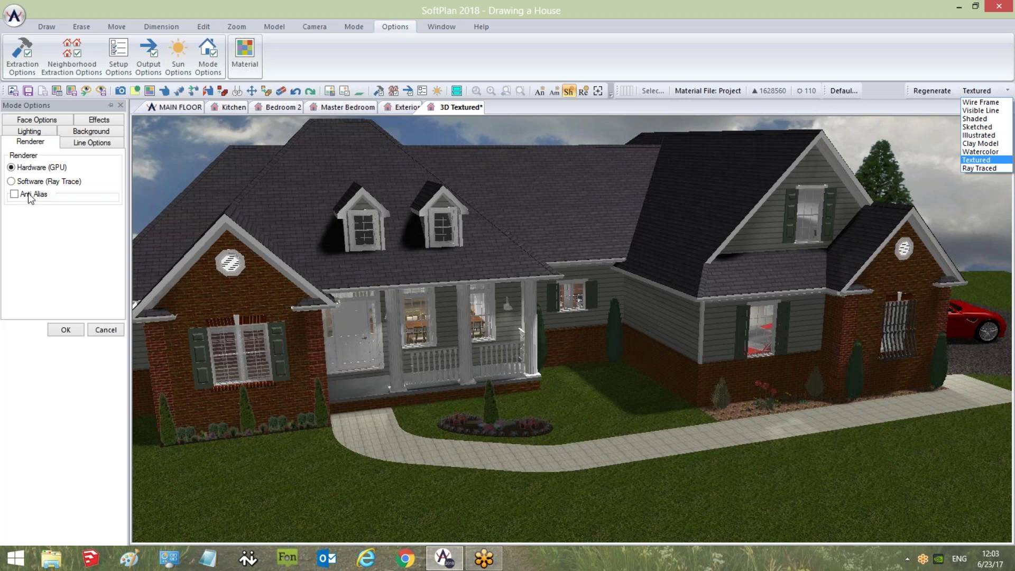
pyautogui.click(23, 197)
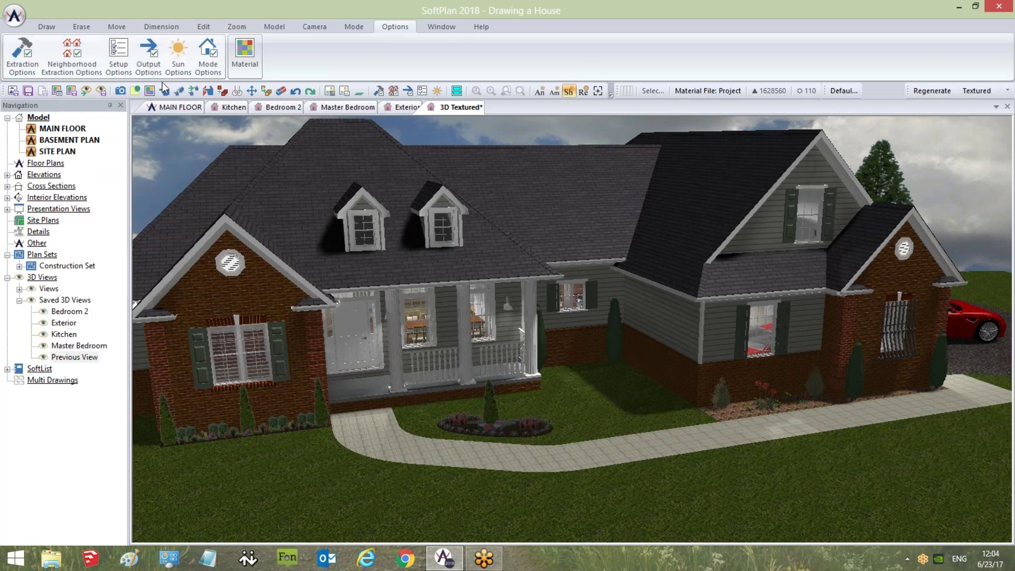
pyautogui.click(208, 57)
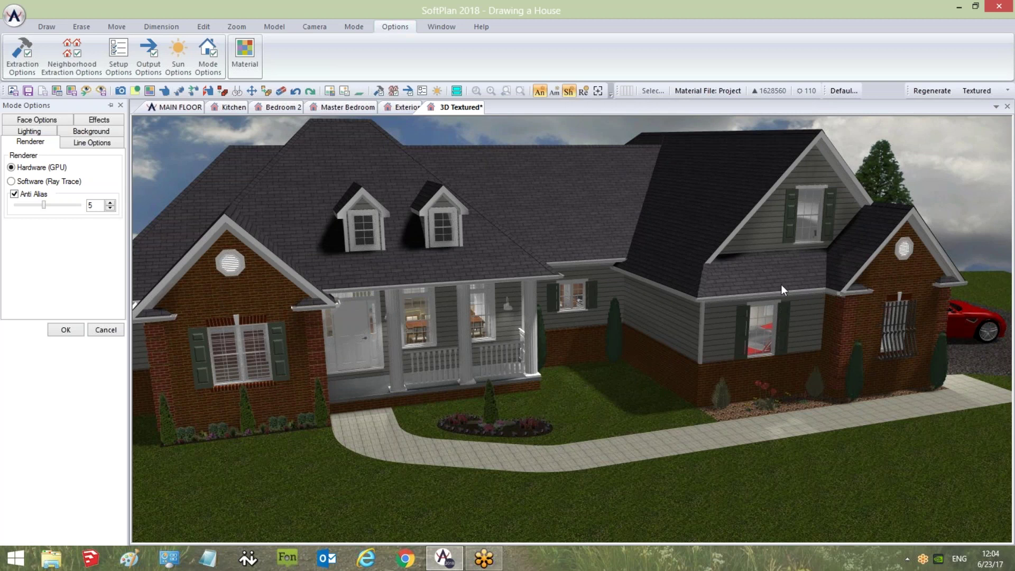
# Enable Display Lines for Textured mode and turn its anti-aliasing off
pyautogui.click(106, 143)
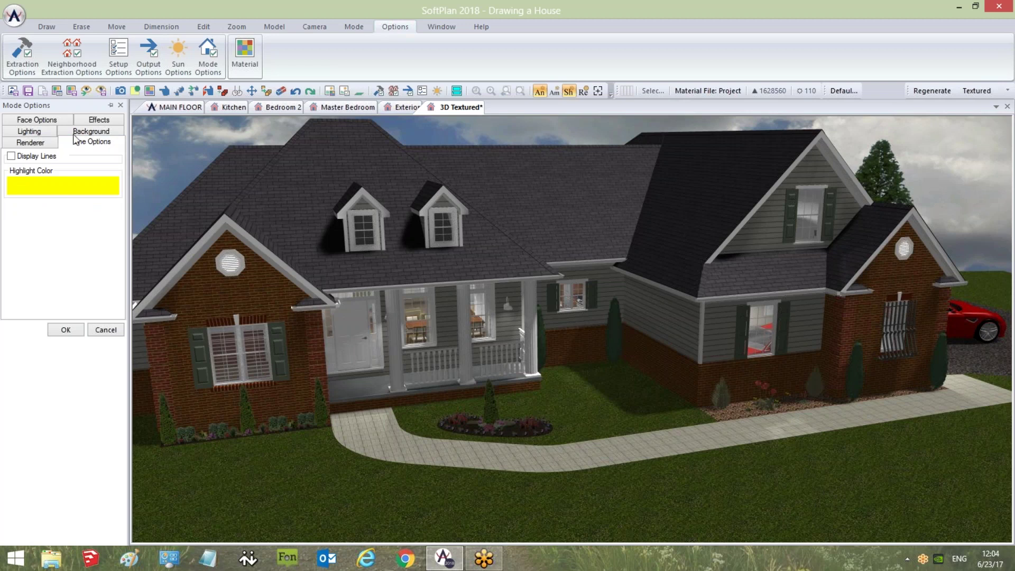
pyautogui.click(12, 157)
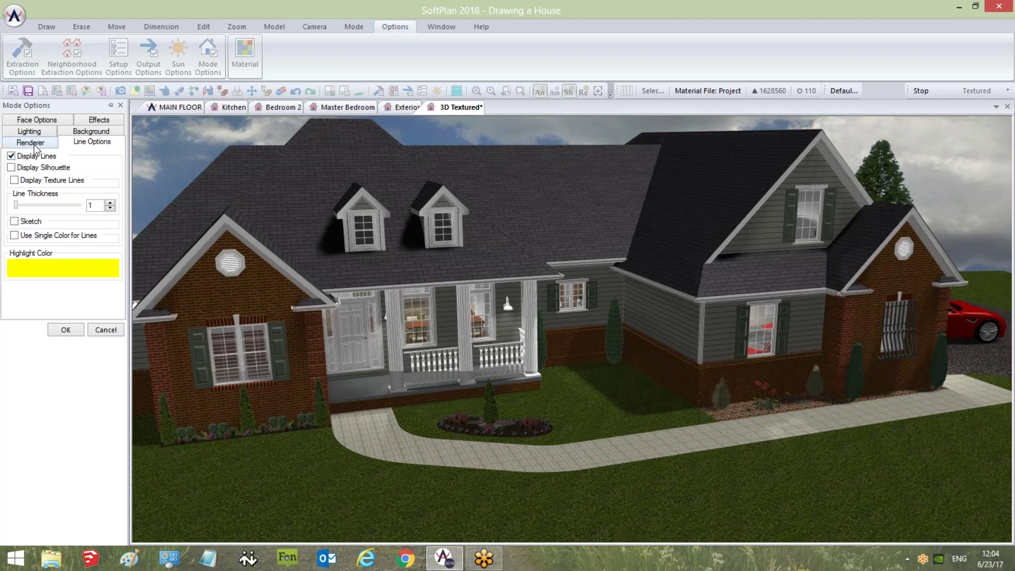
pyautogui.click(32, 143)
pyautogui.click(22, 199)
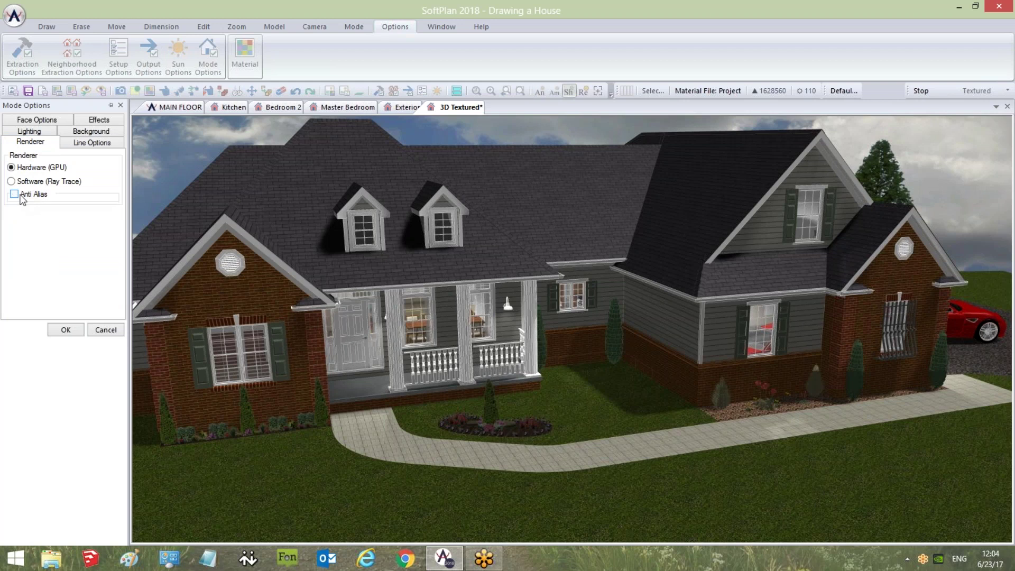
# Enable a single color for all displayed lines in the Textured mode line options
pyautogui.click(90, 144)
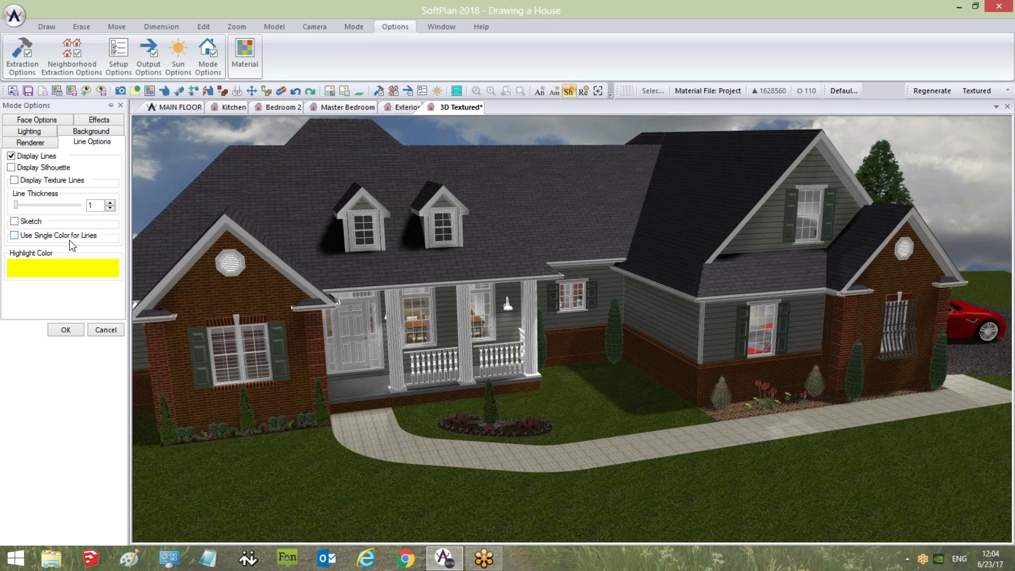
pyautogui.click(15, 235)
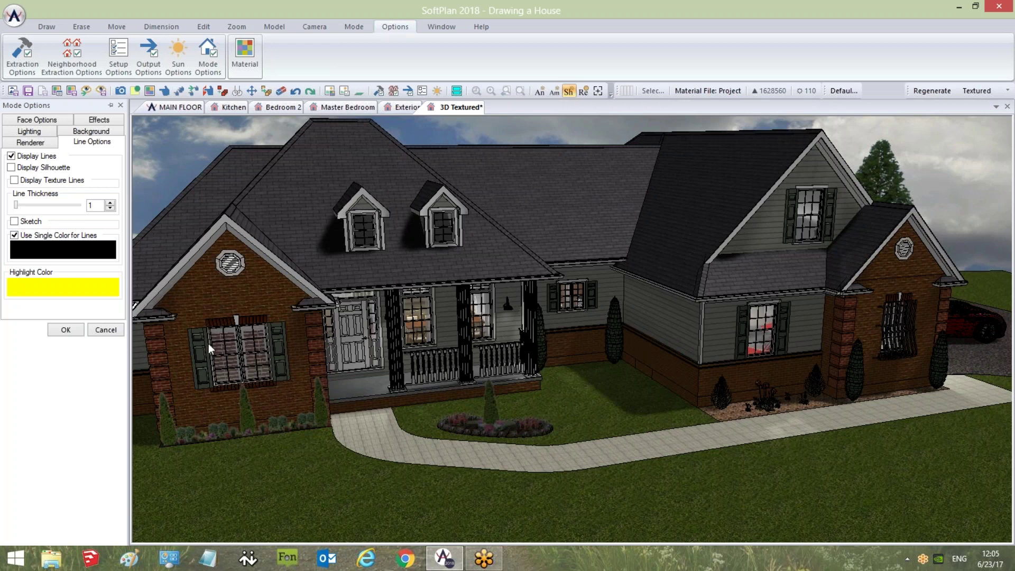
# Try anti-aliasing at level 5 on the Textured view with lines displayed, and turn it back off
pyautogui.click(32, 143)
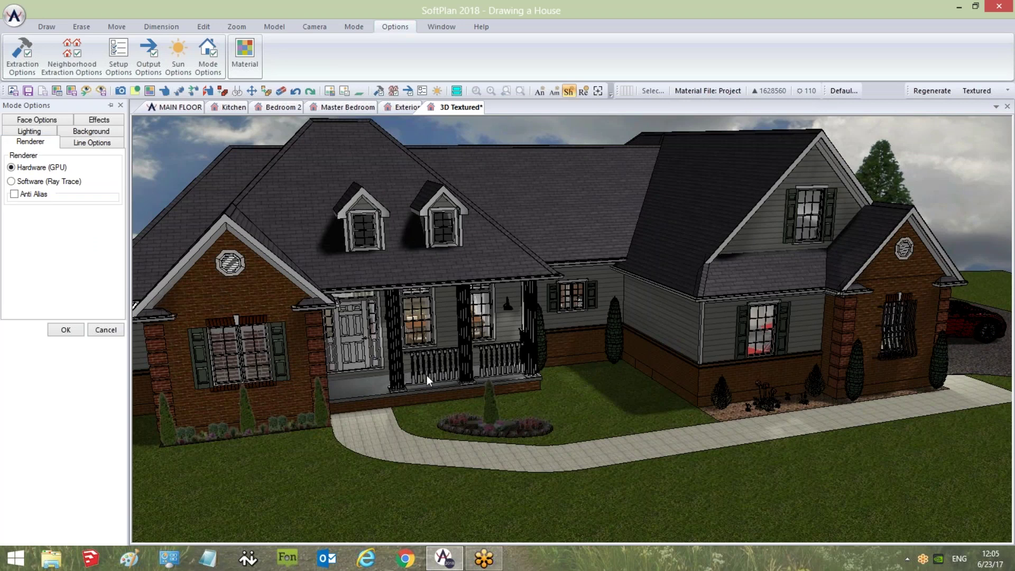
pyautogui.click(37, 196)
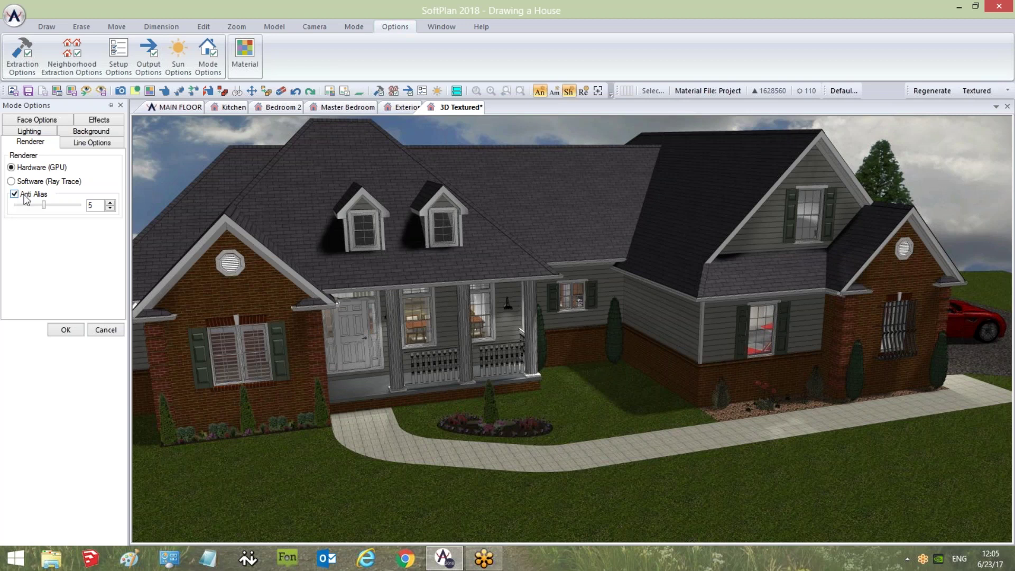
pyautogui.click(25, 198)
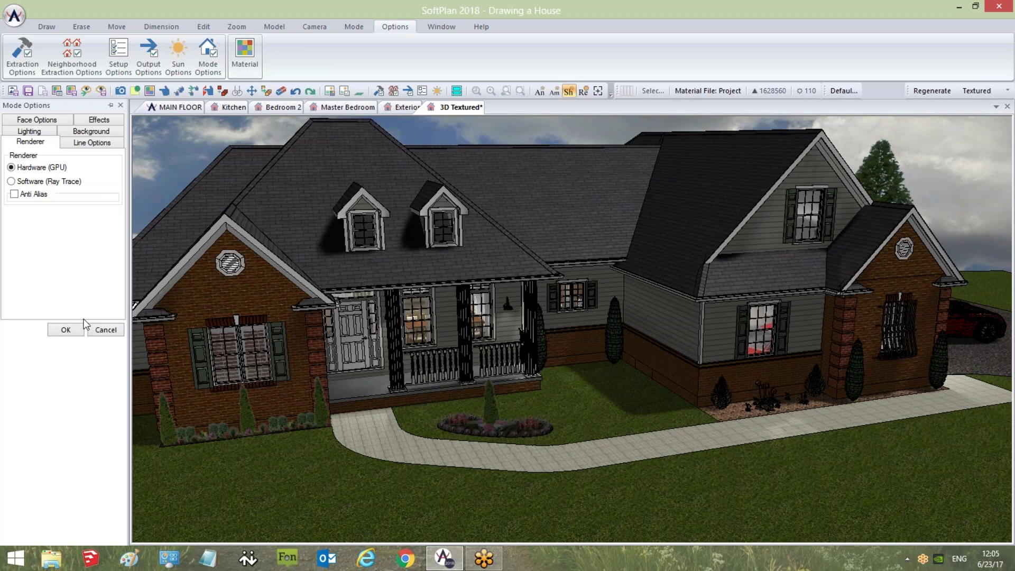
# Try Display Texture Lines at 100 in the Textured mode line options, and turn the option back off
pyautogui.click(92, 142)
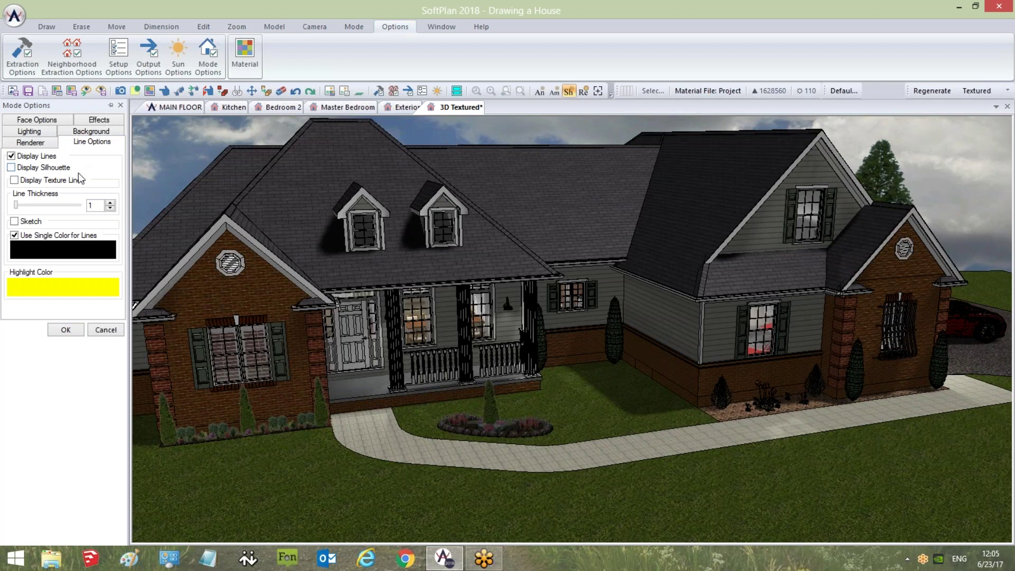
pyautogui.click(15, 180)
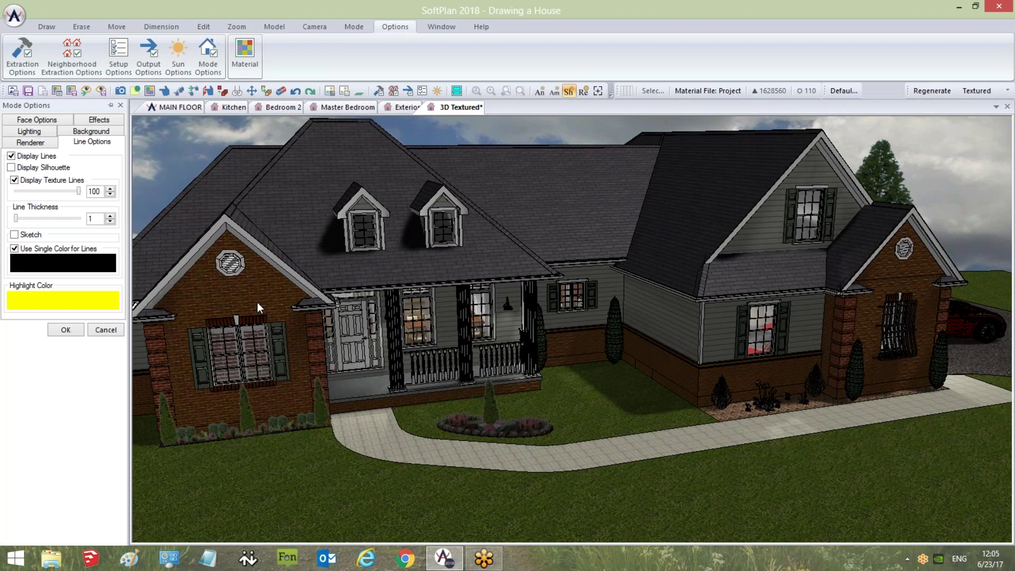
pyautogui.click(21, 182)
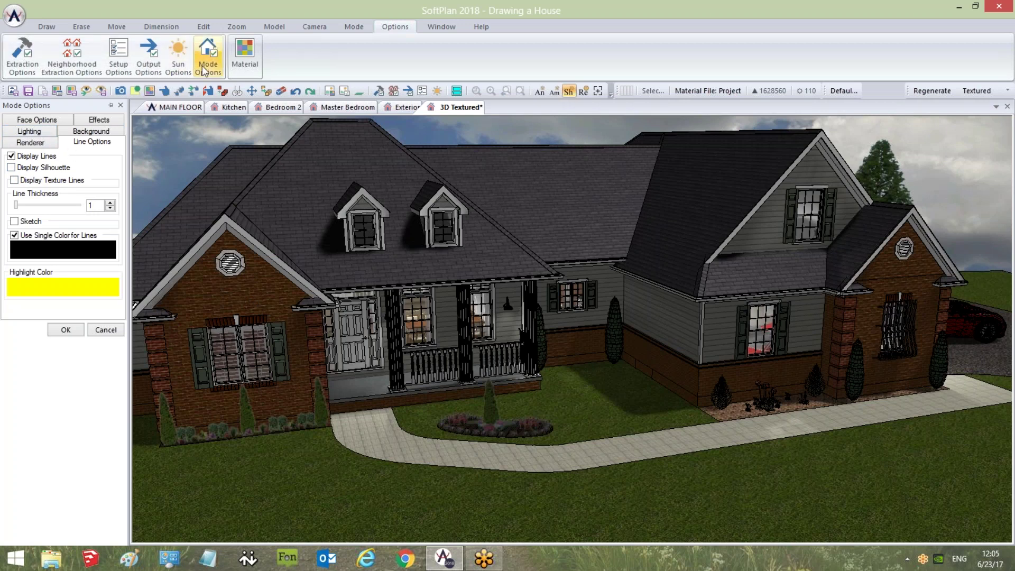
# Show the house and its surrounding terrain from farther away, and enable Auto Horizon in the setup options
pyautogui.click(125, 69)
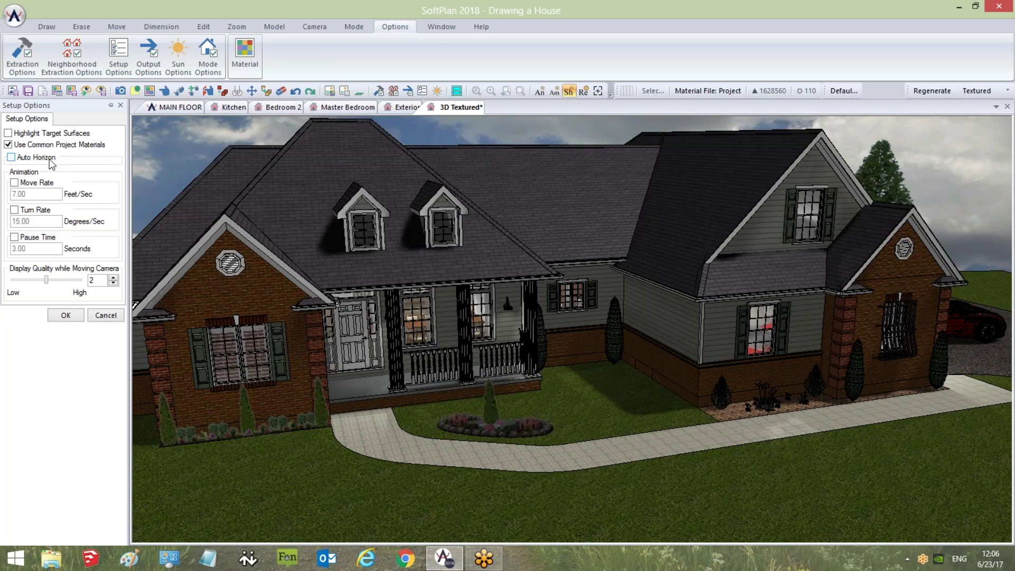
pyautogui.click(105, 315)
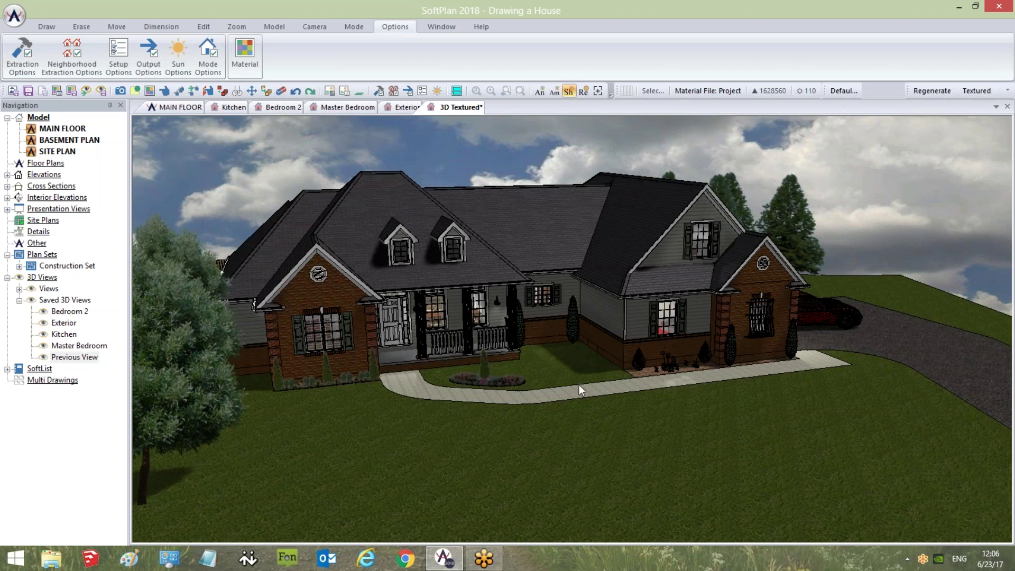
pyautogui.moveTo(786, 470); pyautogui.dragTo(691, 417)
pyautogui.press('alt')
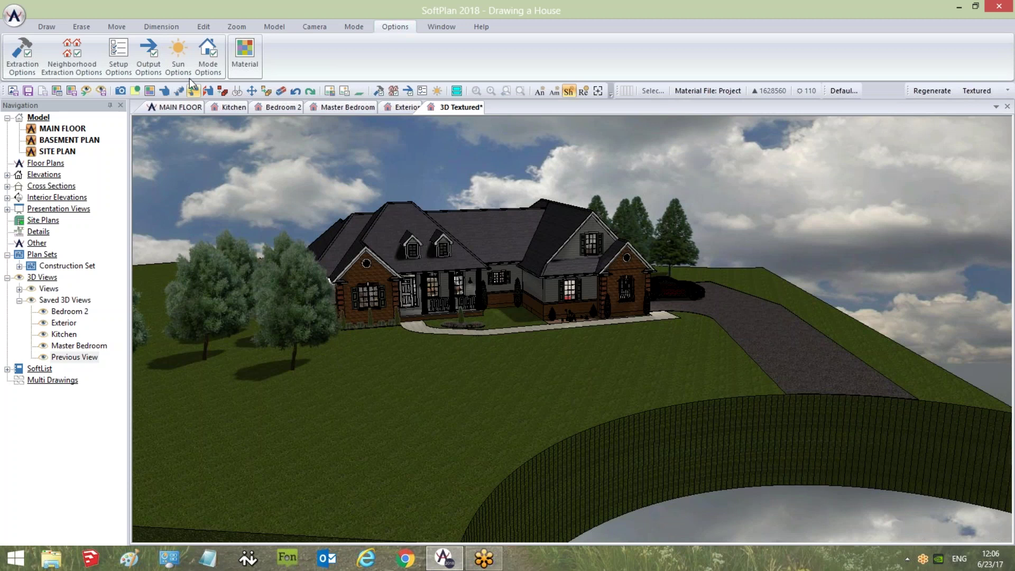
pyautogui.click(119, 56)
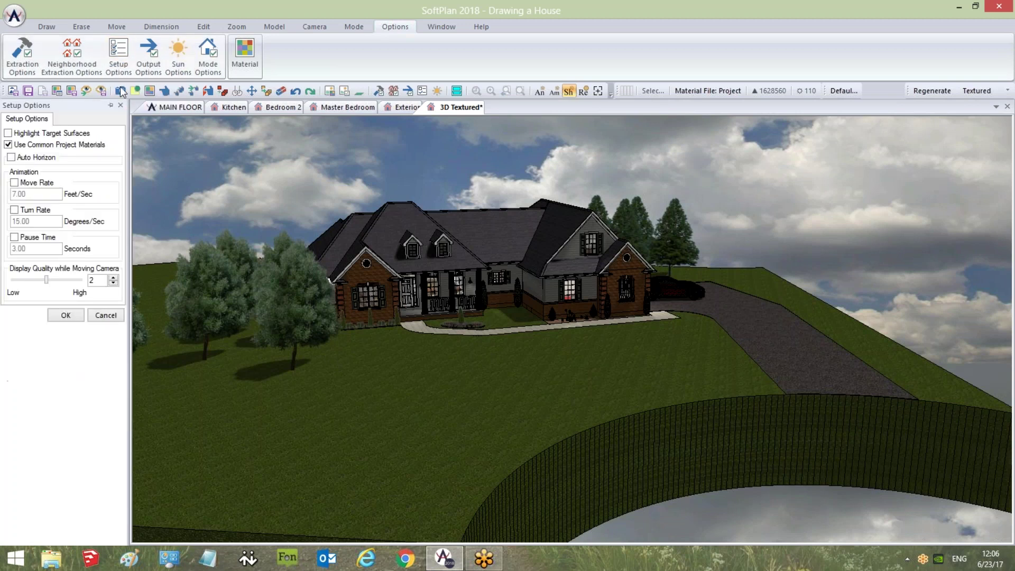
pyautogui.click(46, 157)
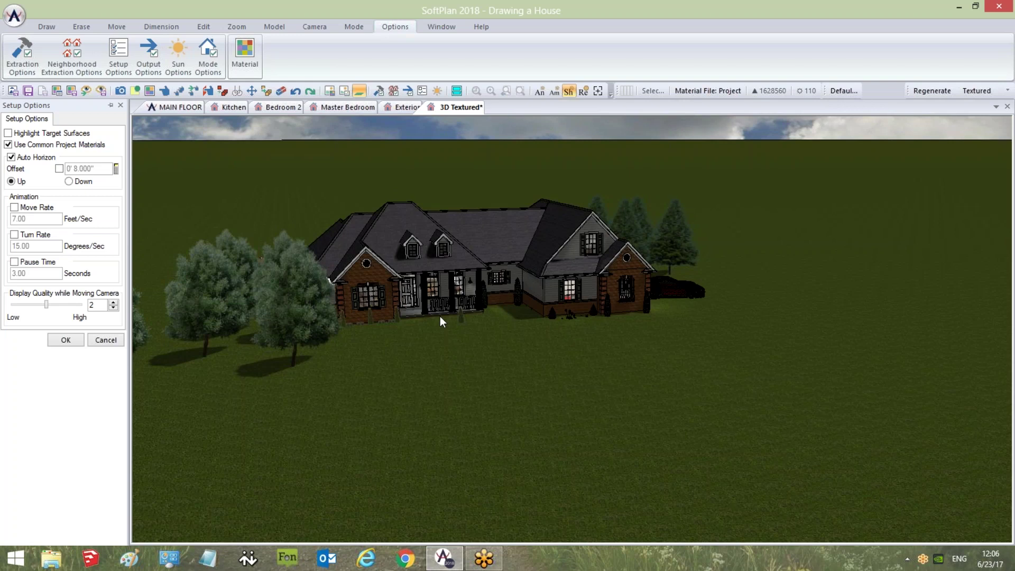
# Offset the automatic horizon by 3' 0.000" upward, switch the offset direction to Down, and disable Auto Horizon
pyautogui.click(59, 168)
pyautogui.write('3')
pyautogui.press('Return')
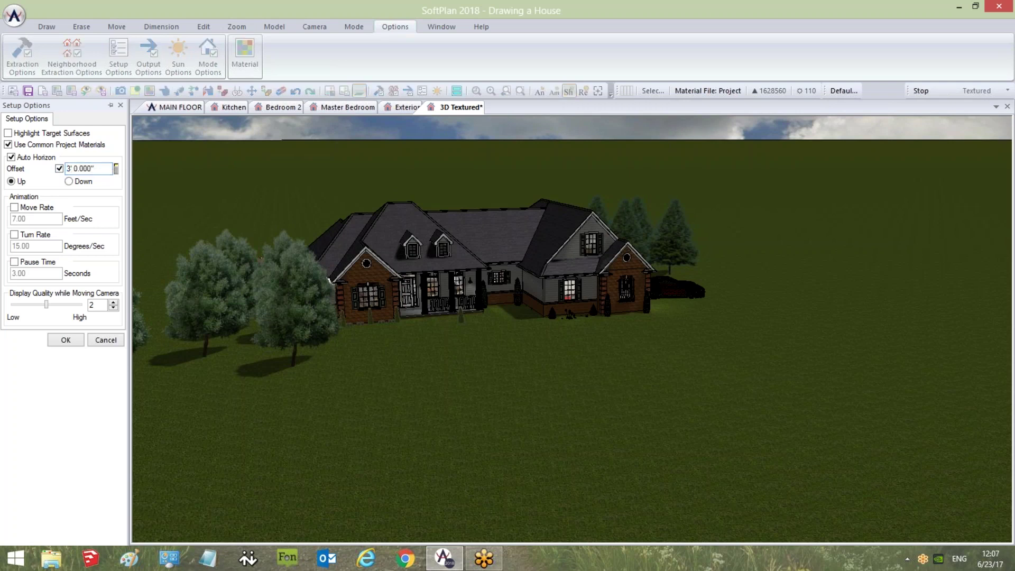
pyautogui.click(69, 182)
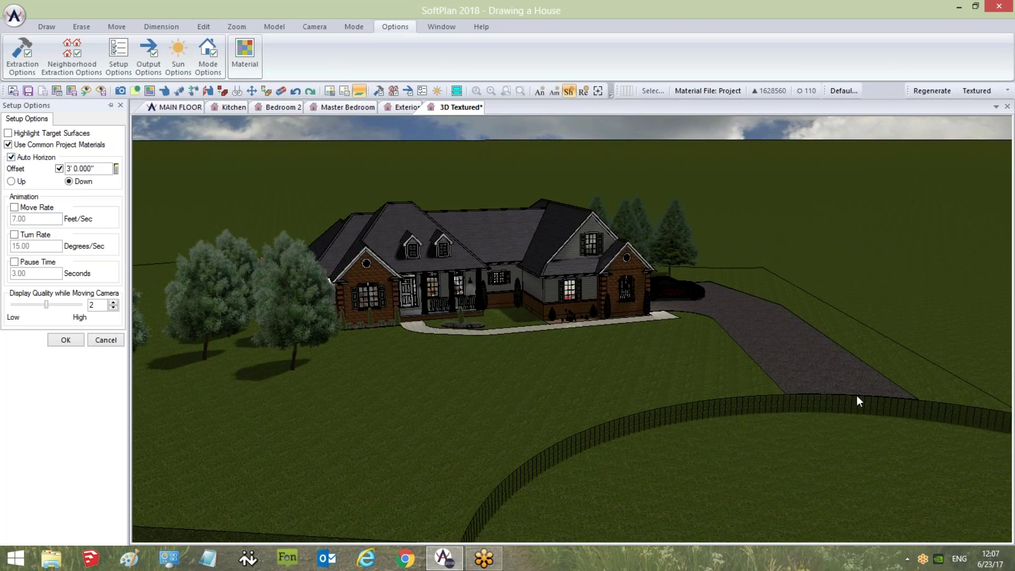
pyautogui.click(11, 157)
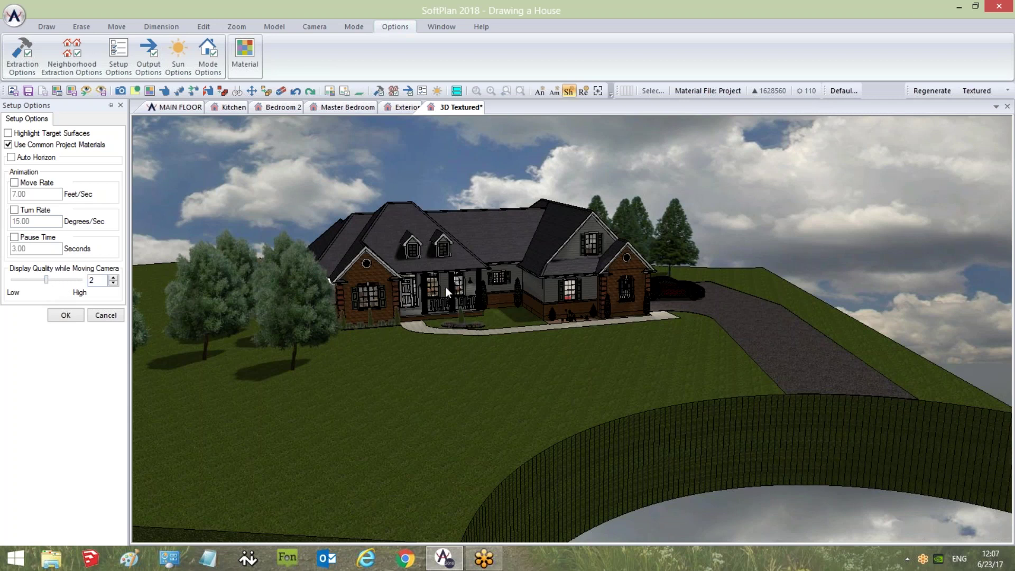
# Examine the display quality while orbiting the house, set Display Quality while Moving Camera to 2, and accept the setup options
pyautogui.moveTo(427, 304); pyautogui.dragTo(404, 303)
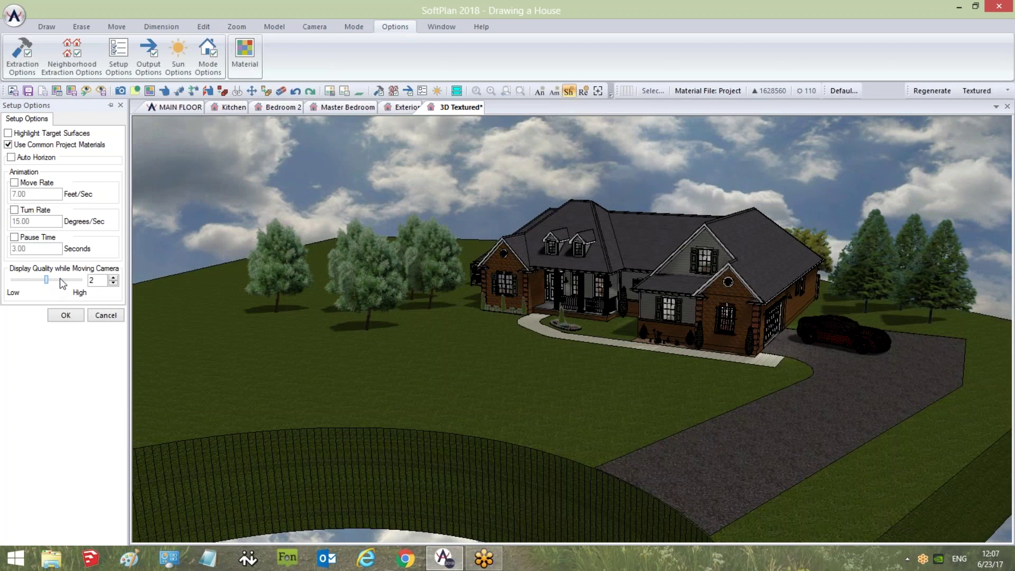
pyautogui.moveTo(525, 304); pyautogui.dragTo(335, 322)
pyautogui.moveTo(79, 279); pyautogui.dragTo(46, 280)
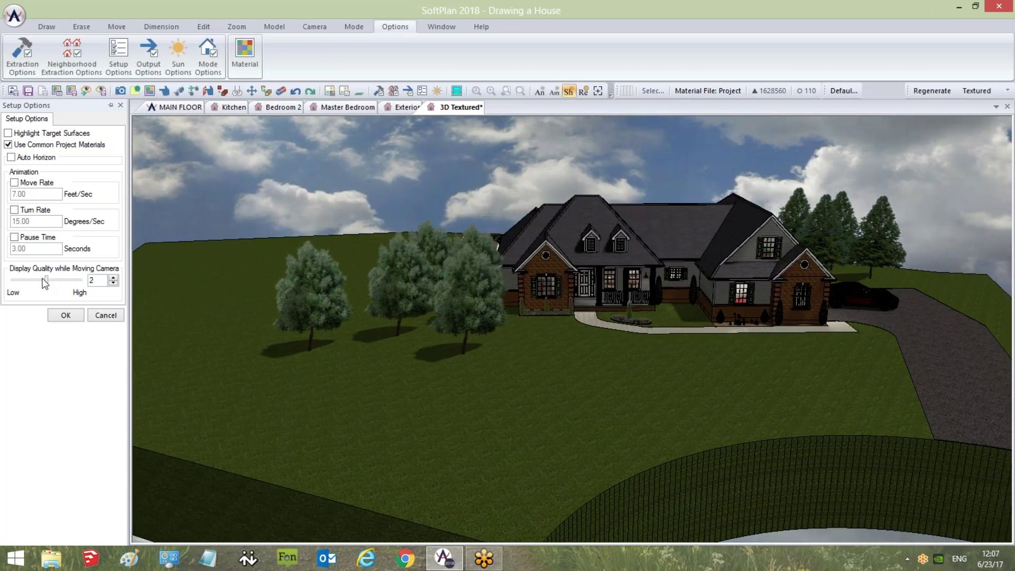
pyautogui.click(65, 319)
pyautogui.moveTo(621, 310); pyautogui.dragTo(576, 316)
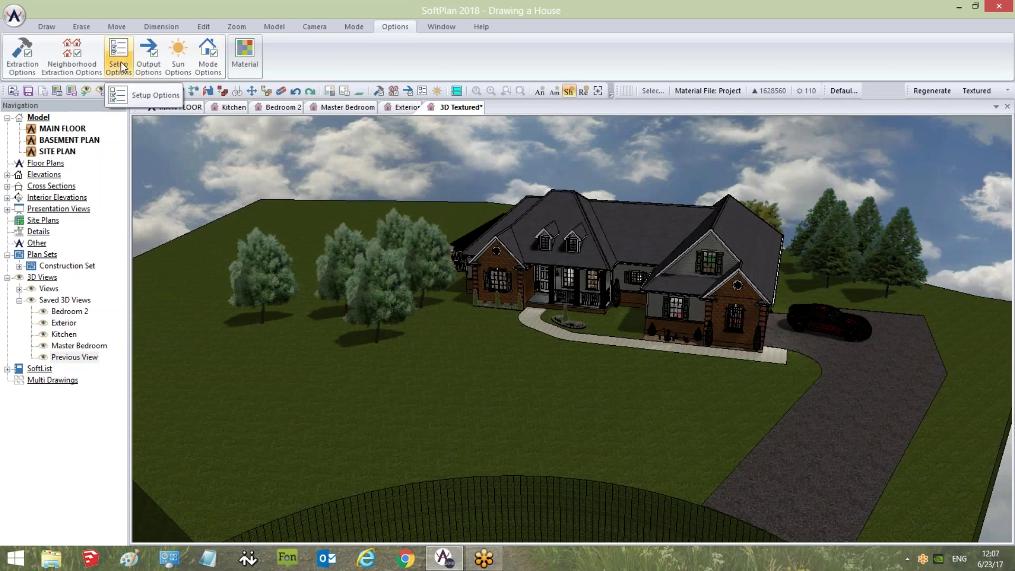
# Examine the Highlight Target Surfaces option in the setup options and close them
pyautogui.click(120, 65)
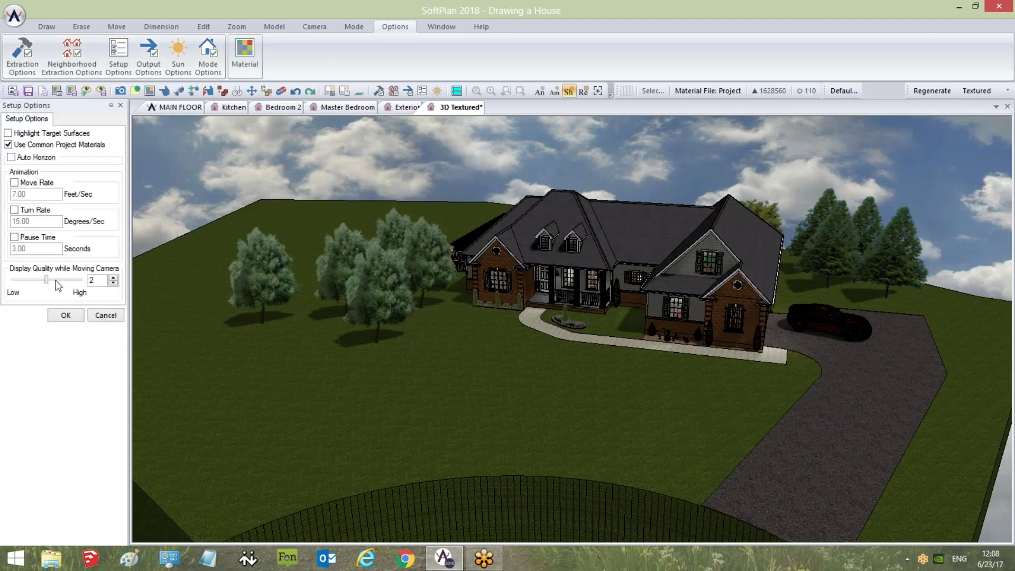
pyautogui.click(27, 135)
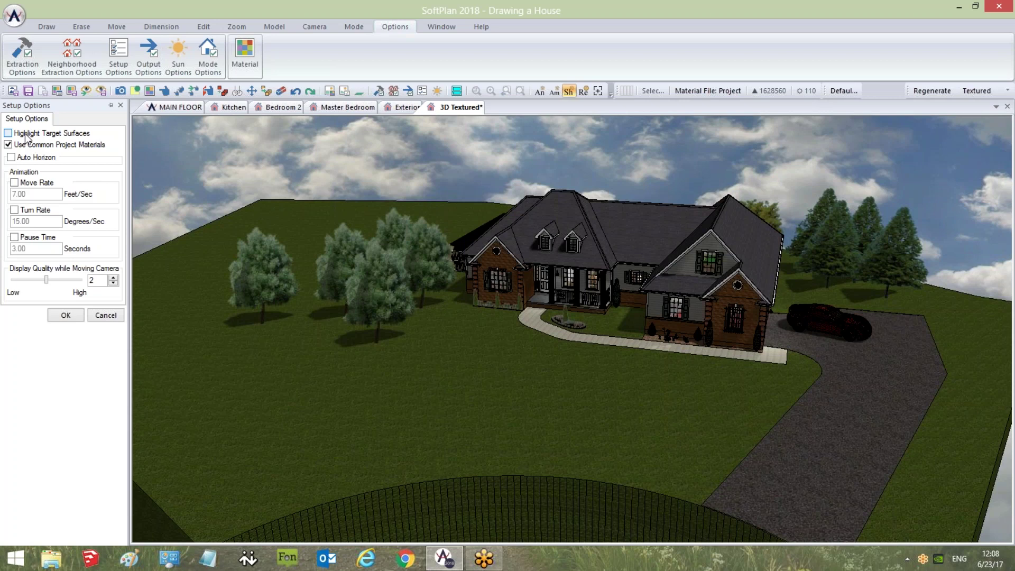
pyautogui.click(66, 316)
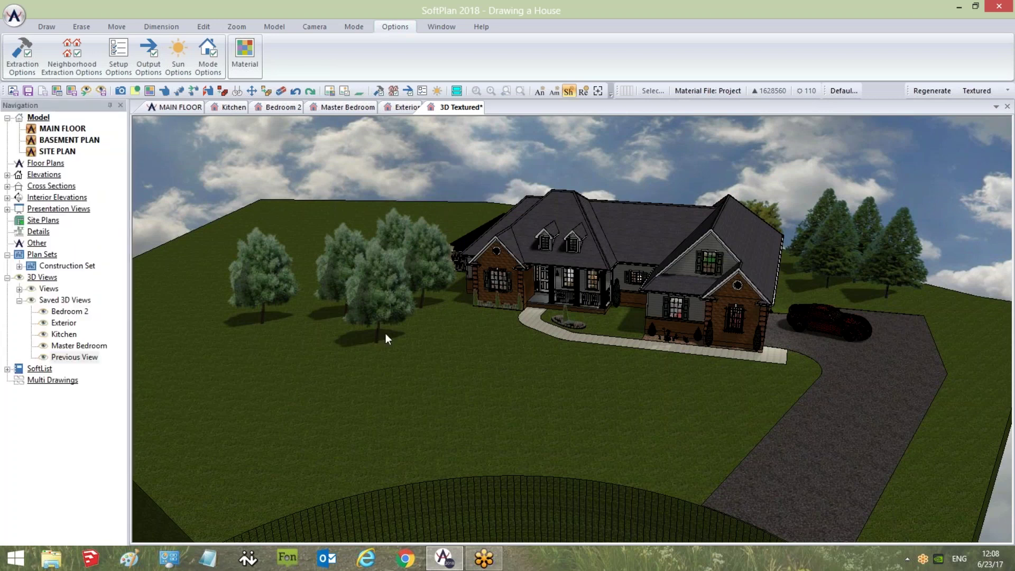
# Use Look At Surface to aim the camera straight at the brick gable wall with the barred window
pyautogui.click(314, 26)
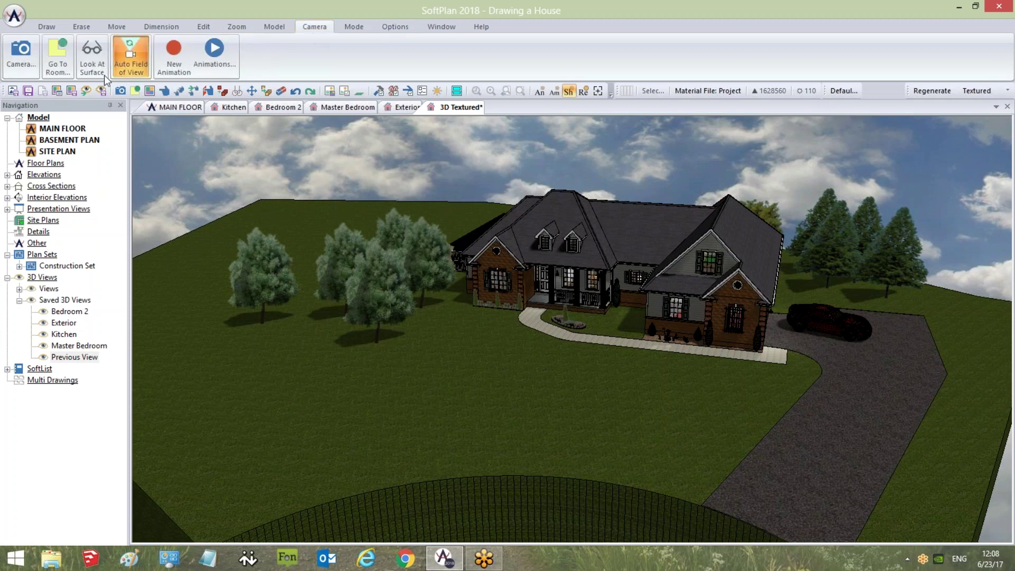
pyautogui.click(26, 66)
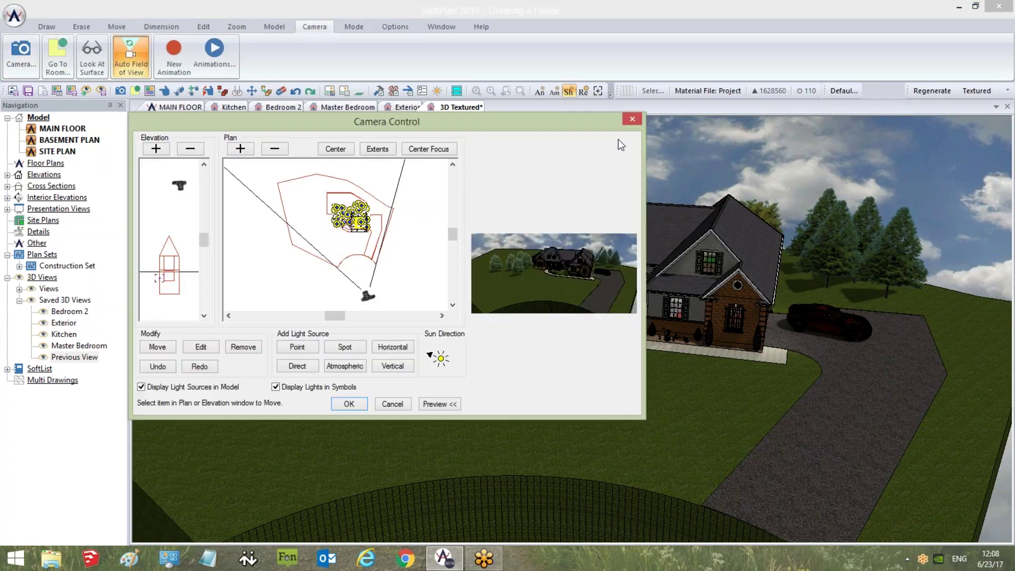
pyautogui.click(626, 115)
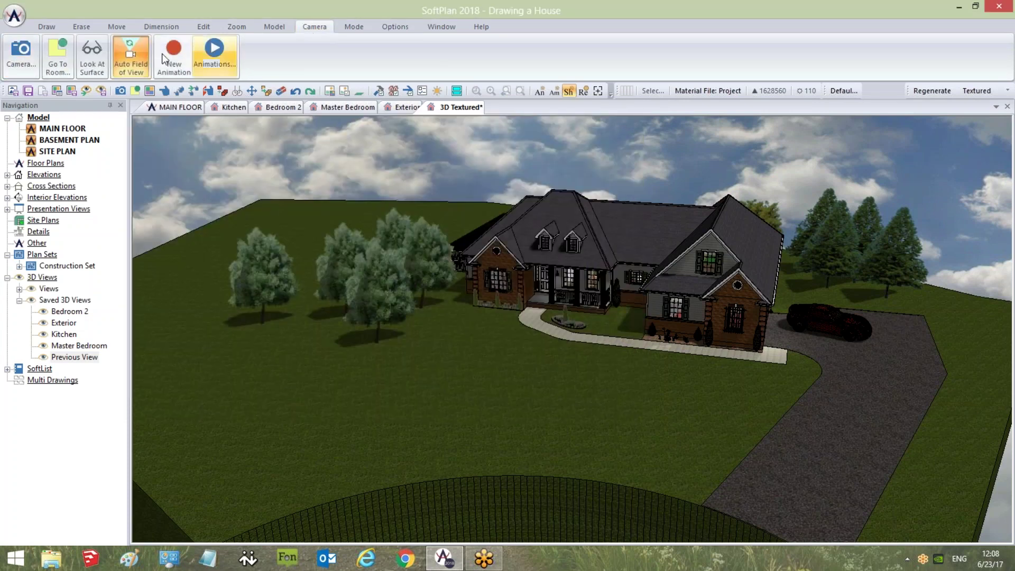
pyautogui.click(96, 53)
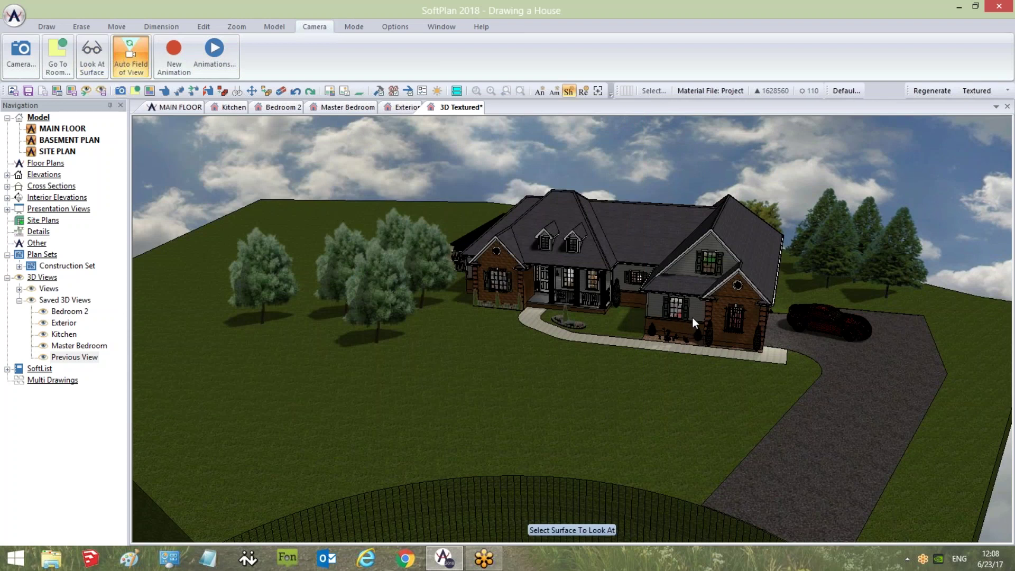
pyautogui.click(718, 318)
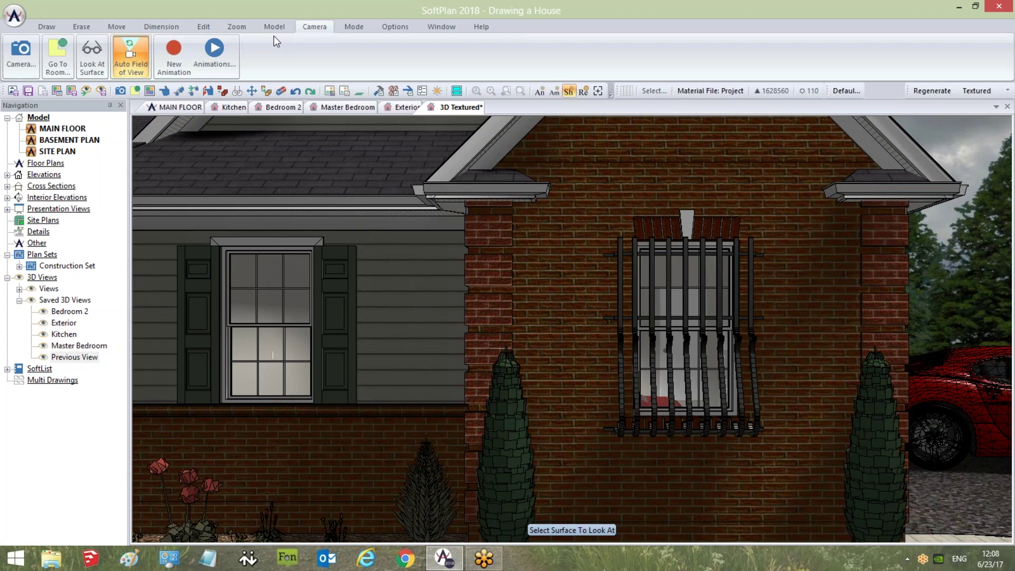
# Start Edit Item to examine item highlighting, and view the Highlight Color choices in the Textured mode line options without changing them
pyautogui.click(204, 26)
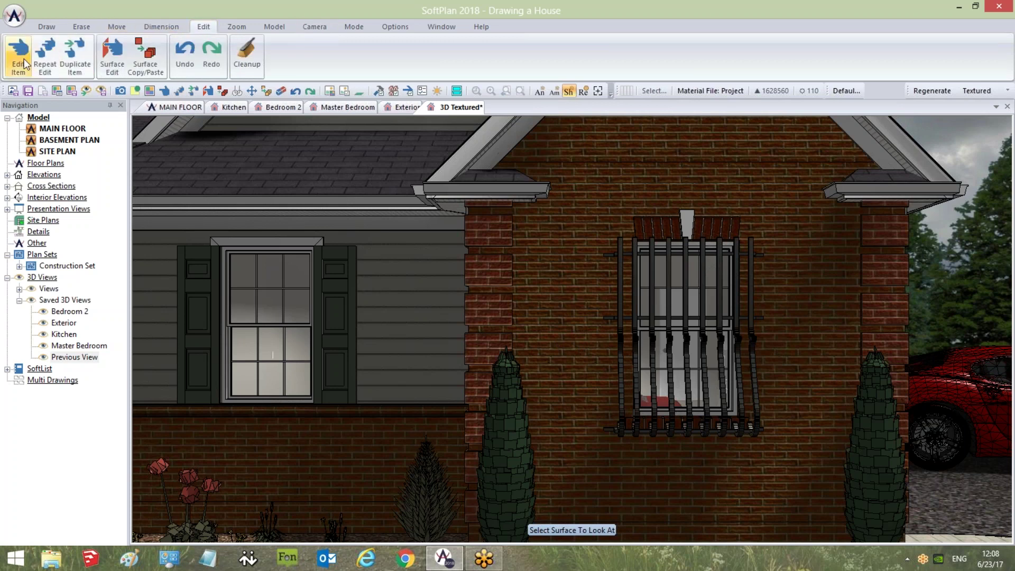
pyautogui.click(20, 58)
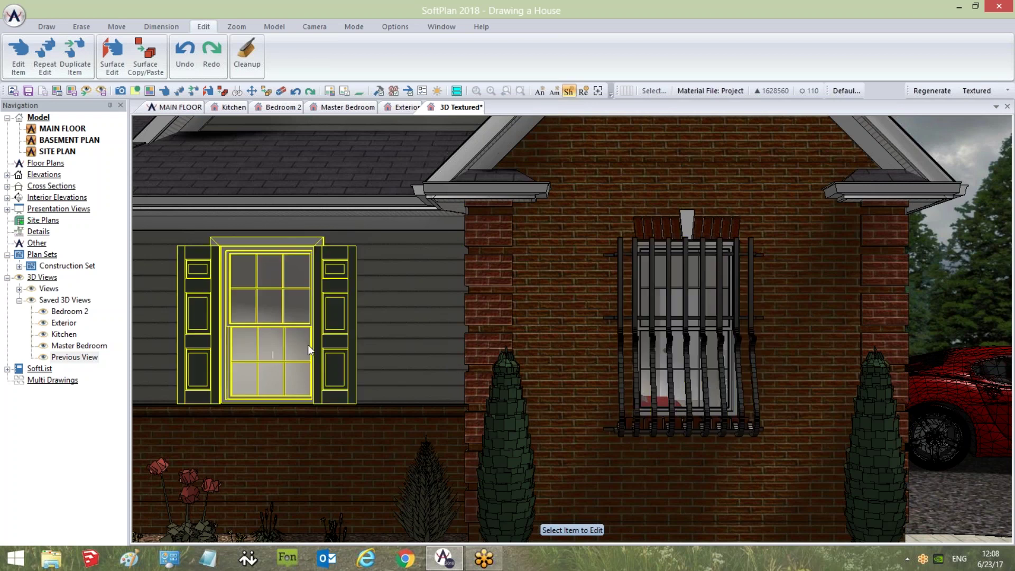
pyautogui.click(394, 25)
pyautogui.click(211, 66)
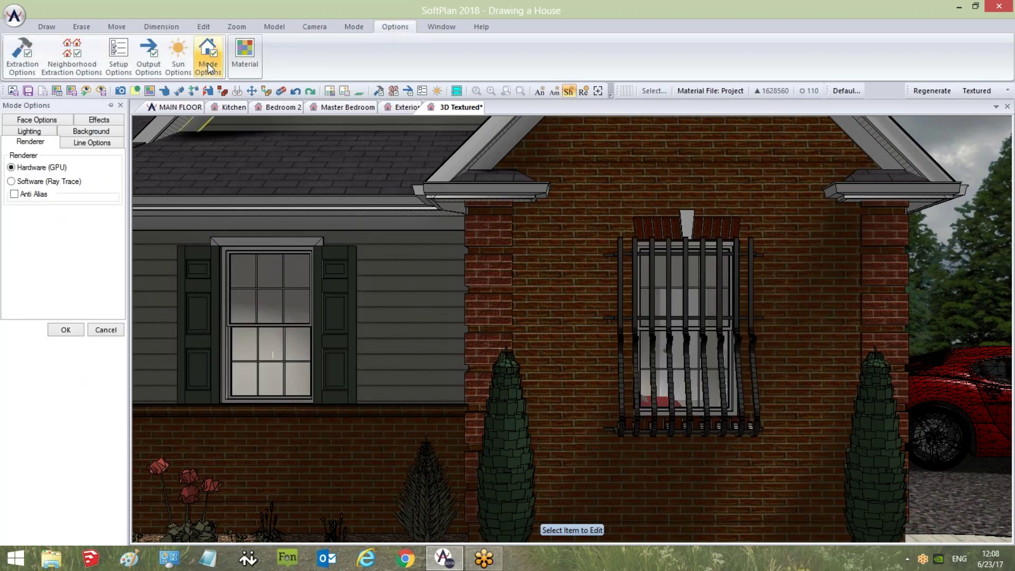
pyautogui.click(100, 144)
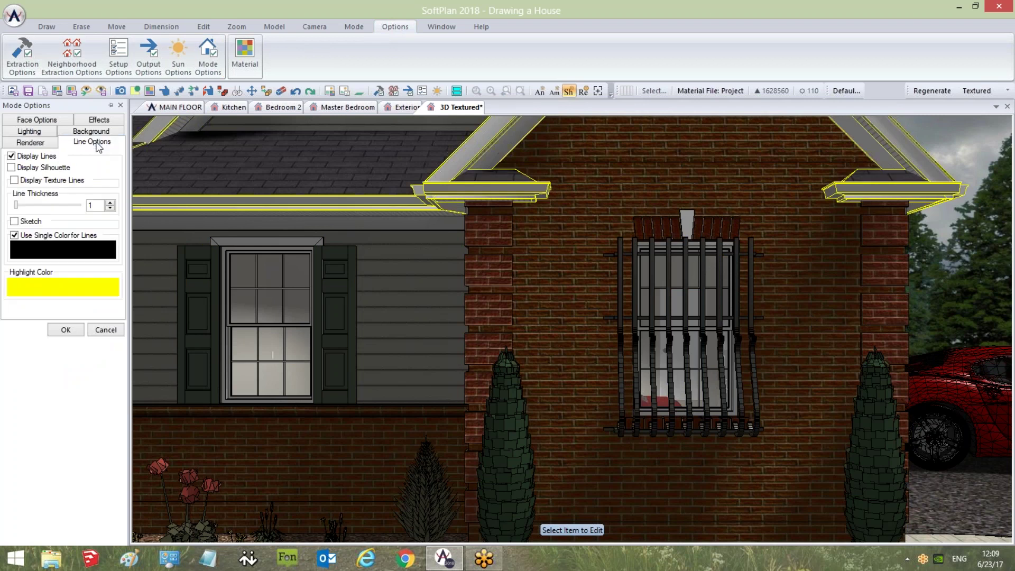
pyautogui.click(40, 290)
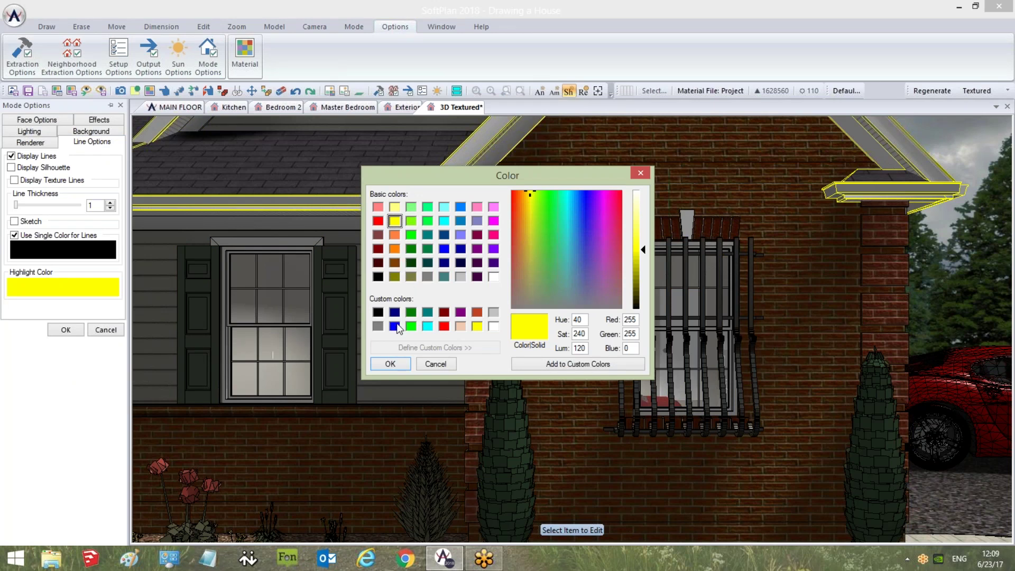
pyautogui.click(431, 363)
pyautogui.click(103, 330)
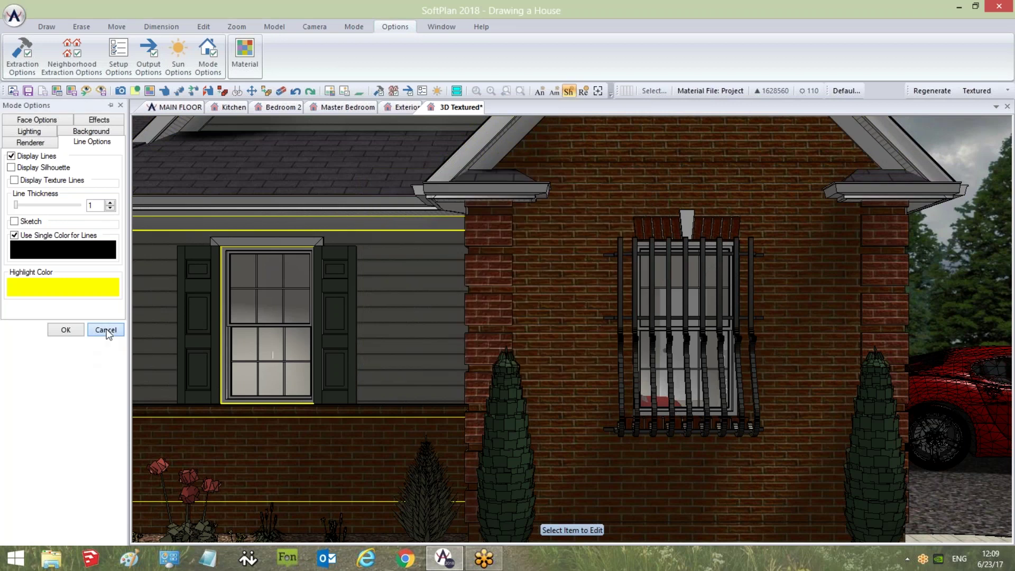
# Check the Highlight Target Surfaces setting again and accept the setup options as they are
pyautogui.click(116, 73)
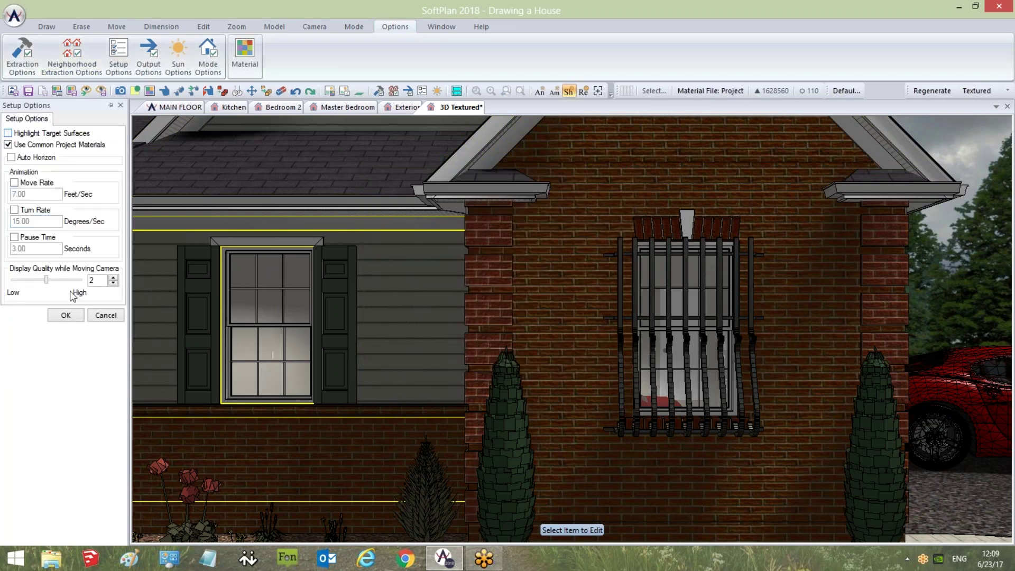
pyautogui.click(70, 315)
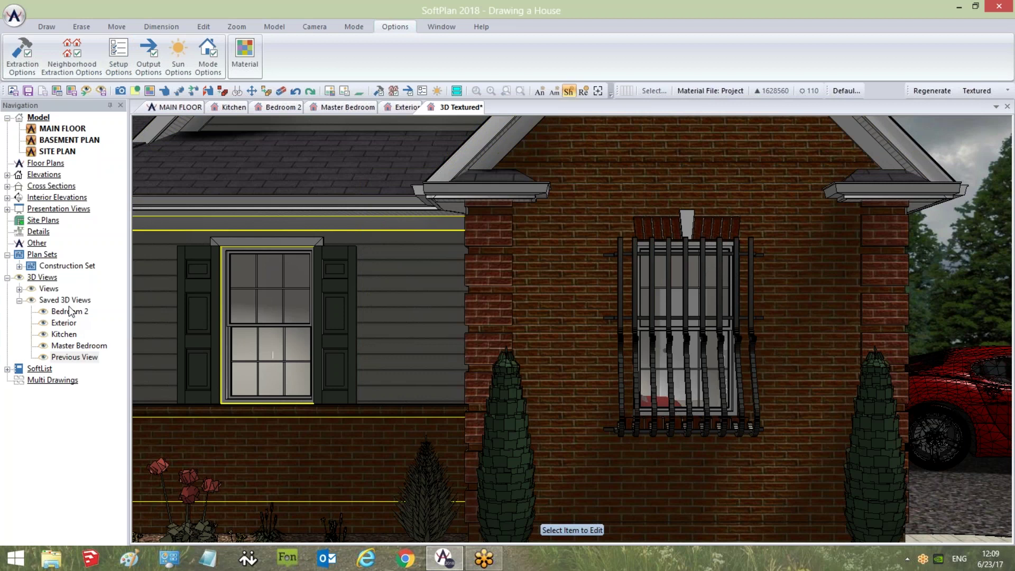
# Set the custom Ambient Light to 12 in the Textured mode lighting options
pyautogui.click(209, 72)
pyautogui.click(24, 133)
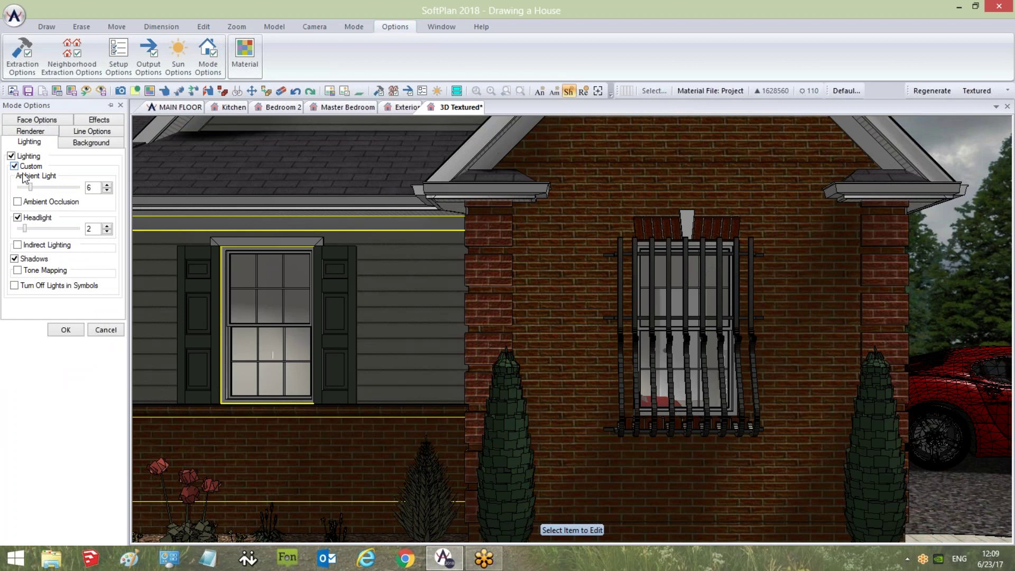
pyautogui.click(47, 187)
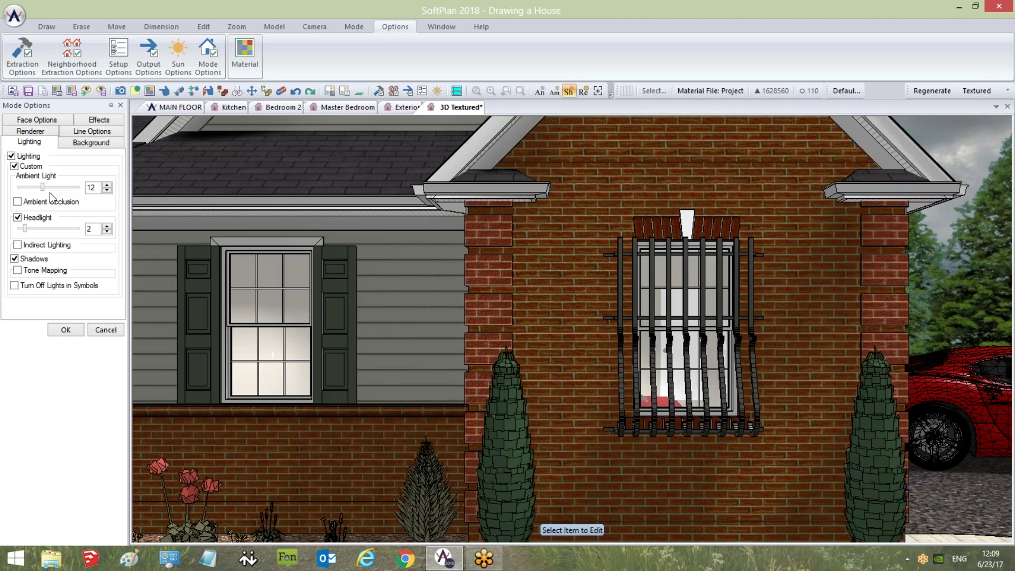
# Set the custom Ambient Light to 6 and turn on Indirect Lighting in the lighting options
pyautogui.doubleClick(92, 188)
pyautogui.write('6')
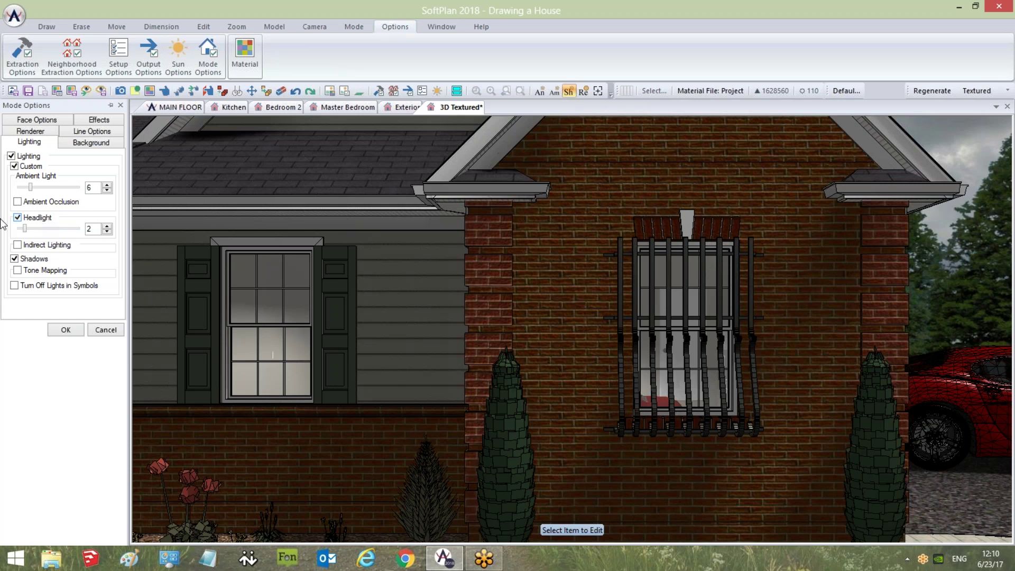
pyautogui.press('Left')
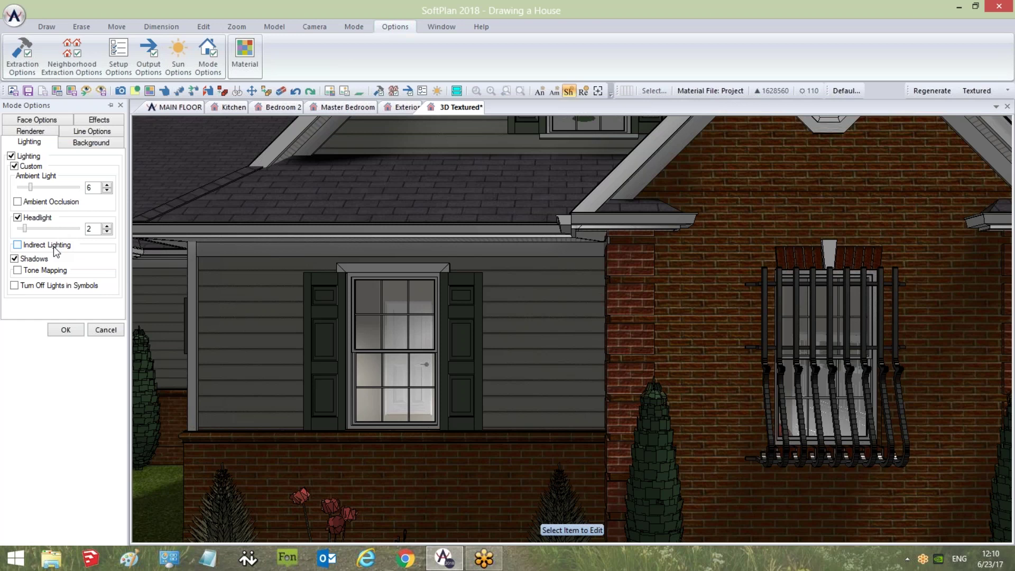
pyautogui.click(56, 246)
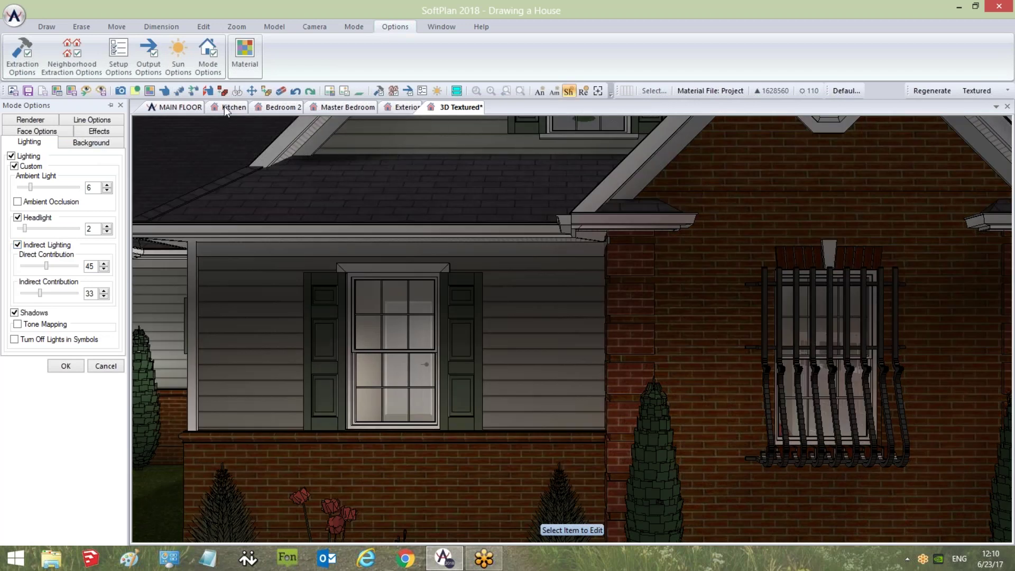
# In the Kitchen view's lighting options, try Turn Off Lights in Symbols and switch it back off
pyautogui.click(225, 107)
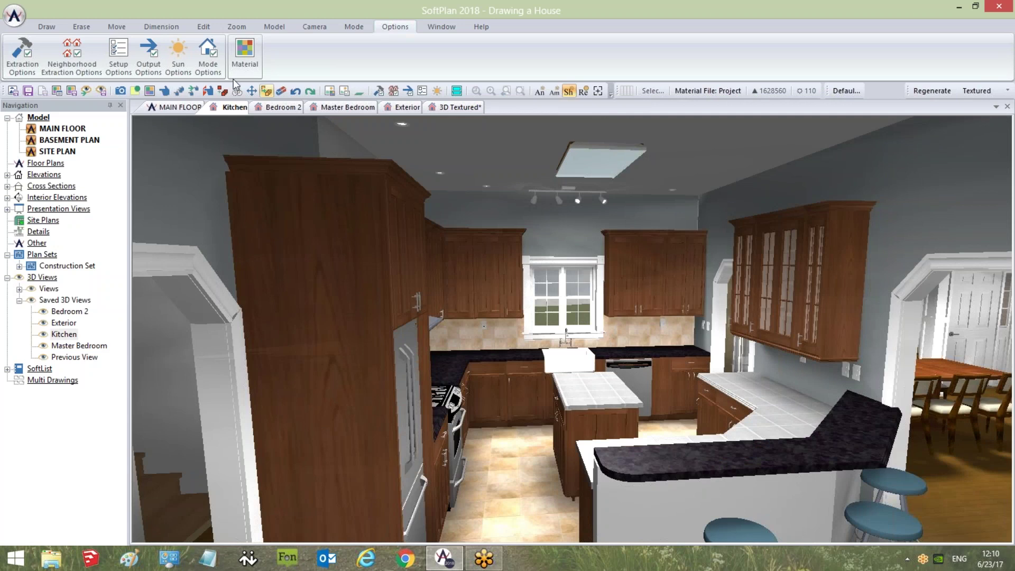
pyautogui.click(207, 56)
pyautogui.click(47, 132)
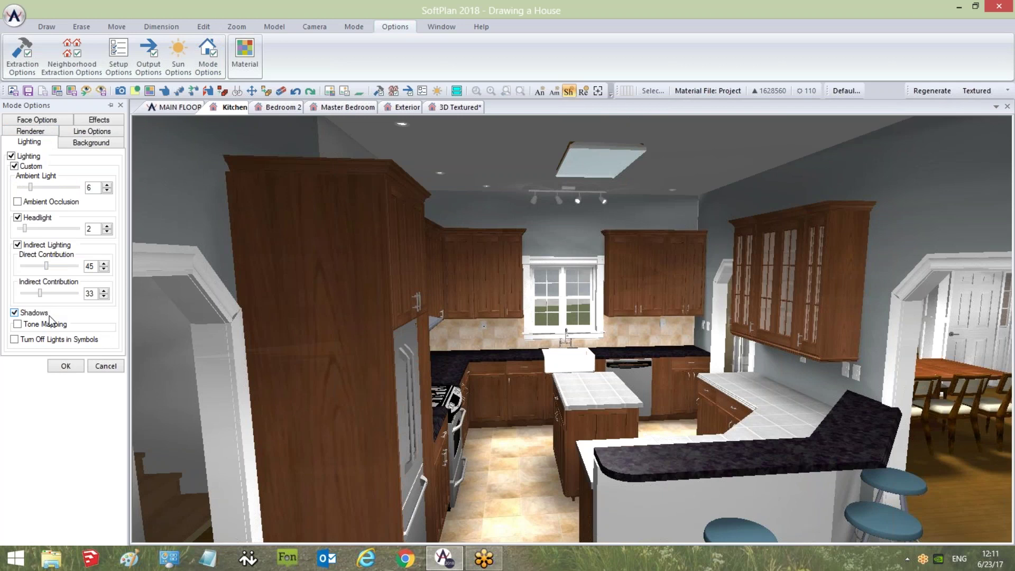
pyautogui.click(14, 340)
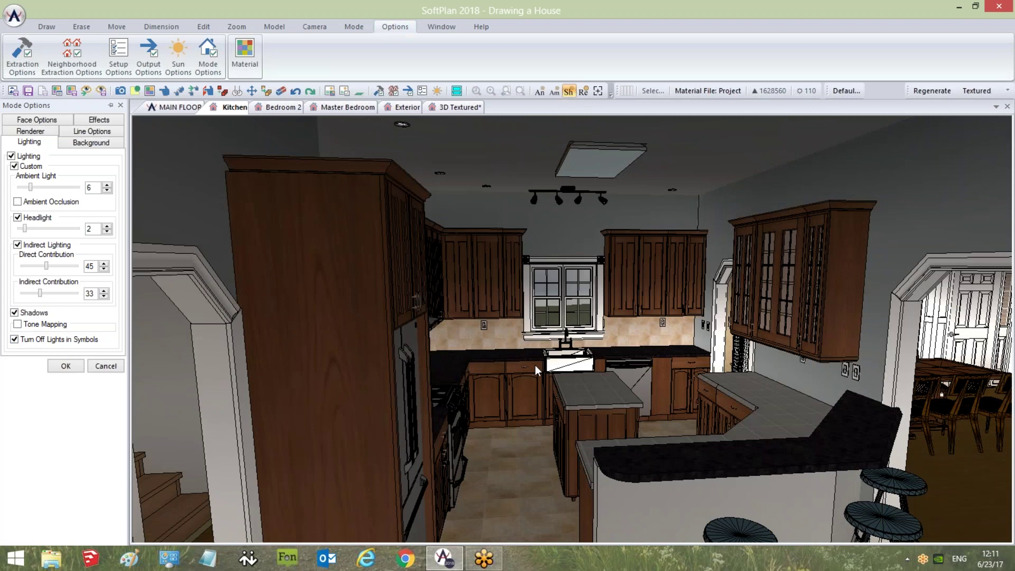
pyautogui.click(38, 341)
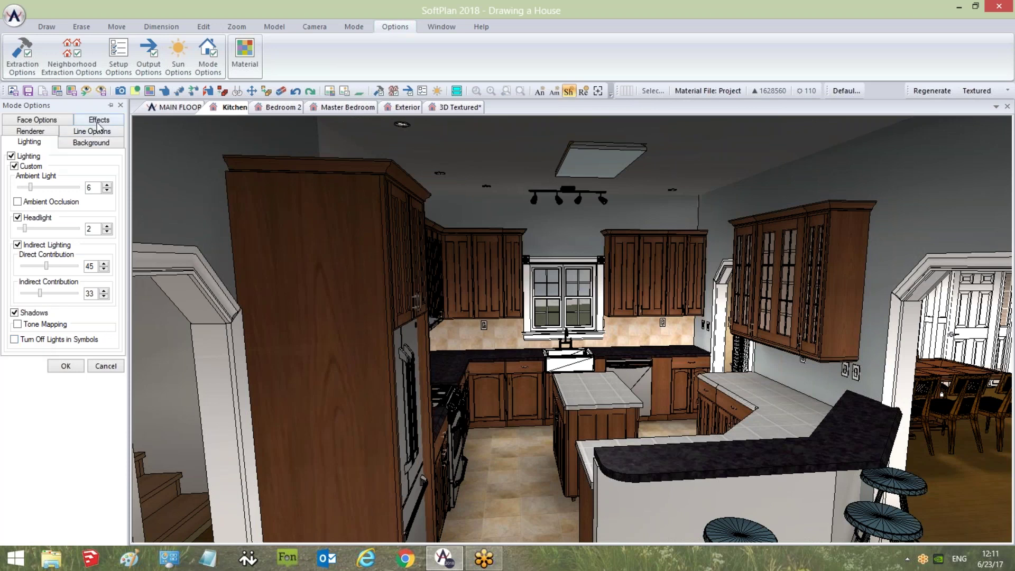
# Open the image choice for the panoramic background and browse to the Brick folder under Textures, Bitmaps, Exterior Finish
pyautogui.click(102, 145)
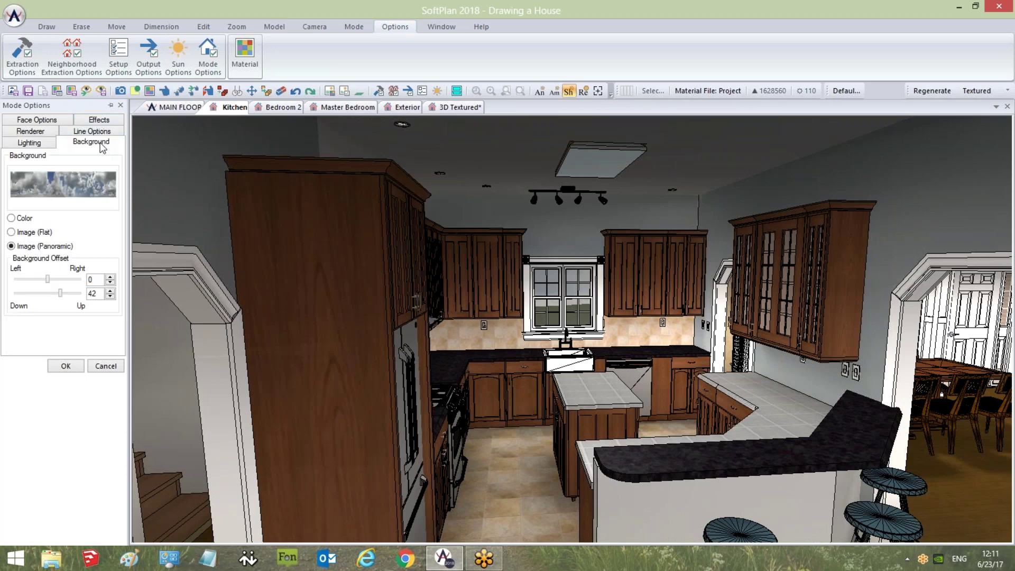
pyautogui.click(89, 192)
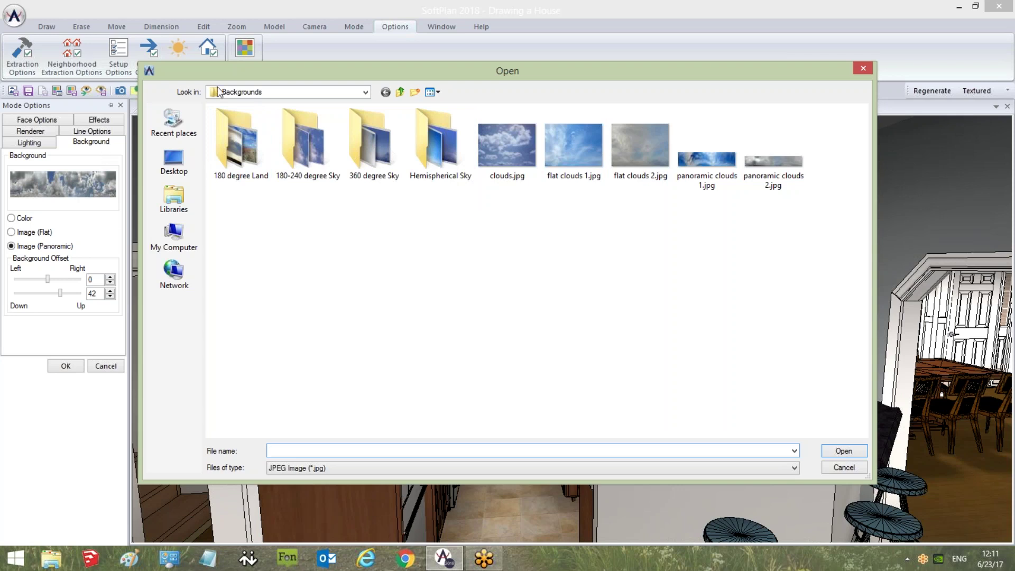
pyautogui.click(365, 93)
pyautogui.click(364, 93)
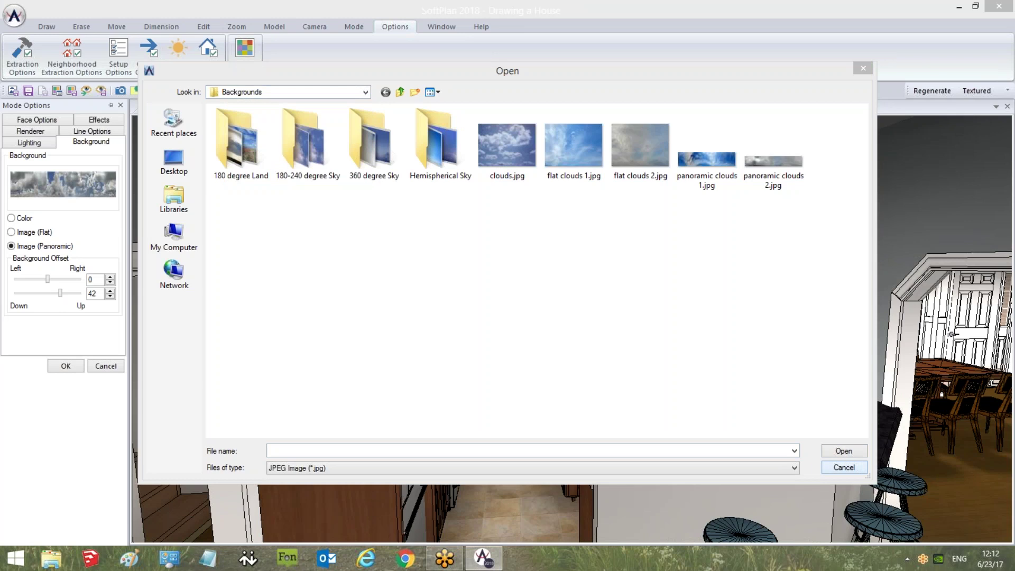
pyautogui.click(366, 92)
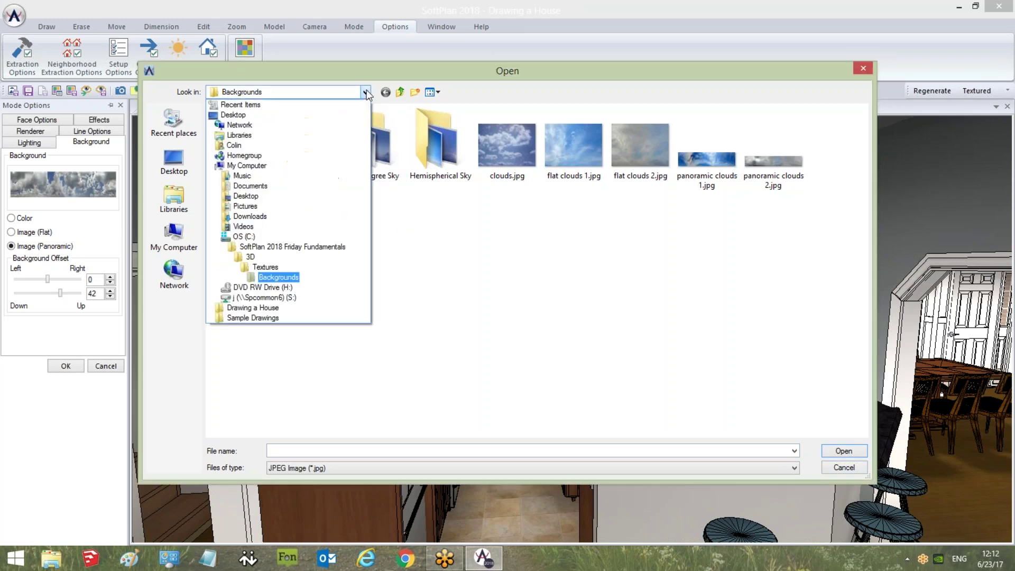
pyautogui.click(264, 267)
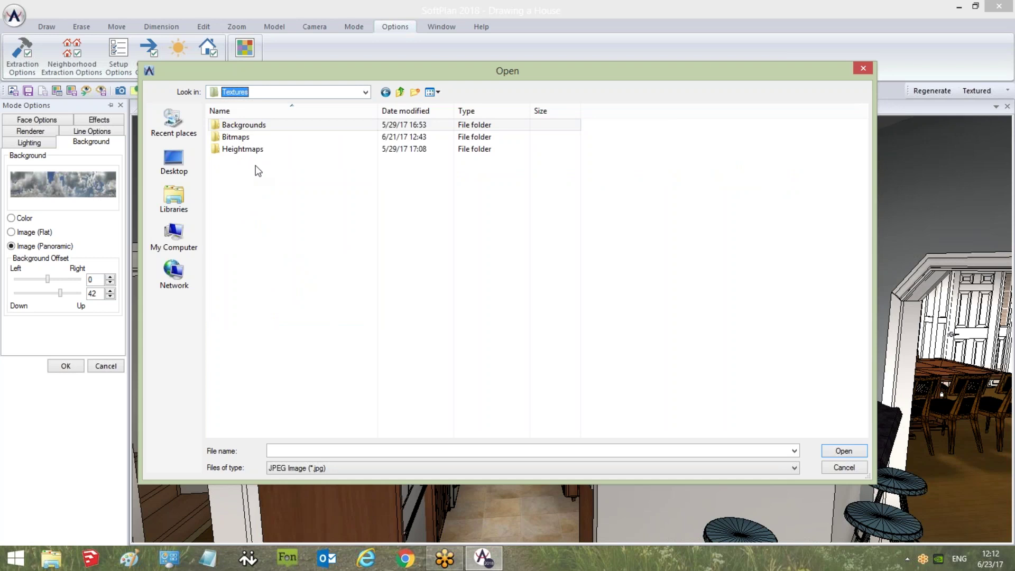
pyautogui.doubleClick(237, 137)
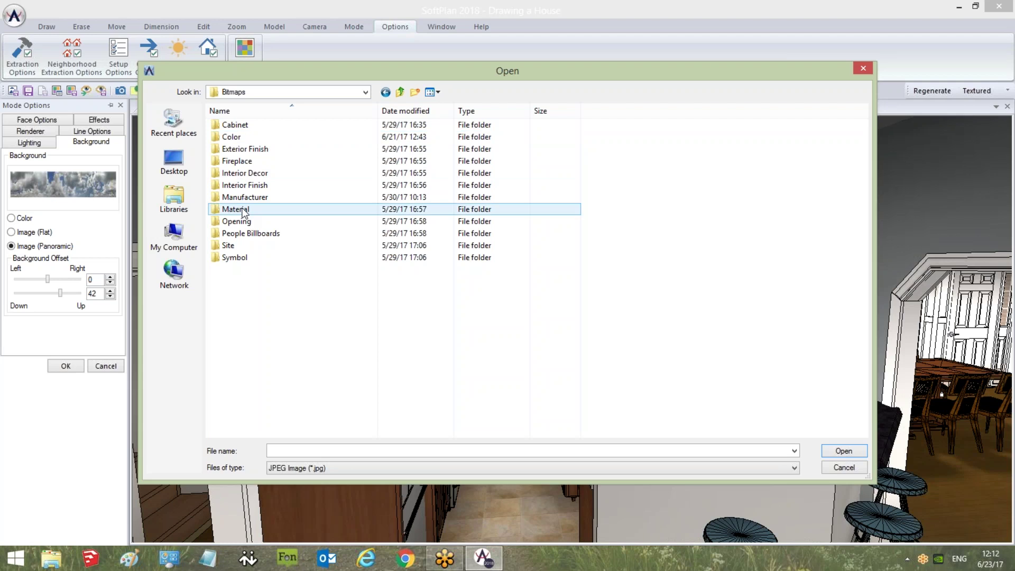
pyautogui.doubleClick(261, 149)
pyautogui.doubleClick(245, 125)
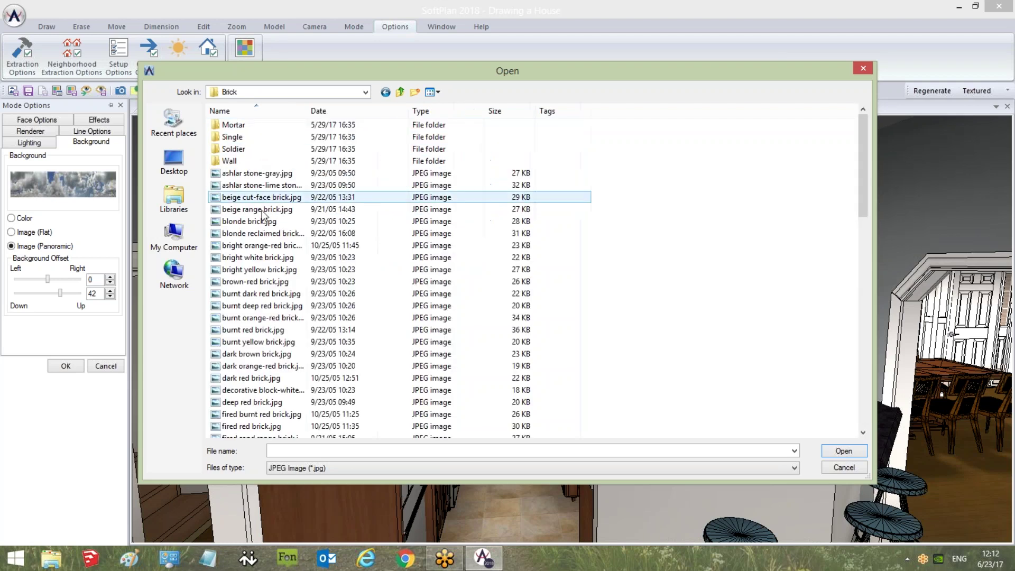
# Show the brick textures as medium icons, select light beige brick-dark.jpg to examine it, and cancel without changing the background
pyautogui.click(266, 317)
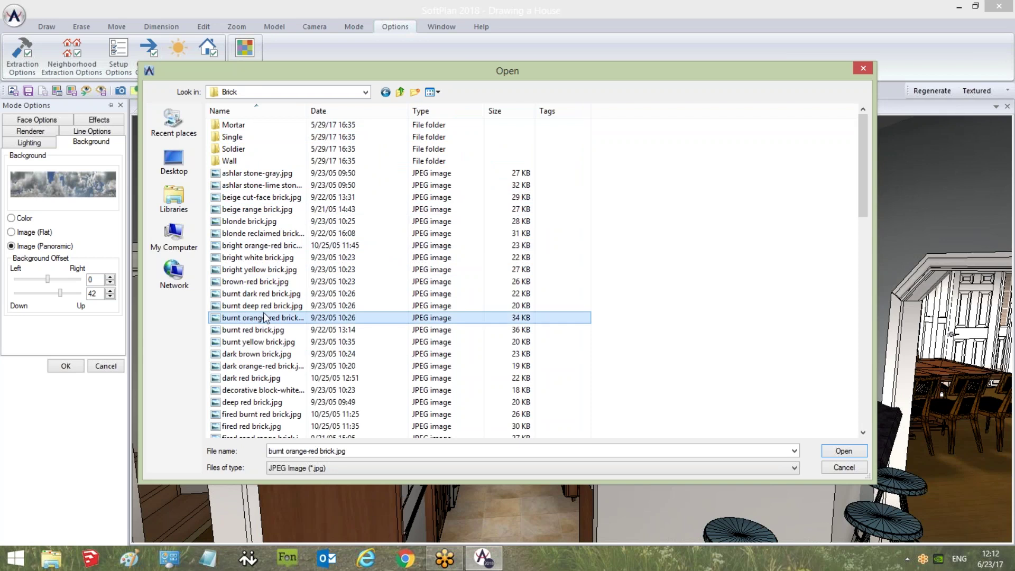
pyautogui.click(433, 92)
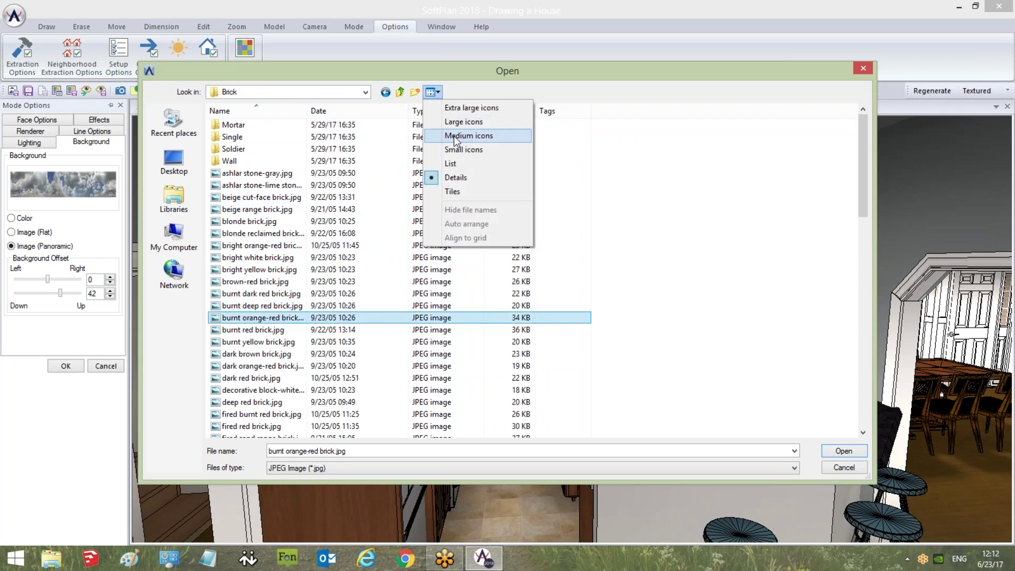
pyautogui.click(454, 137)
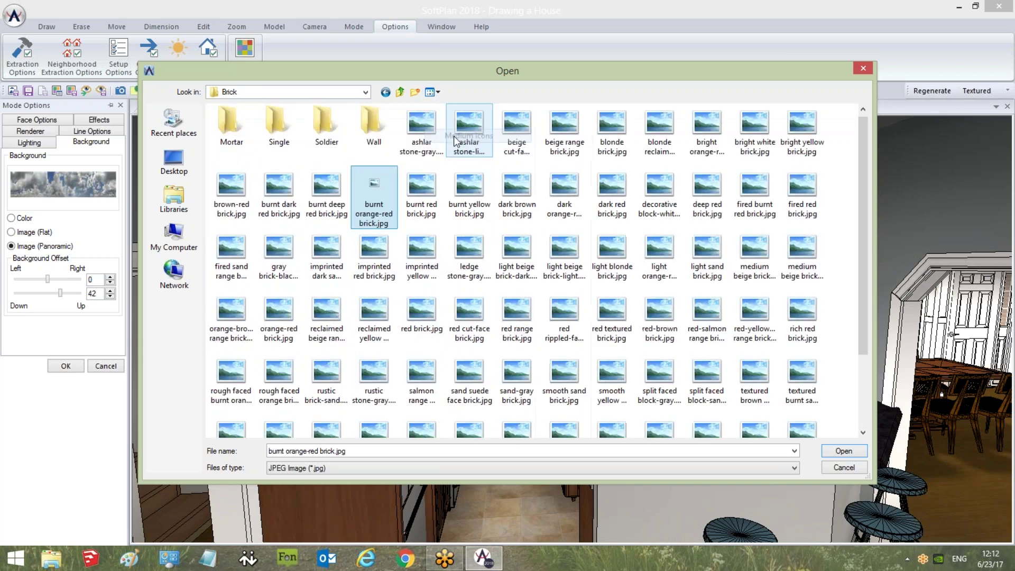
pyautogui.click(517, 254)
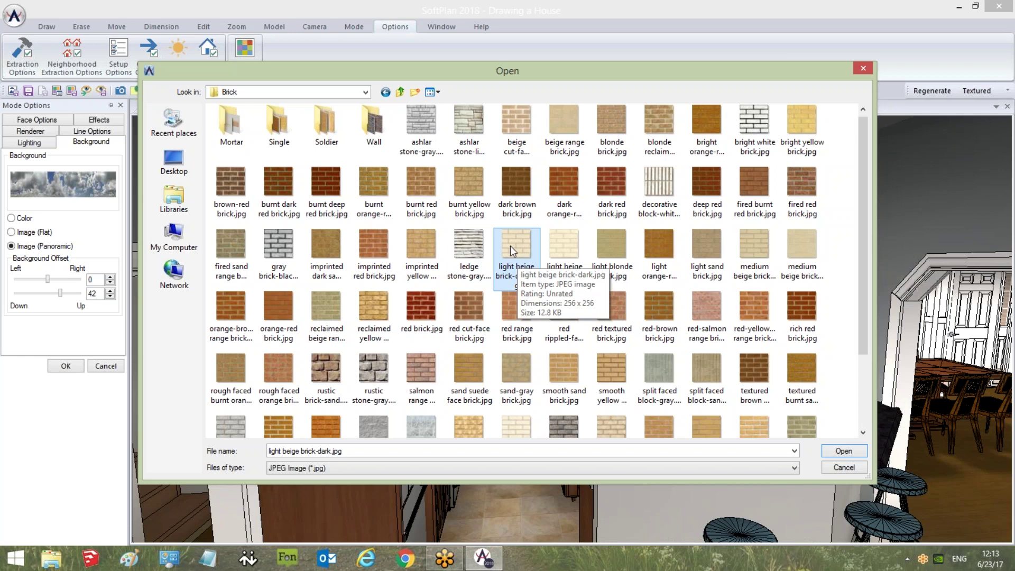
pyautogui.click(854, 468)
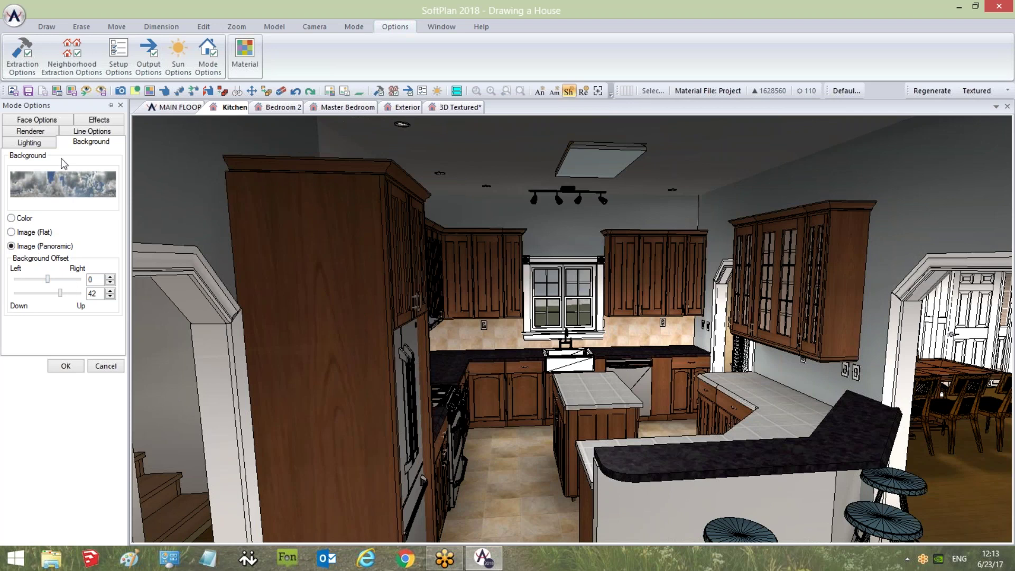
# Switch to the Exterior view and set the Fog Level to 40 in its effects options
pyautogui.click(91, 122)
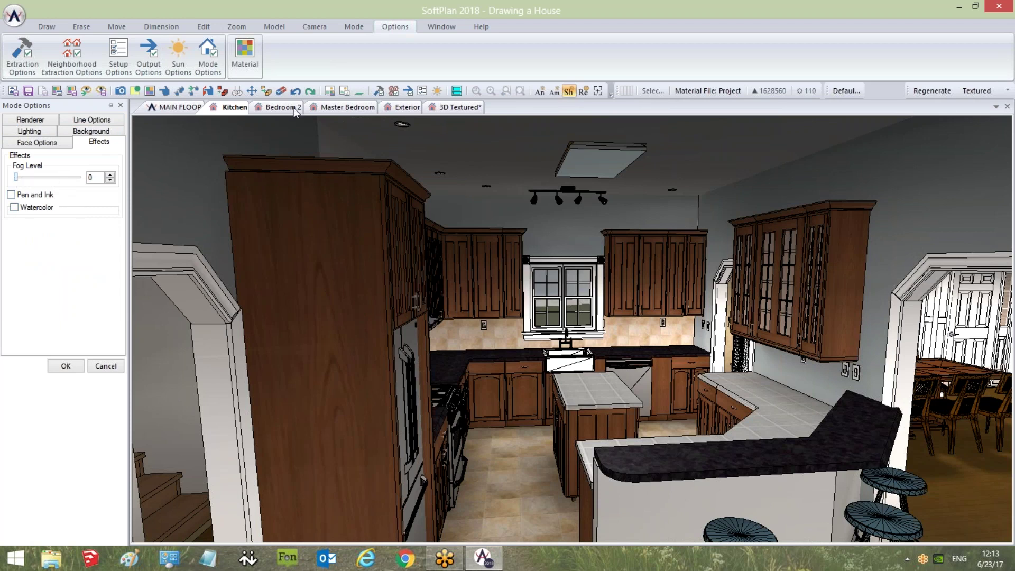
pyautogui.click(405, 107)
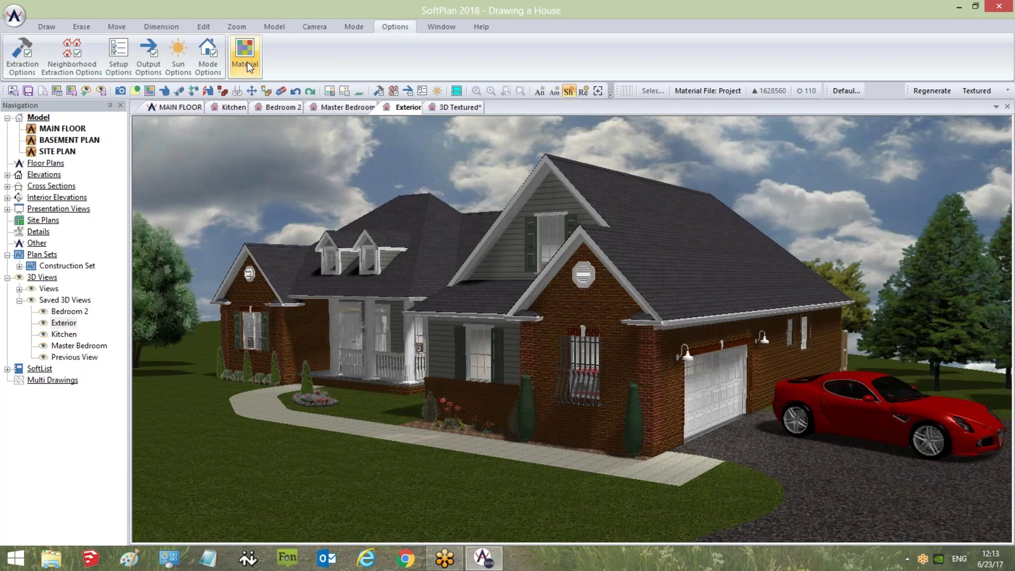
pyautogui.click(211, 59)
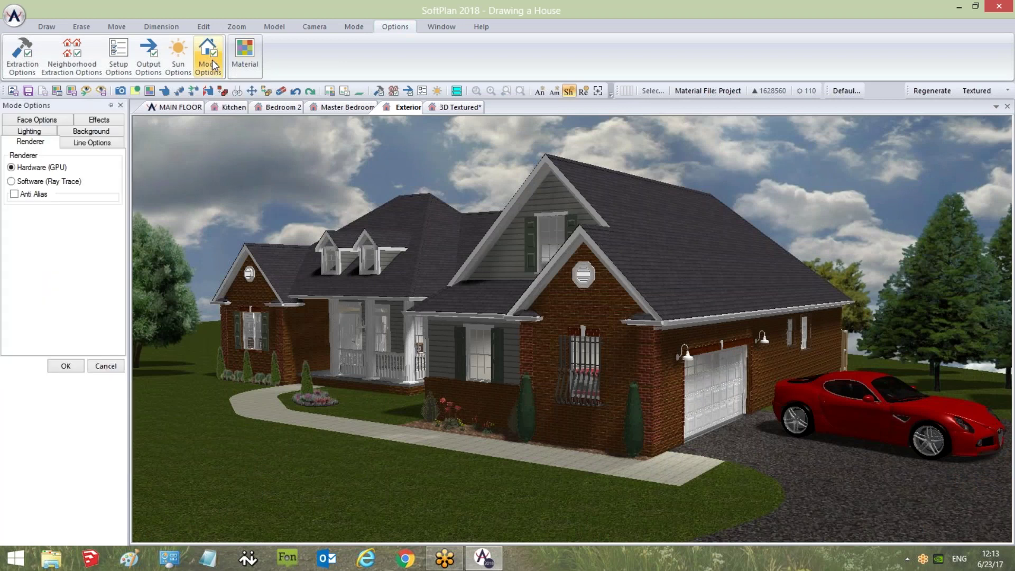
pyautogui.click(88, 121)
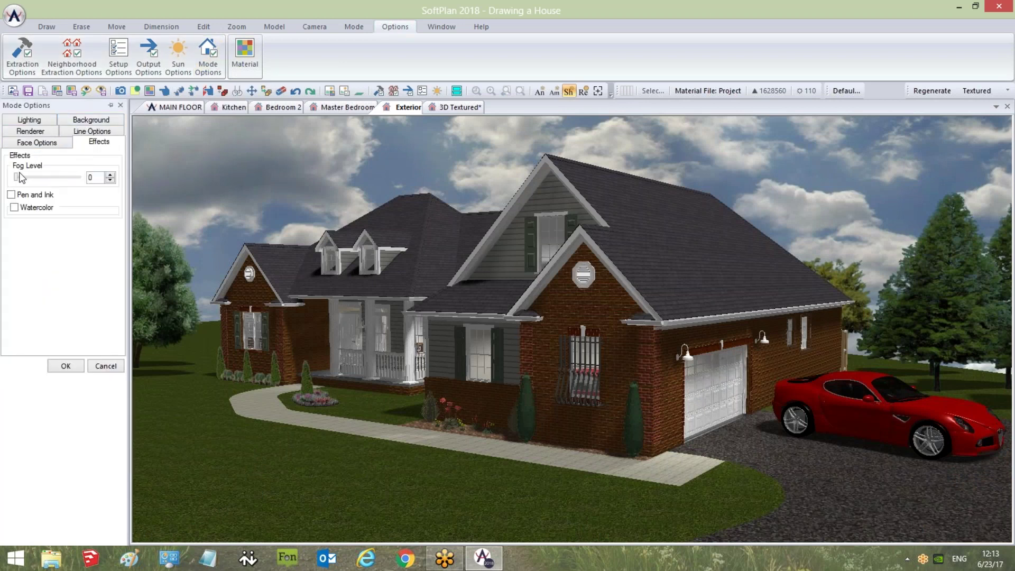
pyautogui.click(39, 177)
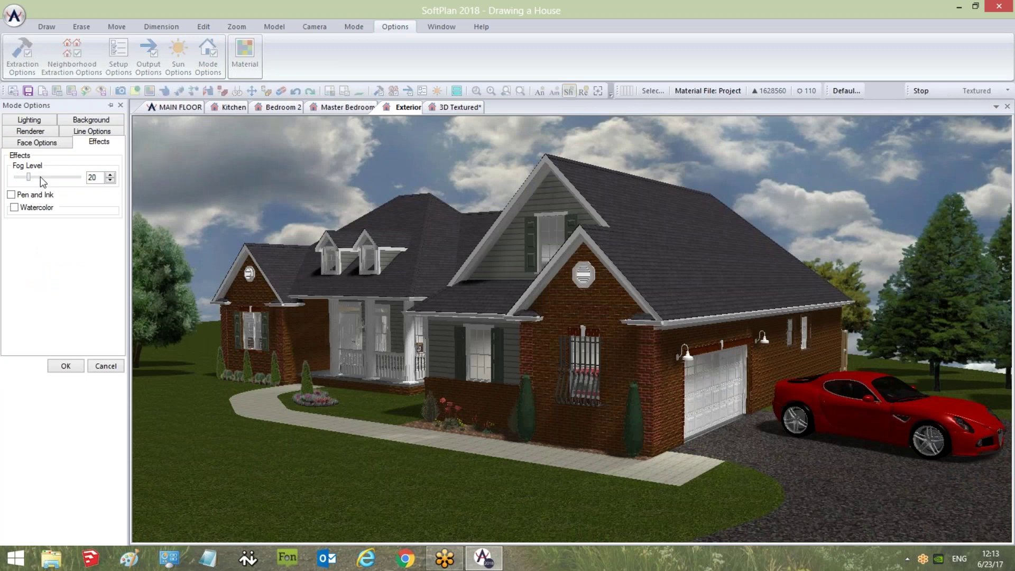
pyautogui.click(40, 177)
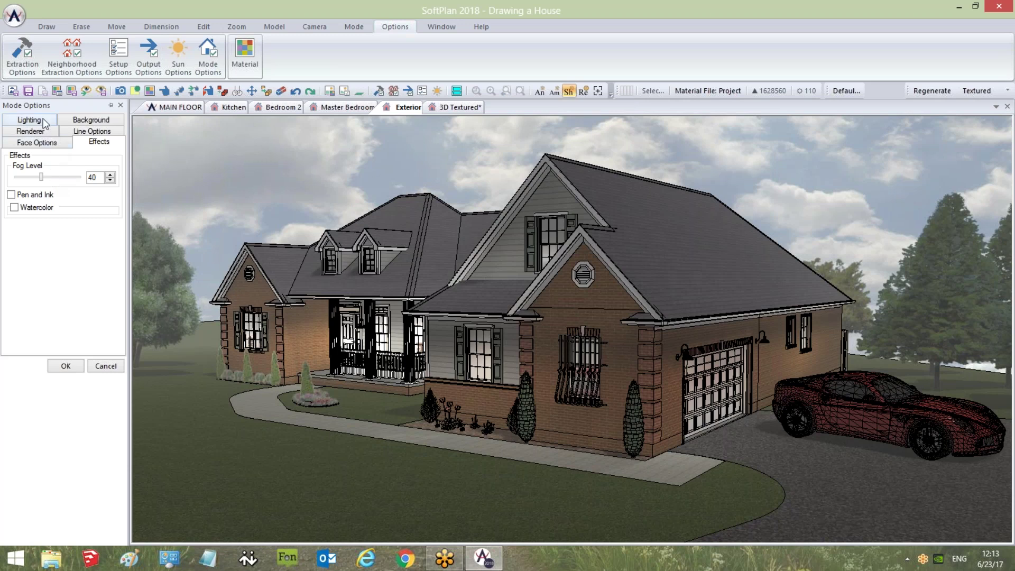
# Turn off Display Lines for the Exterior view and set the Fog Level to 0
pyautogui.click(77, 133)
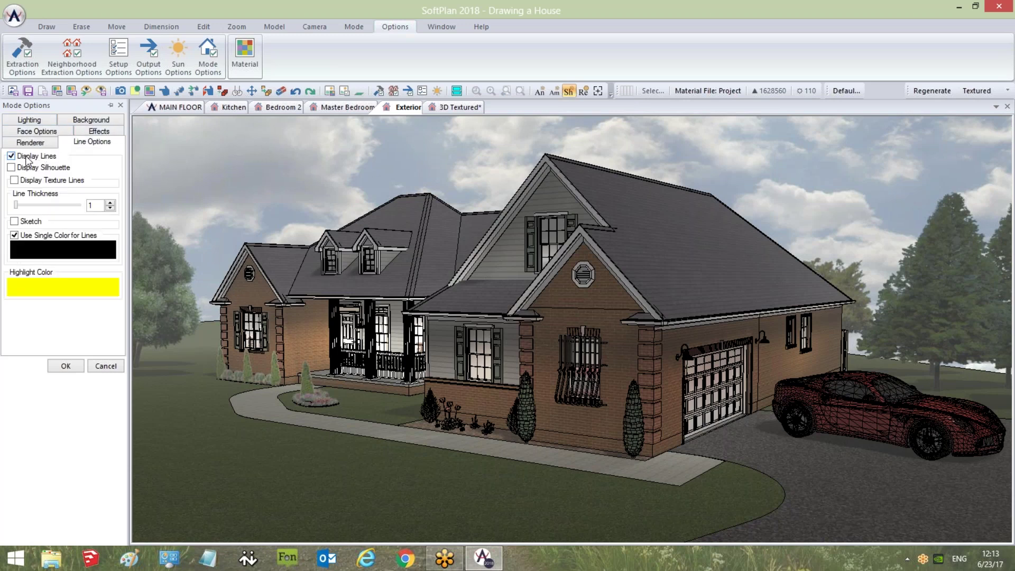
pyautogui.click(28, 159)
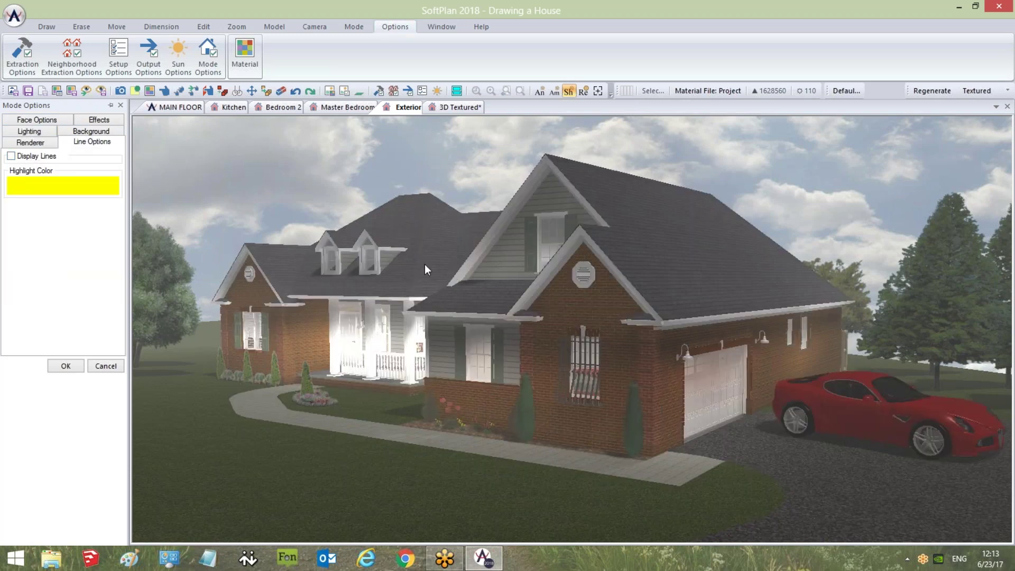
pyautogui.click(93, 122)
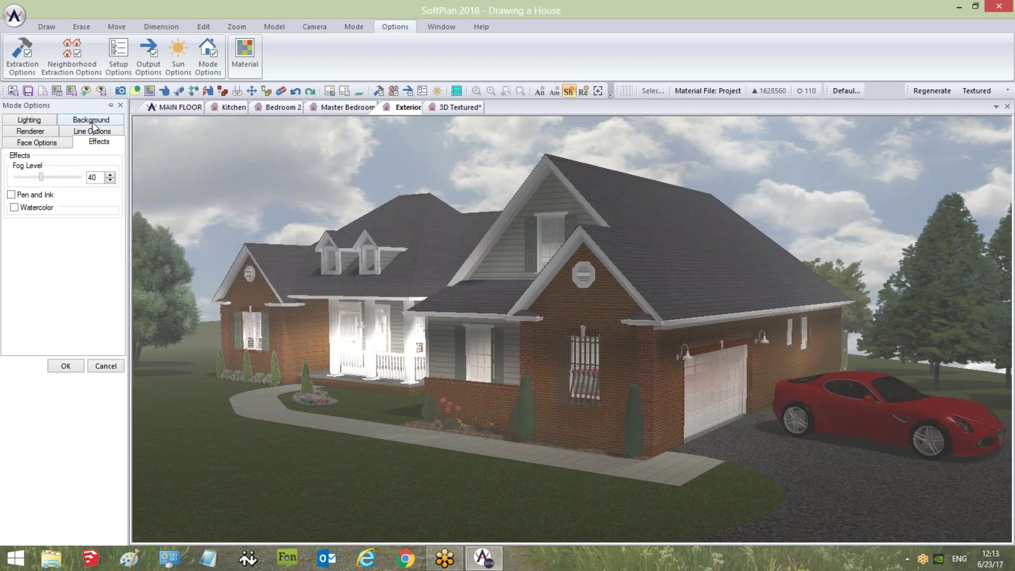
pyautogui.click(16, 178)
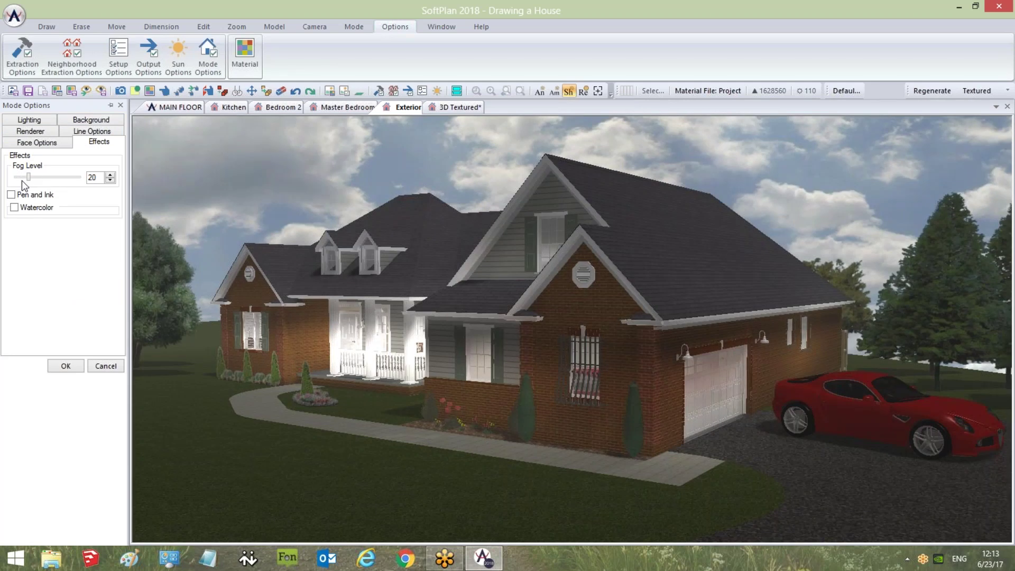
pyautogui.moveTo(27, 175); pyautogui.dragTo(16, 176)
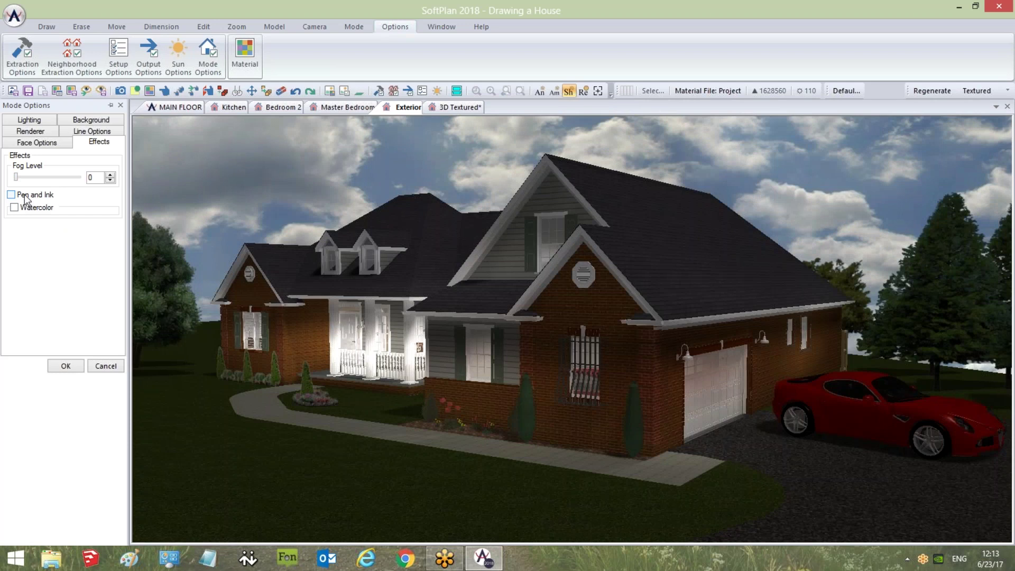
# Turn on the Pen and Ink effect and enable Anti Alias at level 5 for the Exterior view
pyautogui.click(24, 194)
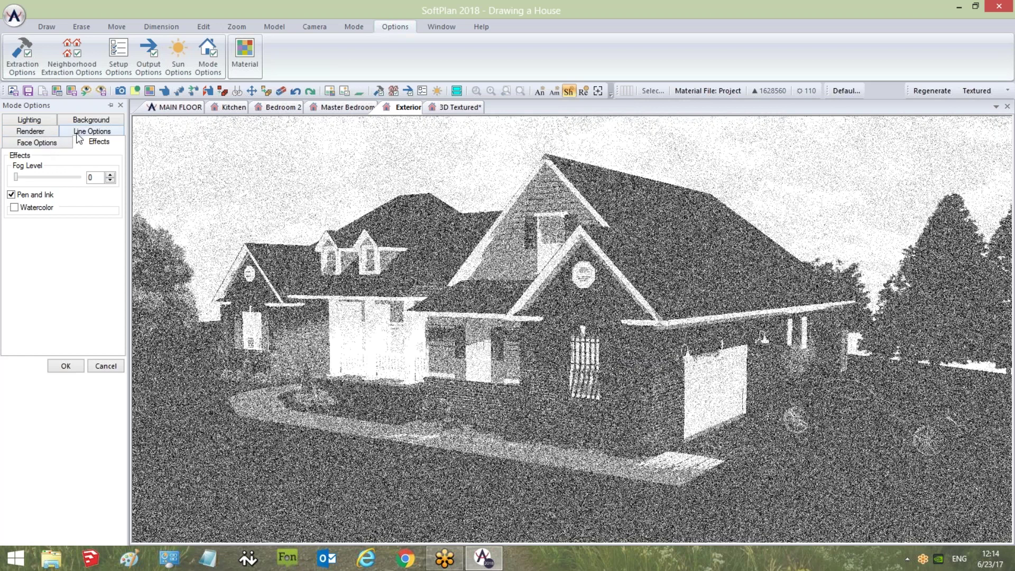
pyautogui.click(48, 135)
pyautogui.click(20, 196)
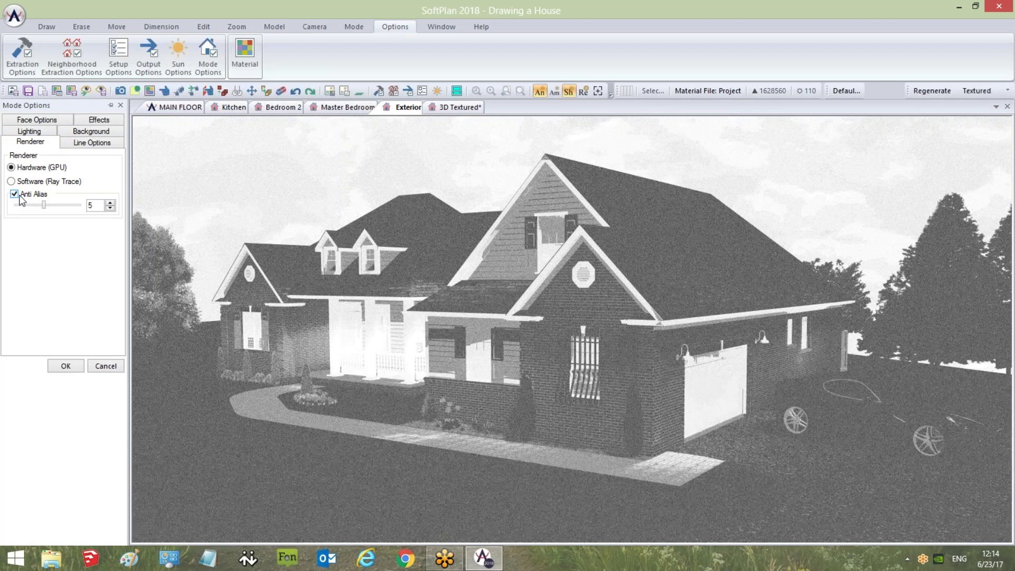
# Turn off Anti Alias and the Pen and Ink effect for the Exterior view
pyautogui.click(16, 194)
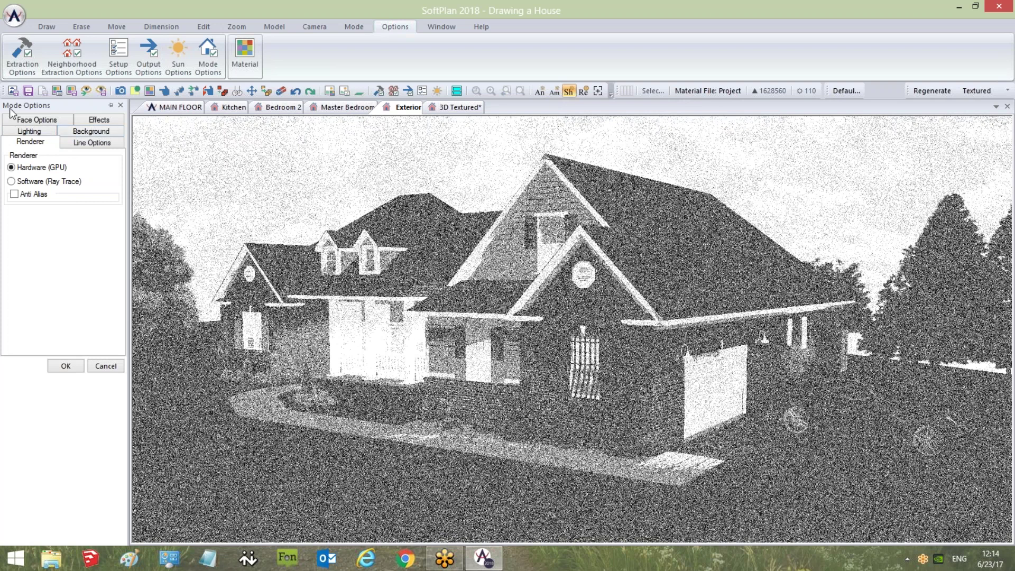
pyautogui.click(99, 121)
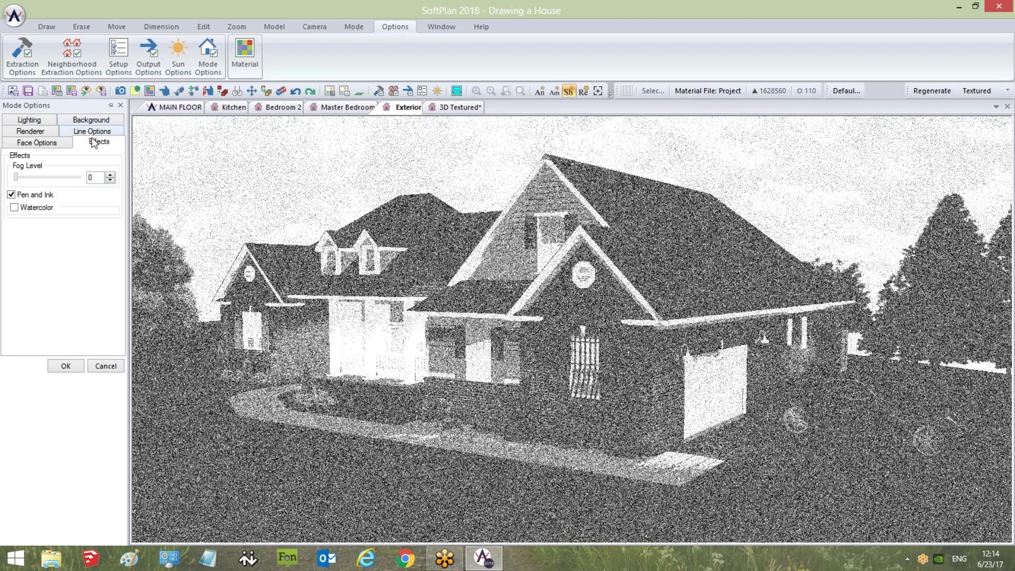
pyautogui.click(12, 194)
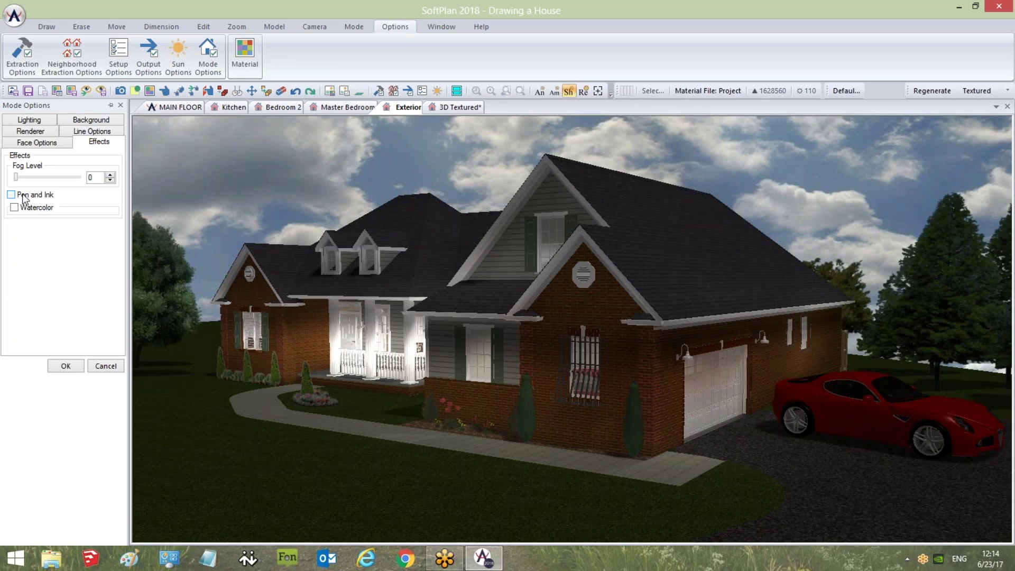
# Try the Watercolor effect on the Exterior view, turn it off, and close the mode options without saving
pyautogui.click(23, 210)
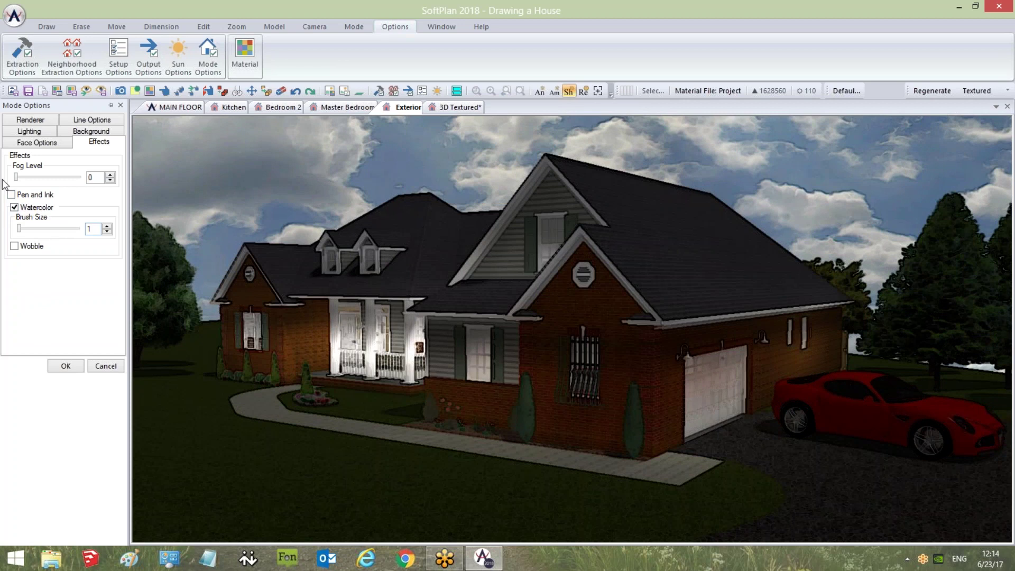
pyautogui.click(15, 208)
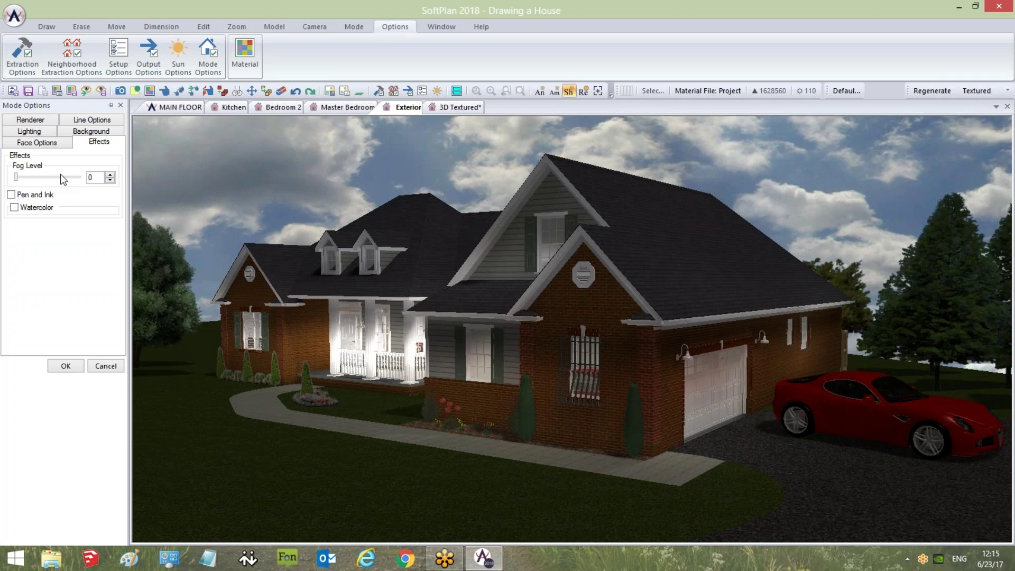
pyautogui.click(52, 148)
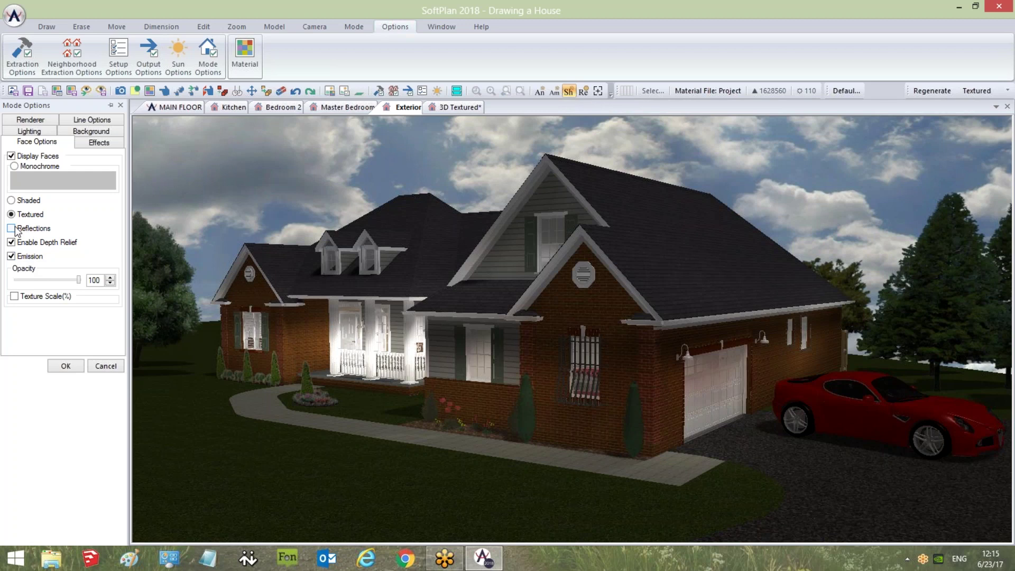
pyautogui.click(105, 367)
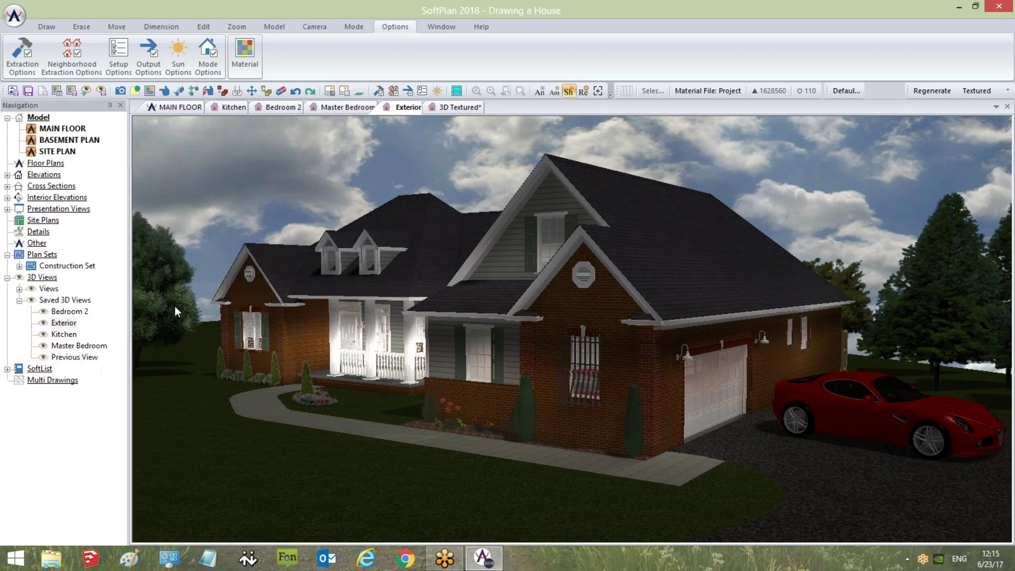
# Switch to the Kitchen view, regenerate it, and check the Reflectivity setting of the gas range's Metal_Corrogated_Shiny surface
pyautogui.click(231, 107)
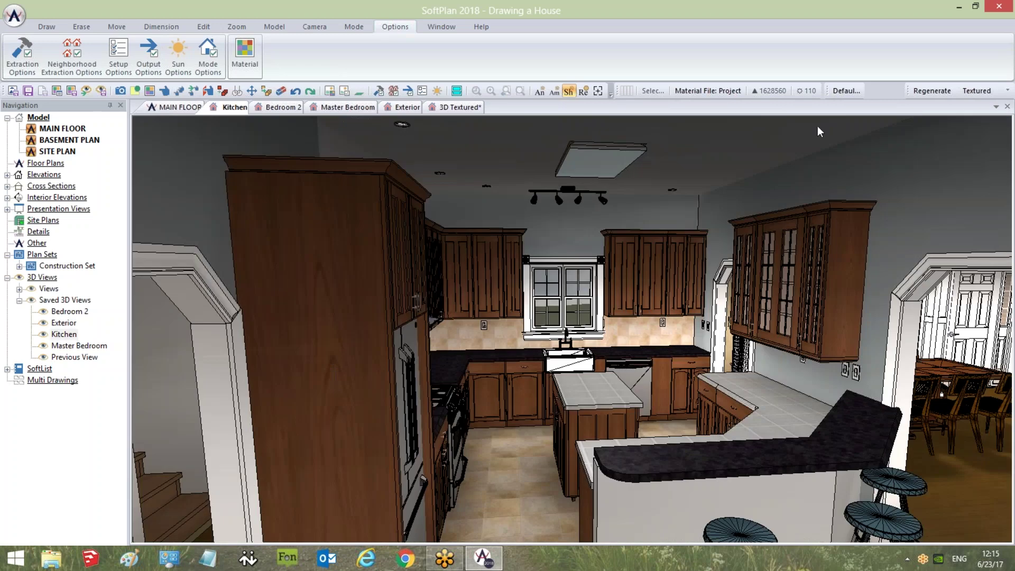
pyautogui.click(925, 91)
pyautogui.rightClick(455, 465)
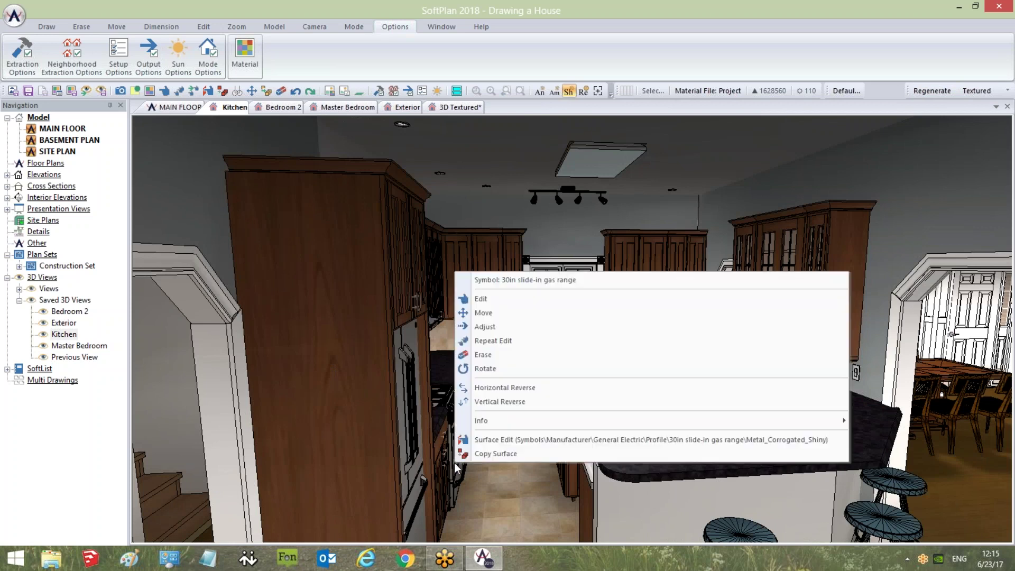
pyautogui.click(493, 440)
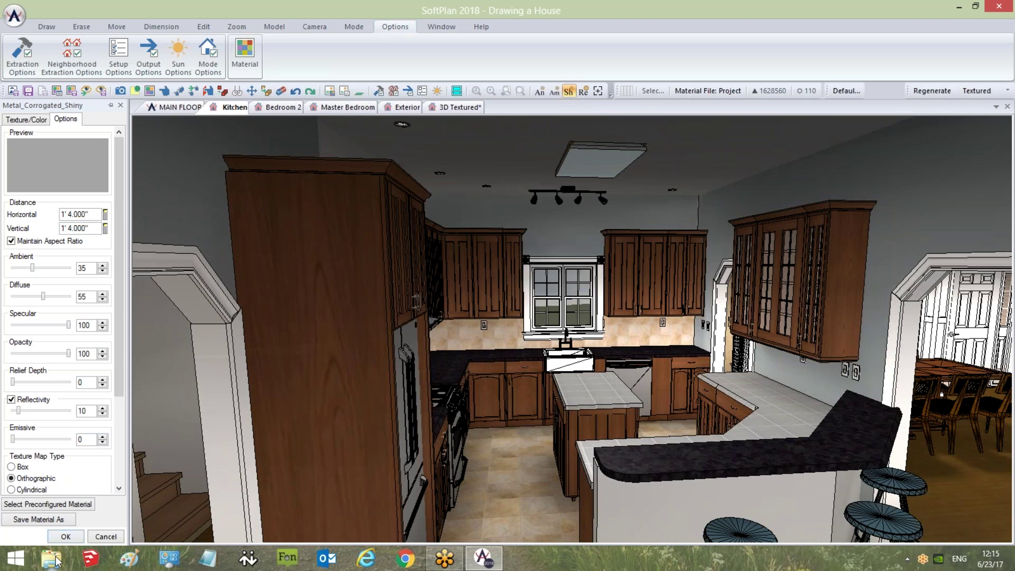
pyautogui.click(65, 537)
# Bring the refrigerator and range closer in the Kitchen view and turn off Display Lines
pyautogui.moveTo(466, 437); pyautogui.dragTo(459, 434)
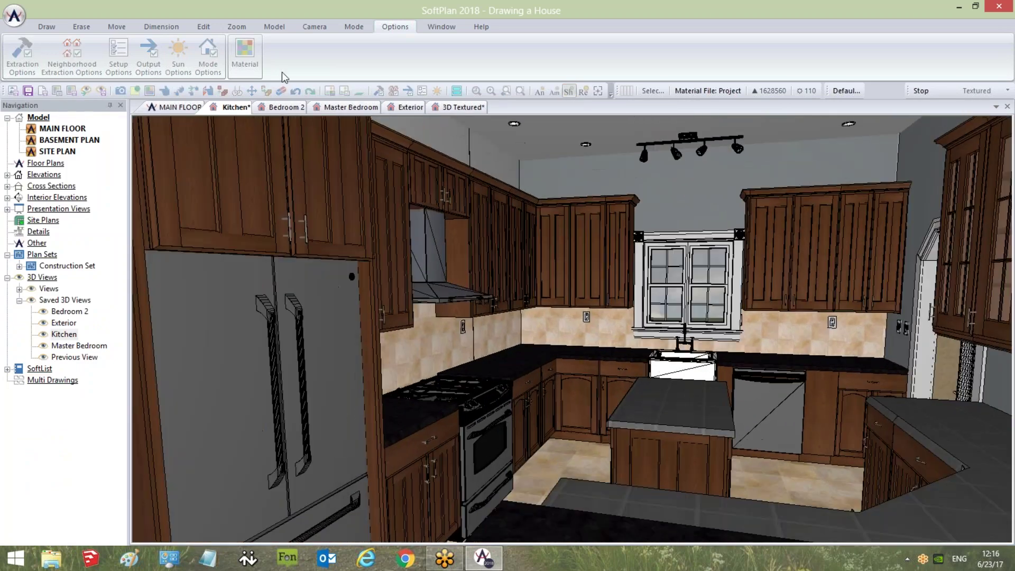
pyautogui.click(205, 64)
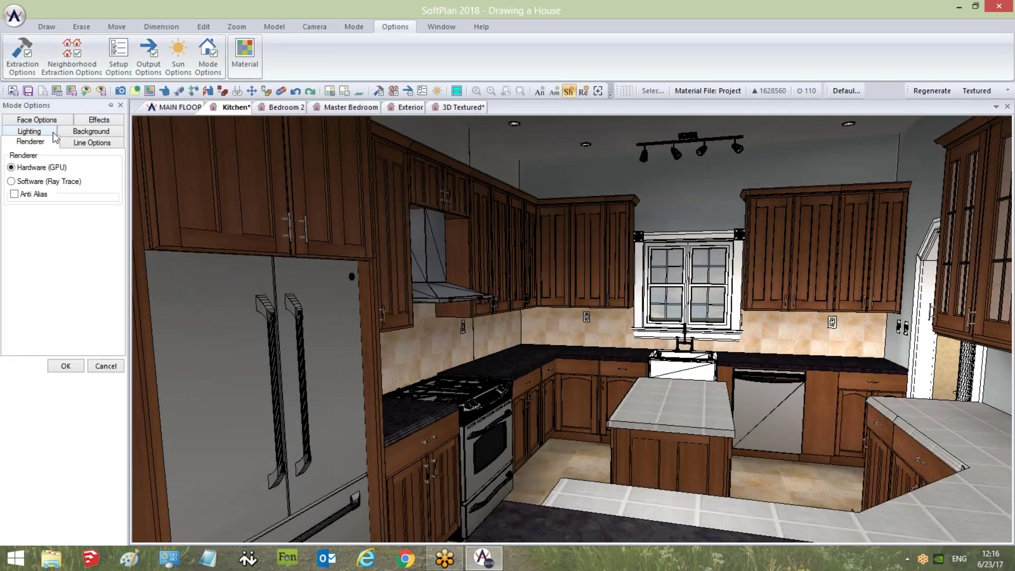
pyautogui.click(87, 141)
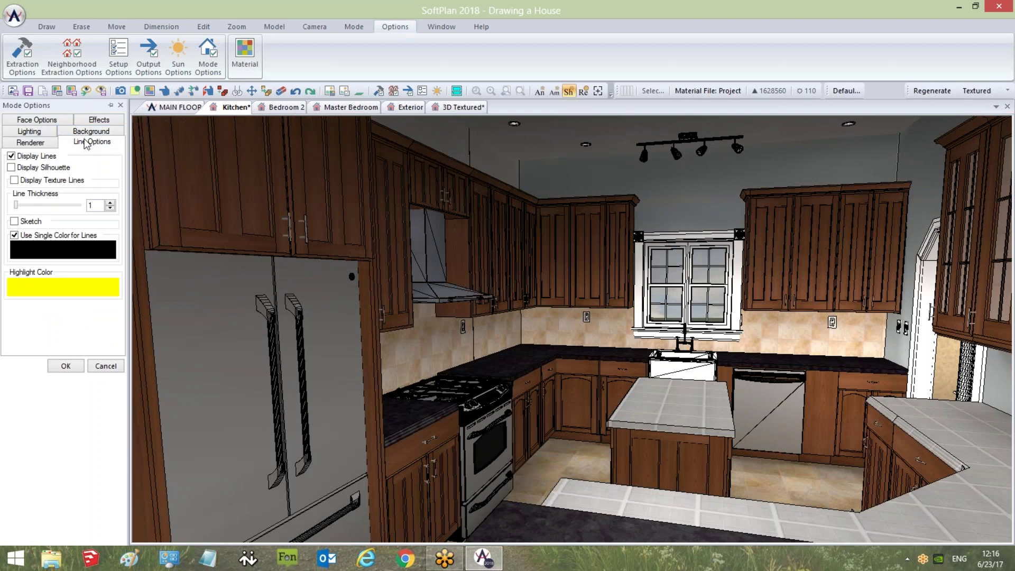
pyautogui.click(42, 157)
pyautogui.click(67, 365)
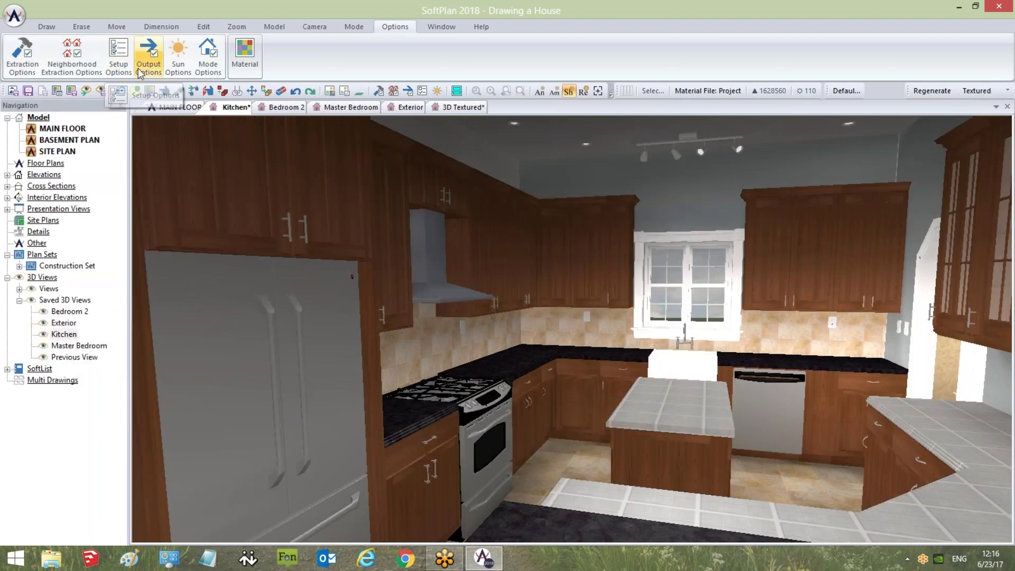
# Enable Reflections in the Kitchen view's face options and regenerate the image
pyautogui.click(202, 70)
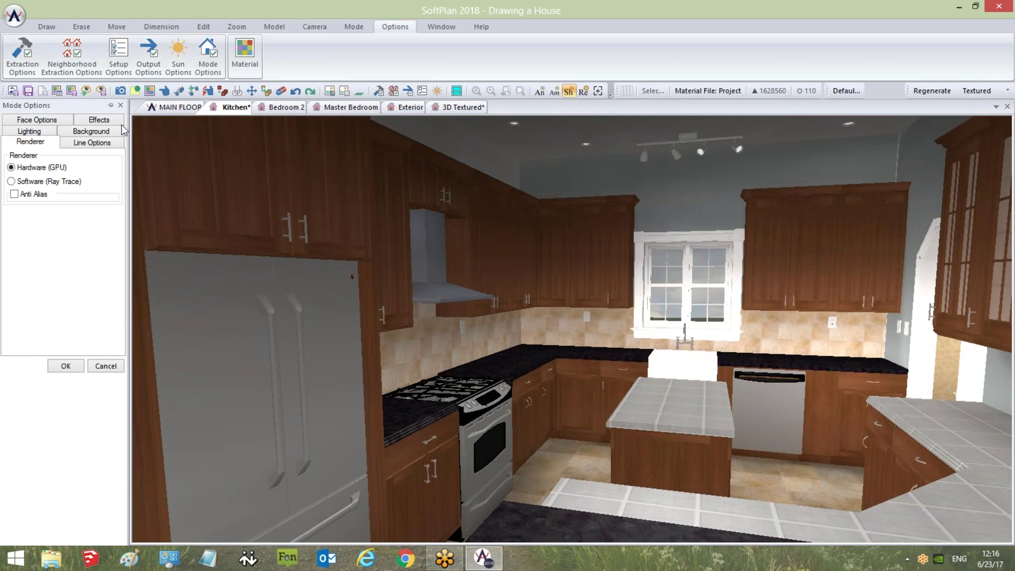
pyautogui.click(48, 122)
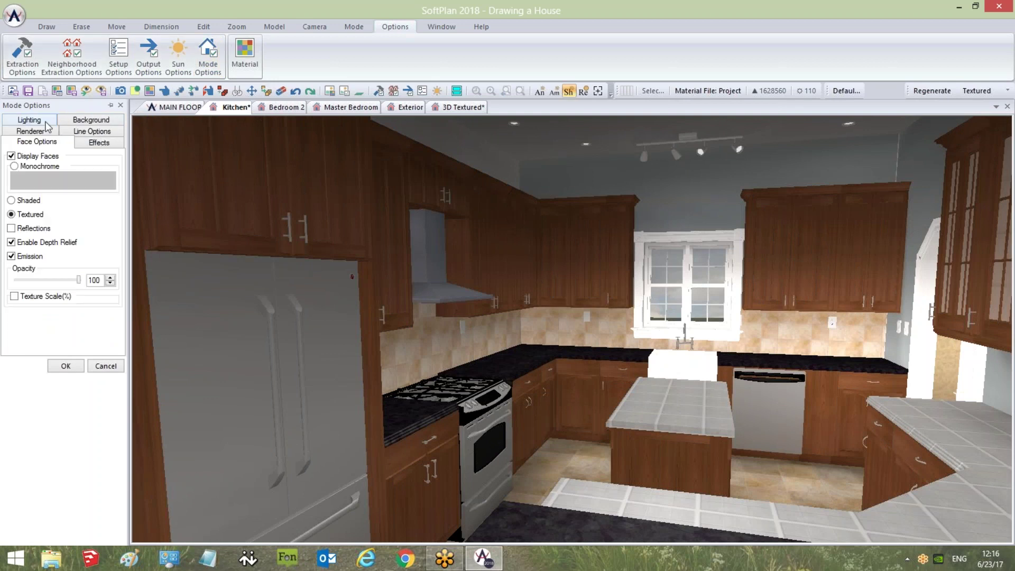
pyautogui.click(21, 233)
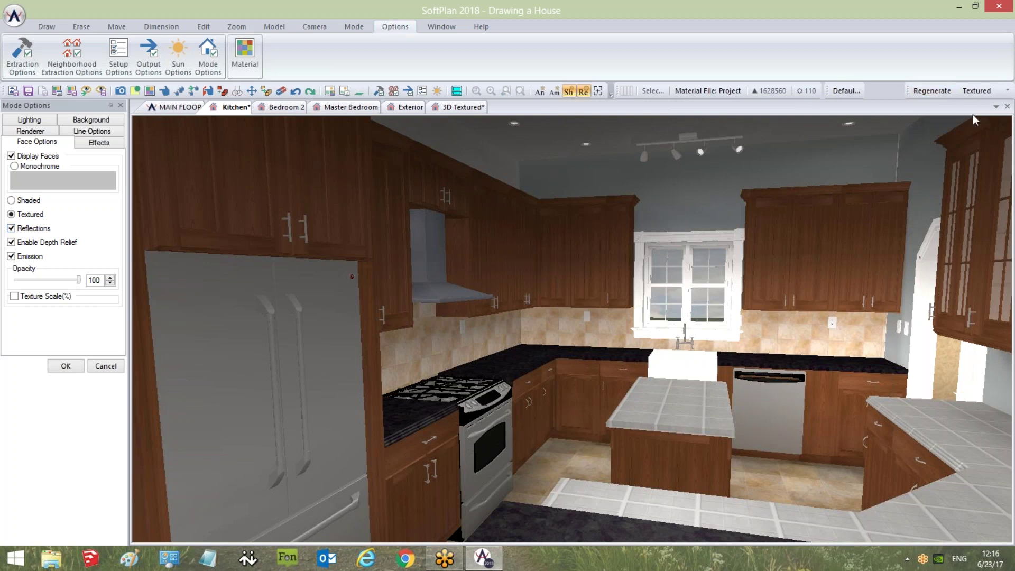
pyautogui.click(931, 91)
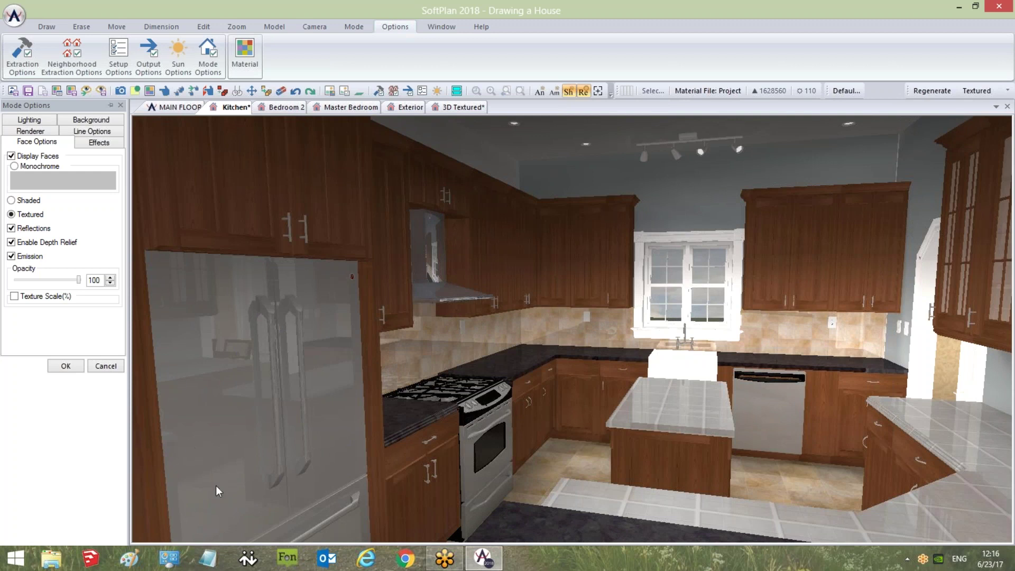
# Examine the material options of the refrigerator's surface and the Reflections setting in the Kitchen view's face options
pyautogui.rightClick(218, 351)
pyautogui.click(285, 519)
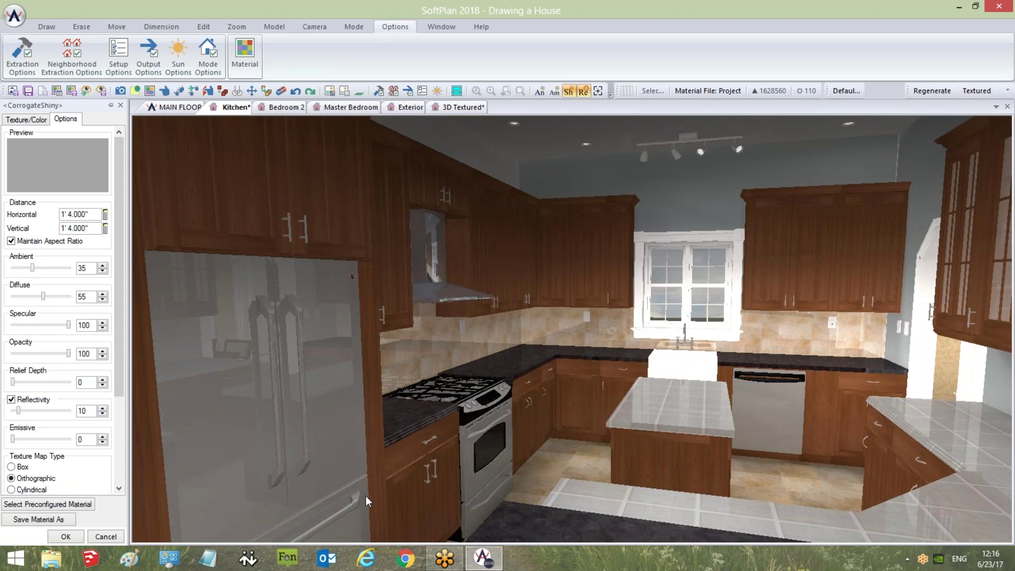
pyautogui.click(107, 535)
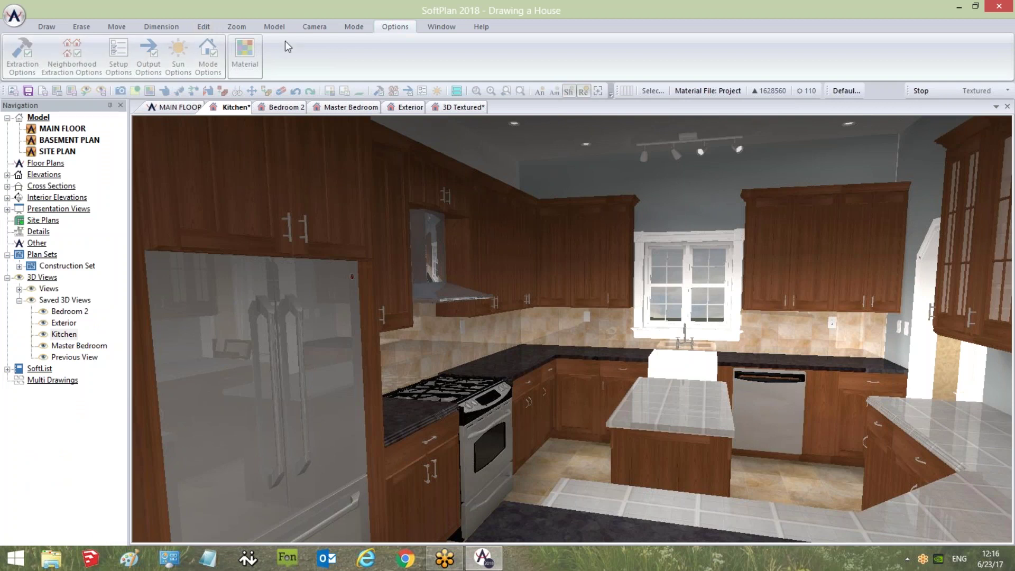
pyautogui.click(924, 92)
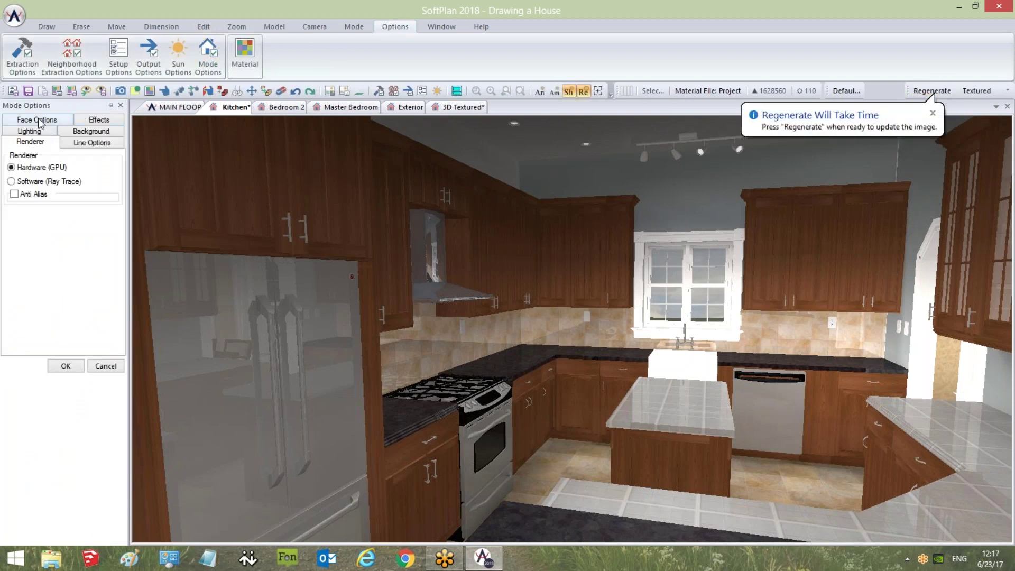
pyautogui.click(41, 121)
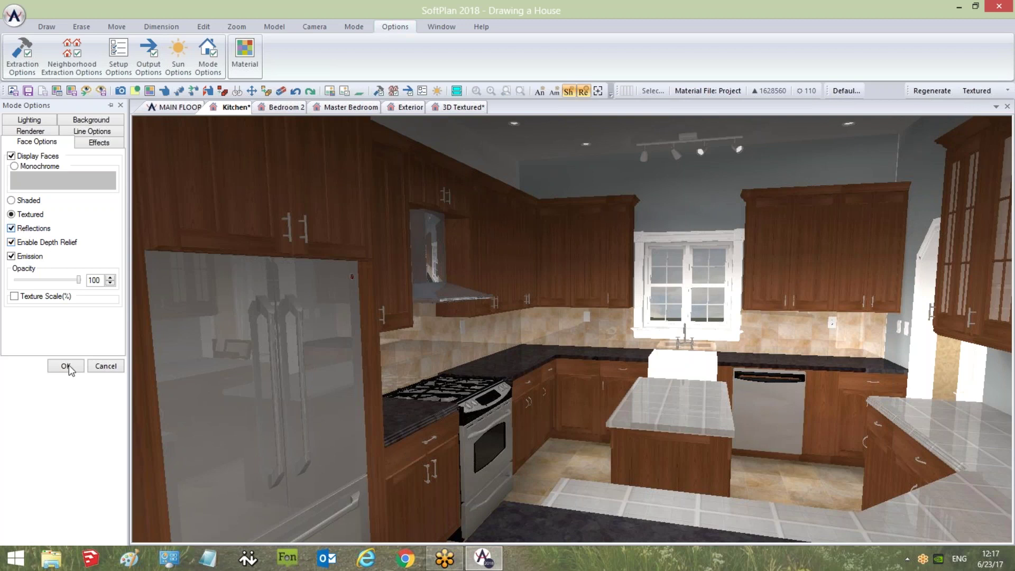
# Switch to the Exterior view and use Look At Surface on the brick wall with the barred window
pyautogui.click(423, 107)
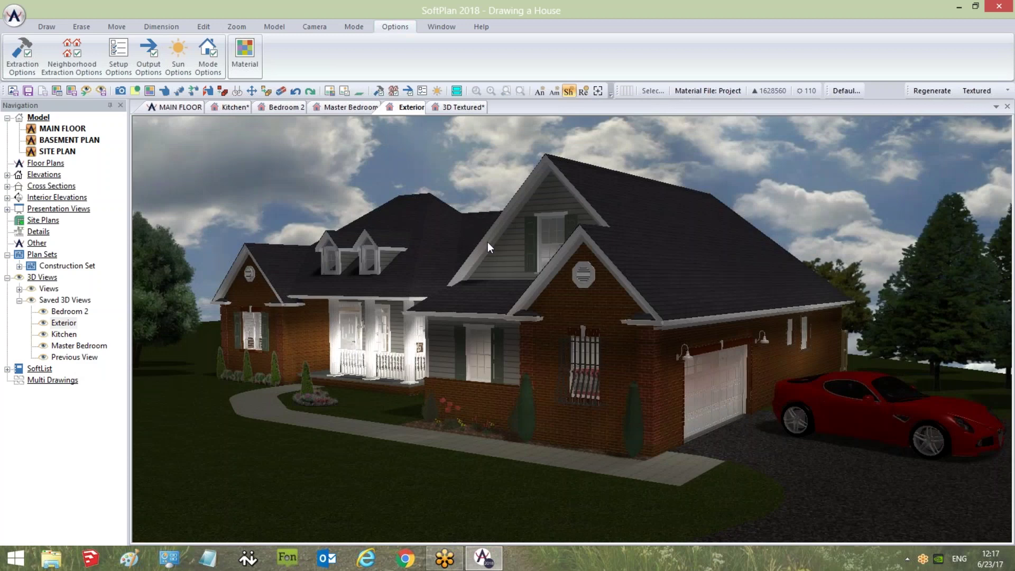
pyautogui.click(315, 26)
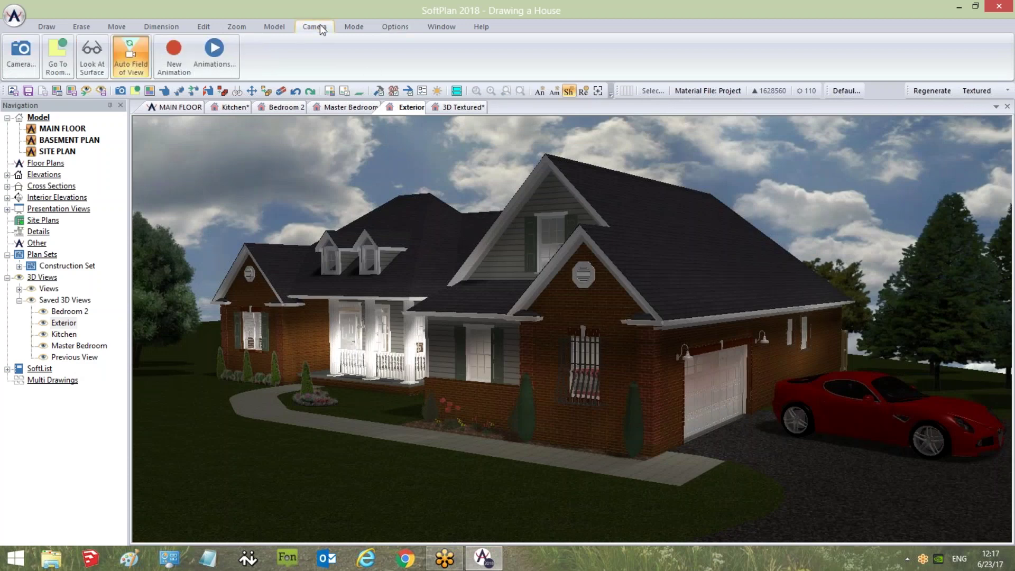
pyautogui.click(94, 75)
pyautogui.click(613, 382)
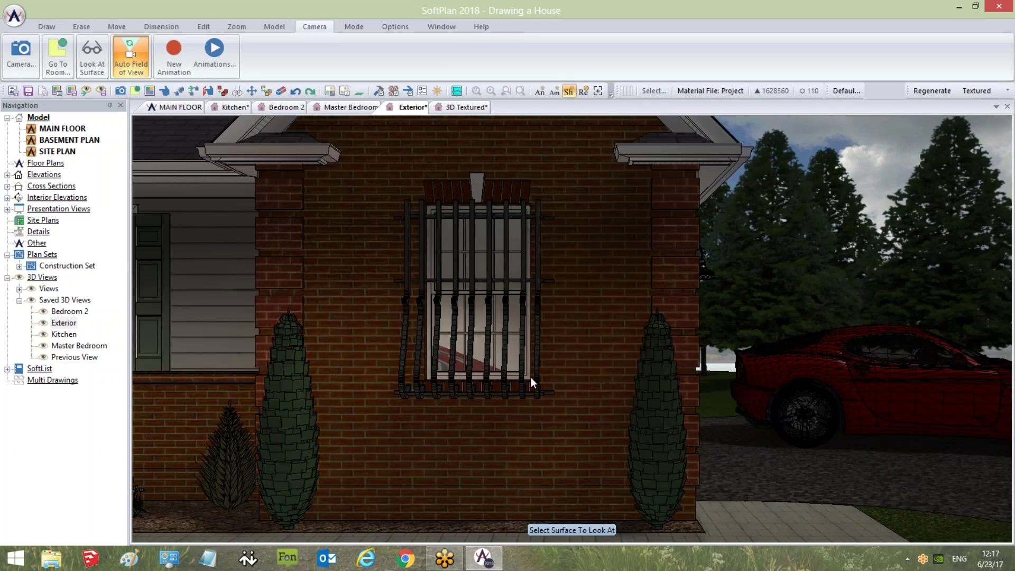
pyautogui.click(530, 377)
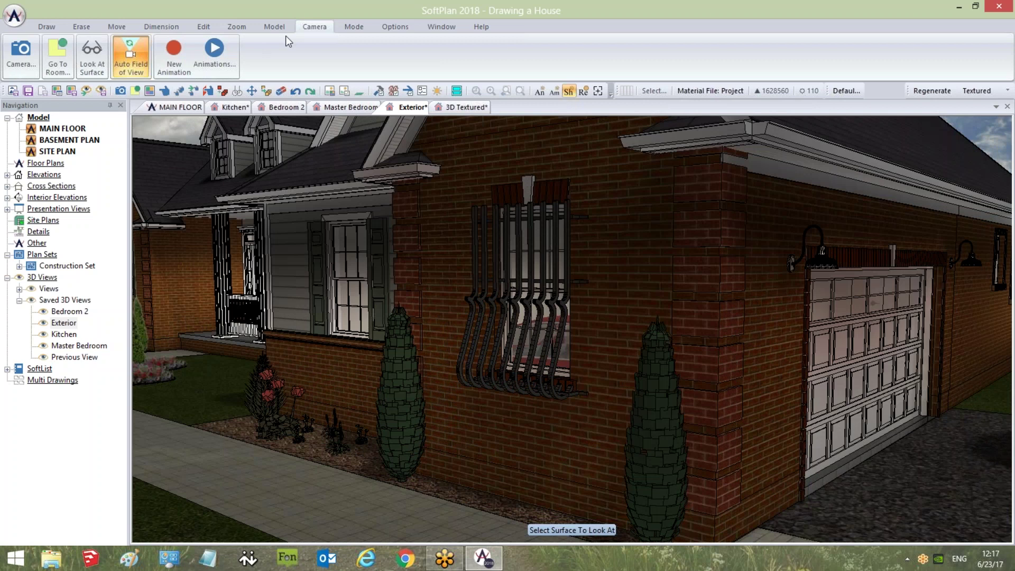
# Review the Enable Depth Relief setting in the Exterior view's face options without changing it
pyautogui.click(395, 27)
pyautogui.click(208, 55)
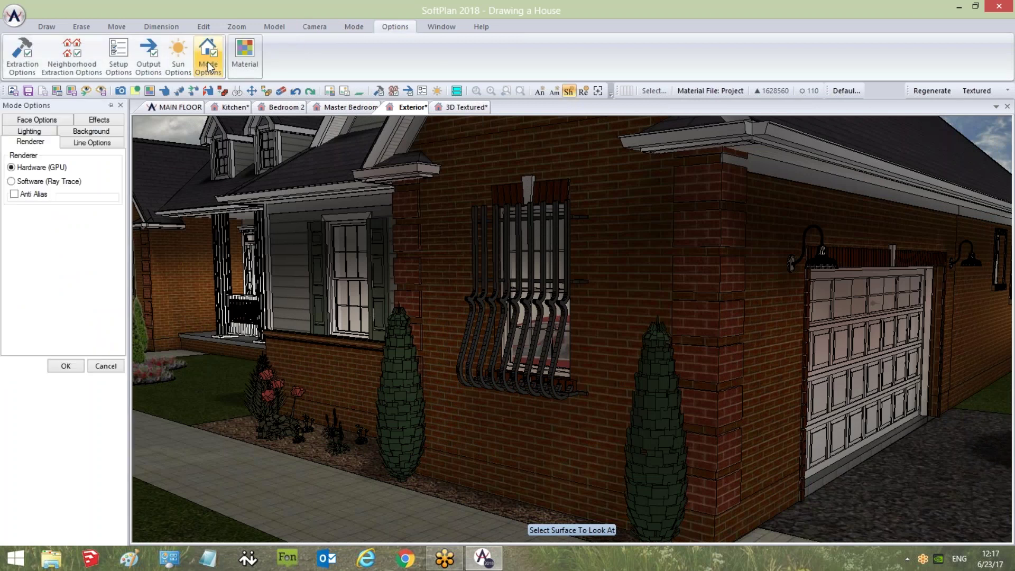
pyautogui.click(65, 122)
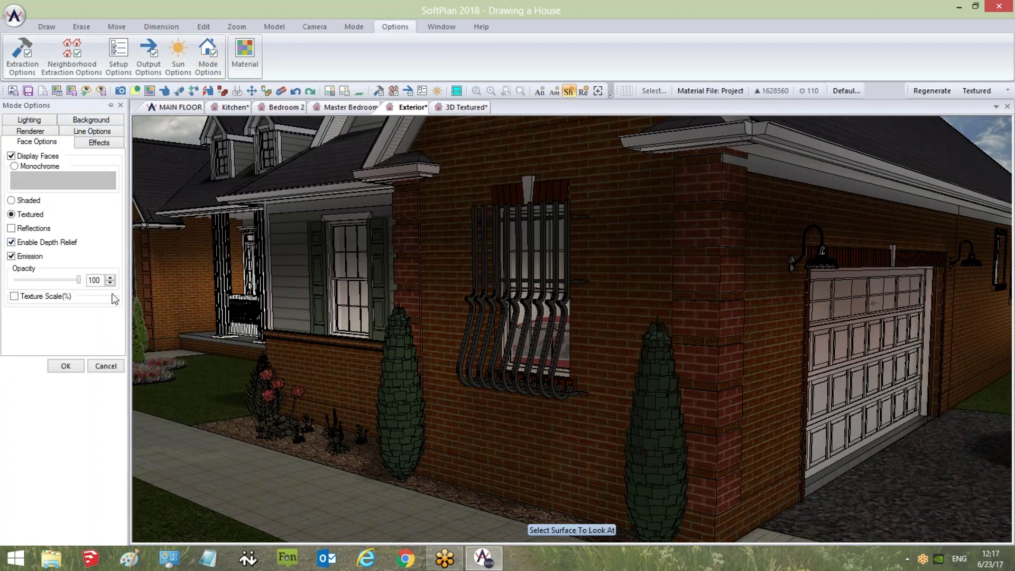
pyautogui.click(106, 365)
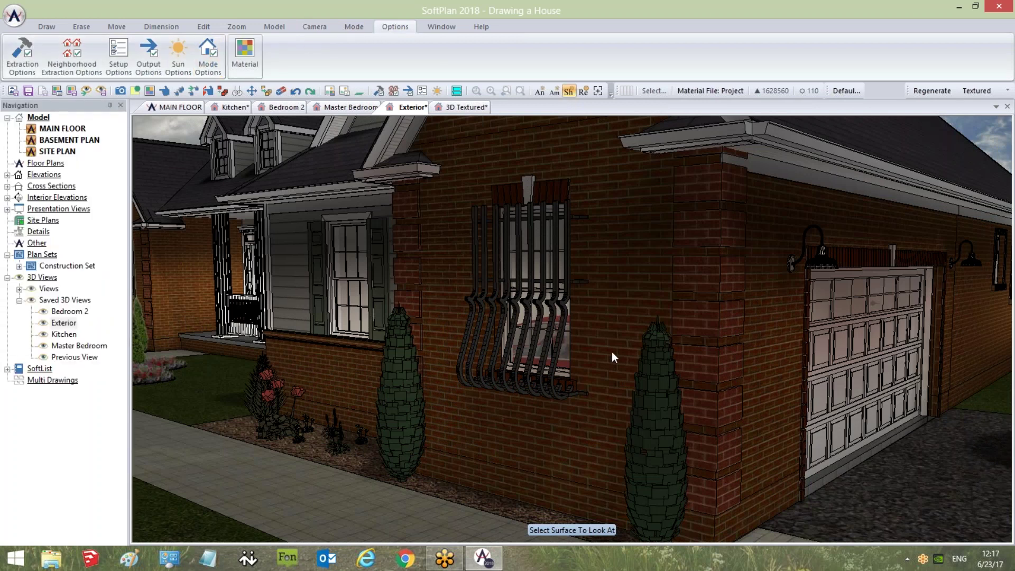
# Set the Relief Depth of the Brick A material on the front wall to 0
pyautogui.click(615, 412)
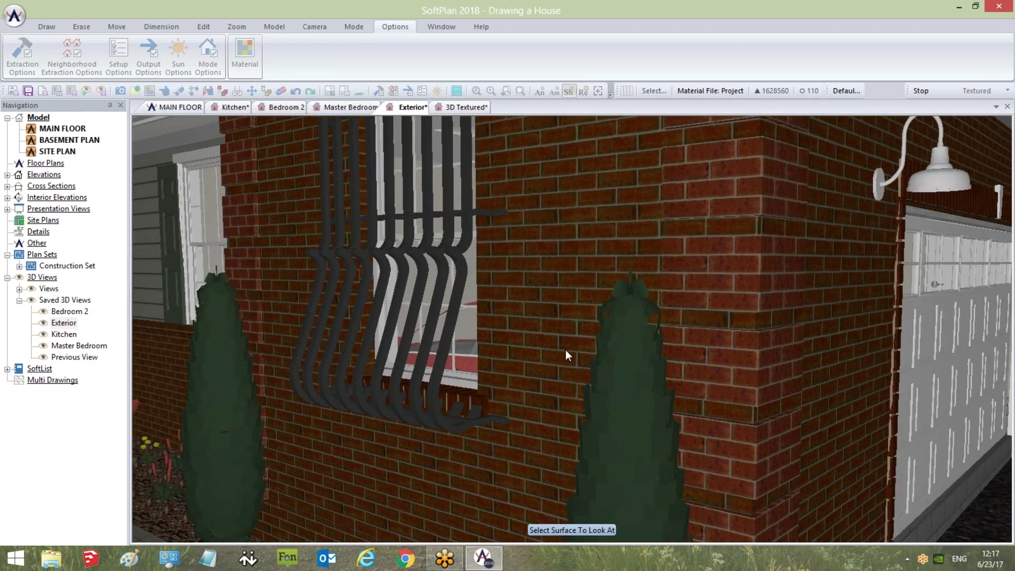
pyautogui.rightClick(555, 317)
pyautogui.click(614, 449)
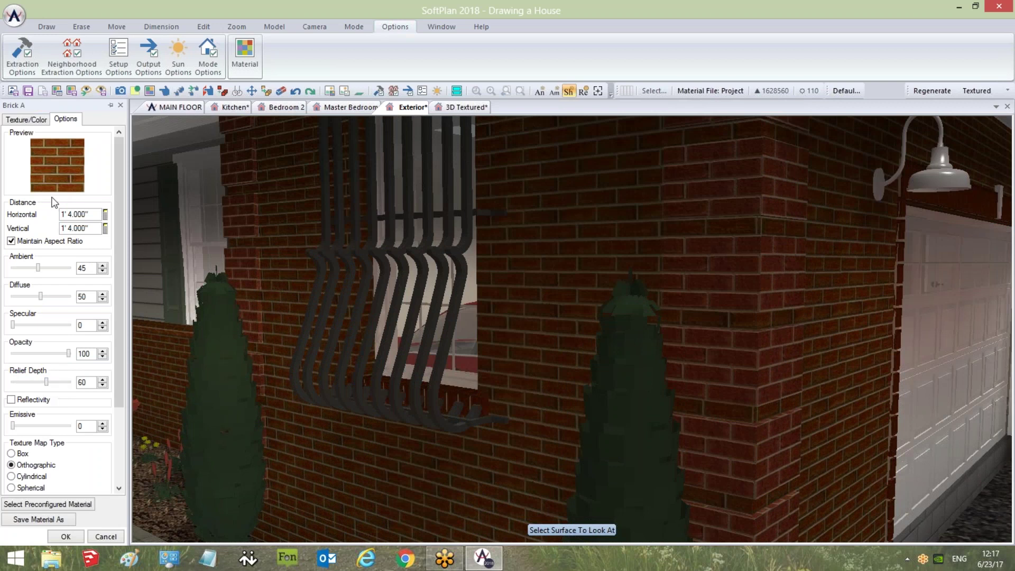
pyautogui.moveTo(47, 382); pyautogui.dragTo(13, 381)
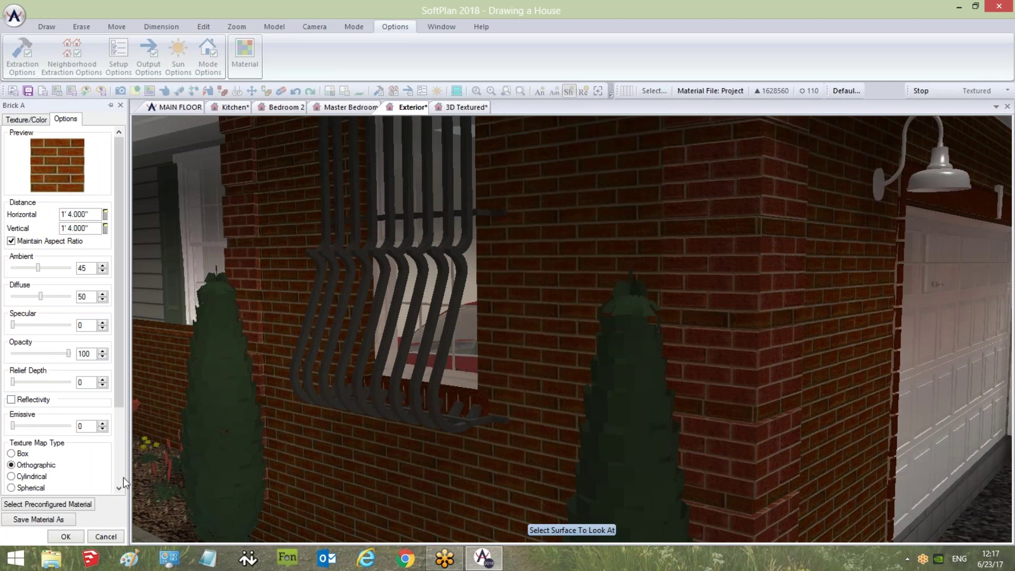
pyautogui.click(66, 536)
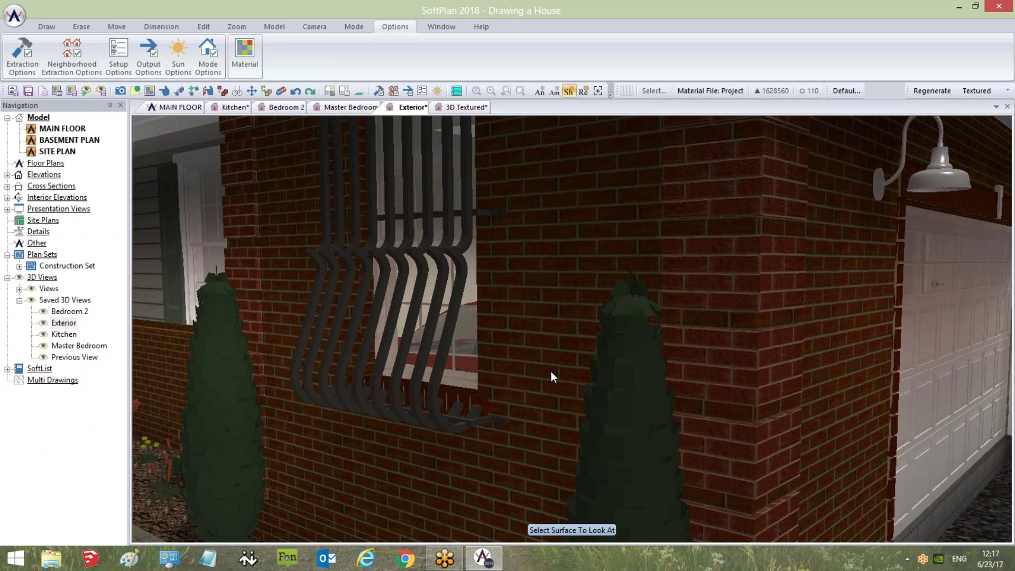
# Set the Relief Depth of the front wall's Brick A material to 78
pyautogui.rightClick(549, 353)
pyautogui.click(602, 486)
pyautogui.moveTo(14, 382); pyautogui.dragTo(56, 382)
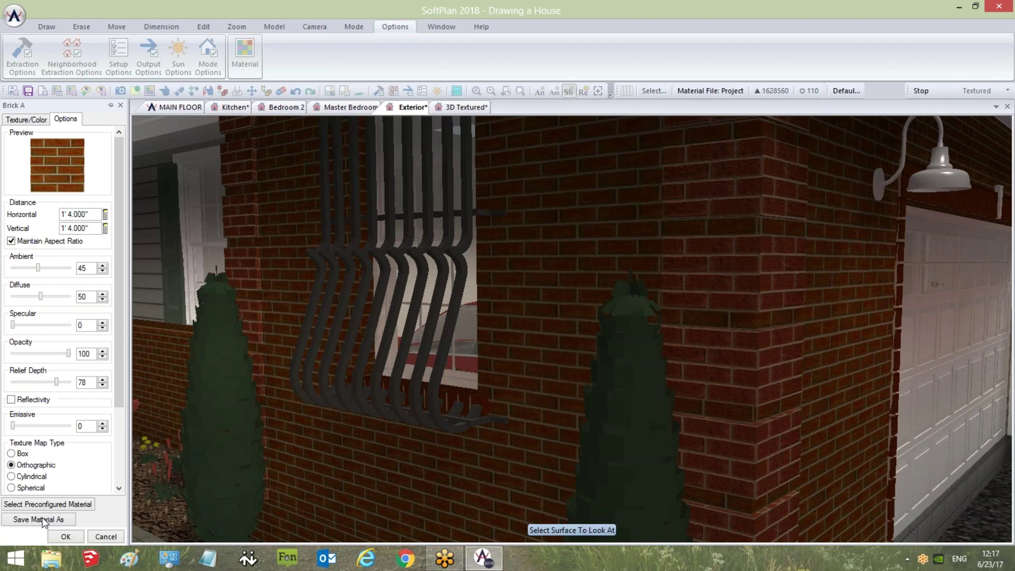
pyautogui.click(65, 536)
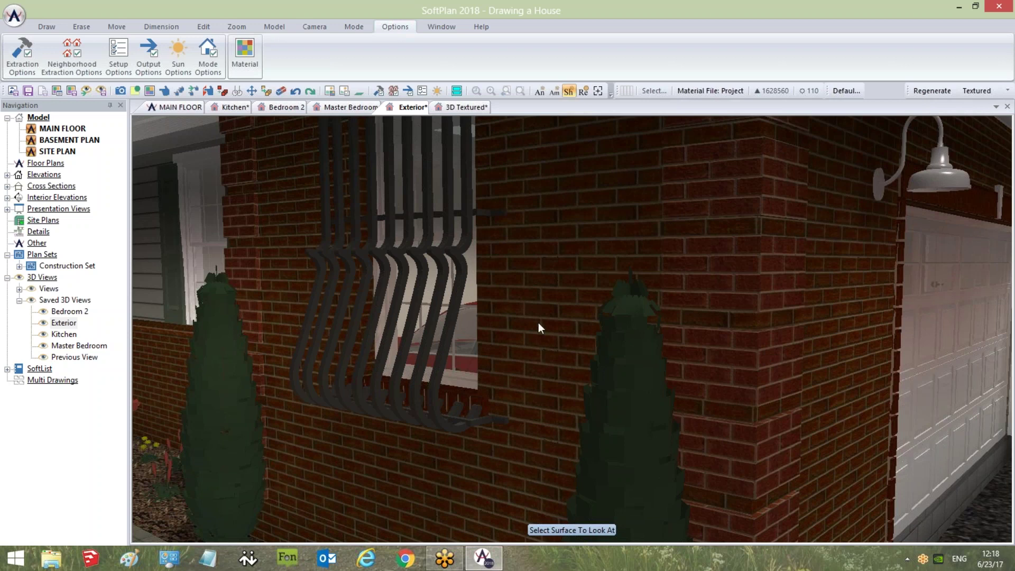
# Look over the Exterior view's remaining face options, such as Emission, Opacity and Texture Scale, and discard the dialog
pyautogui.click(208, 55)
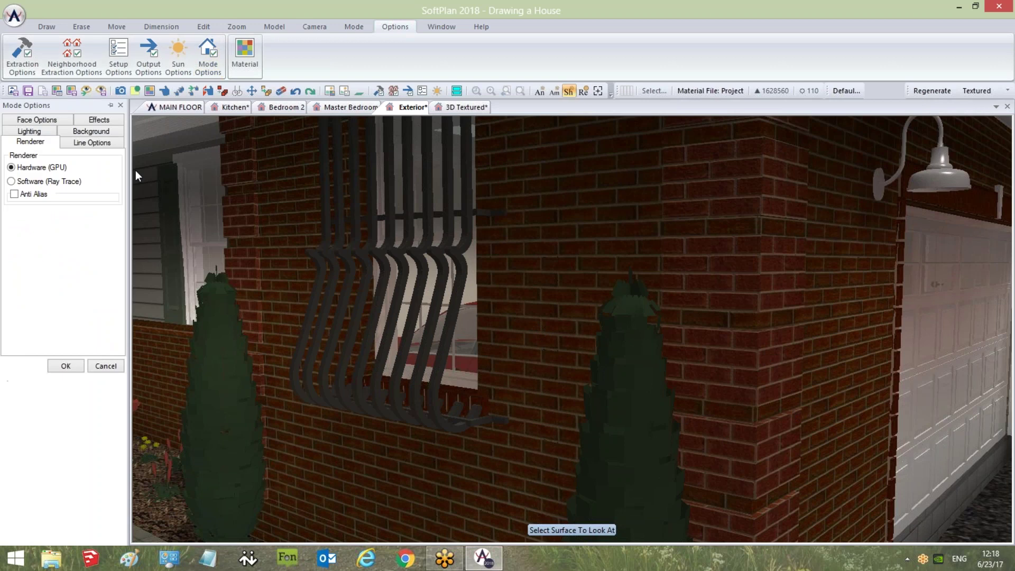
pyautogui.click(49, 122)
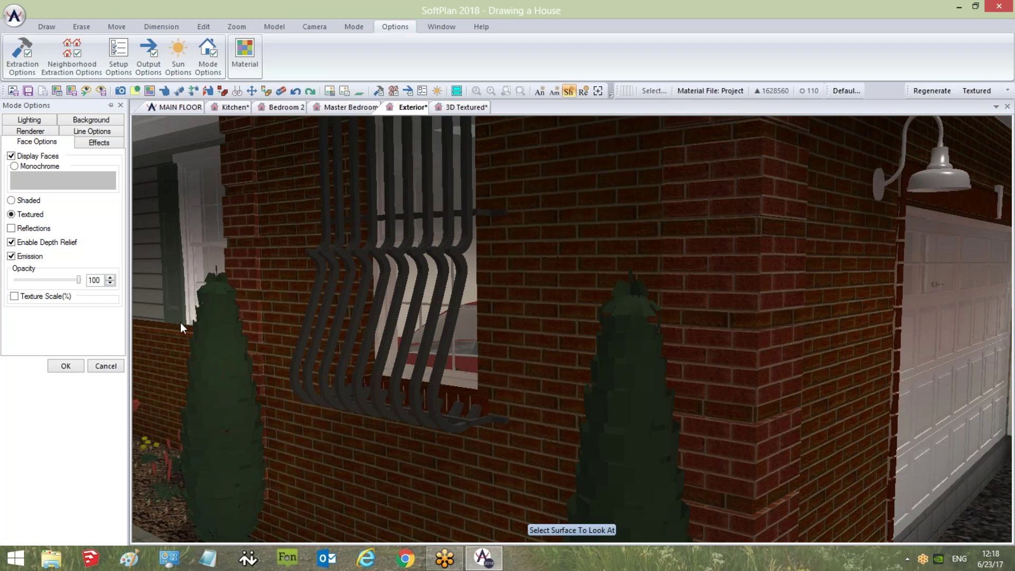
pyautogui.click(111, 364)
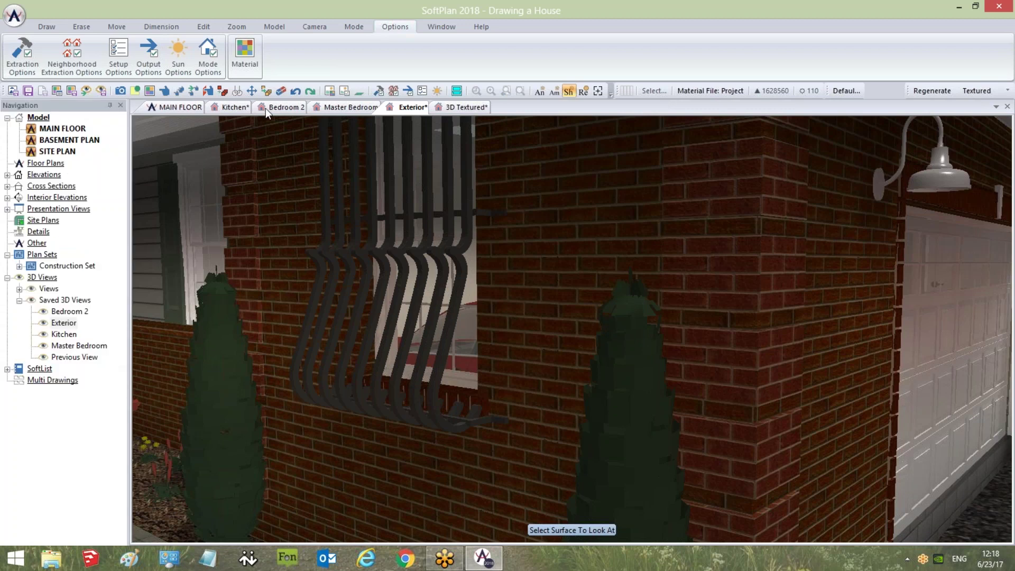
# Review the Emission setting in the Kitchen view's face options and discard the dialog
pyautogui.click(229, 108)
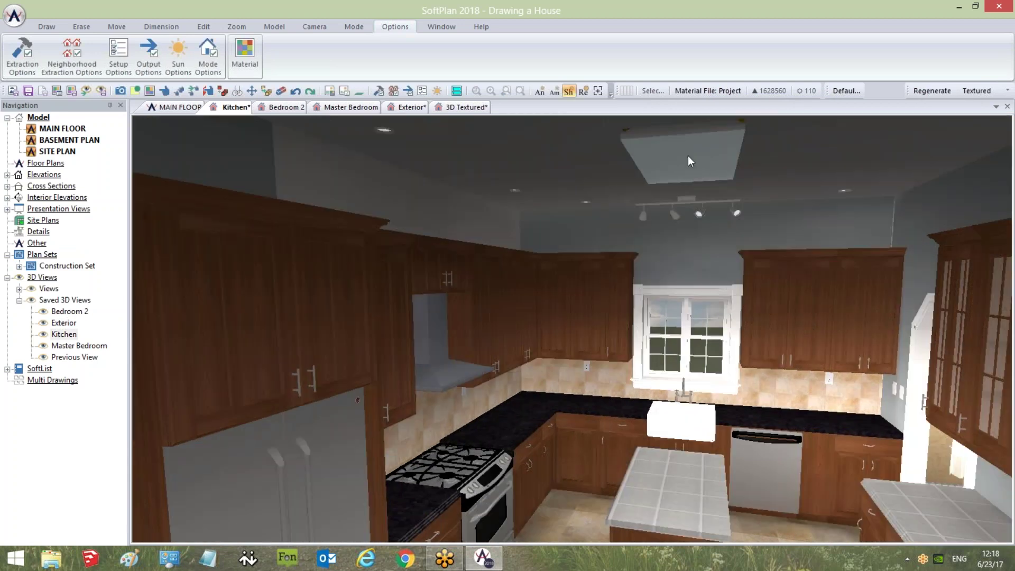
pyautogui.click(208, 67)
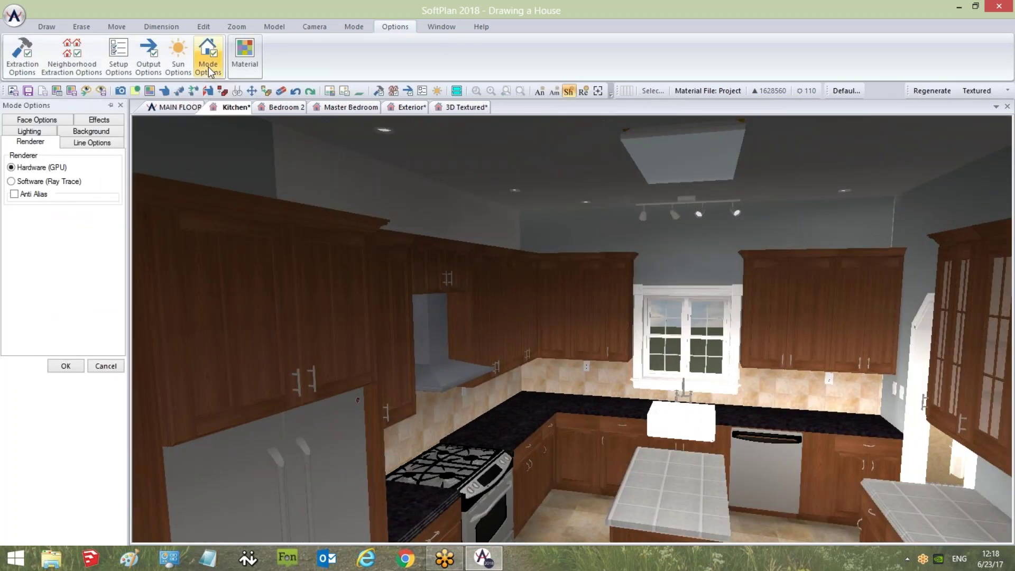
pyautogui.click(47, 122)
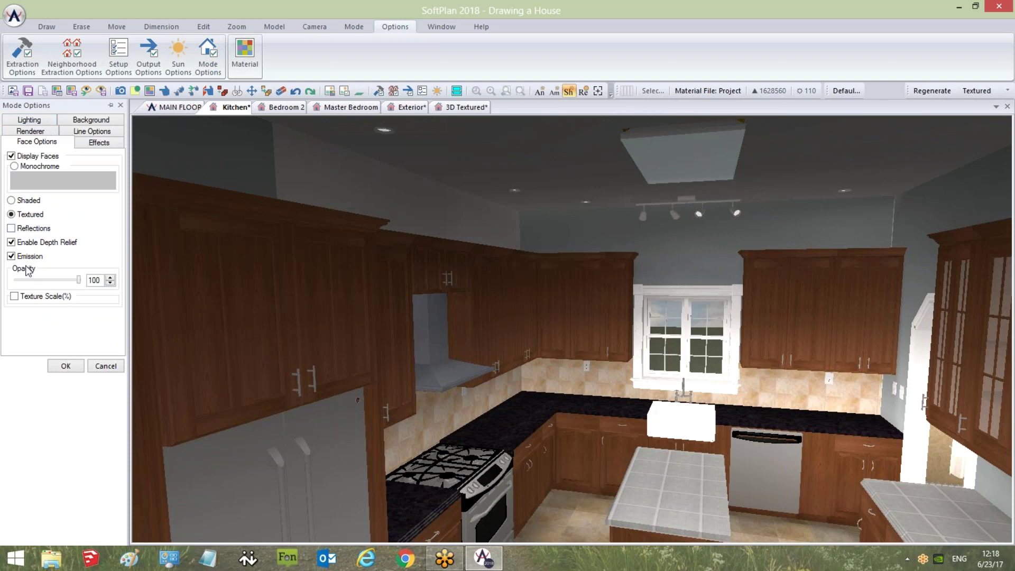
pyautogui.click(117, 366)
# Try Emissive values of 160 and 259 on the glass of the kitchen's 2 x 4 fluorescent ceiling light, and apply 75
pyautogui.rightClick(678, 165)
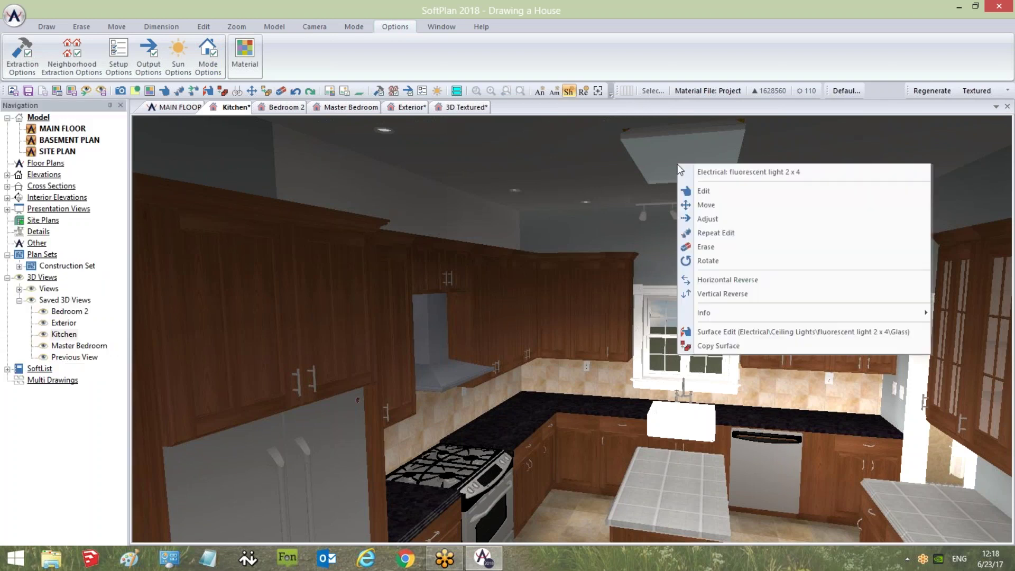
pyautogui.click(741, 333)
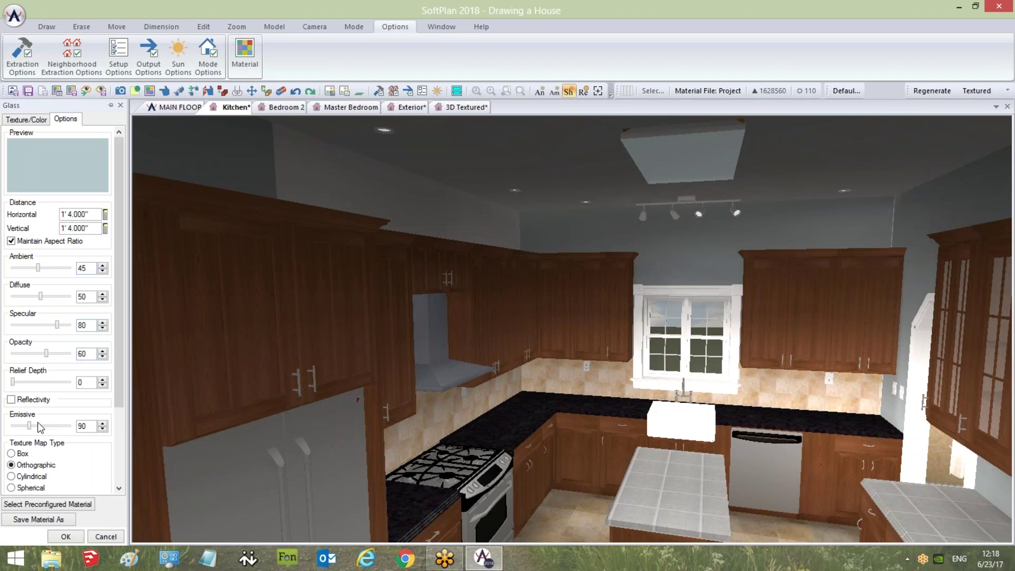
pyautogui.moveTo(30, 426); pyautogui.dragTo(42, 426)
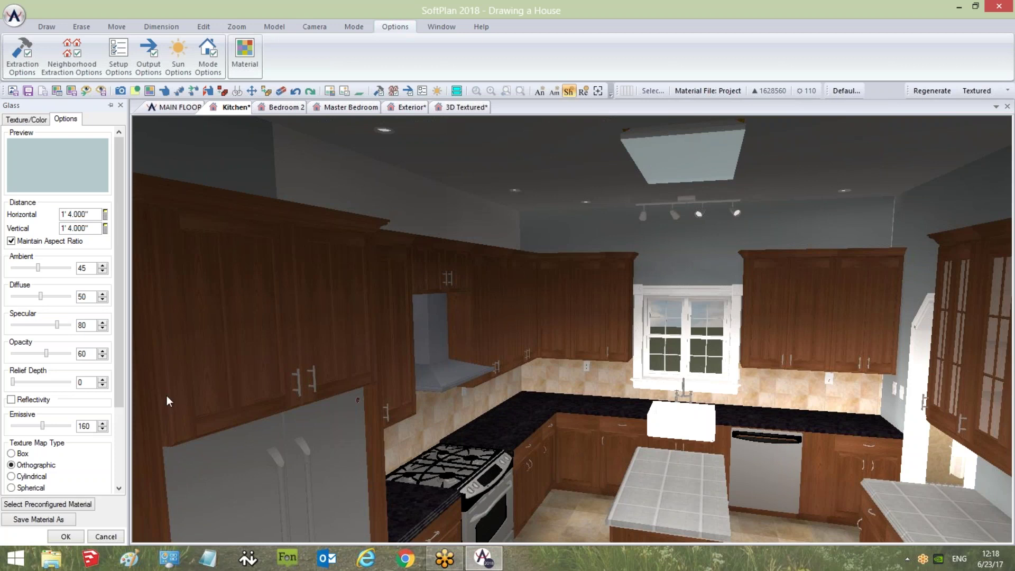
pyautogui.moveTo(42, 426); pyautogui.dragTo(60, 425)
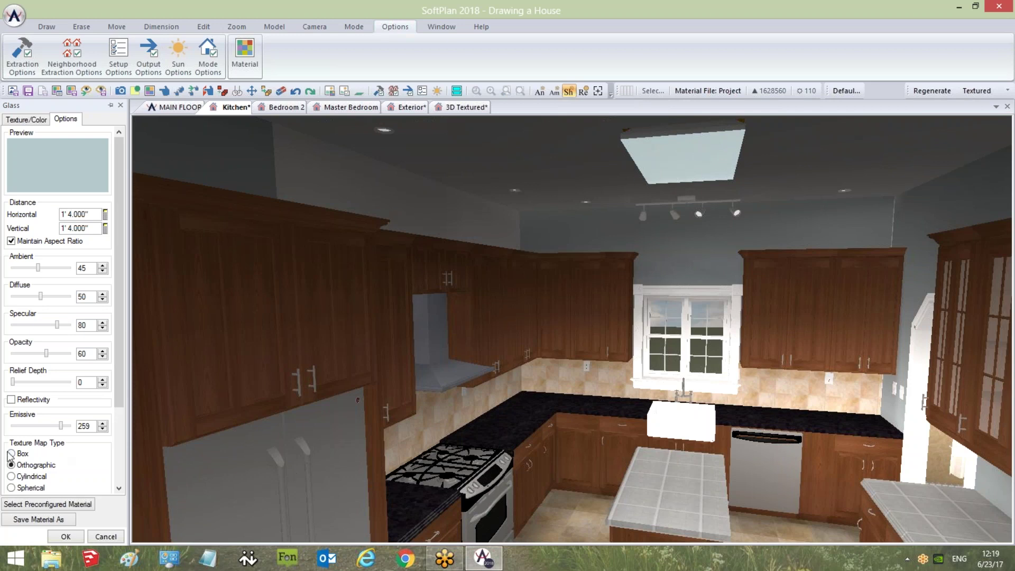
pyautogui.moveTo(61, 426); pyautogui.dragTo(25, 426)
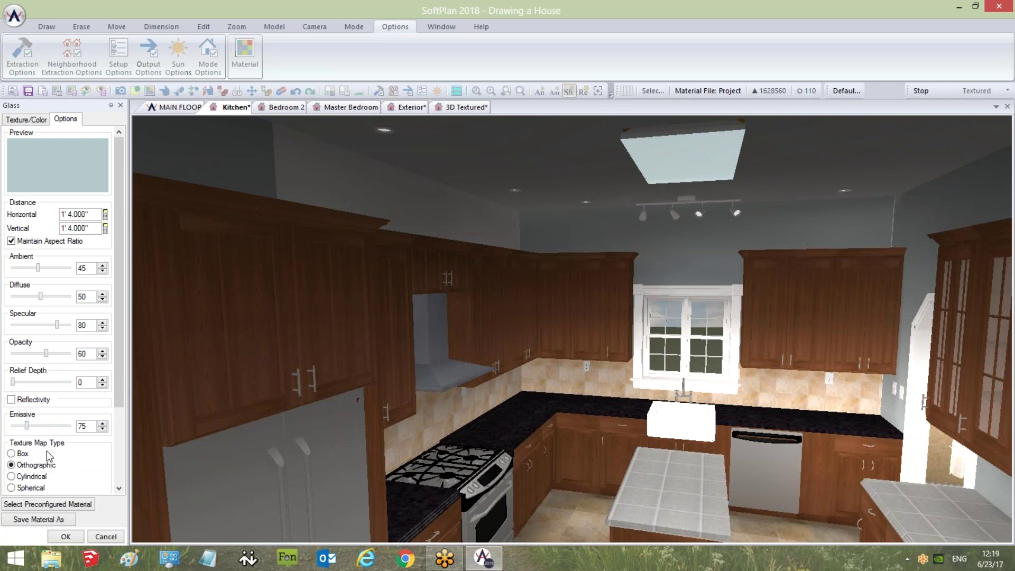
pyautogui.click(65, 537)
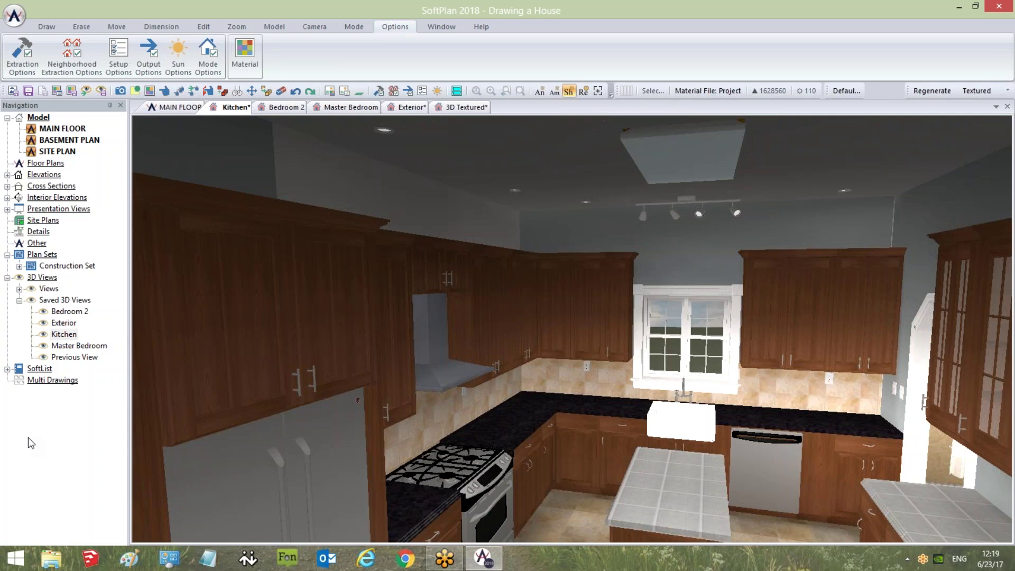
# Look over the Kitchen view's face options and the Monochrome color choices, and discard both without changes
pyautogui.click(208, 54)
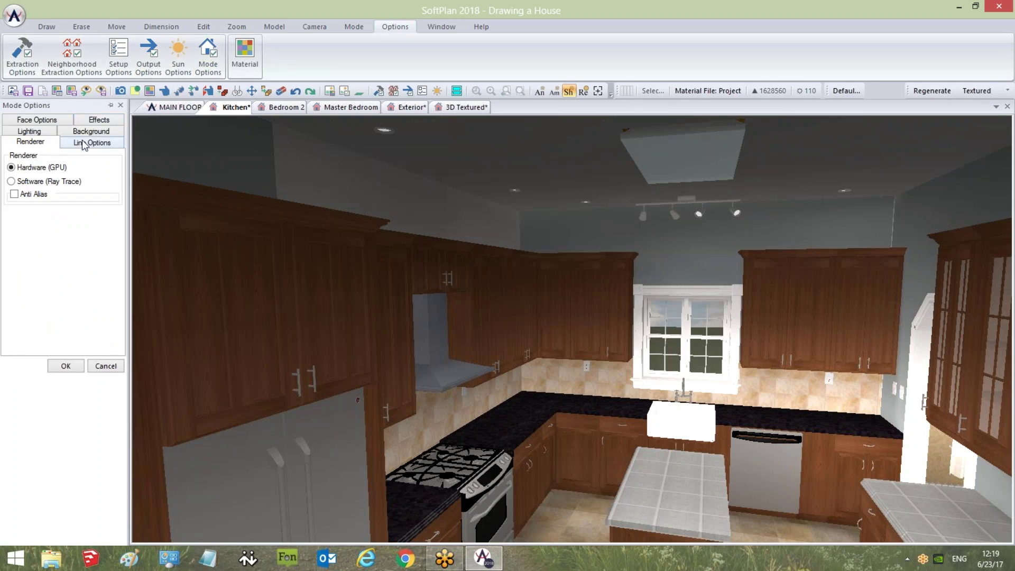
pyautogui.click(37, 120)
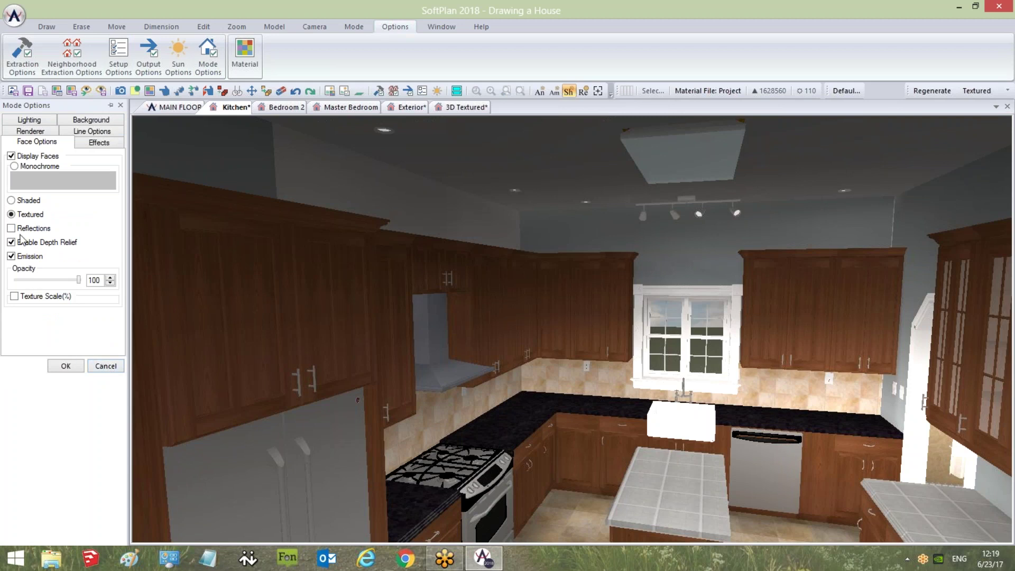
pyautogui.click(65, 185)
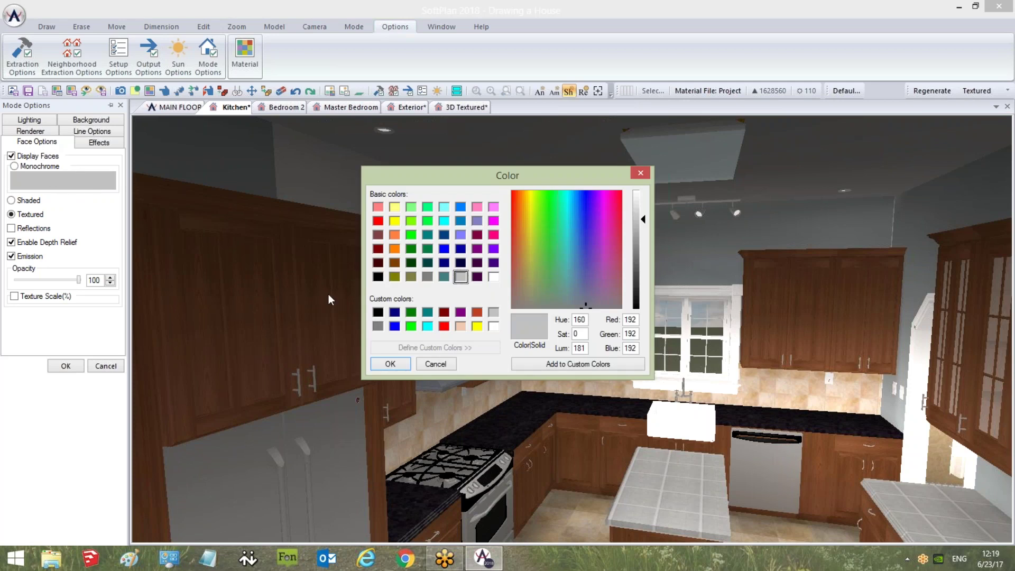
pyautogui.click(443, 366)
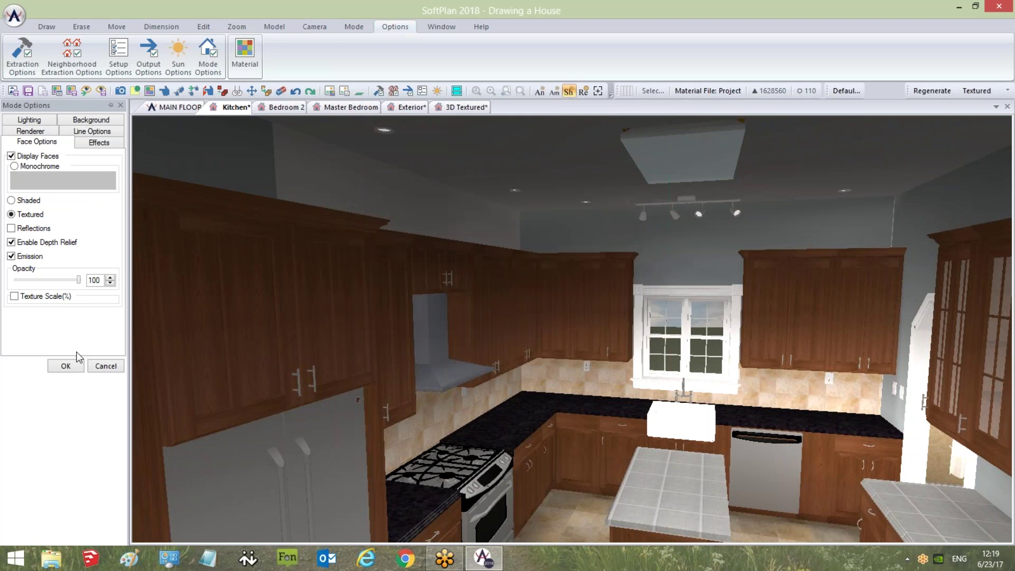
pyautogui.click(111, 367)
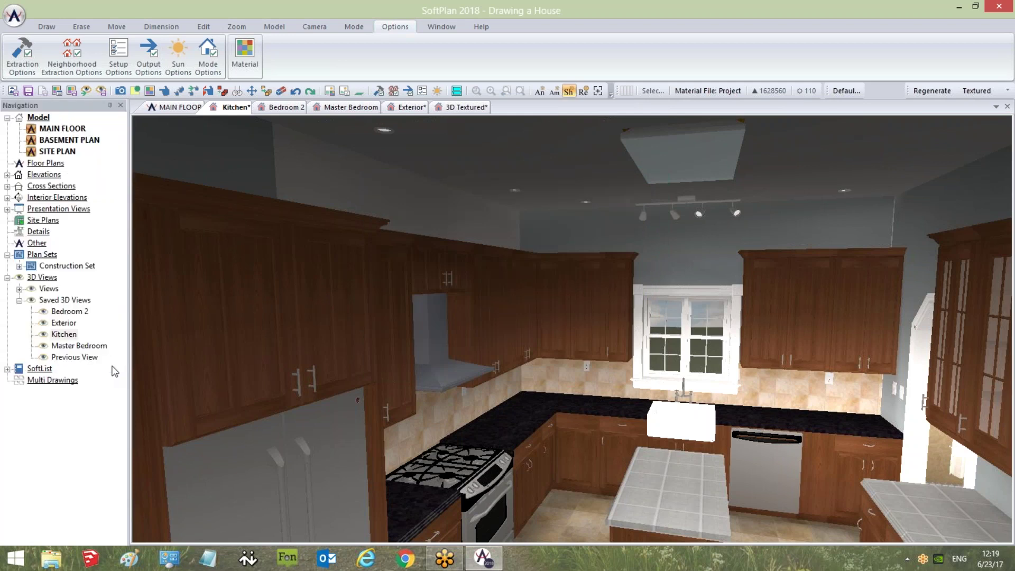
# In the Exterior view, switch the front wall's Brick A material to Display Color with orange (Red 223, Green 123, Blue 32)
pyautogui.click(407, 110)
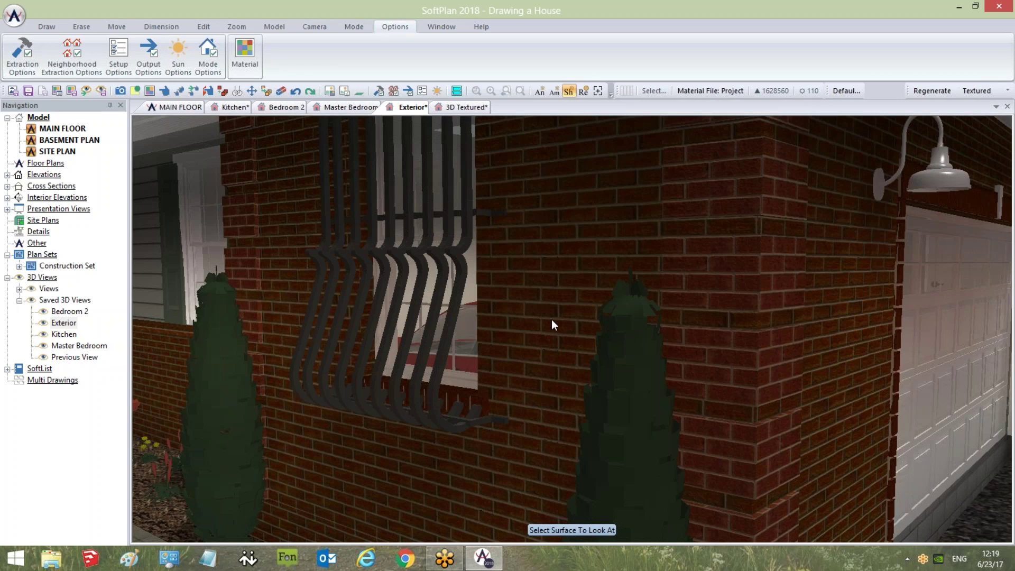
pyautogui.rightClick(551, 319)
pyautogui.click(600, 450)
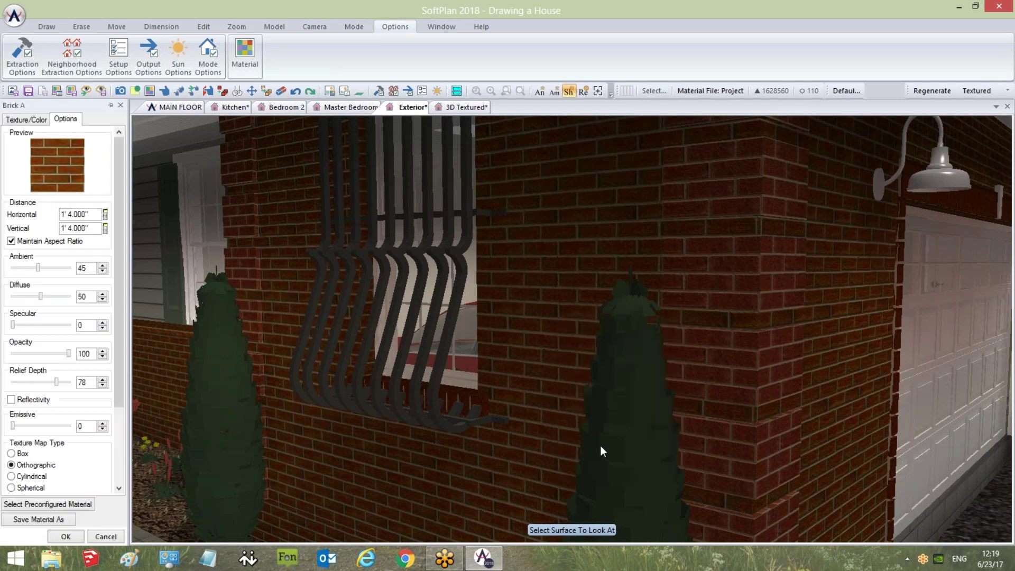
pyautogui.click(32, 120)
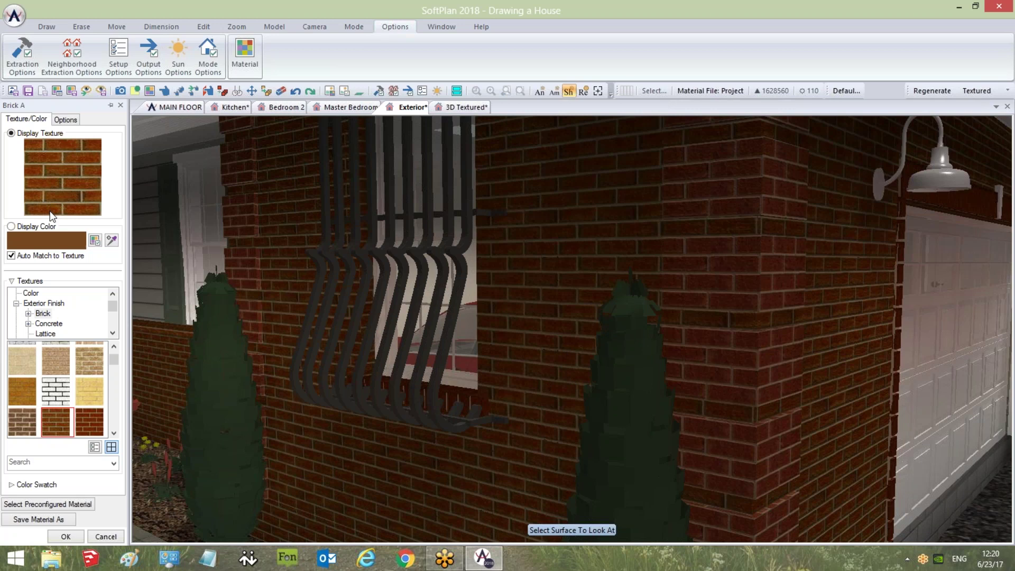
pyautogui.click(18, 227)
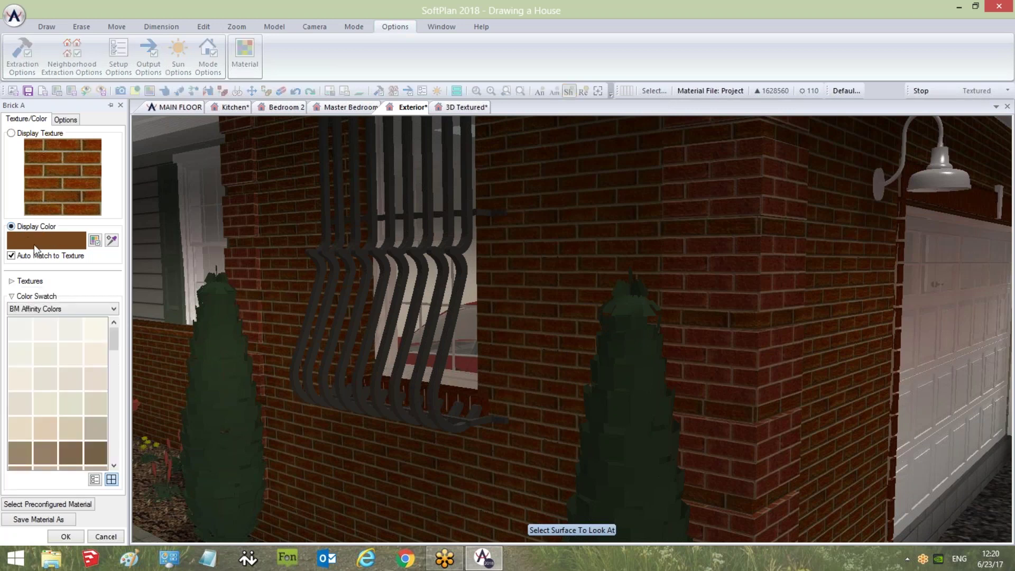
pyautogui.click(79, 248)
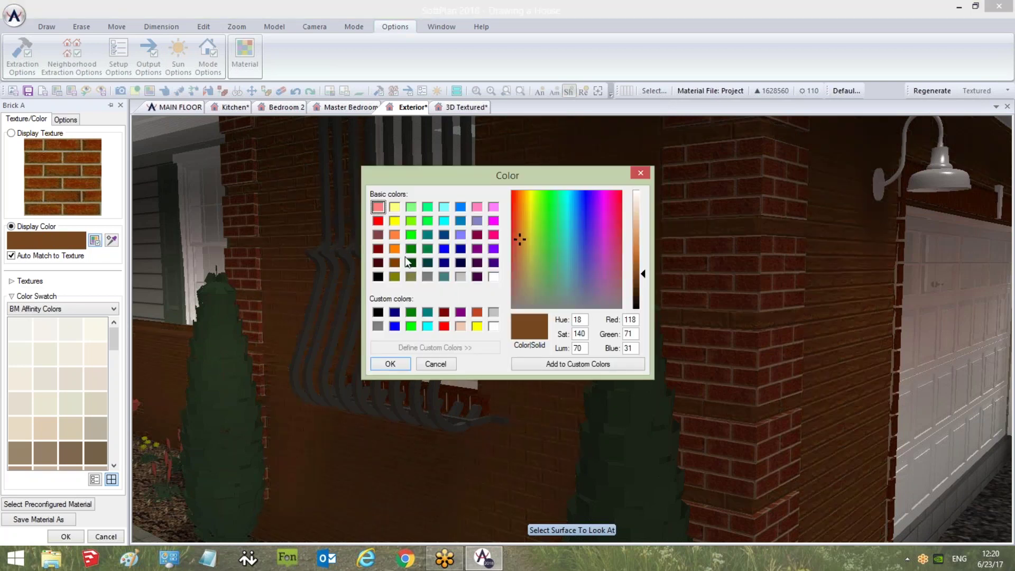
pyautogui.click(394, 249)
pyautogui.moveTo(522, 196); pyautogui.dragTo(520, 220)
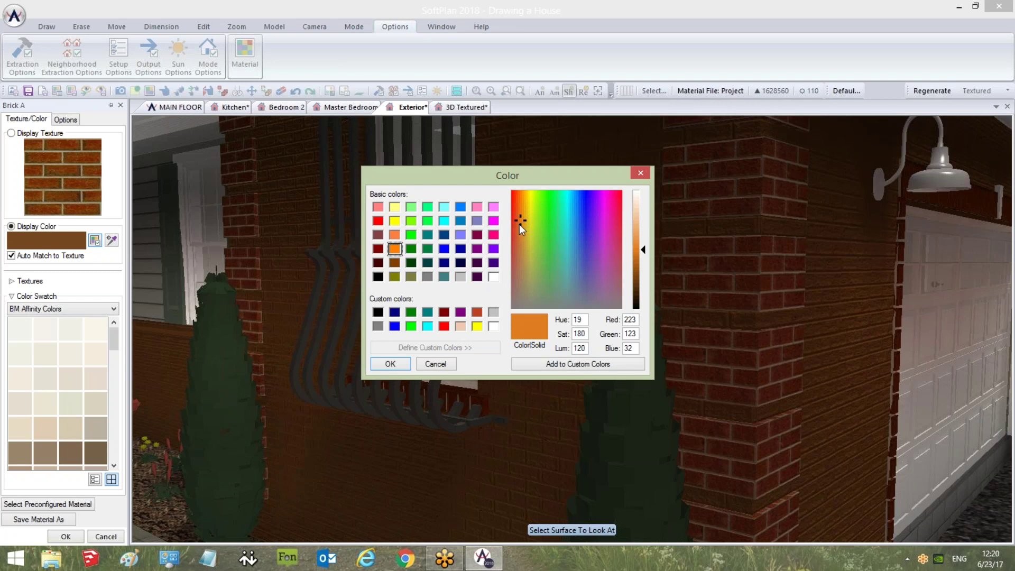
pyautogui.click(398, 363)
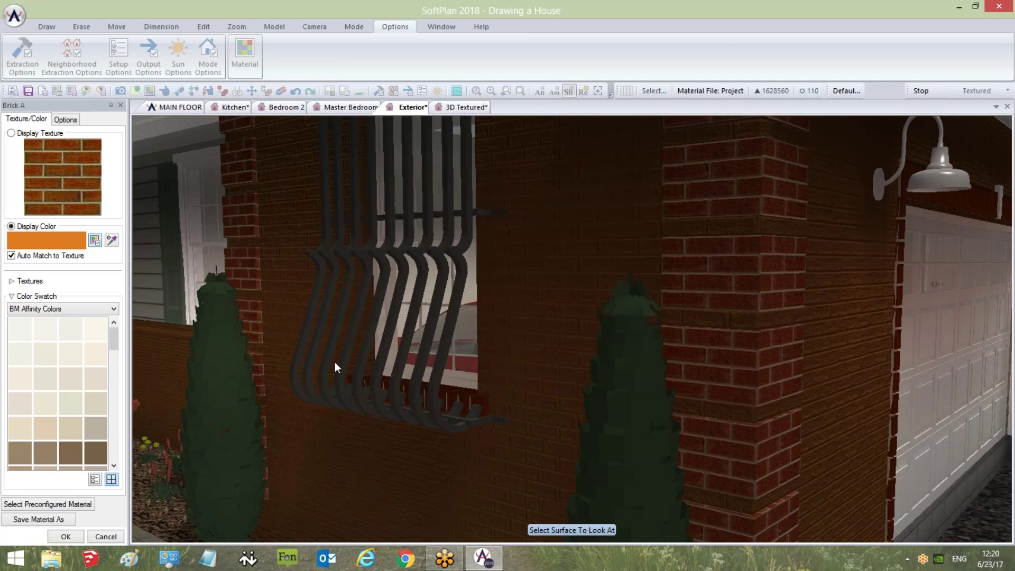
pyautogui.click(67, 535)
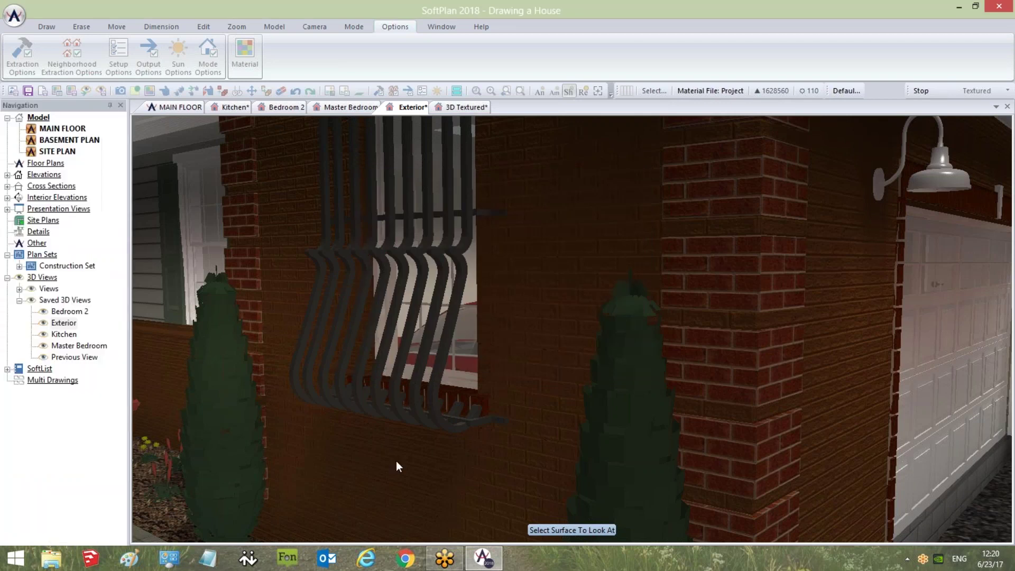
# Set the Relief Depth of the orange Brick A wall material to 0
pyautogui.rightClick(553, 368)
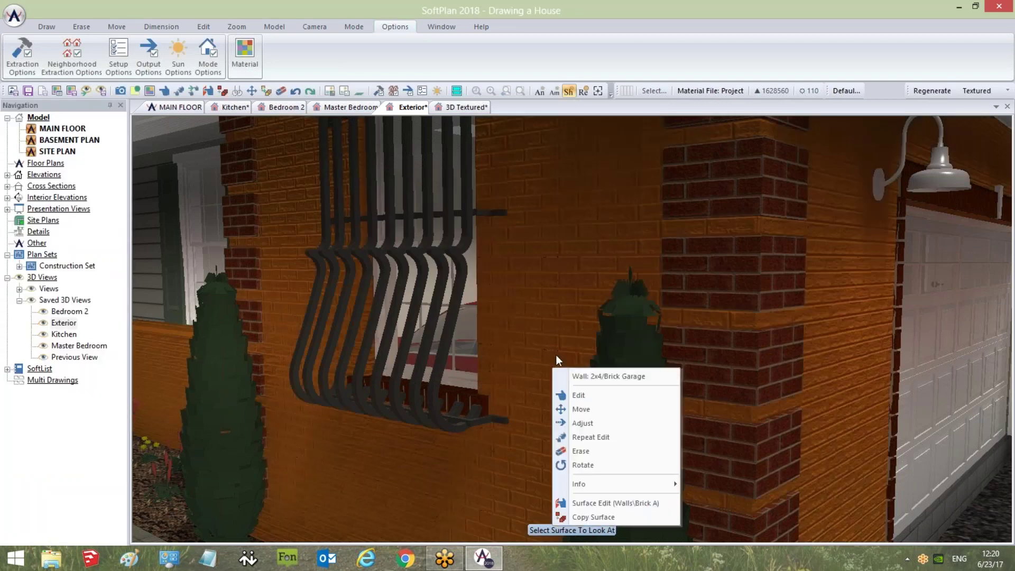
pyautogui.click(590, 502)
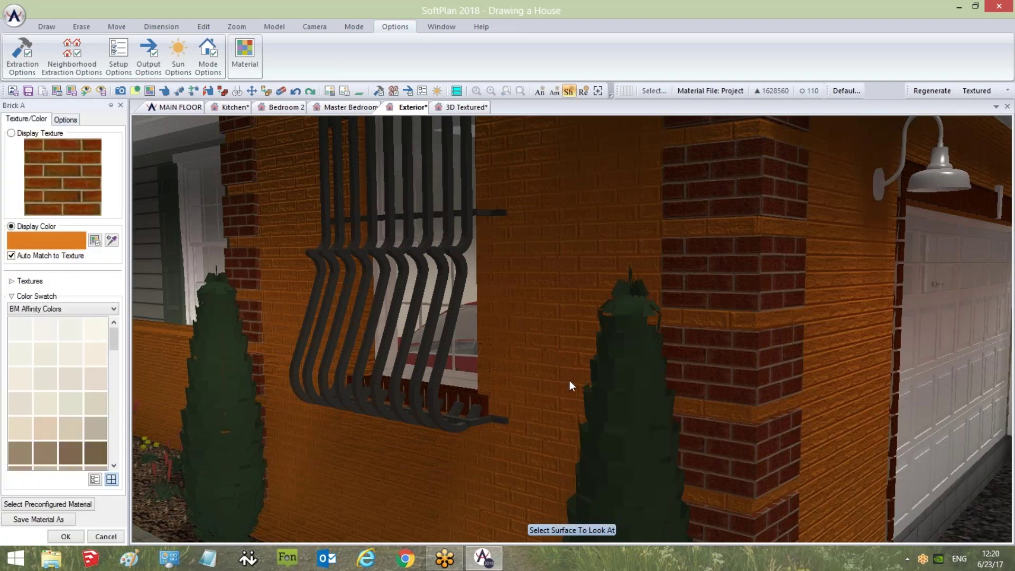
pyautogui.click(68, 120)
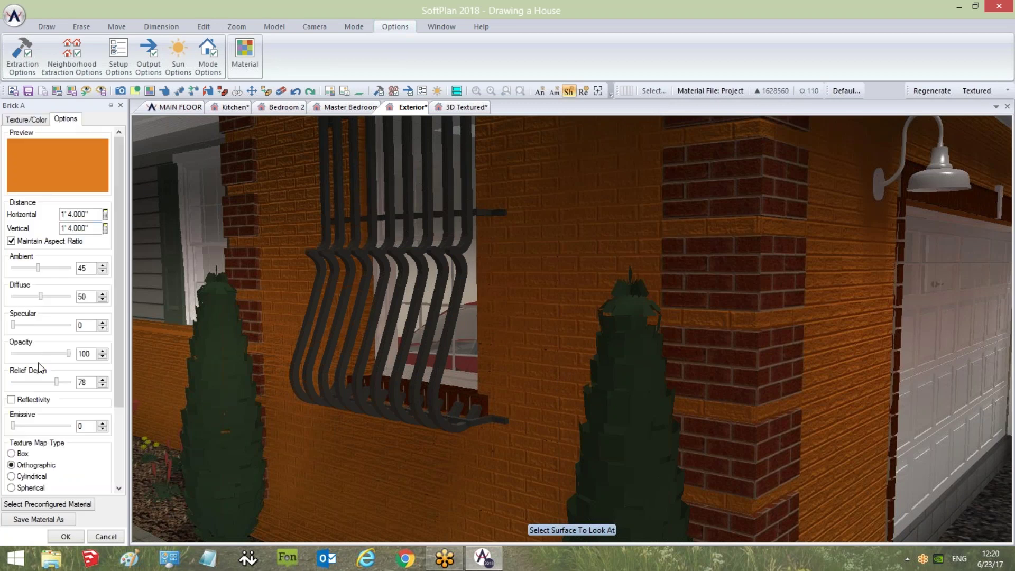
pyautogui.click(65, 536)
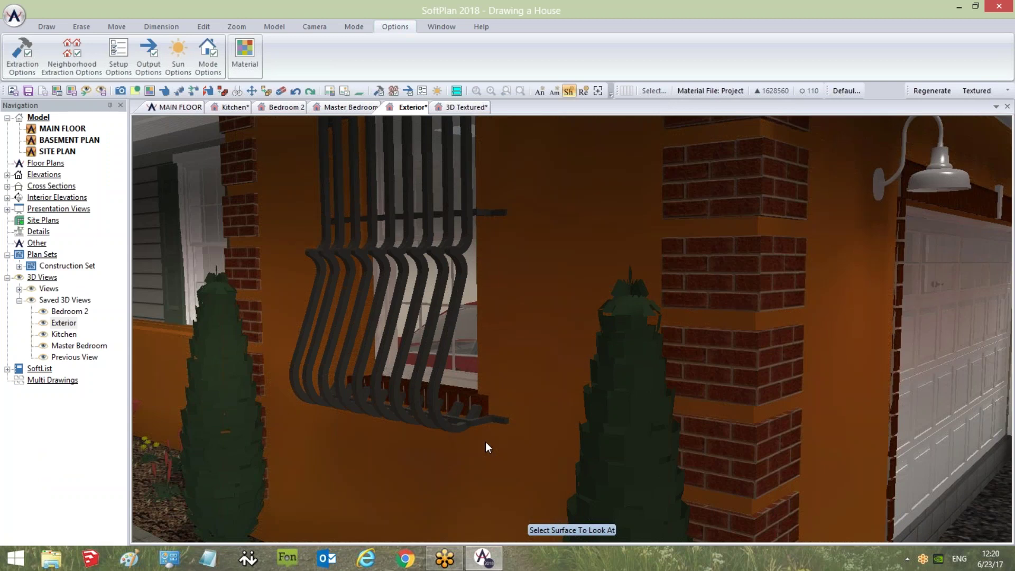
# Set the Relief Depth of the front wall's colored Brick A material to 60
pyautogui.rightClick(569, 406)
pyautogui.click(594, 367)
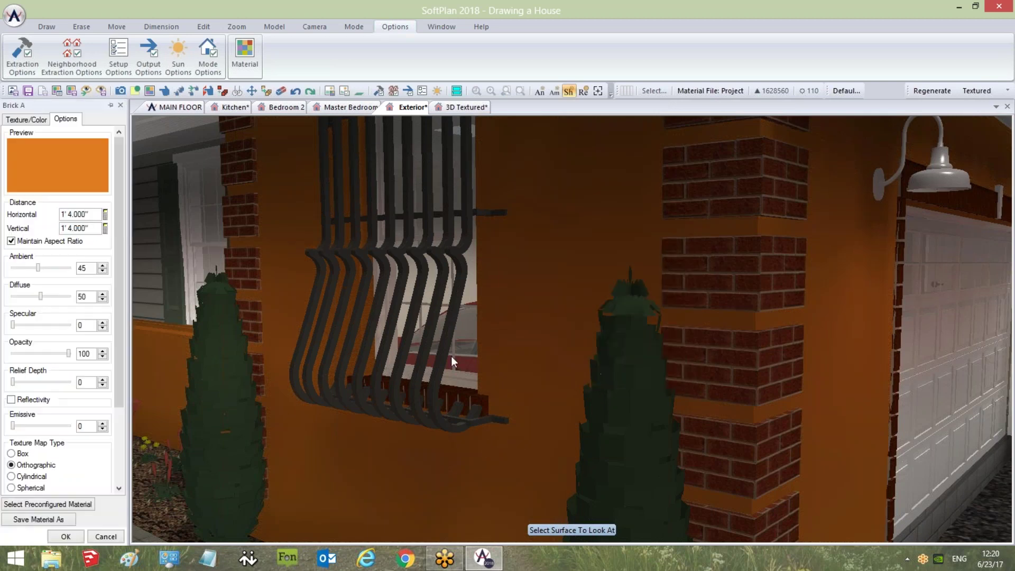
pyautogui.click(21, 123)
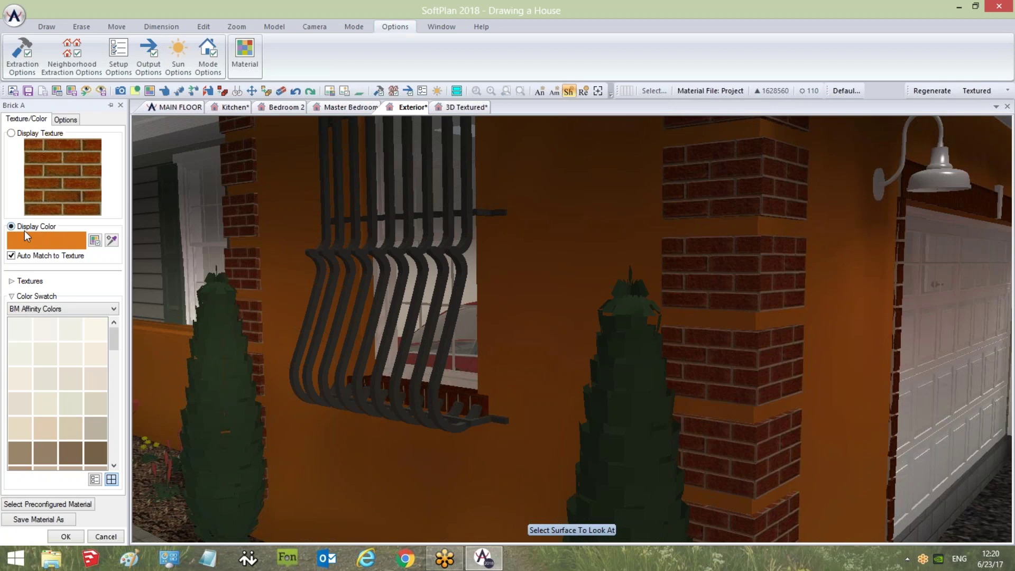
pyautogui.click(65, 120)
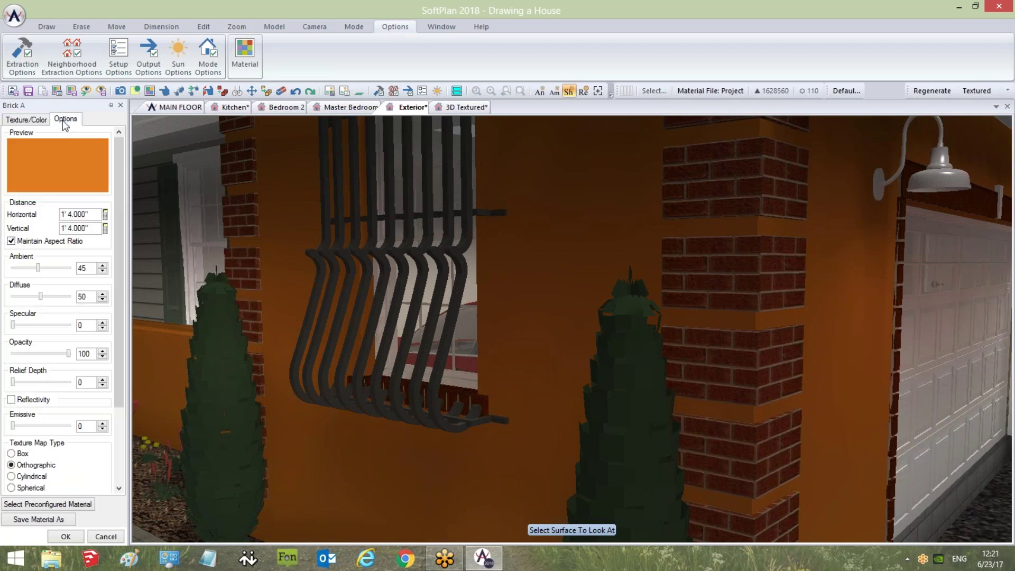
pyautogui.moveTo(12, 382); pyautogui.dragTo(47, 387)
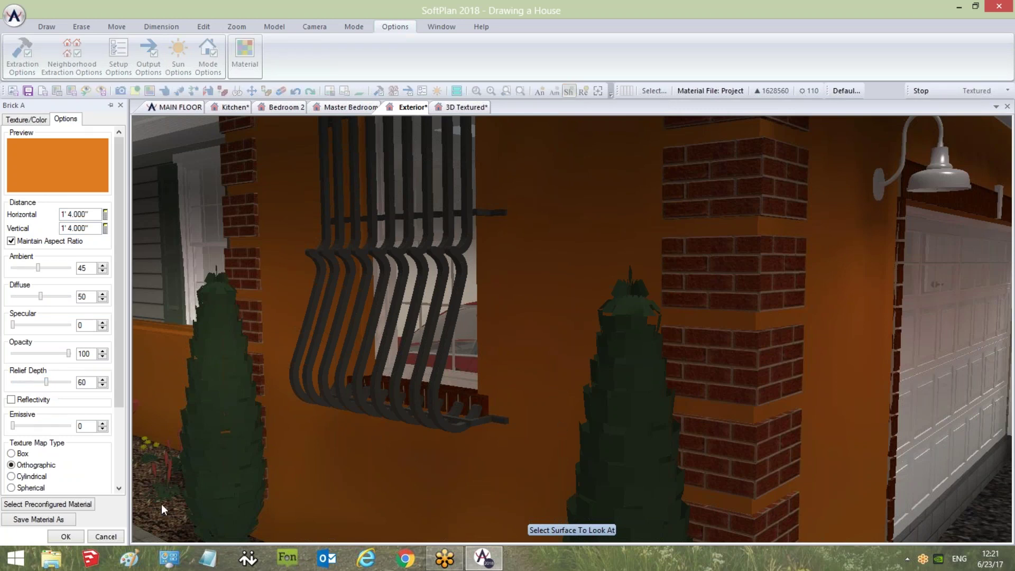
pyautogui.click(62, 536)
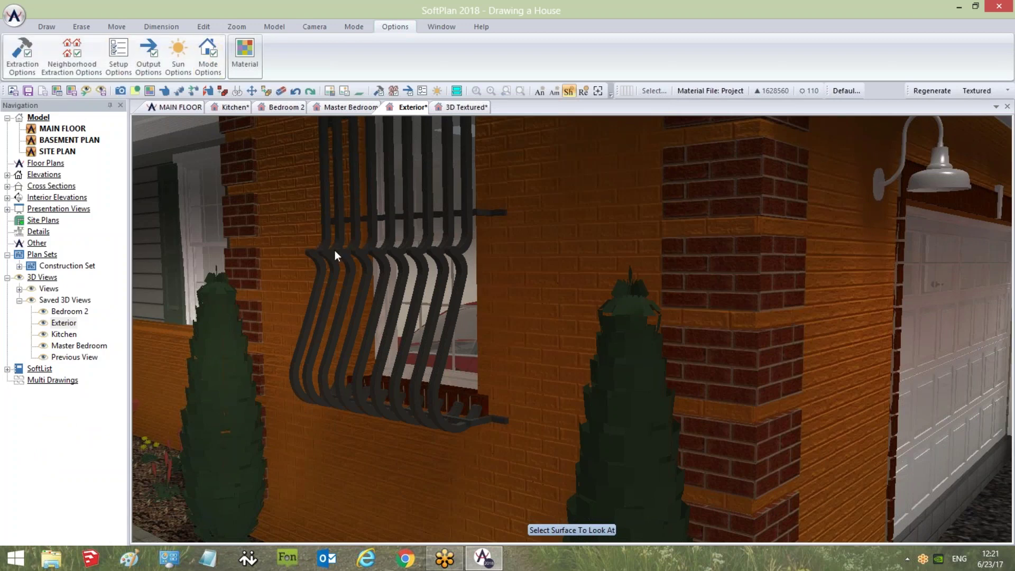
# Switch the front wall's Brick A material back to Display Texture and browse to the Siding textures under Exterior Finish
pyautogui.rightClick(577, 299)
pyautogui.click(624, 432)
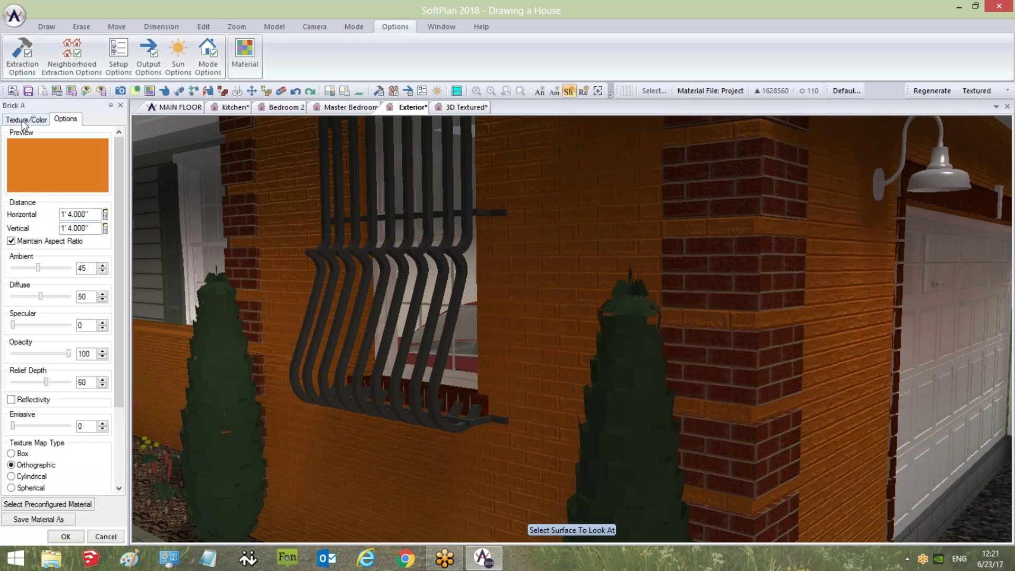
pyautogui.click(20, 134)
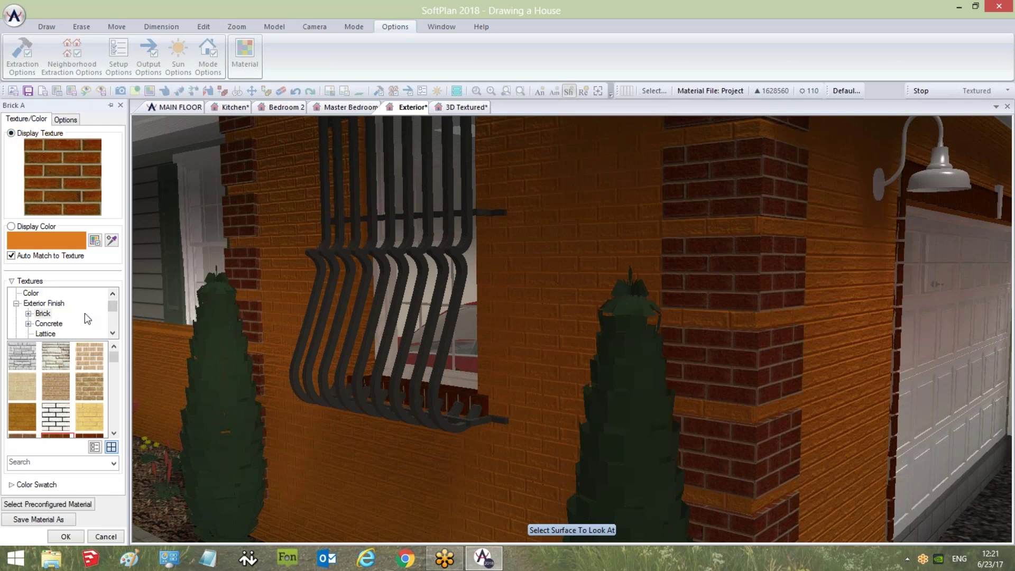
pyautogui.scroll(1, 113, 300)
pyautogui.scroll(-2, 111, 334)
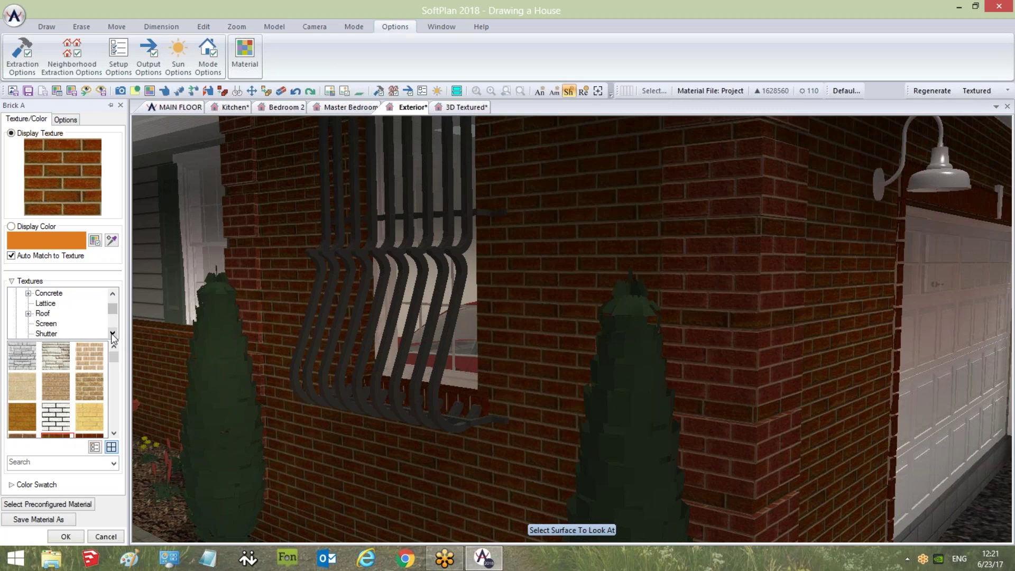
pyautogui.scroll(-2, 74, 323)
pyautogui.click(45, 323)
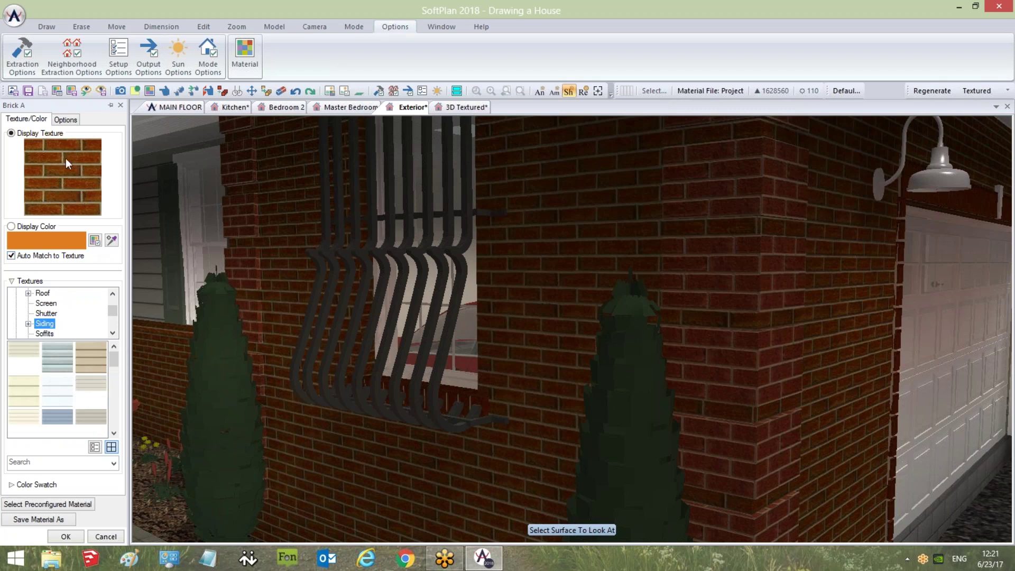
# In the Brick A options, set the texture's Horizontal distance to 2' with Maintain Aspect Ratio on
pyautogui.click(66, 119)
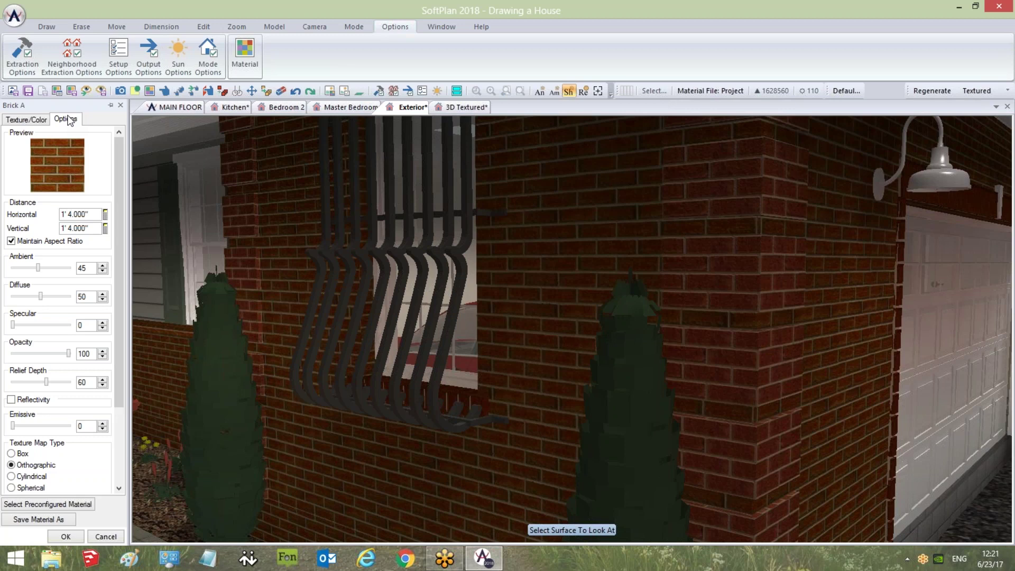
pyautogui.click(71, 214)
pyautogui.click(87, 231)
pyautogui.click(94, 214)
pyautogui.click(91, 230)
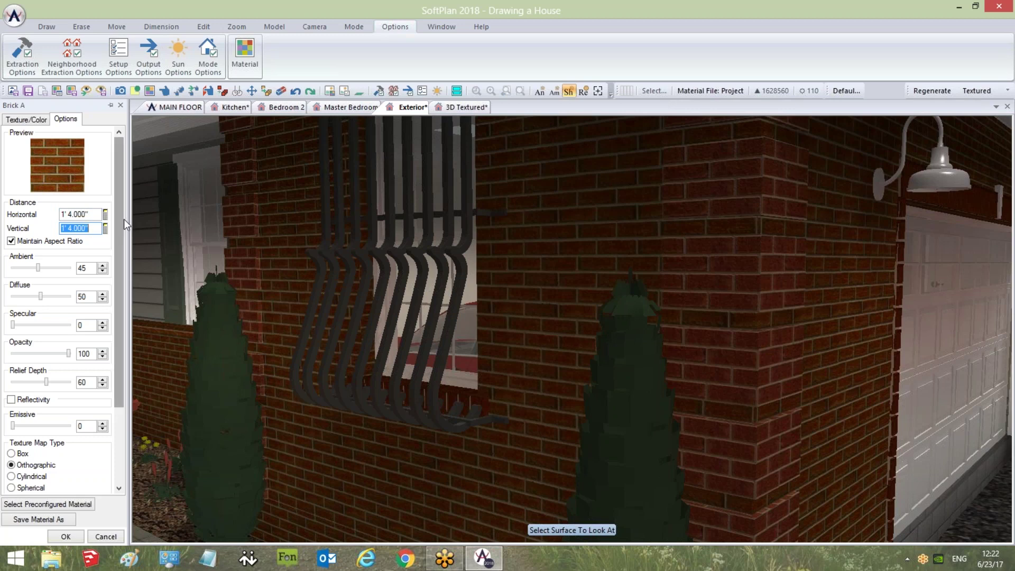
pyautogui.click(87, 228)
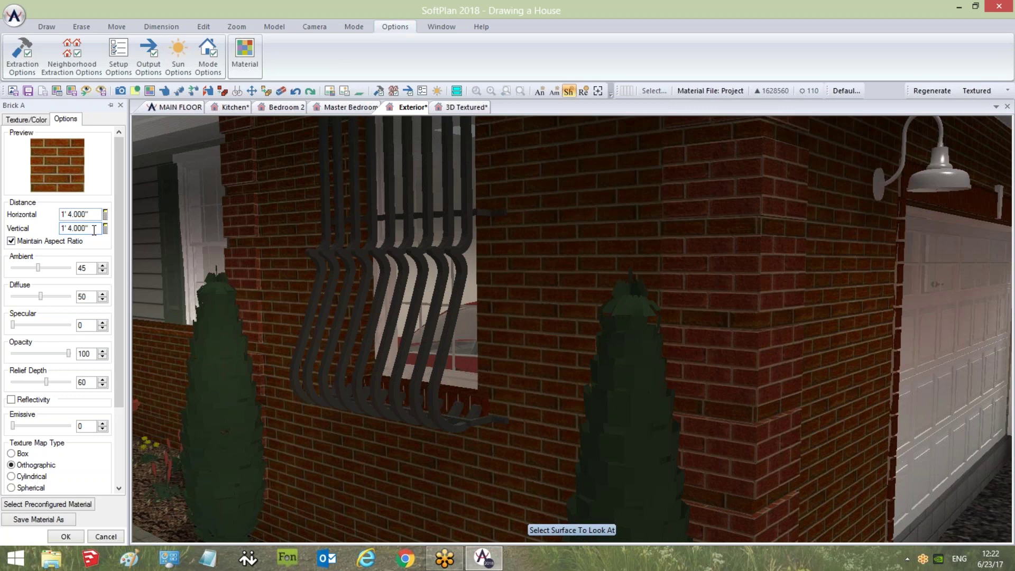
pyautogui.doubleClick(96, 217)
pyautogui.click(11, 242)
pyautogui.click(11, 241)
pyautogui.click(93, 214)
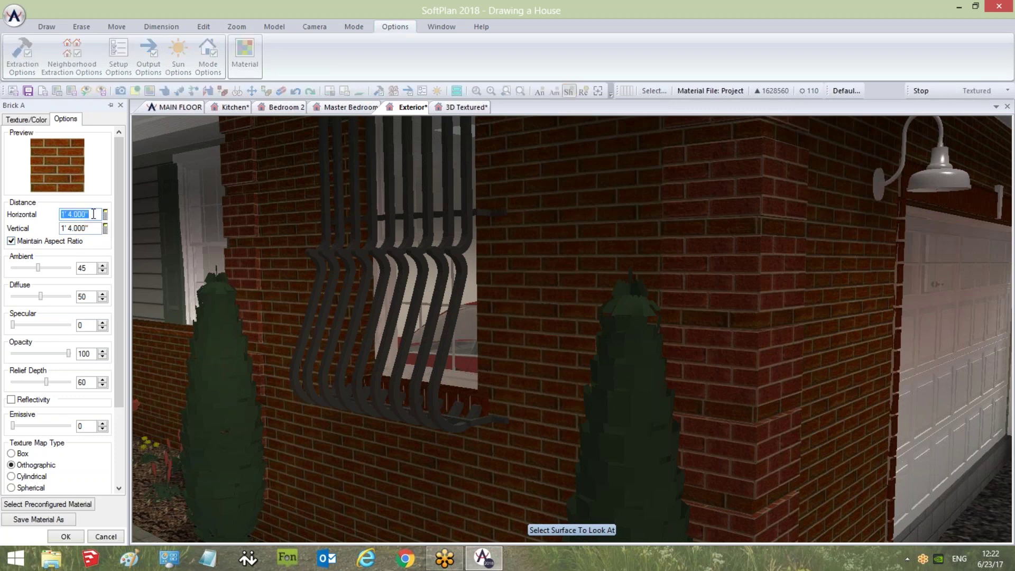
pyautogui.write('2')
pyautogui.press('Return')
pyautogui.click(74, 228)
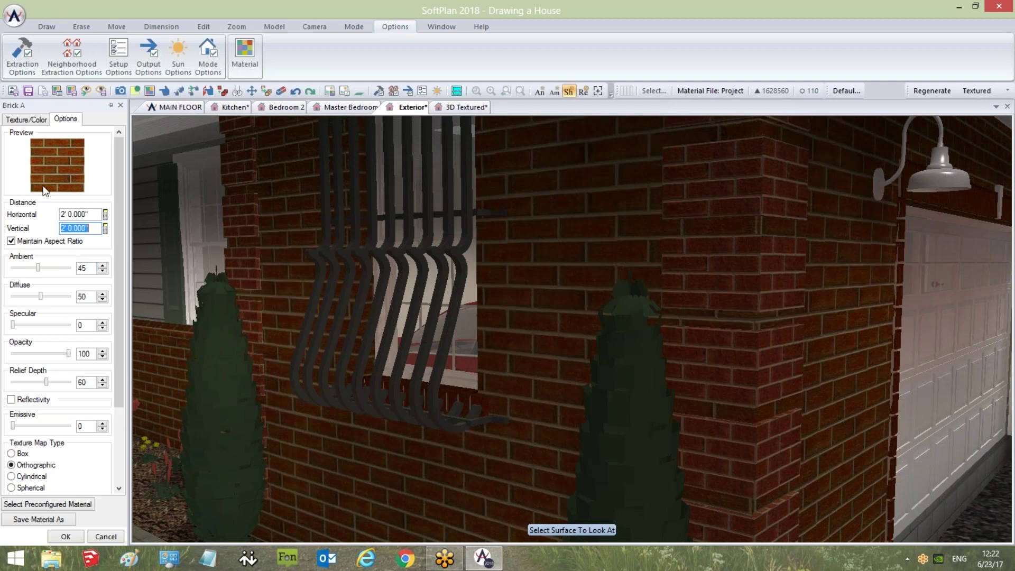
# Turn off Maintain Aspect Ratio for Brick A, set the Vertical distance to 1' 4", and apply the change to the view
pyautogui.click(87, 213)
pyautogui.click(23, 243)
pyautogui.click(95, 228)
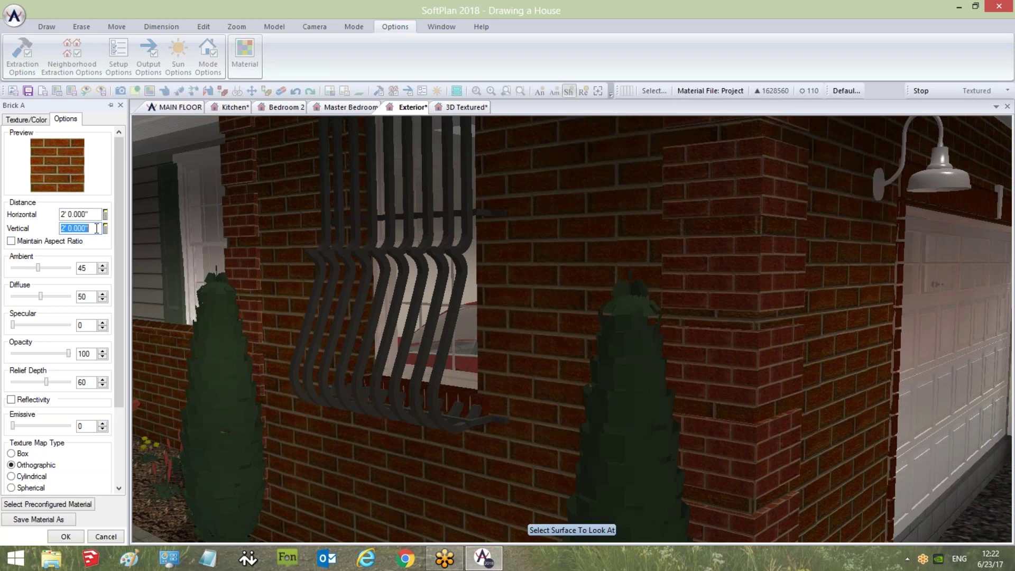
pyautogui.write("1'4")
pyautogui.press('Return')
pyautogui.hotkey('shift', 'Tab')
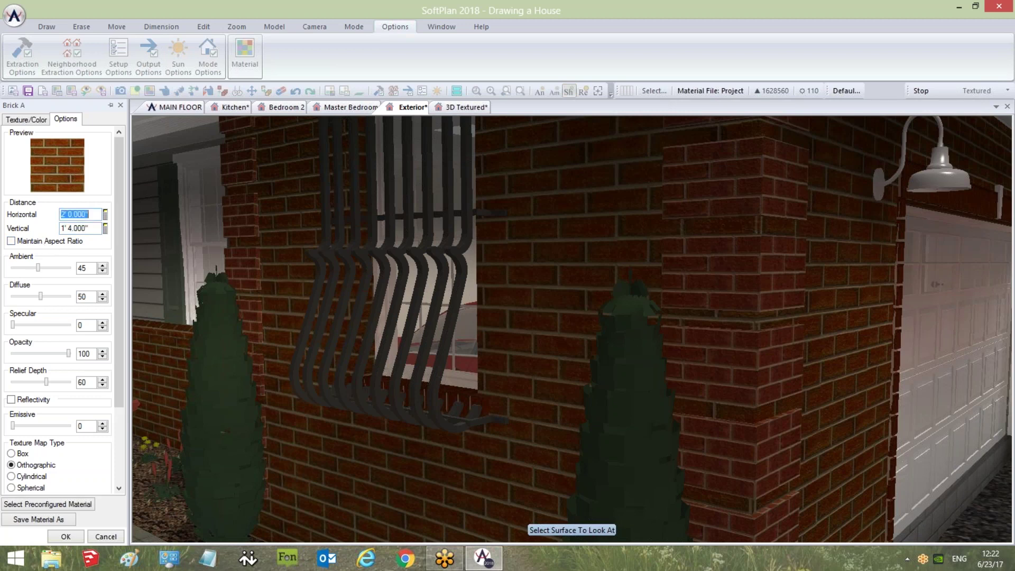
pyautogui.click(65, 537)
pyautogui.click(921, 93)
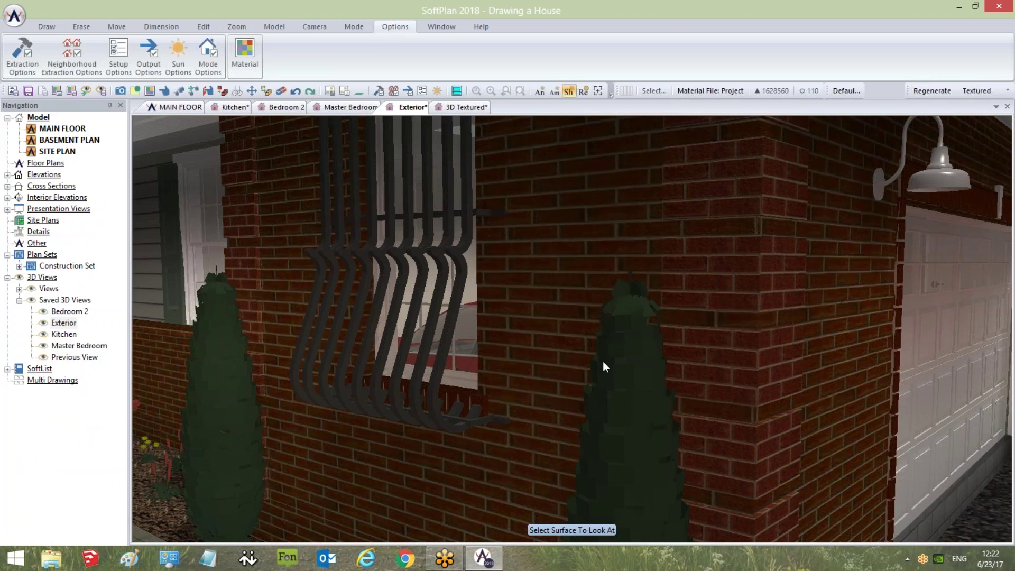
# Reopen the front wall's Brick A surface settings and set the texture's Horizontal distance to 1' 4"
pyautogui.rightClick(569, 356)
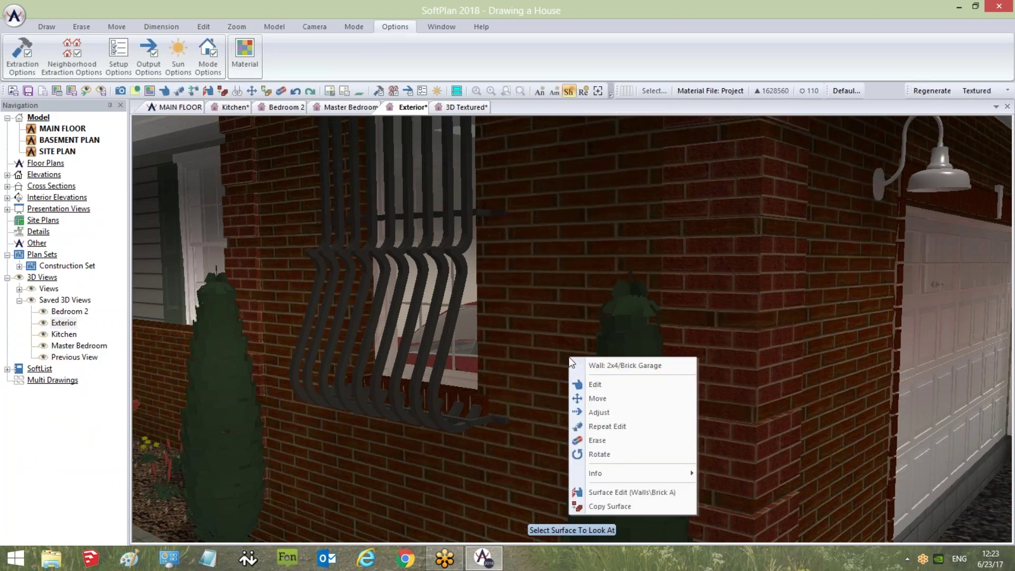
pyautogui.click(642, 496)
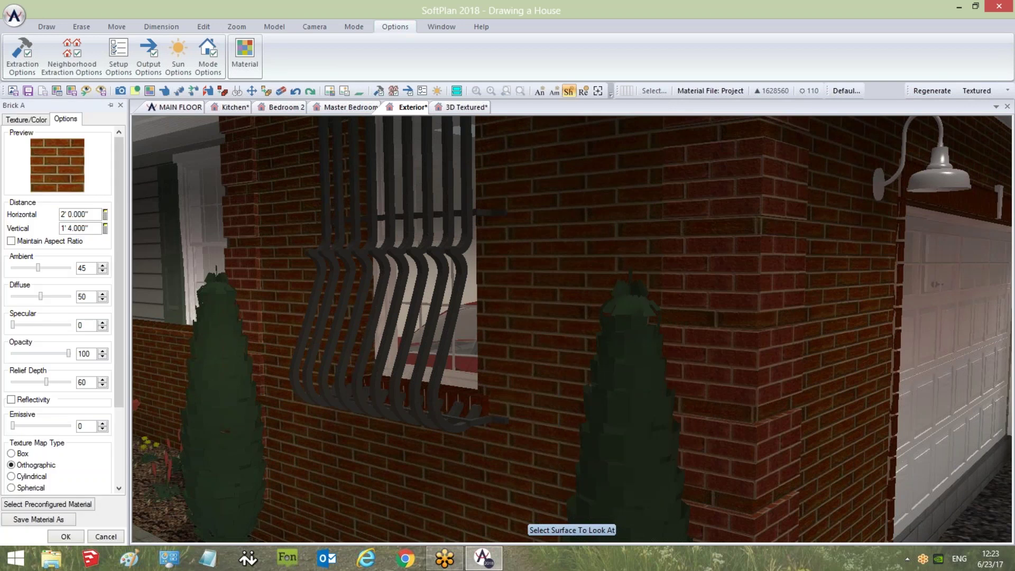
pyautogui.click(87, 214)
pyautogui.write('16')
pyautogui.press('Return')
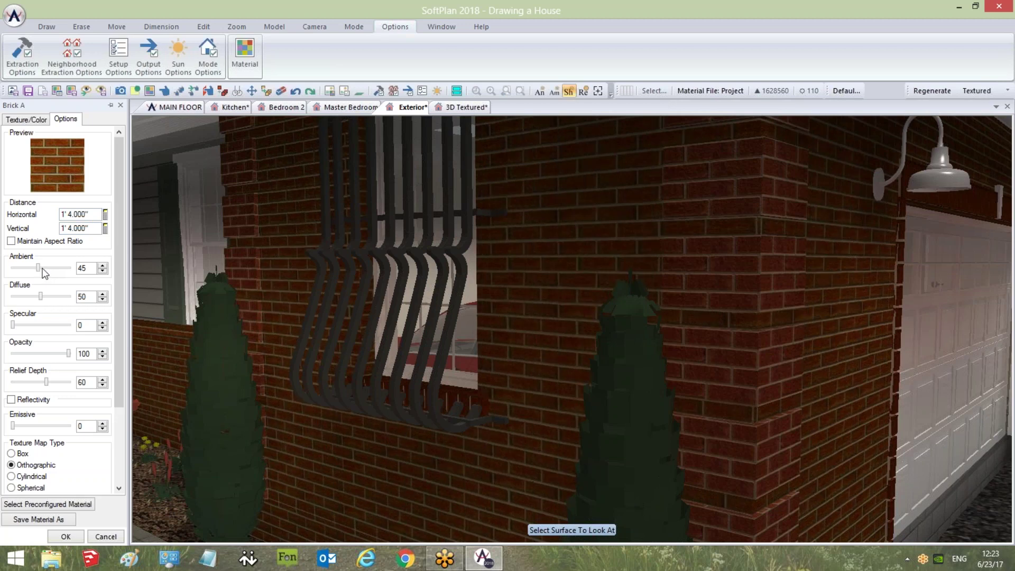
# Set the Ambient value of the Brick A material to 80 and apply it
pyautogui.doubleClick(88, 268)
pyautogui.write('80')
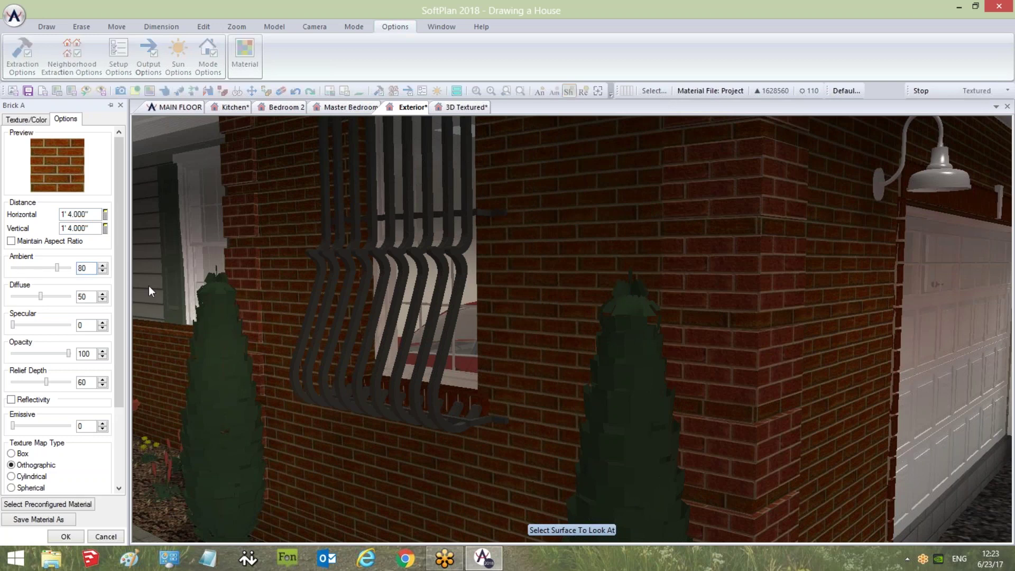
pyautogui.click(72, 536)
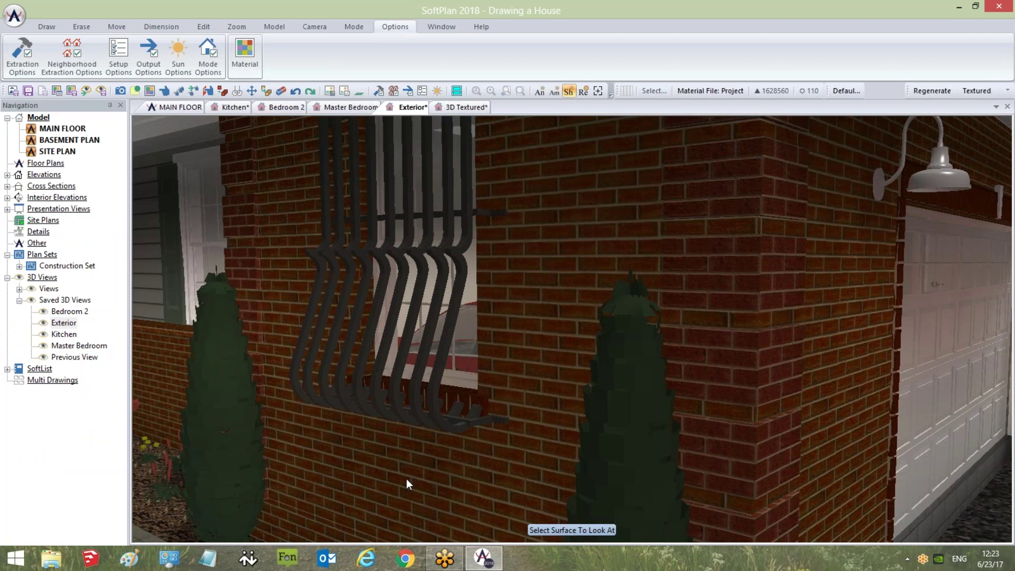
# Set the front wall's Brick A material to Ambient 50 and Opacity 40, and apply the settings
pyautogui.rightClick(555, 380)
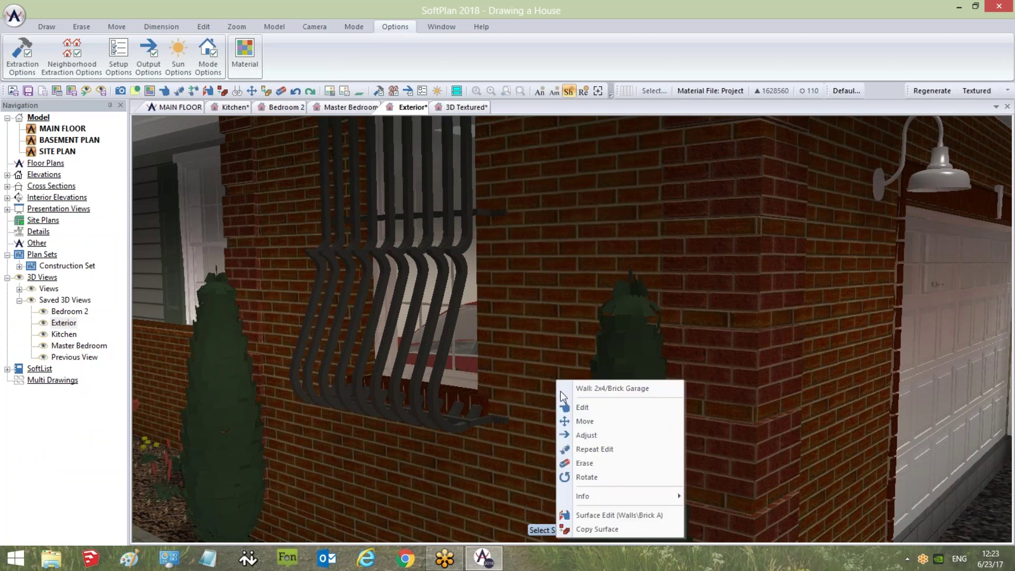
pyautogui.click(611, 519)
pyautogui.doubleClick(91, 267)
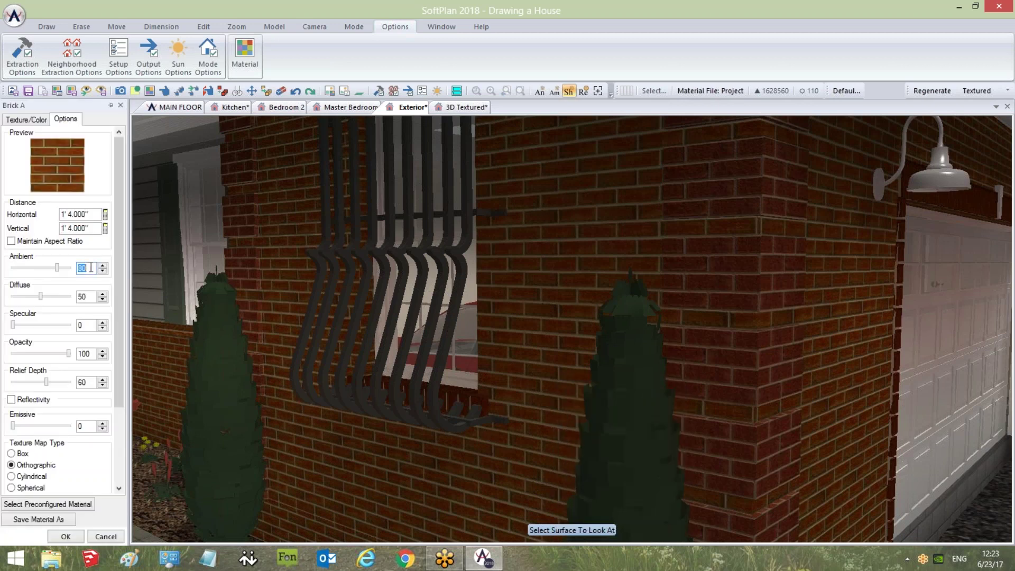
pyautogui.write('50')
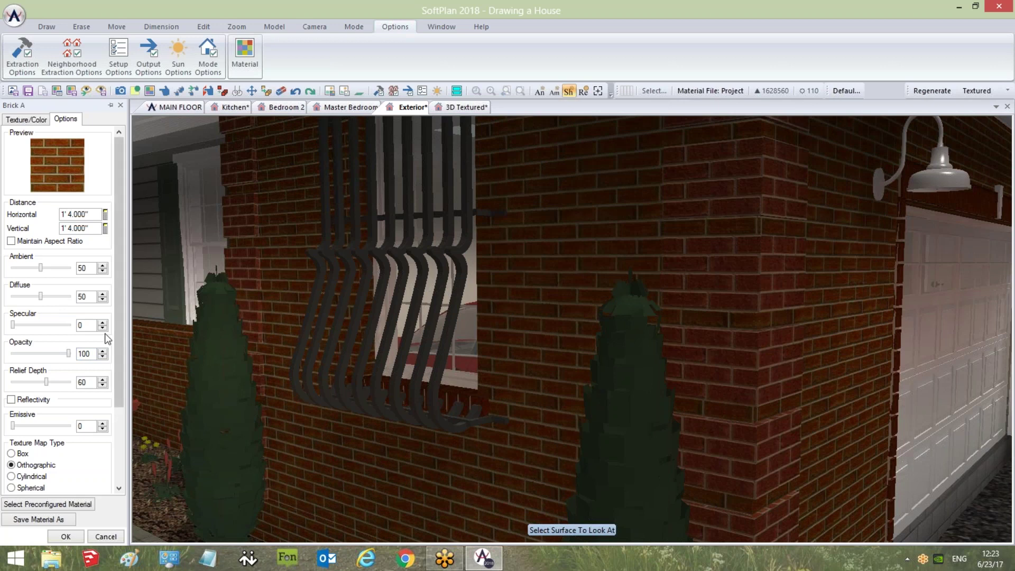
pyautogui.moveTo(68, 354); pyautogui.dragTo(33, 358)
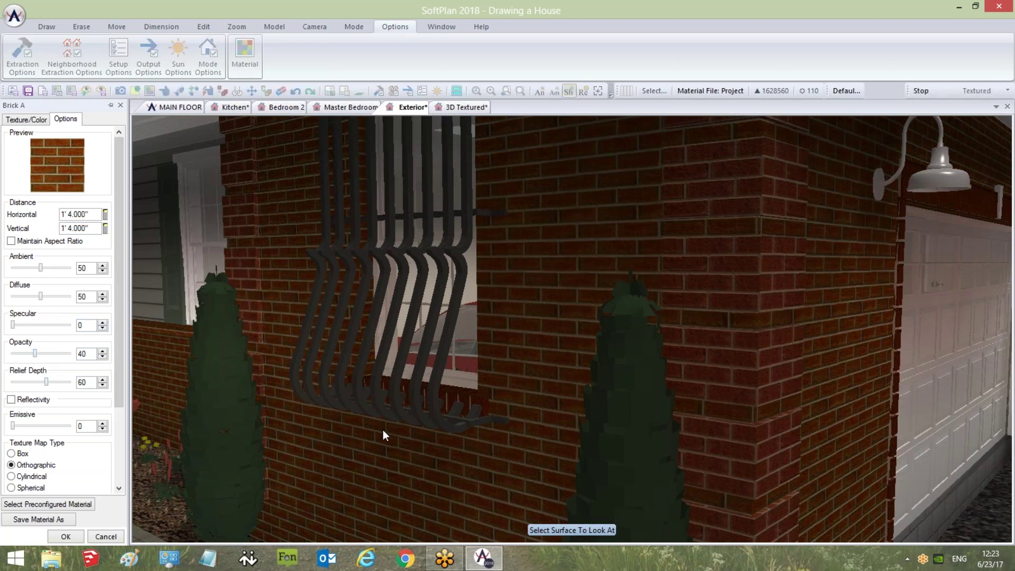
pyautogui.click(65, 537)
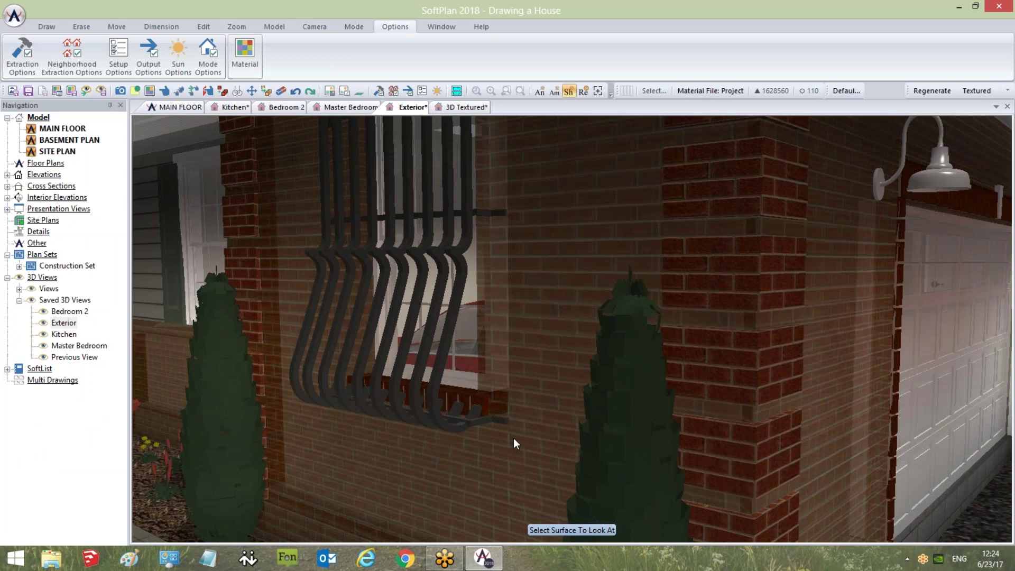
# Open the surface settings of the front window's Glazing material to check its opacity and reflectivity
pyautogui.rightClick(566, 313)
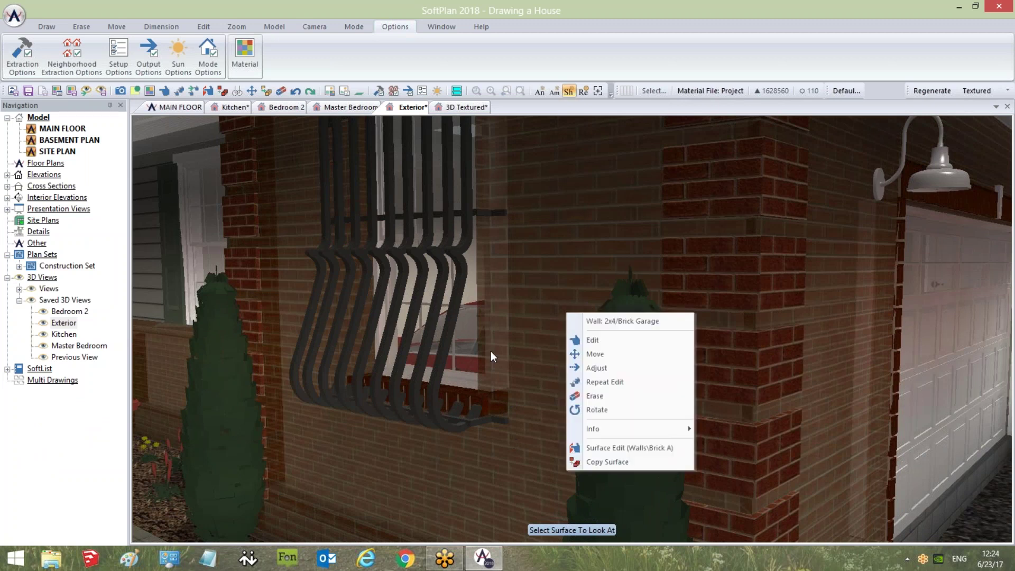
pyautogui.rightClick(465, 360)
pyautogui.click(529, 516)
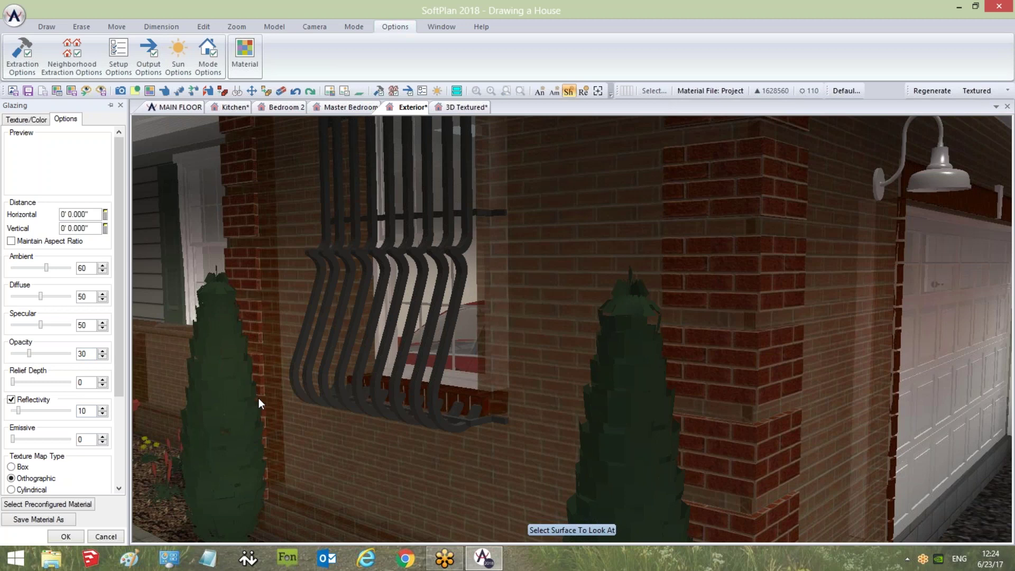
# Return to the front wall's Brick A surface settings and set Opacity to 100
pyautogui.rightClick(529, 308)
pyautogui.click(576, 445)
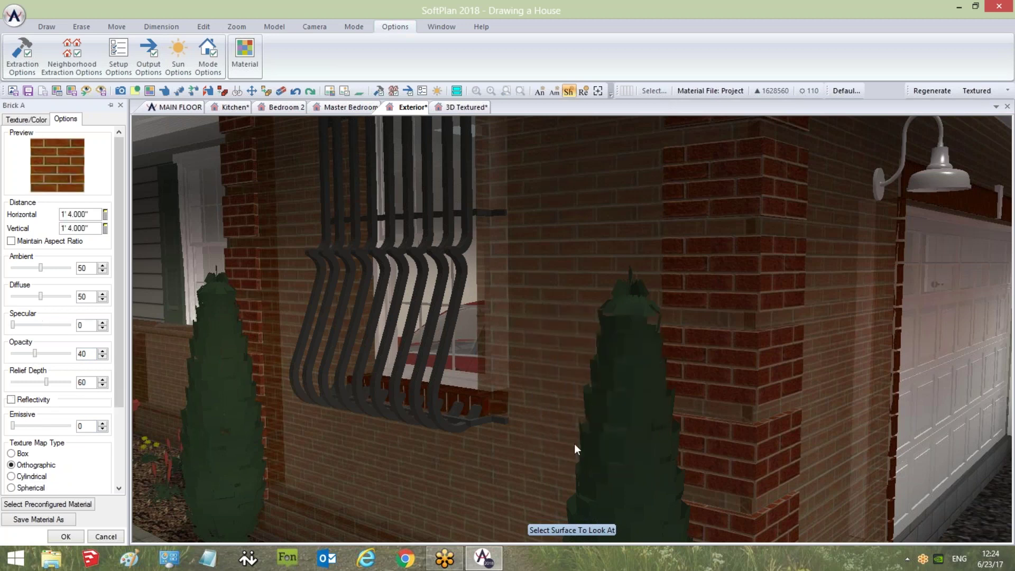
pyautogui.moveTo(35, 353); pyautogui.dragTo(68, 353)
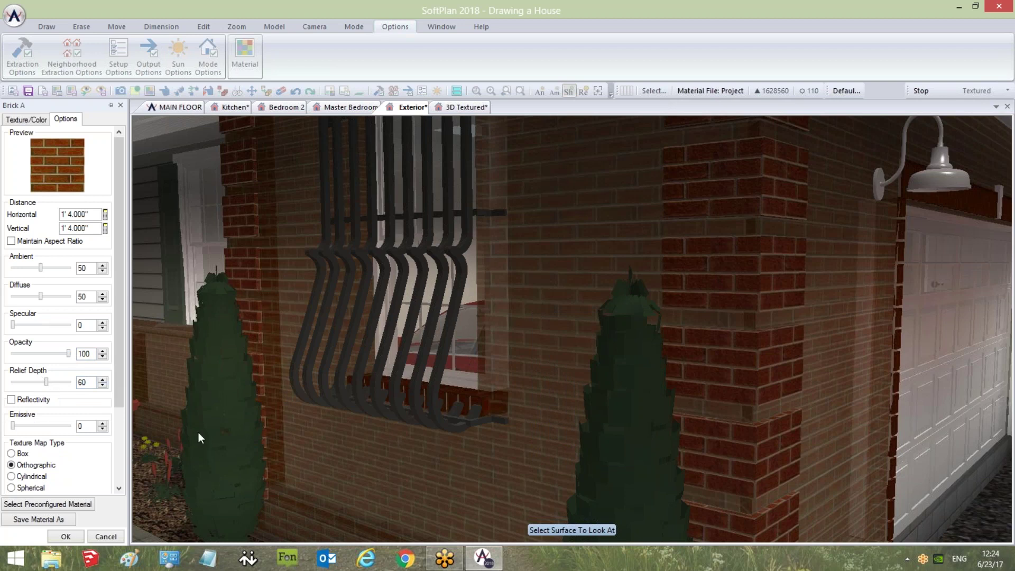
# Try Reflectivity and an Emissive value of 147 on the Brick A material, resetting them to off and 0
pyautogui.click(30, 400)
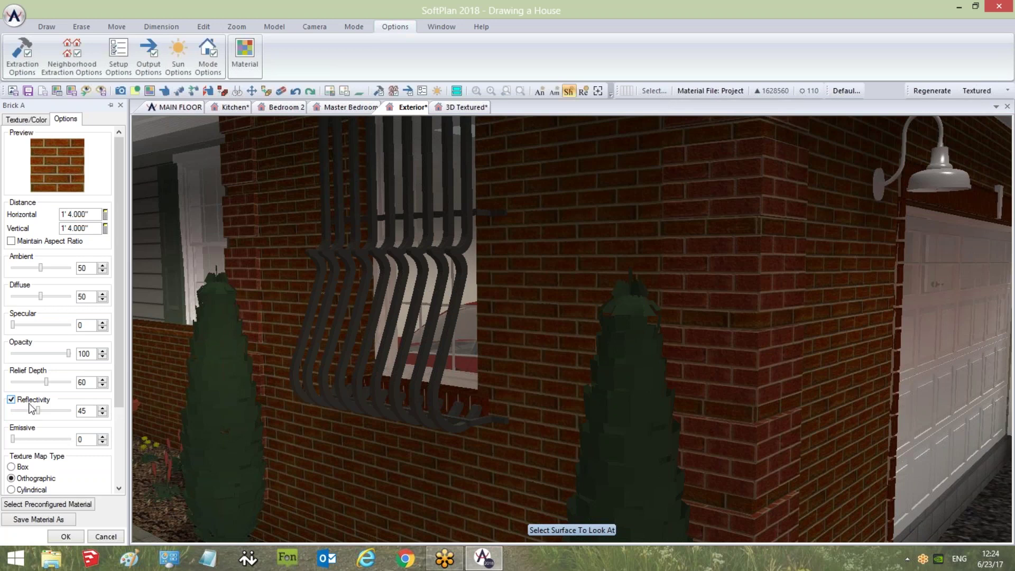
pyautogui.click(21, 401)
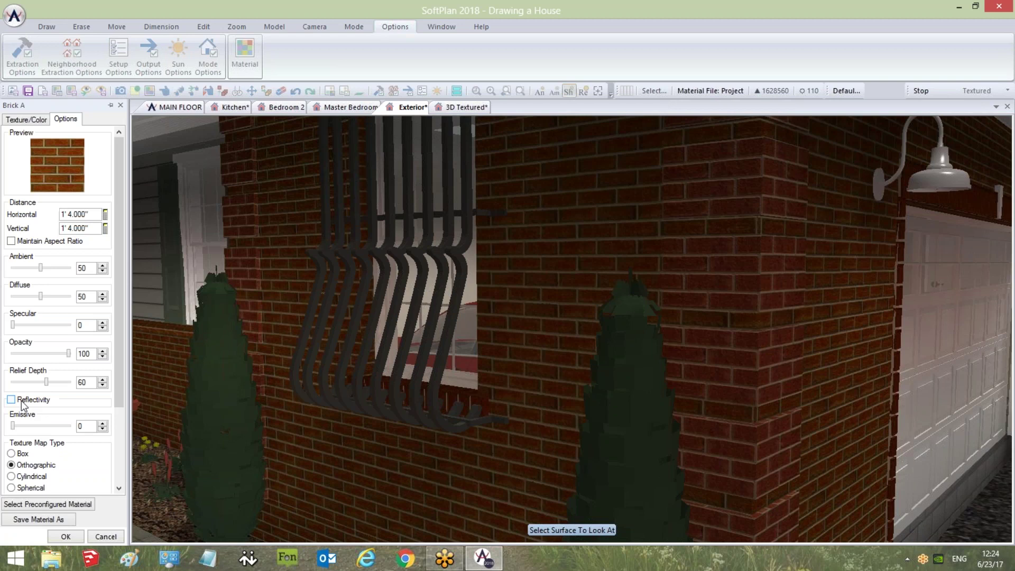
pyautogui.moveTo(13, 426); pyautogui.dragTo(42, 427)
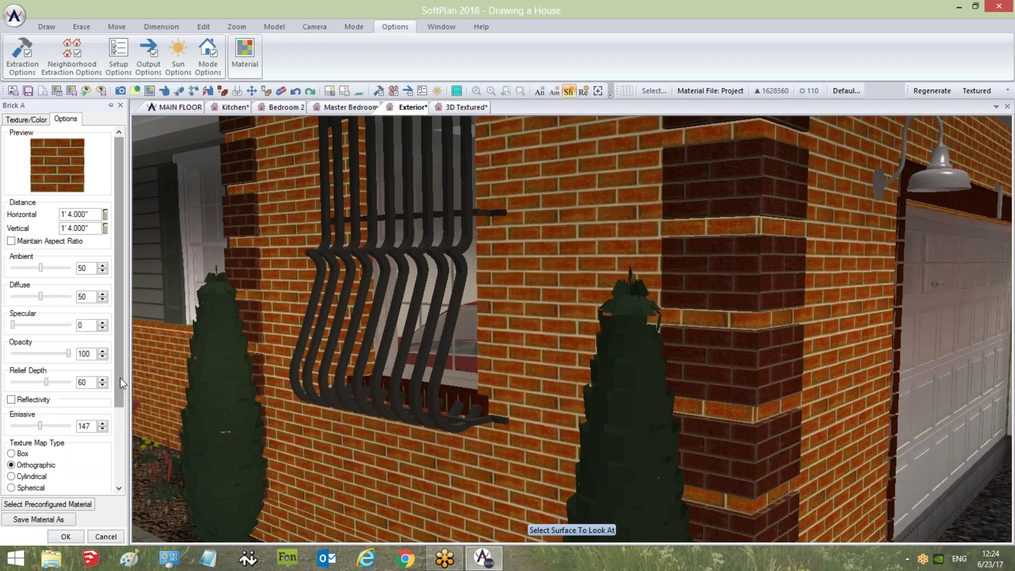
pyautogui.moveTo(120, 378); pyautogui.dragTo(120, 460)
pyautogui.moveTo(40, 324); pyautogui.dragTo(4, 325)
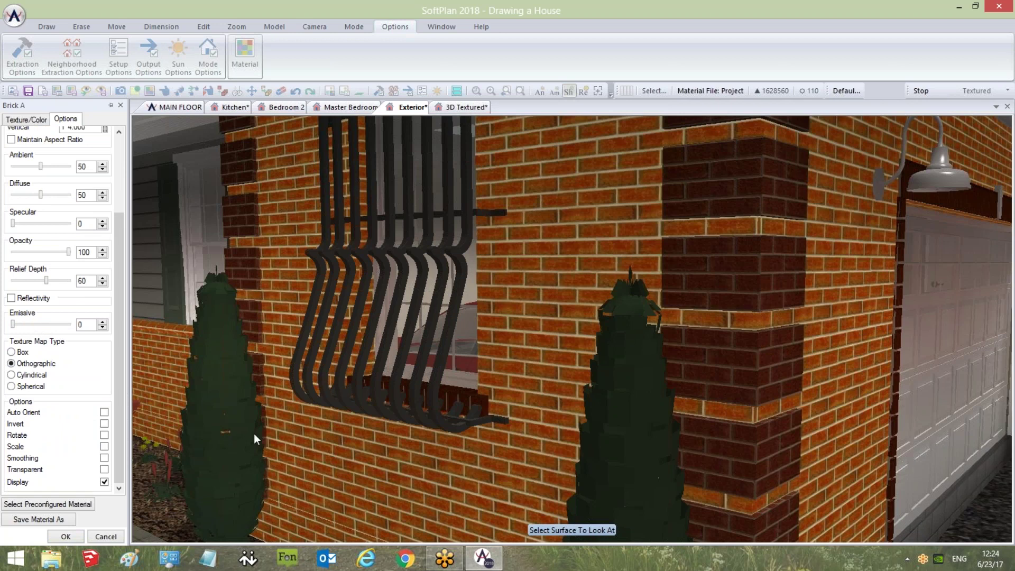
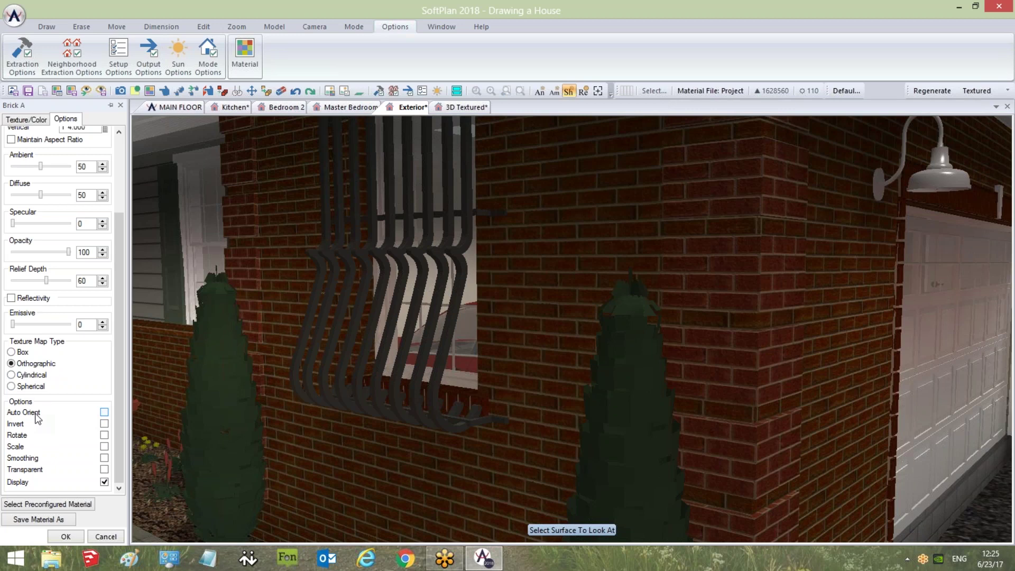
# Toggle the Auto Orient and Invert options of the Brick A texture on and back off, and turn on Rotate
pyautogui.click(84, 412)
pyautogui.click(104, 411)
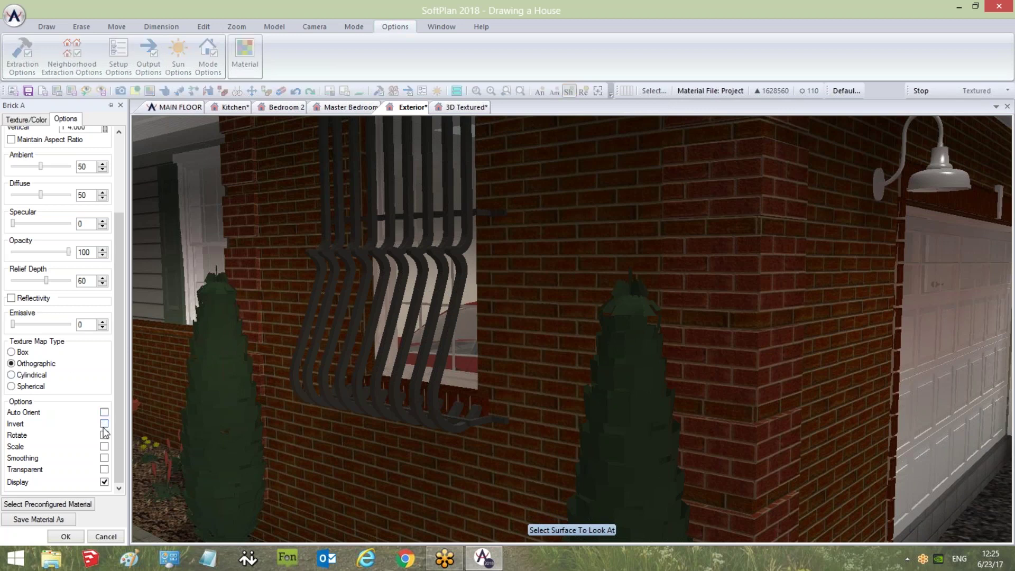
pyautogui.click(104, 425)
pyautogui.click(104, 424)
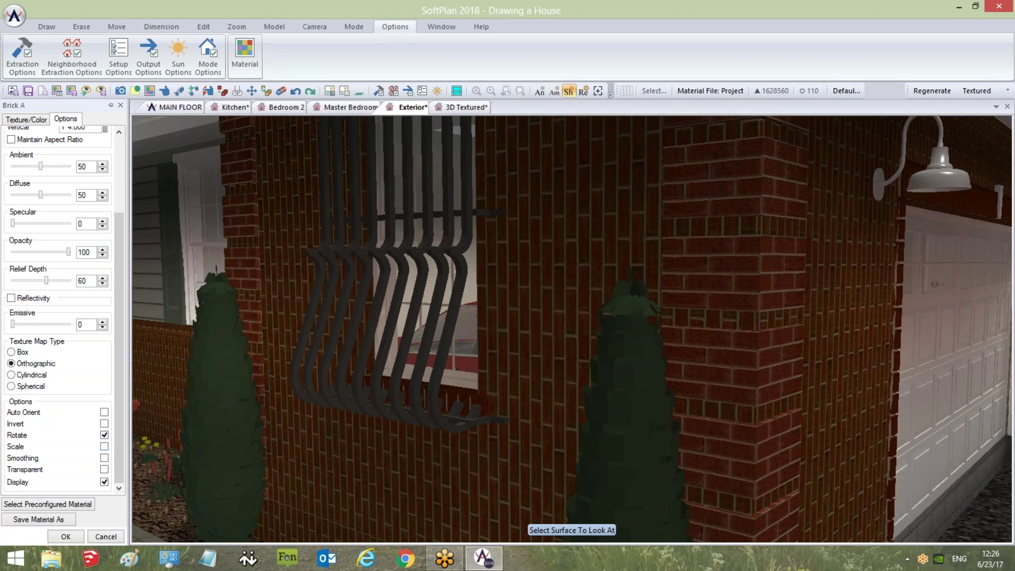
pyautogui.moveTo(116, 350); pyautogui.dragTo(116, 248)
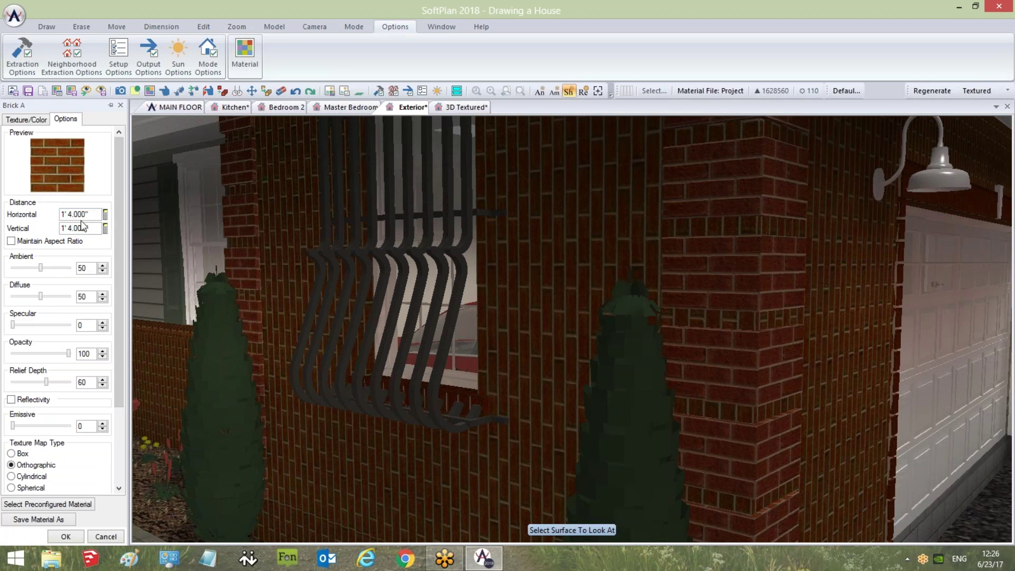
pyautogui.scroll(-4, 116, 297)
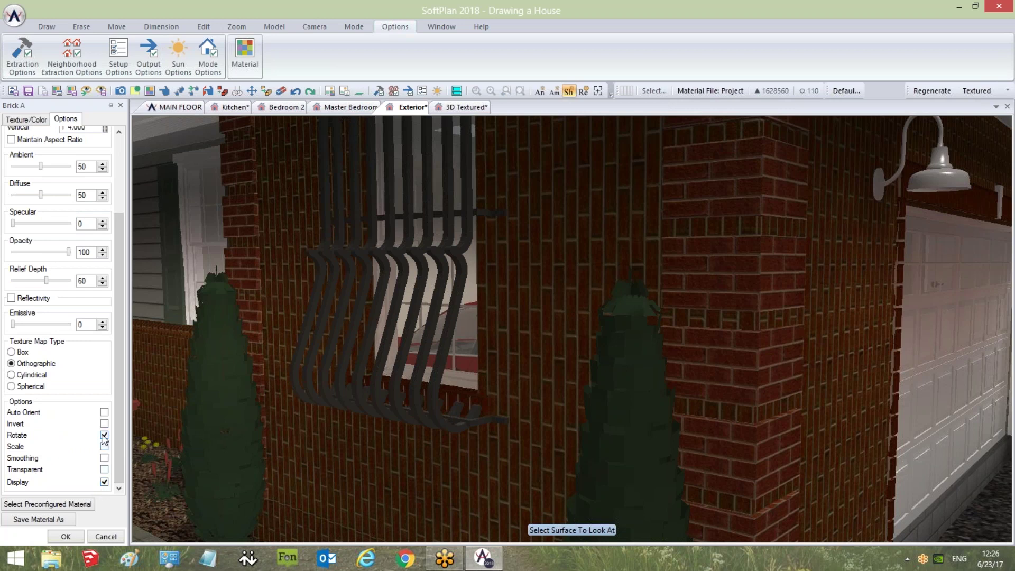
# Turn off Rotate and turn on Scale for the Brick A texture, and apply the changes
pyautogui.click(104, 436)
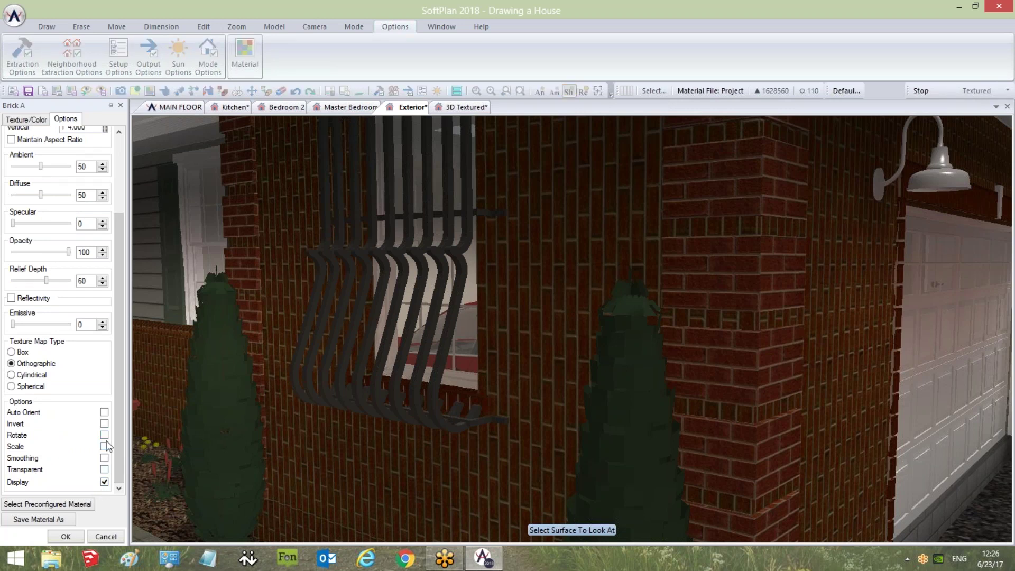
pyautogui.click(105, 446)
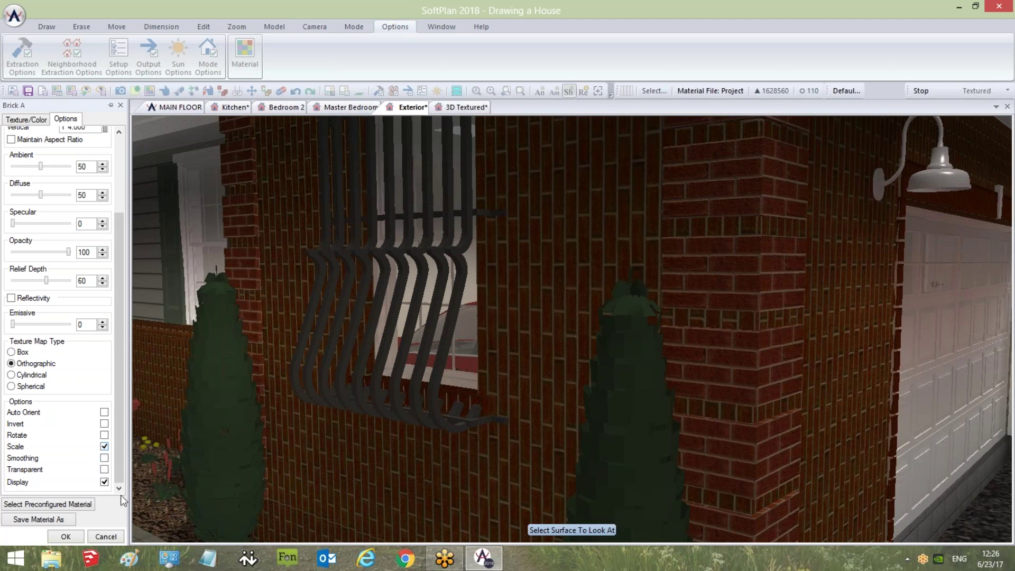
pyautogui.click(64, 536)
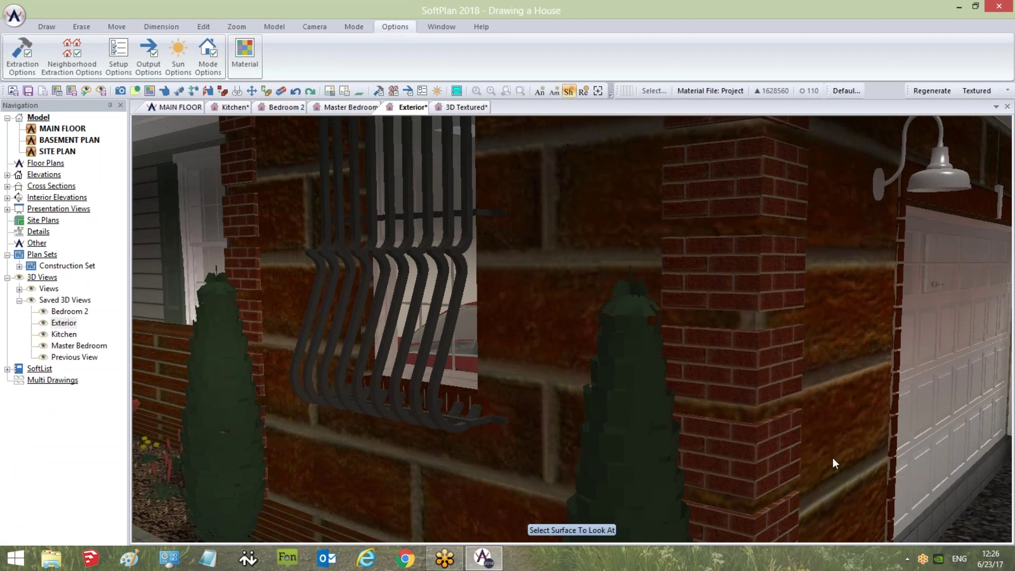
# Check the surface settings of the garage side wall's Brick A and of the corner's Quoin material
pyautogui.rightClick(851, 403)
pyautogui.click(872, 504)
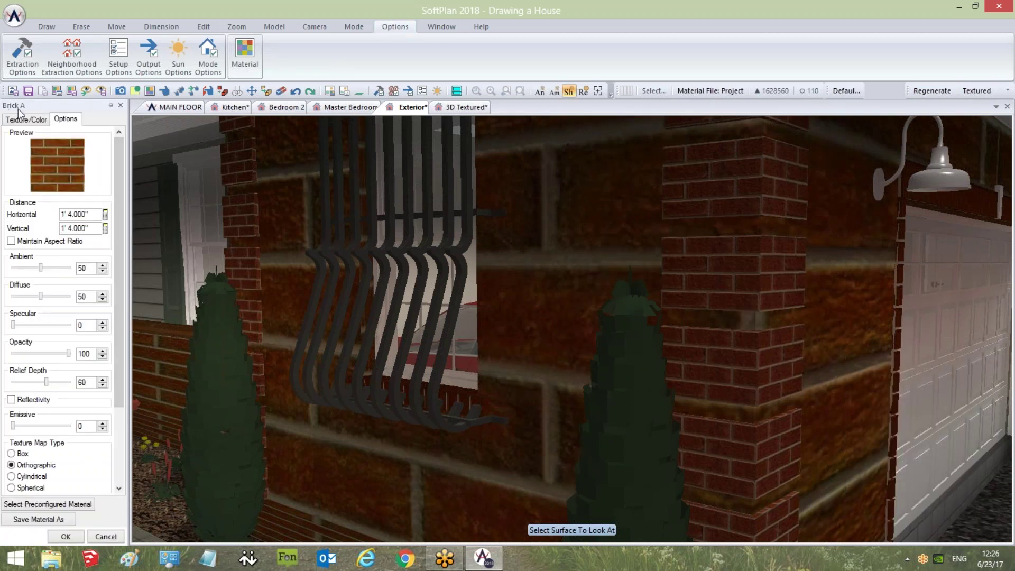
pyautogui.rightClick(726, 357)
pyautogui.click(760, 485)
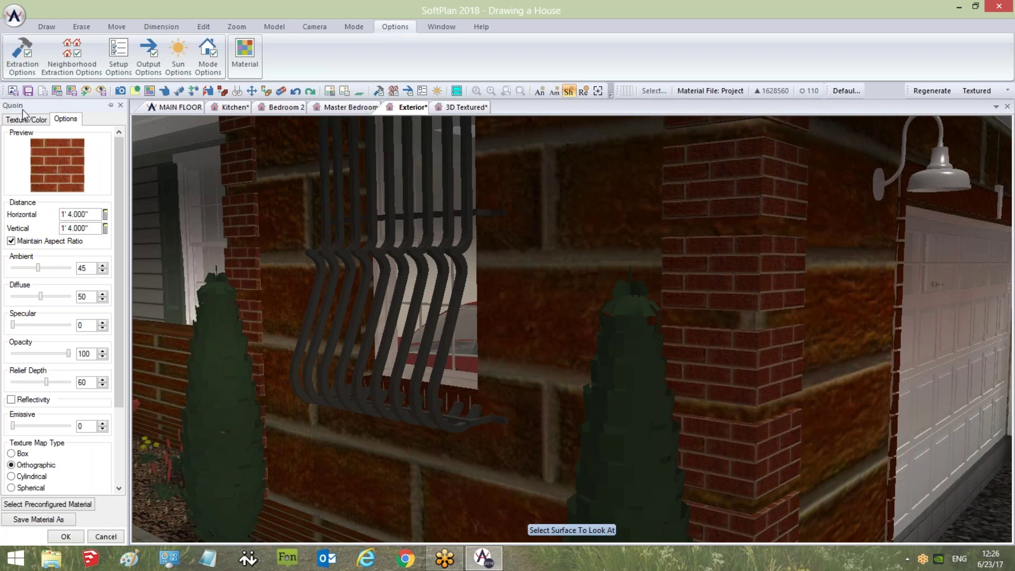
# Try turning off the Scale option in the front wall's Brick A surface settings
pyautogui.rightClick(553, 381)
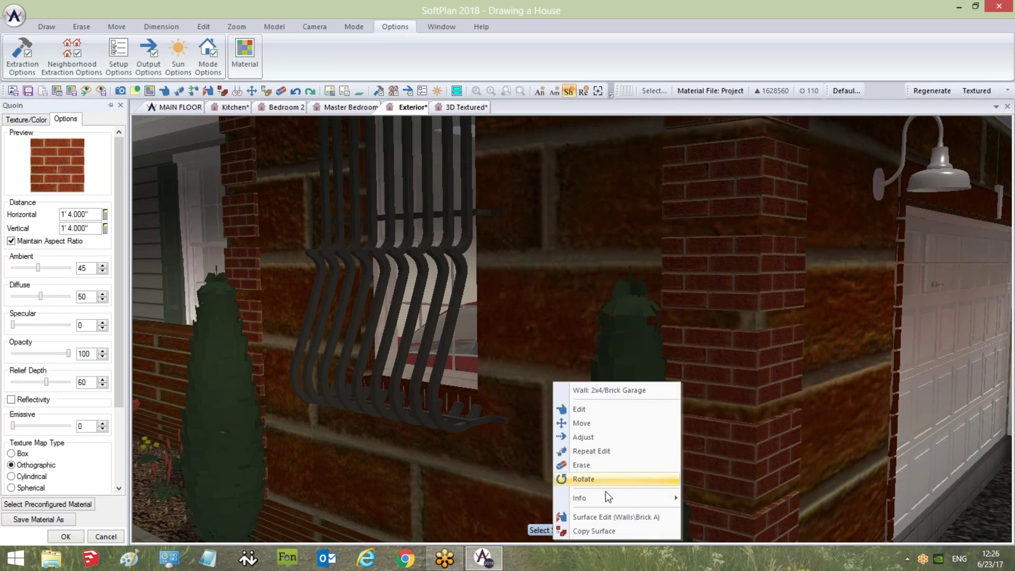
pyautogui.click(614, 517)
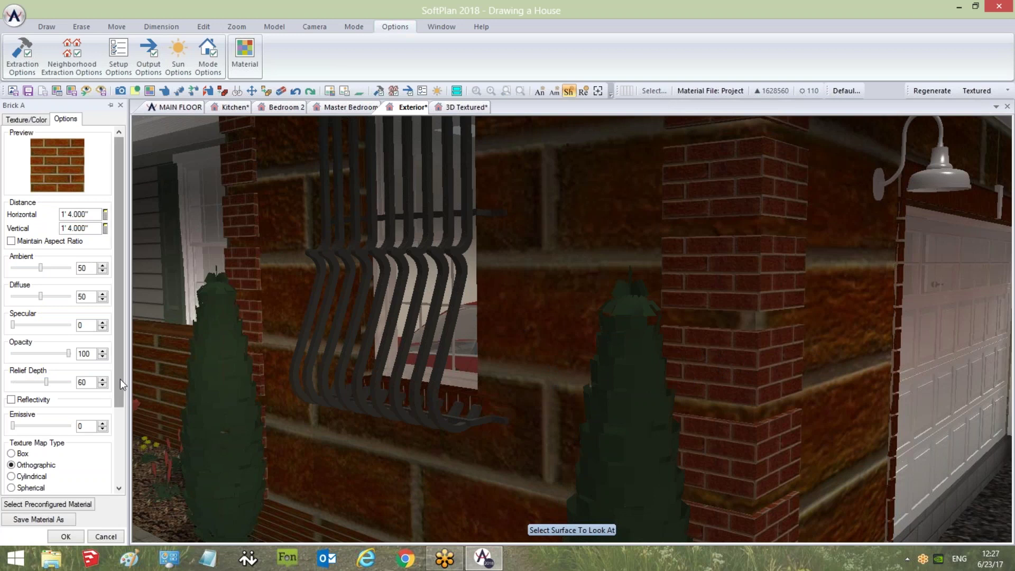
pyautogui.moveTo(119, 378); pyautogui.dragTo(117, 452)
pyautogui.click(104, 446)
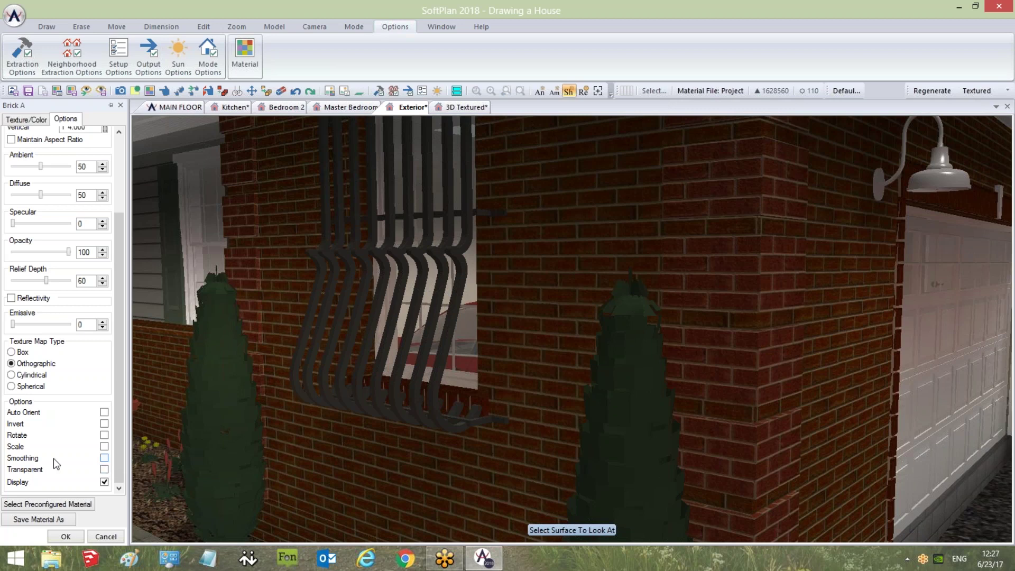
# Try the burning-logs texture from the Fireplace category on the Brick A material
pyautogui.scroll(3, 113, 172)
pyautogui.hotkey('ctrl', 'Tab')
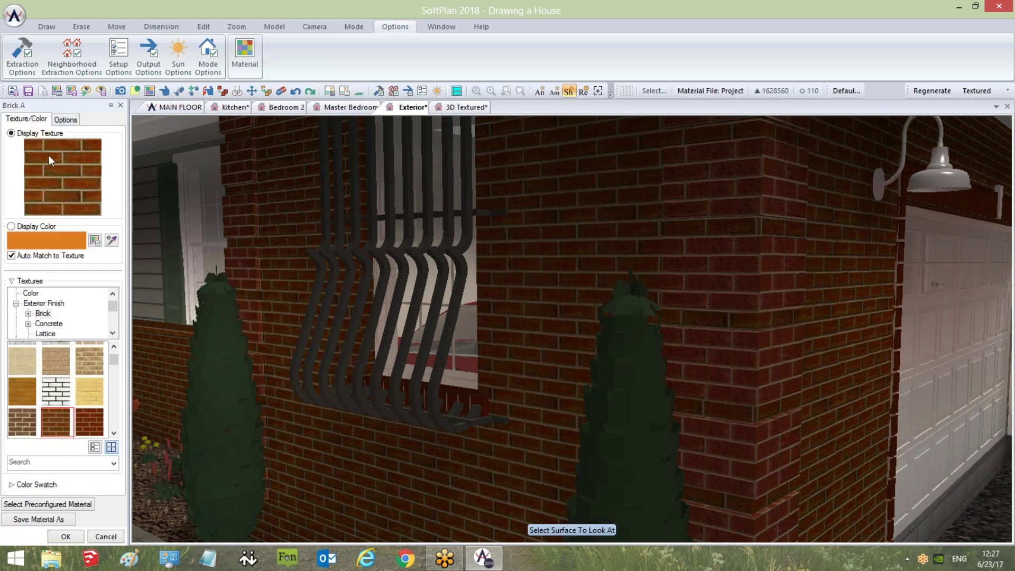
pyautogui.scroll(-2, 112, 309)
pyautogui.scroll(1, 112, 309)
pyautogui.click(16, 313)
pyautogui.click(42, 324)
pyautogui.click(31, 359)
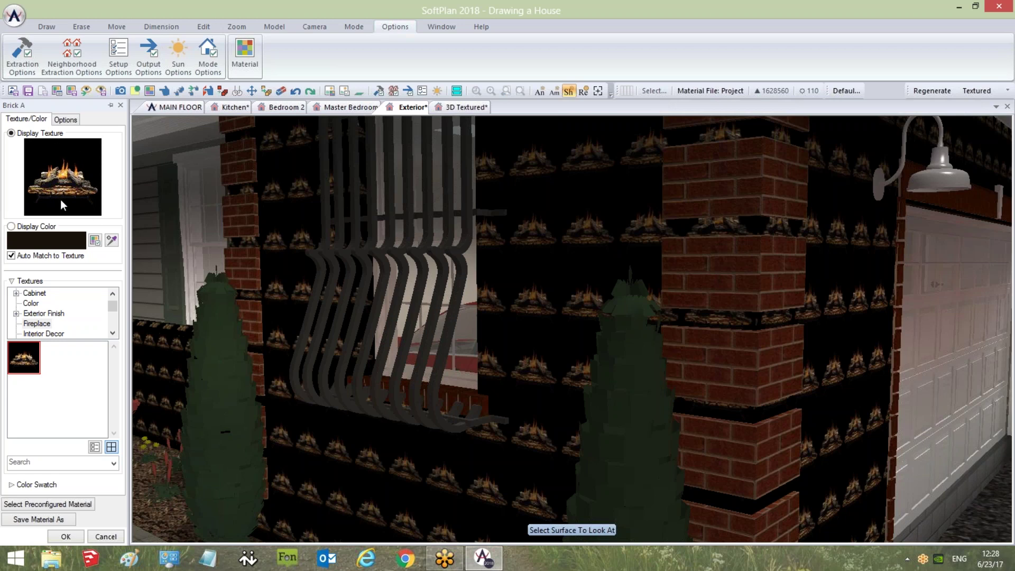
# Try the Transparent and Scale options on the burning-logs texture, and cancel the Brick A material changes
pyautogui.click(66, 120)
pyautogui.scroll(-4, 116, 259)
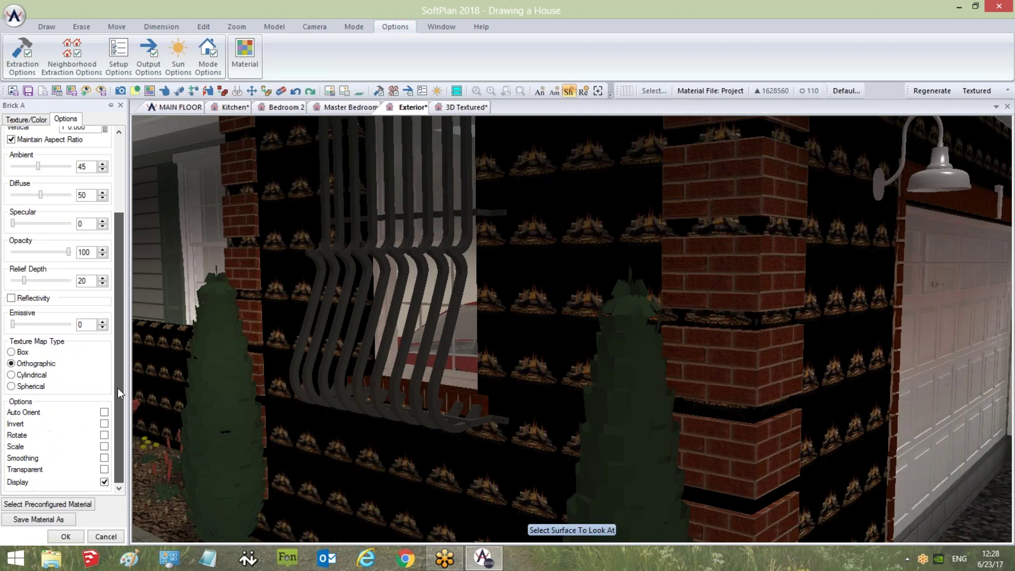
pyautogui.click(104, 470)
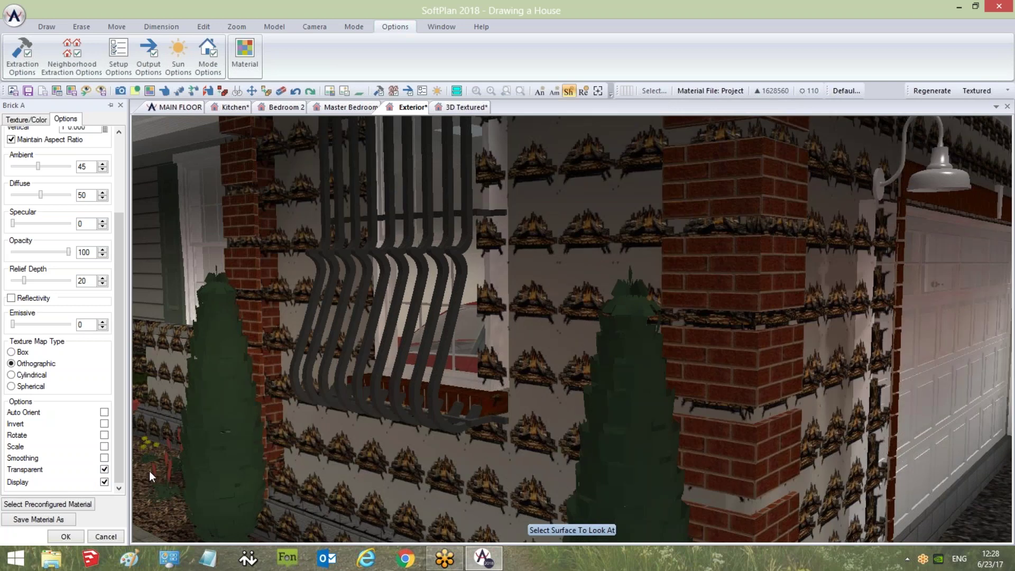
pyautogui.click(104, 446)
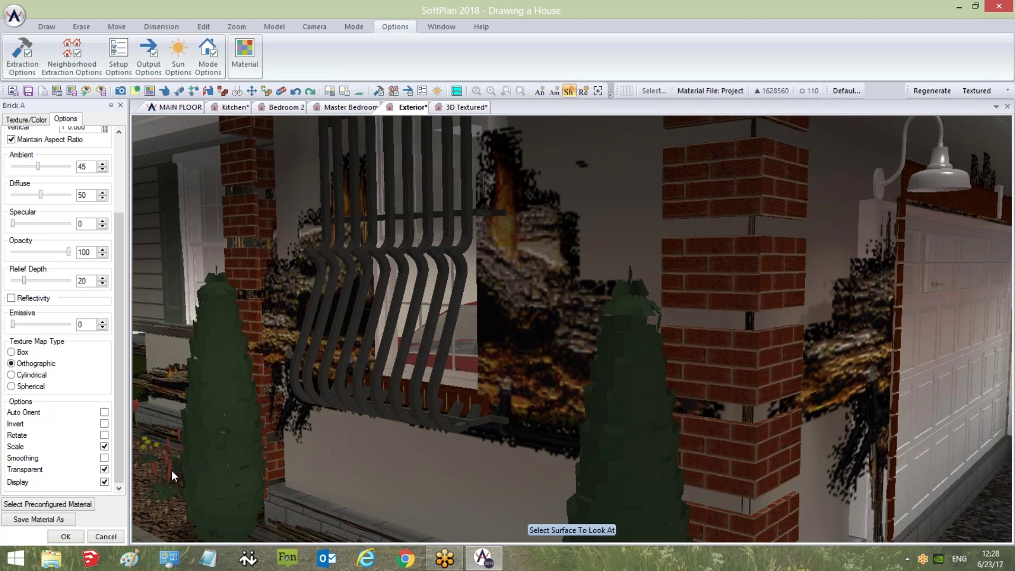
pyautogui.click(104, 469)
pyautogui.click(104, 446)
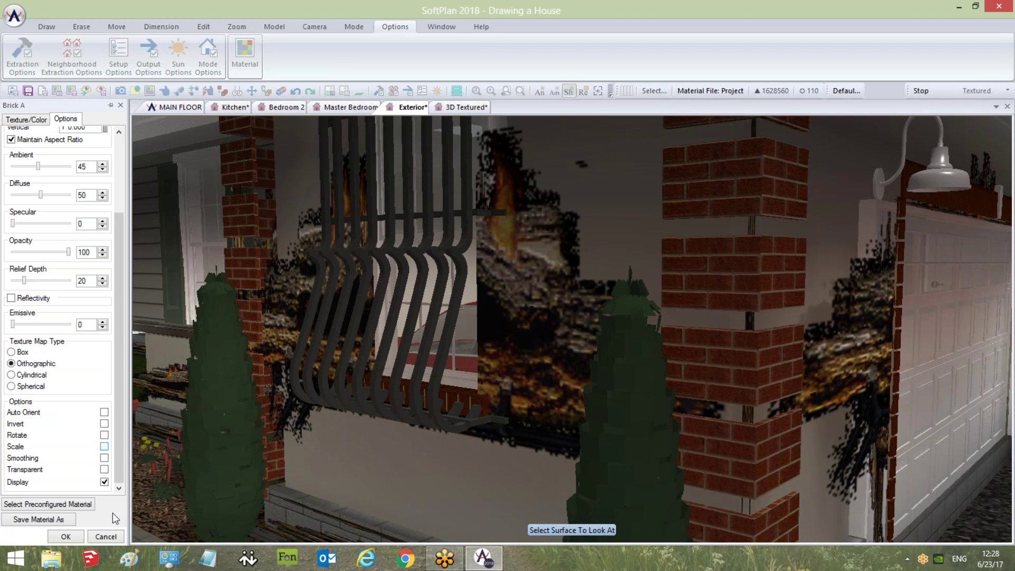
pyautogui.click(106, 536)
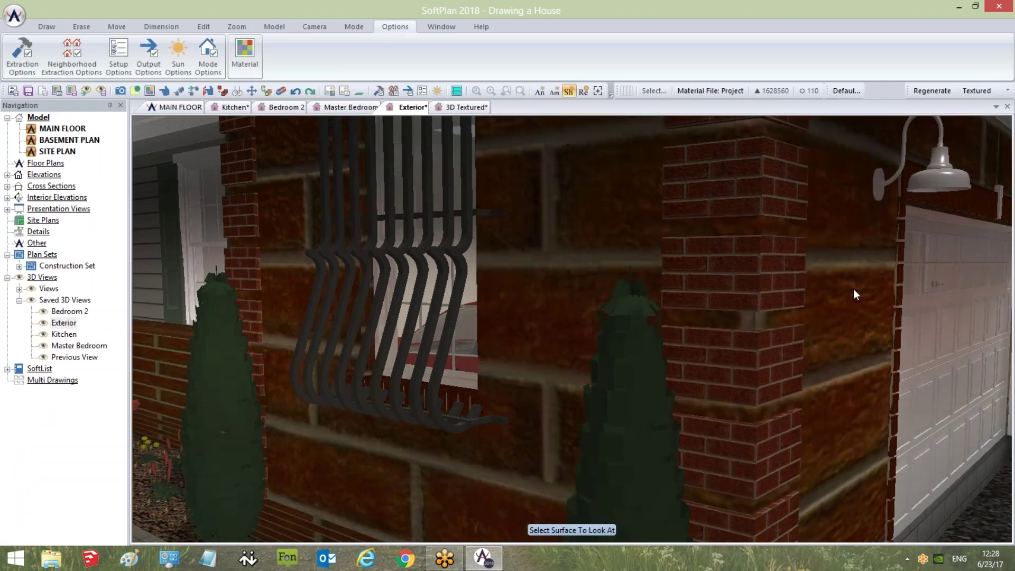
# Turn off Scale in the front wall's Brick A surface settings and apply the change
pyautogui.rightClick(555, 288)
pyautogui.click(592, 427)
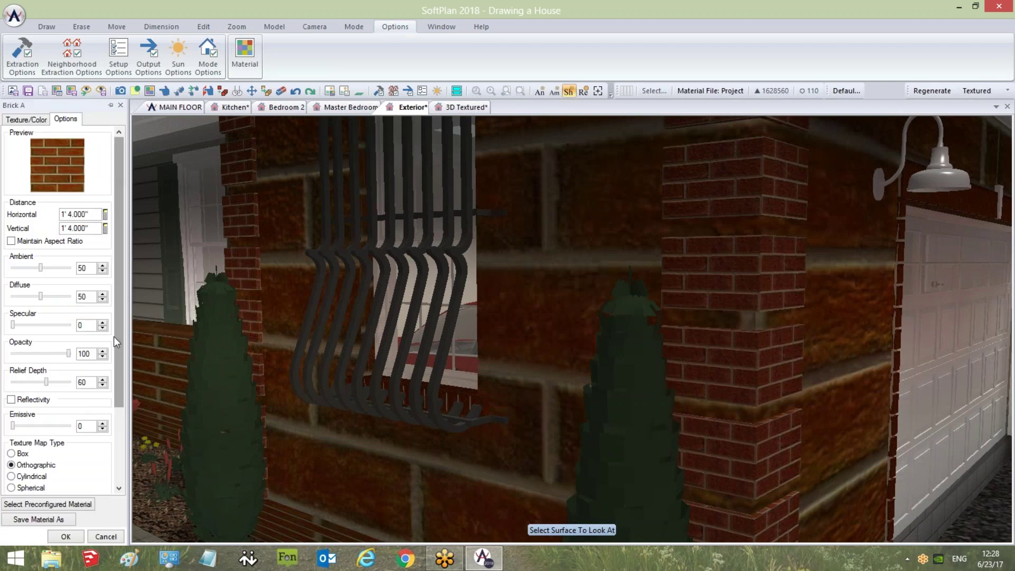
pyautogui.moveTo(119, 388); pyautogui.dragTo(112, 472)
pyautogui.click(105, 447)
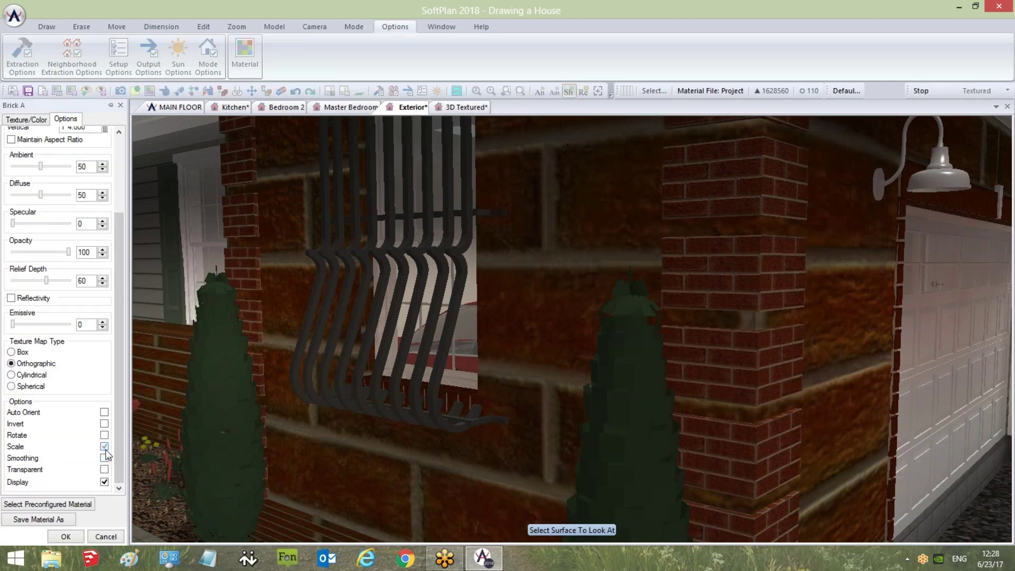
pyautogui.click(76, 536)
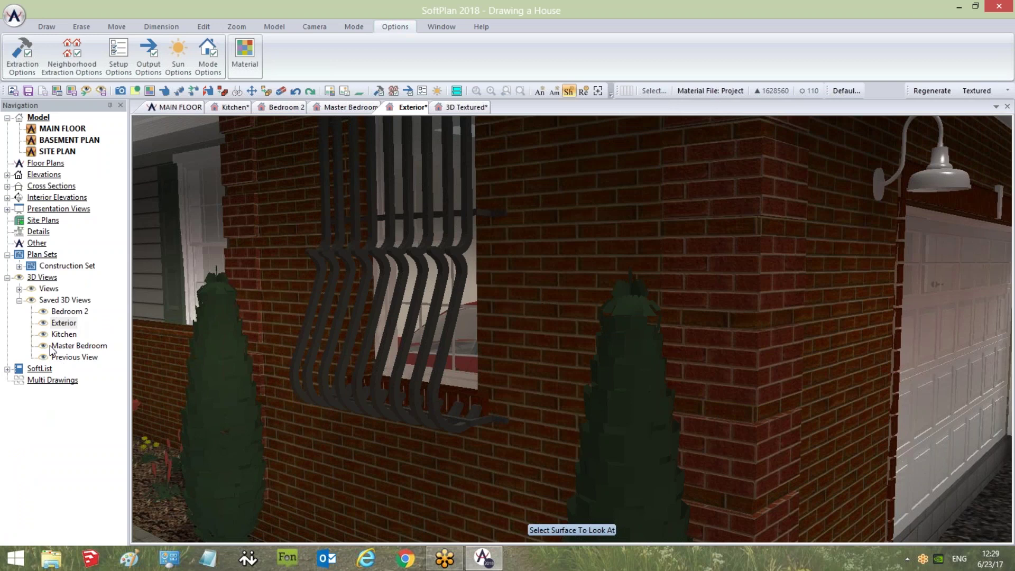
# Review the 3D Textured, Exterior, Master Bedroom, Bedroom 2 and Kitchen views, ending on the whole house in the Exterior view
pyautogui.click(468, 108)
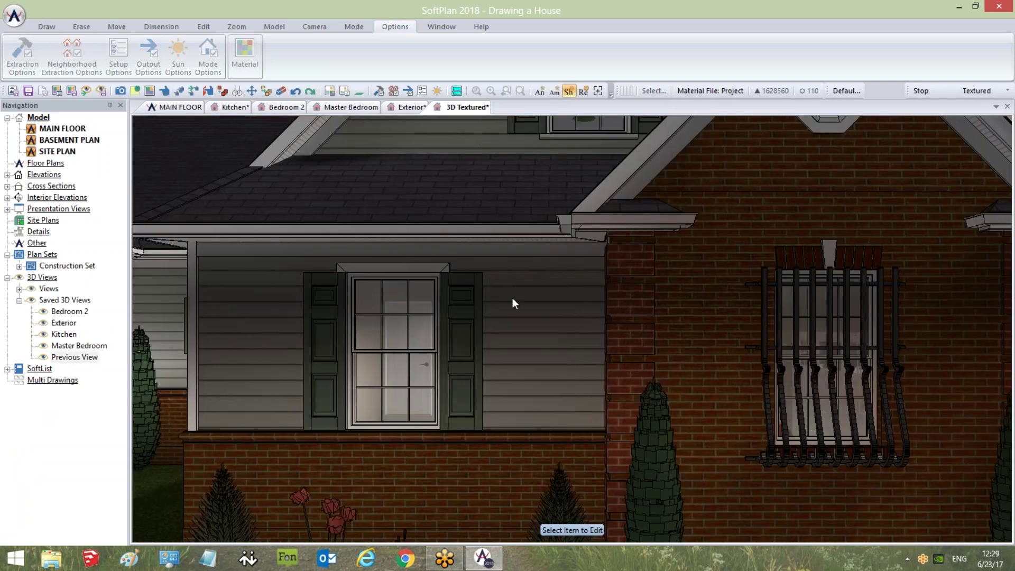
pyautogui.click(512, 297)
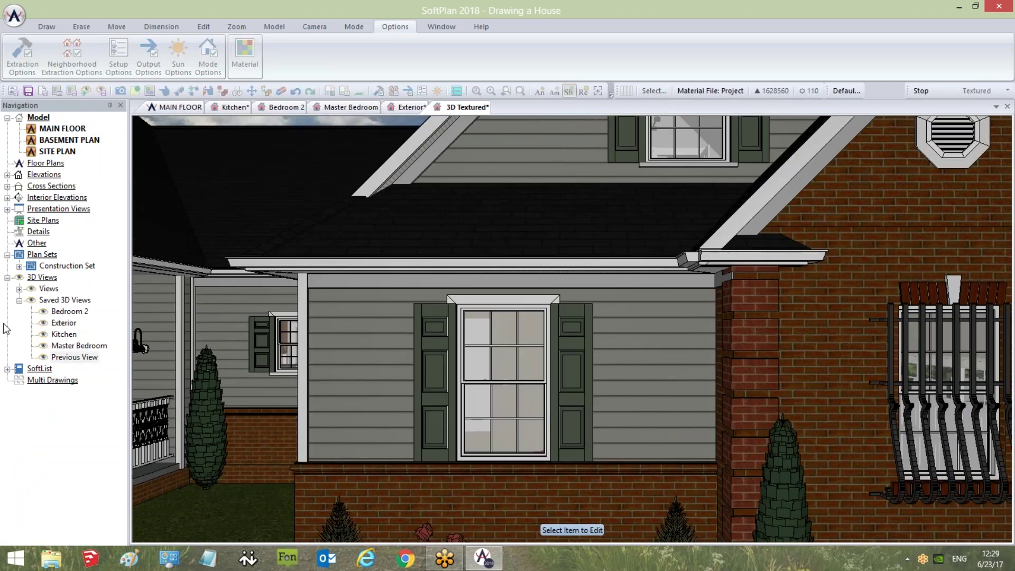
pyautogui.click(402, 106)
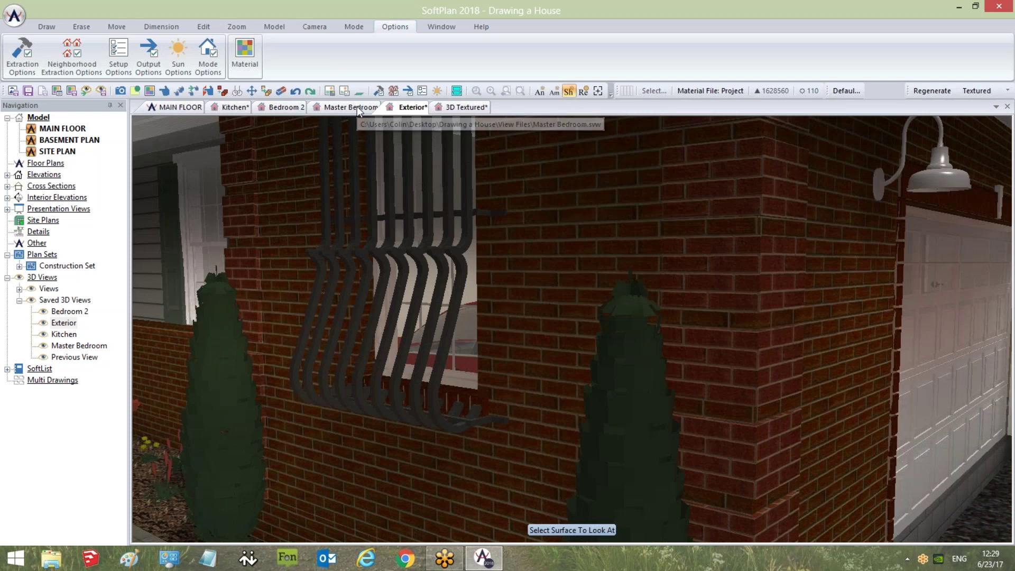
pyautogui.click(356, 106)
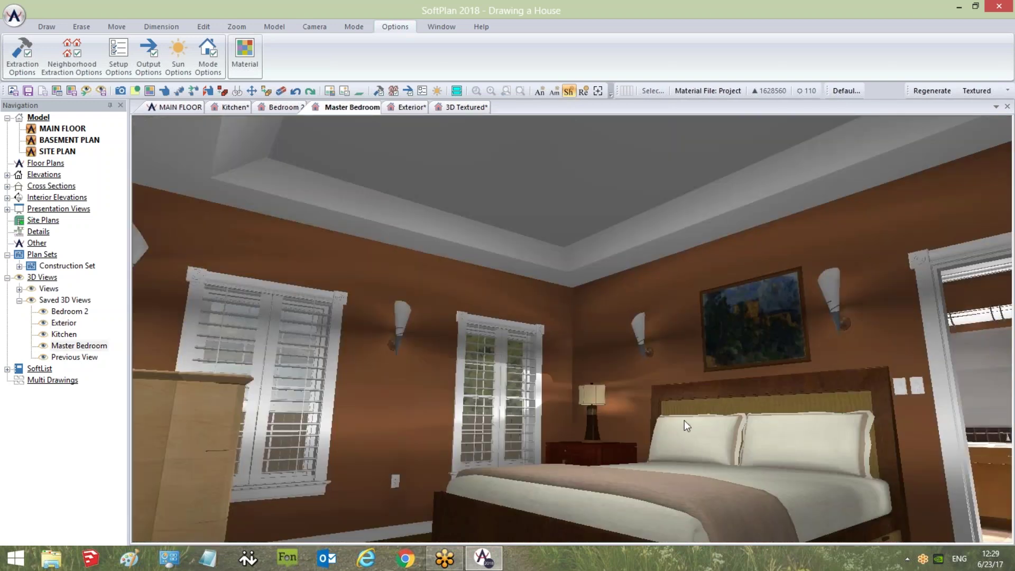
pyautogui.click(281, 106)
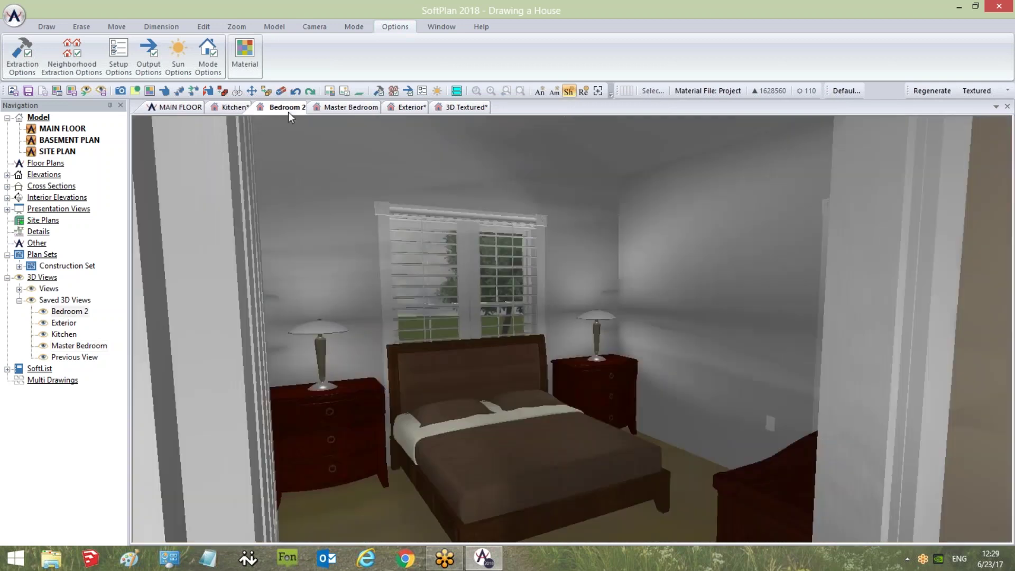
pyautogui.click(237, 105)
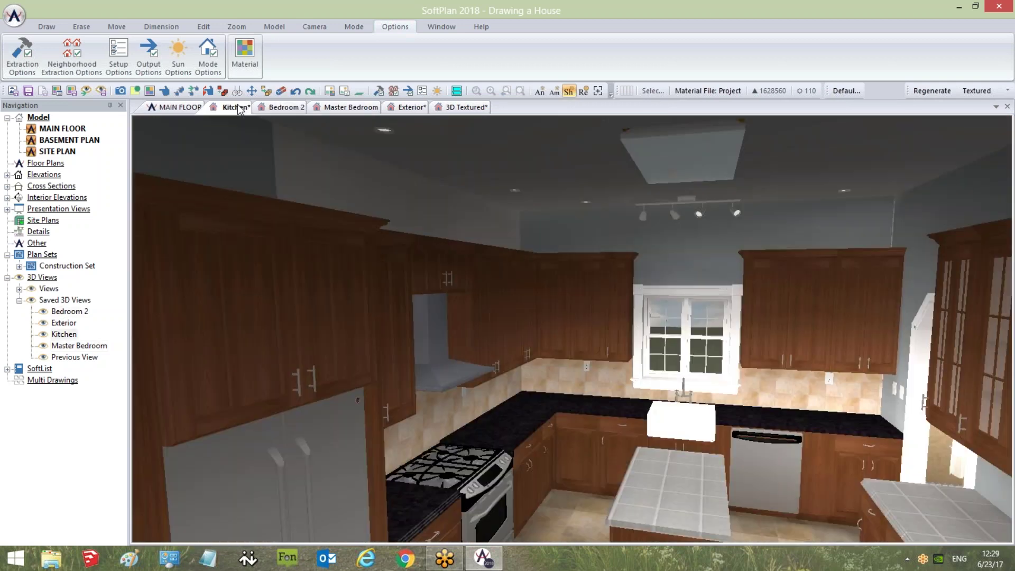
pyautogui.click(412, 107)
pyautogui.click(363, 275)
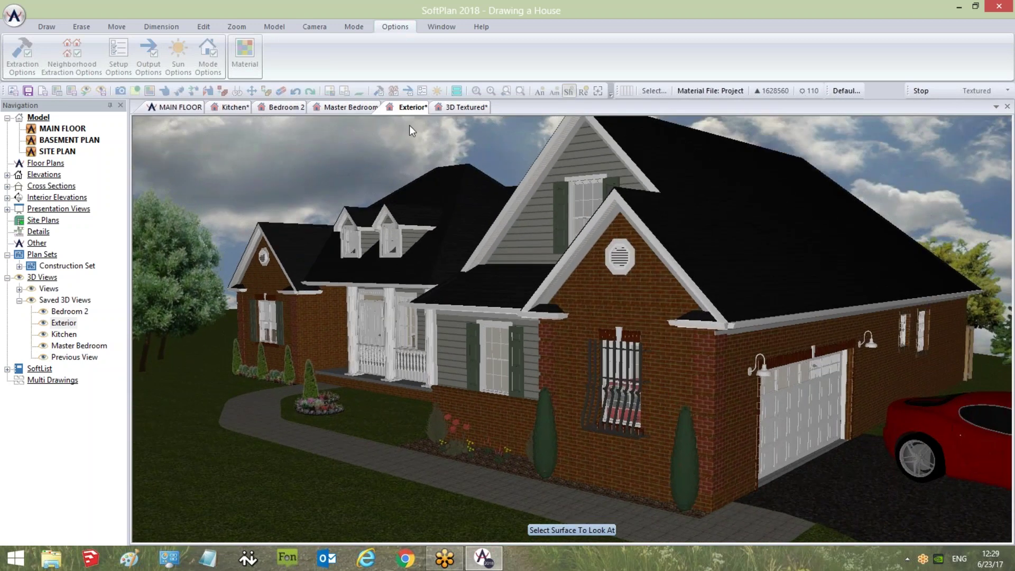
# Frame the back porch in the 3D Textured view and check the line options in its mode options
pyautogui.click(465, 107)
pyautogui.moveTo(553, 349); pyautogui.dragTo(617, 208)
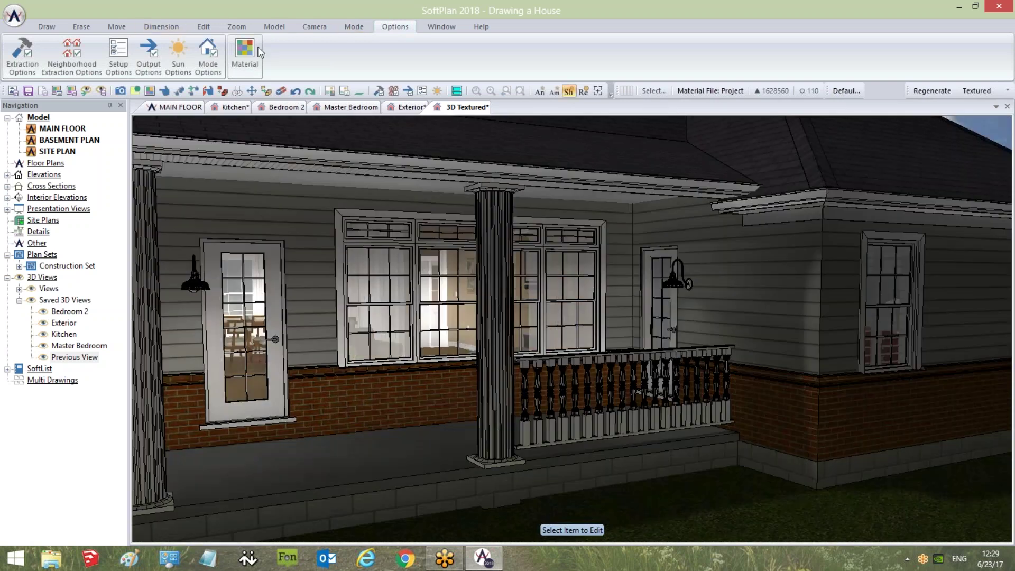
pyautogui.click(208, 53)
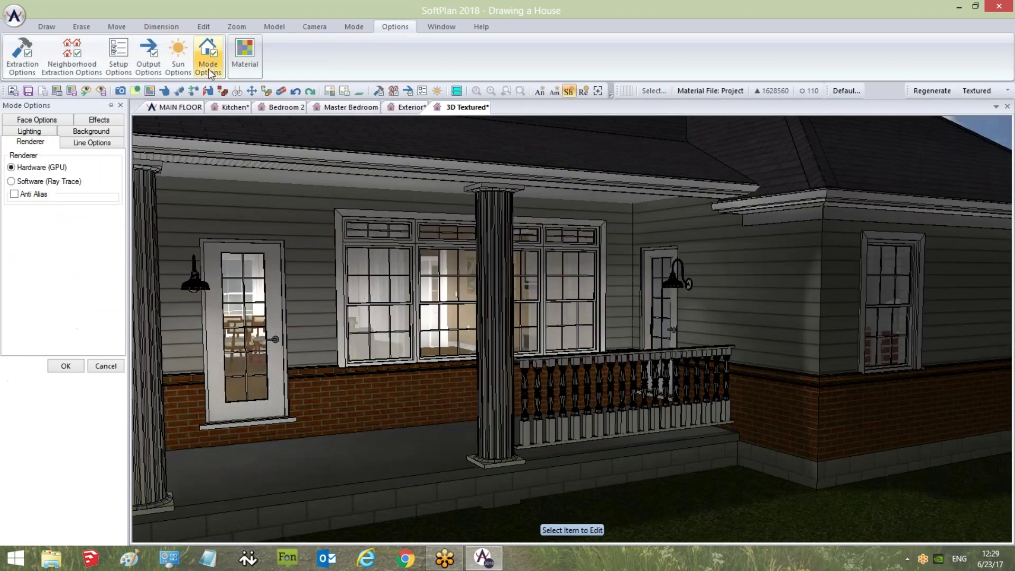
pyautogui.click(87, 144)
pyautogui.click(66, 367)
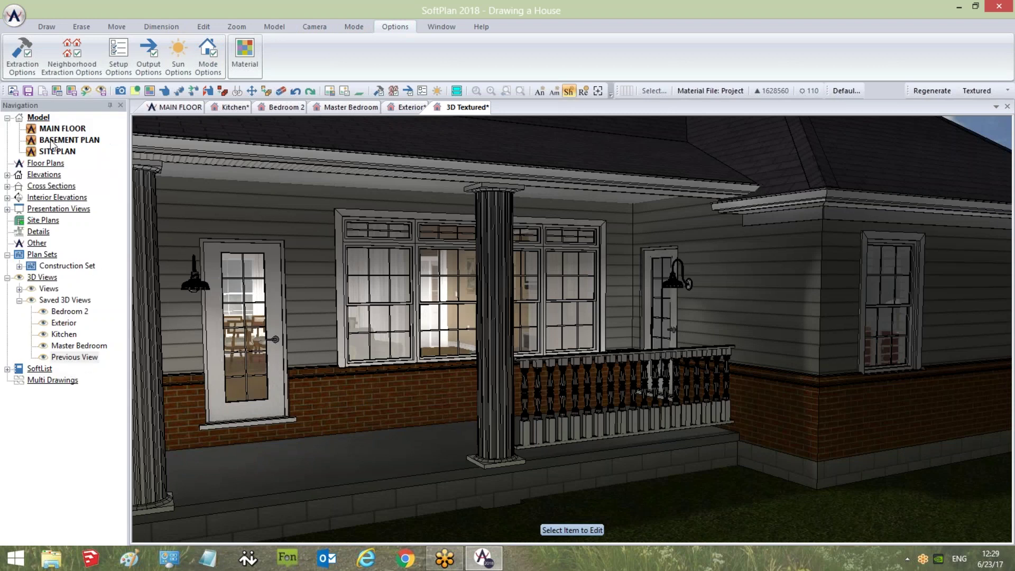
# Save the current 3D view as a view file named Back Porch
pyautogui.click(15, 16)
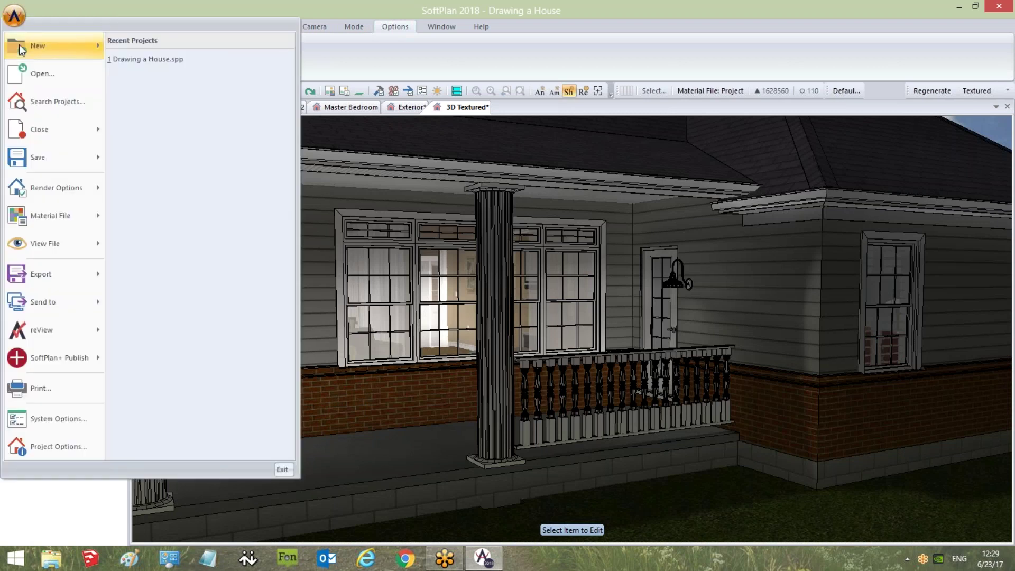
pyautogui.moveTo(90, 247)
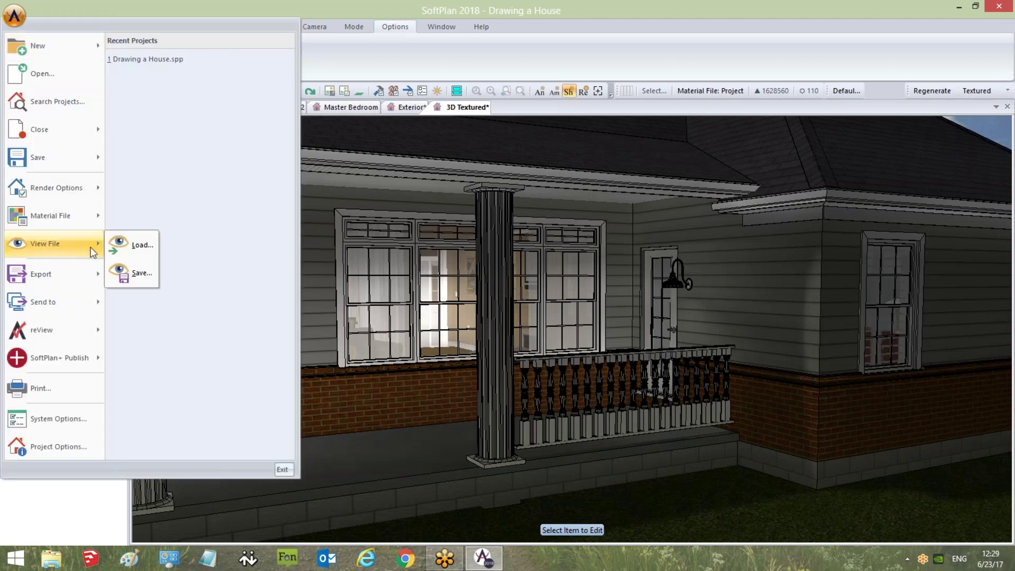
pyautogui.click(140, 272)
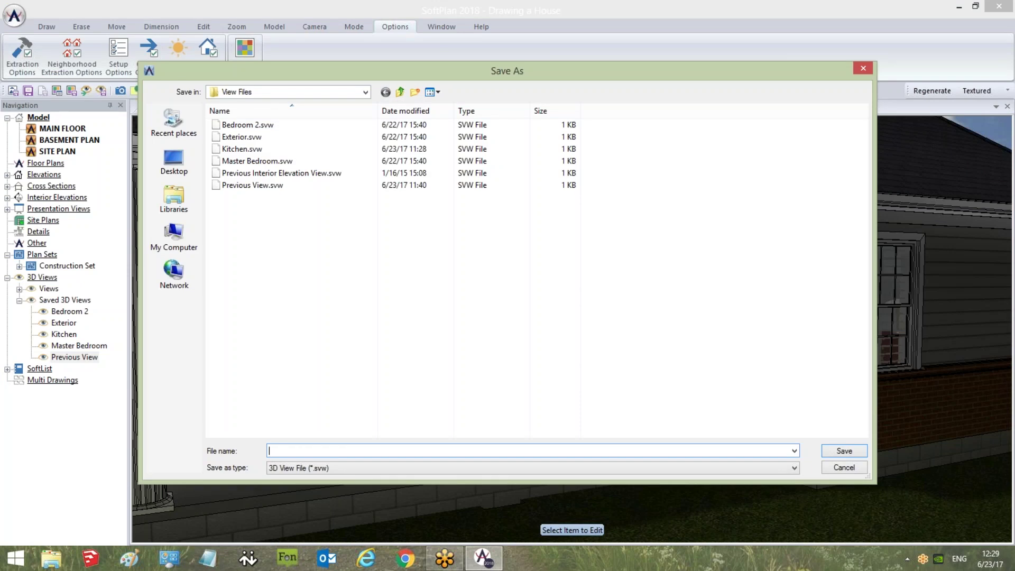
pyautogui.write('Back Porch')
pyautogui.click(835, 449)
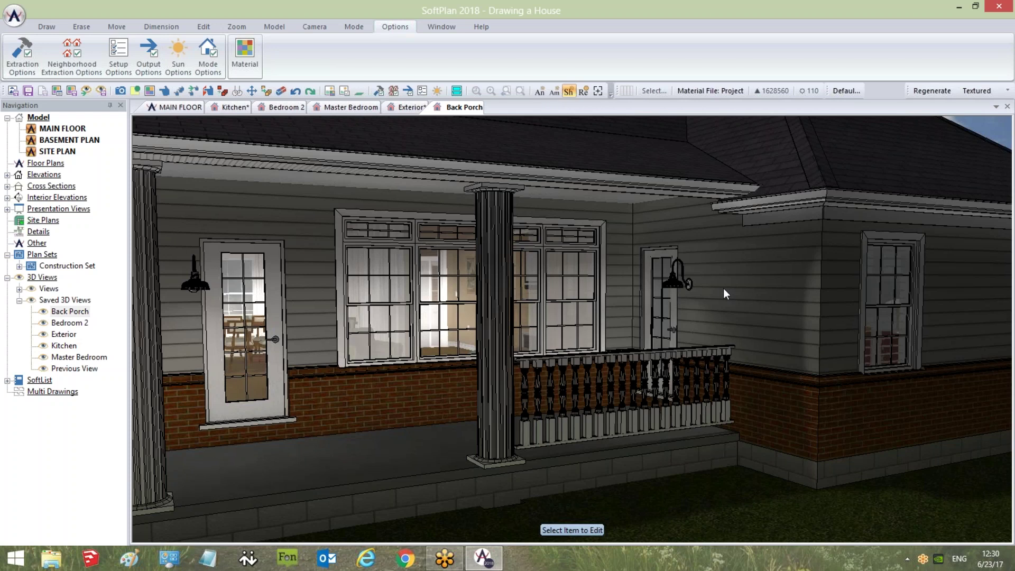
# Inspect the square banding under the eave beside the back porch and the editing commands available for it
pyautogui.scroll(3, 723, 288)
pyautogui.scroll(4, 743, 296)
pyautogui.scroll(3, 735, 295)
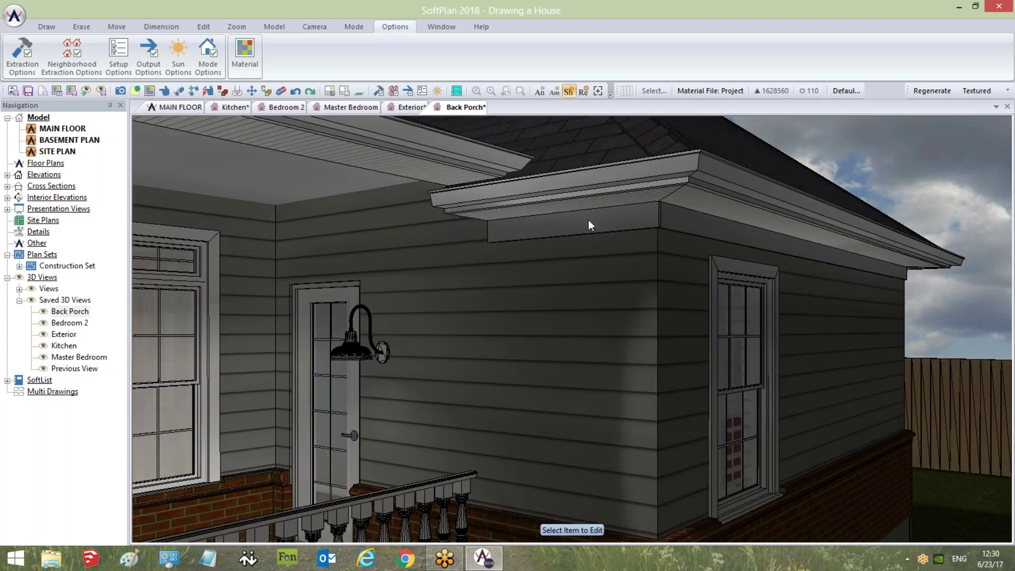
pyautogui.rightClick(589, 221)
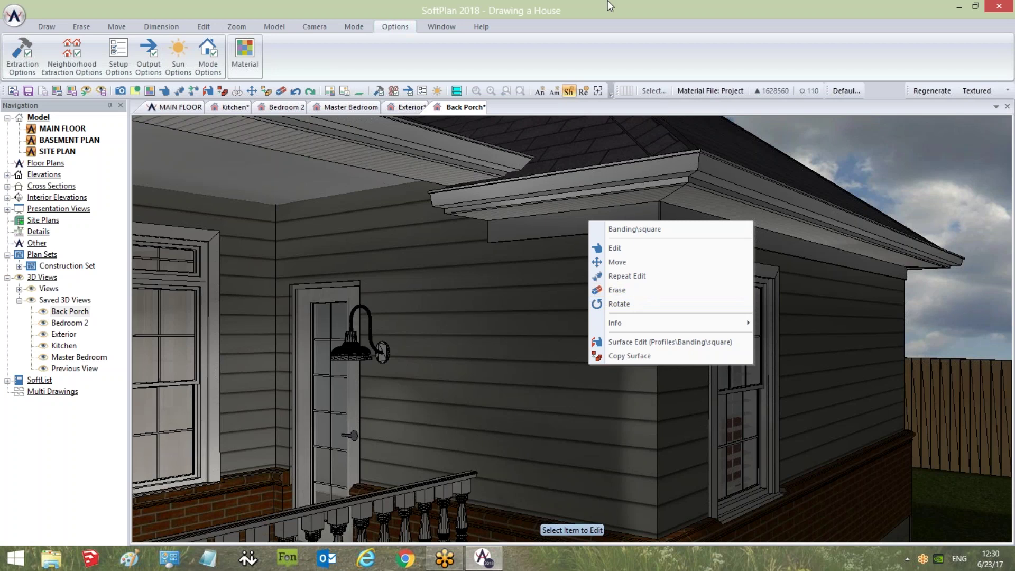
pyautogui.click(506, 258)
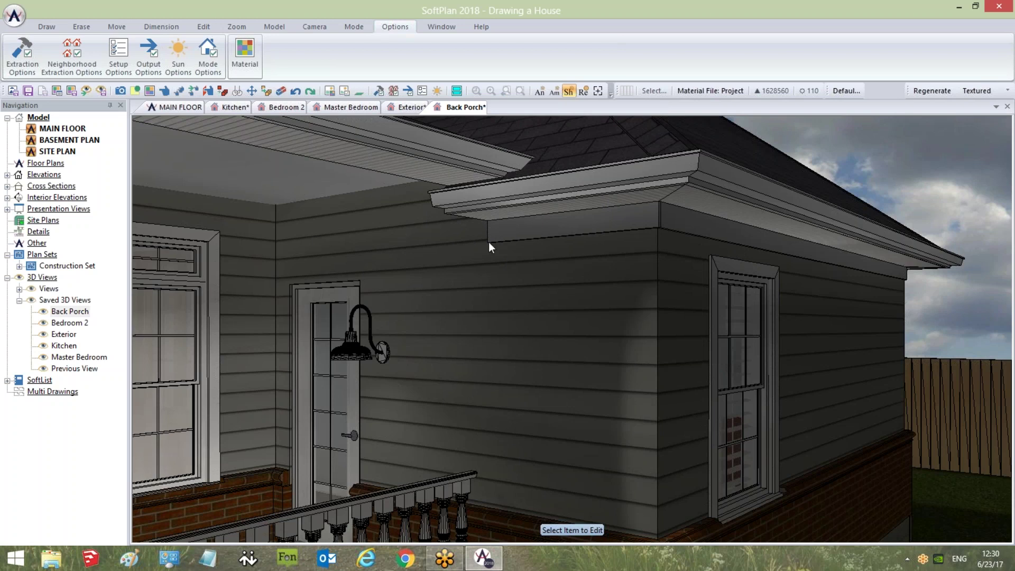
# Erase the square banding under the eave on the side wall beside the back porch
pyautogui.rightClick(549, 235)
pyautogui.click(588, 299)
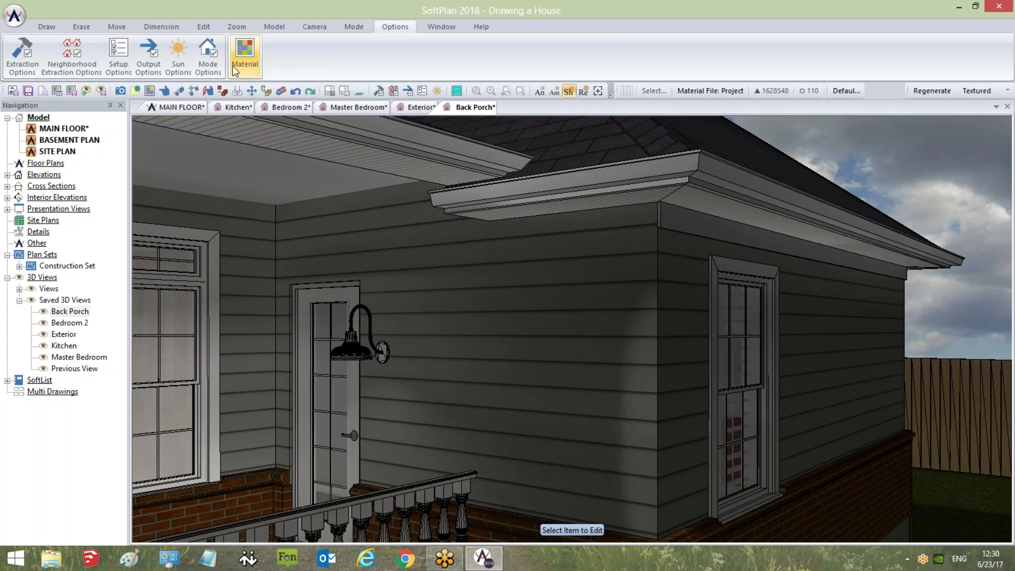
pyautogui.click(213, 60)
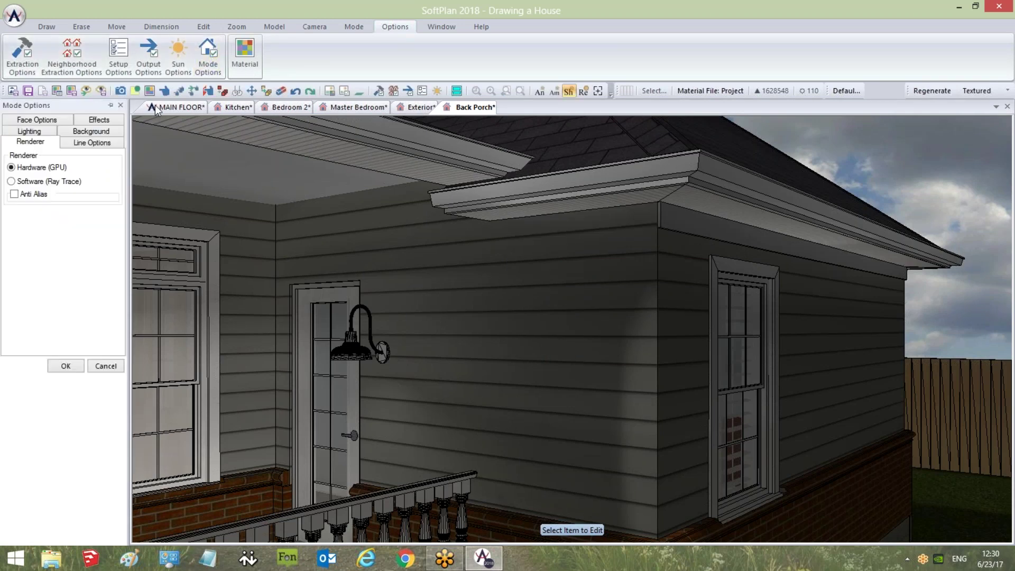
pyautogui.click(110, 146)
pyautogui.click(105, 366)
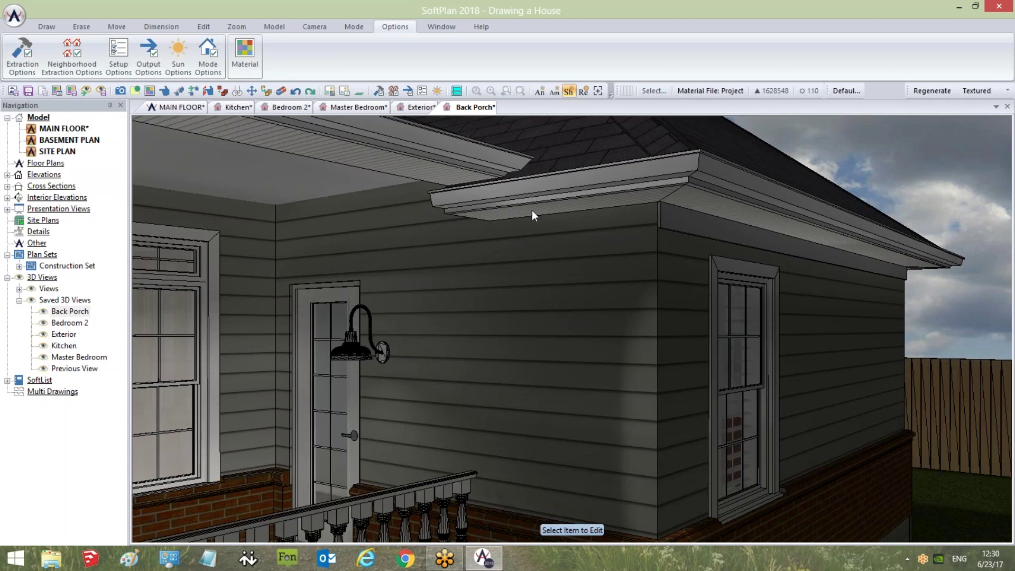
# Start a new 3D profile with the square symbol from the Banding library
pyautogui.click(47, 26)
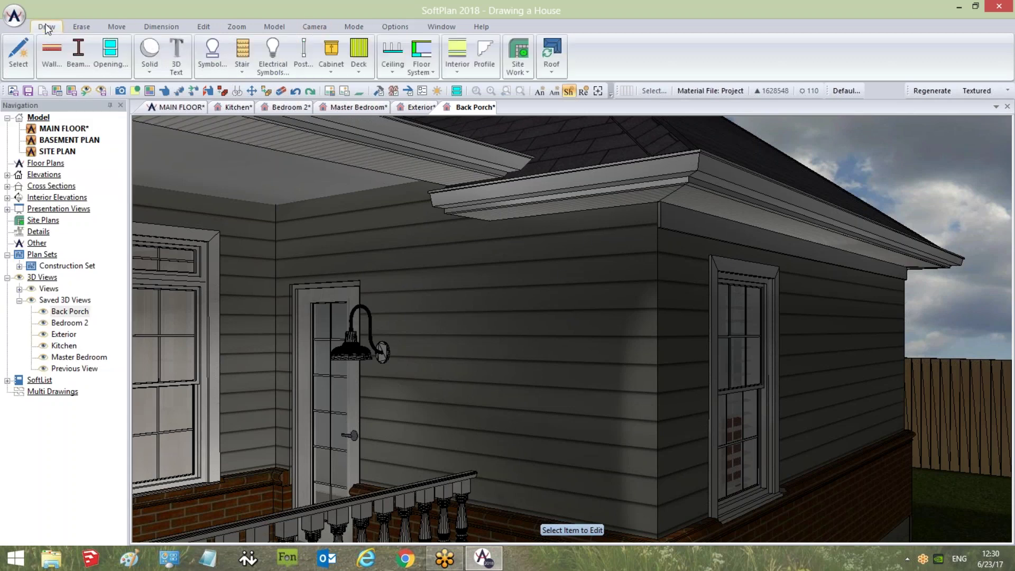
pyautogui.click(487, 59)
pyautogui.moveTo(805, 177); pyautogui.dragTo(804, 253)
pyautogui.click(593, 279)
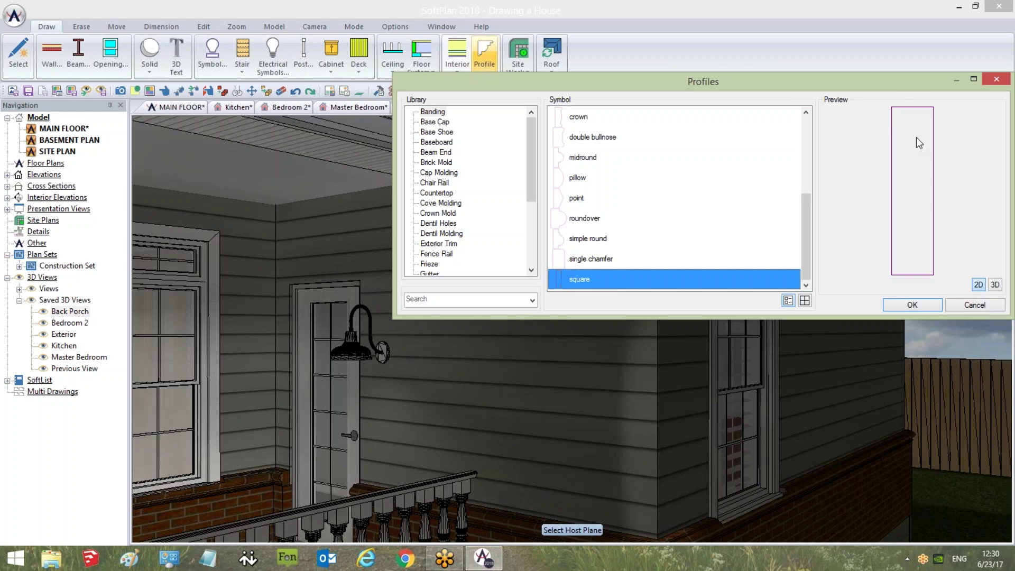
pyautogui.click(717, 398)
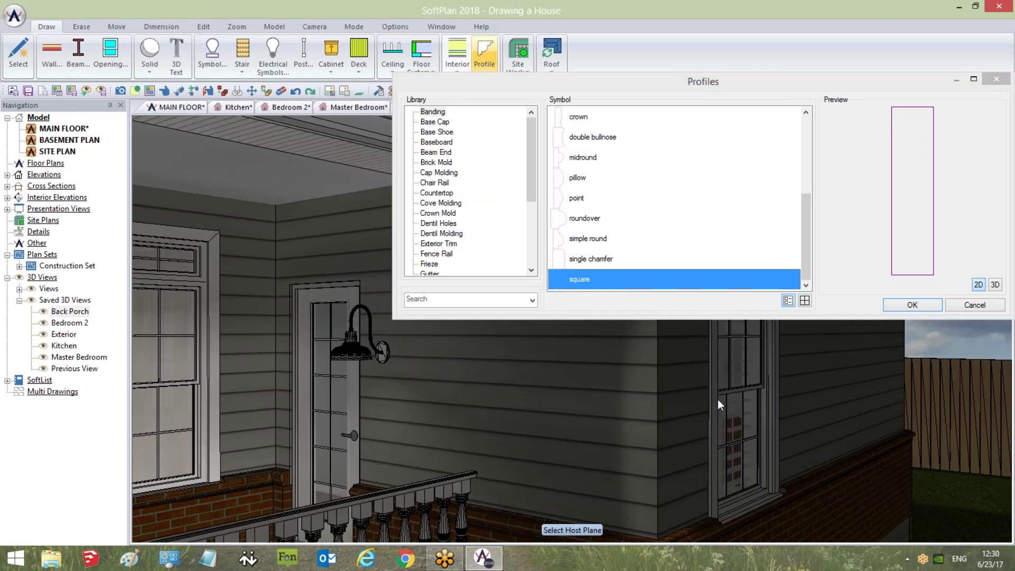
pyautogui.click(911, 306)
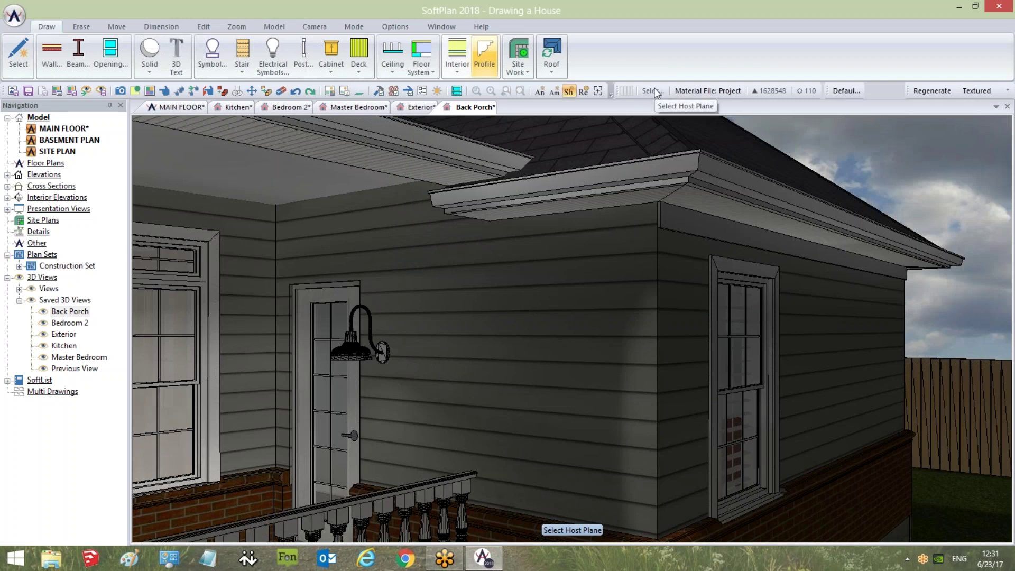
# With cursor snap on, run the banding along the porch-side wall directly beneath the soffit to the house corner
pyautogui.click(557, 247)
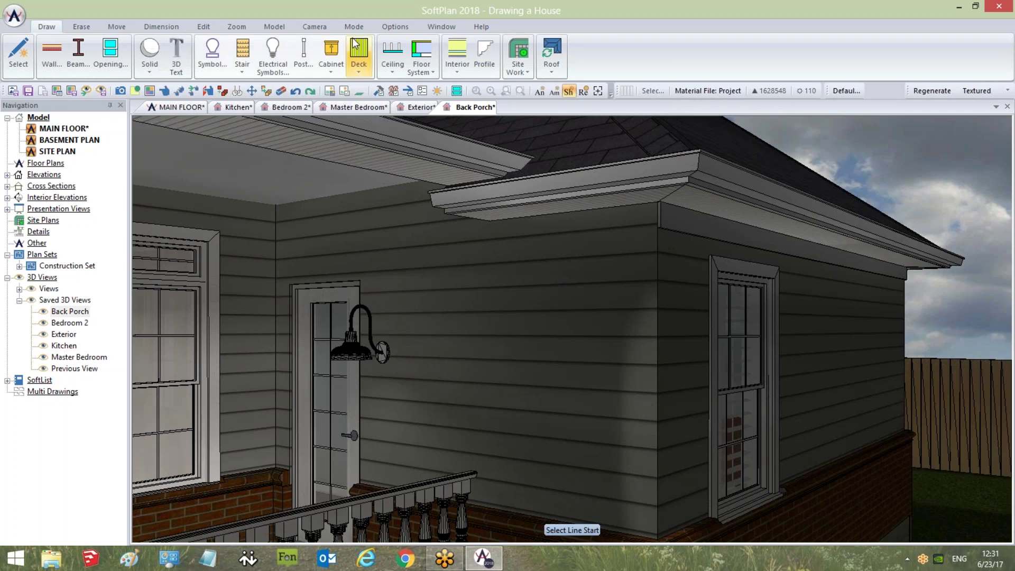
pyautogui.click(237, 91)
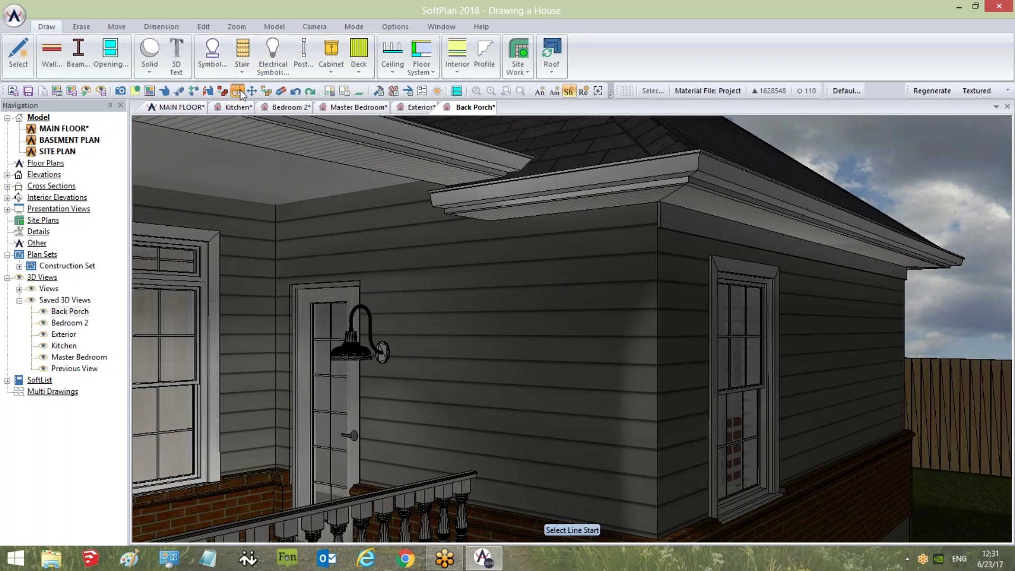
pyautogui.click(488, 221)
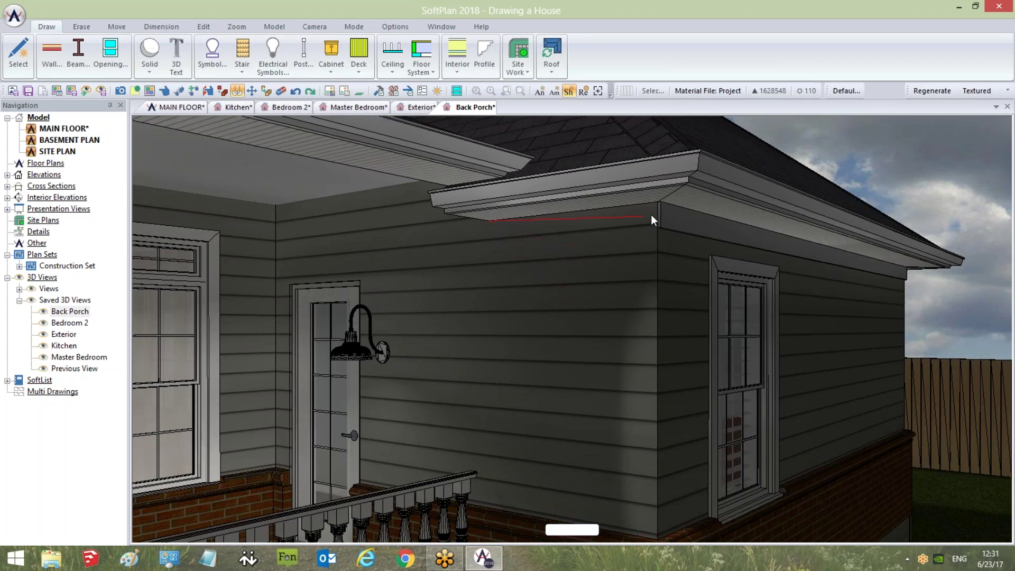
pyautogui.click(660, 201)
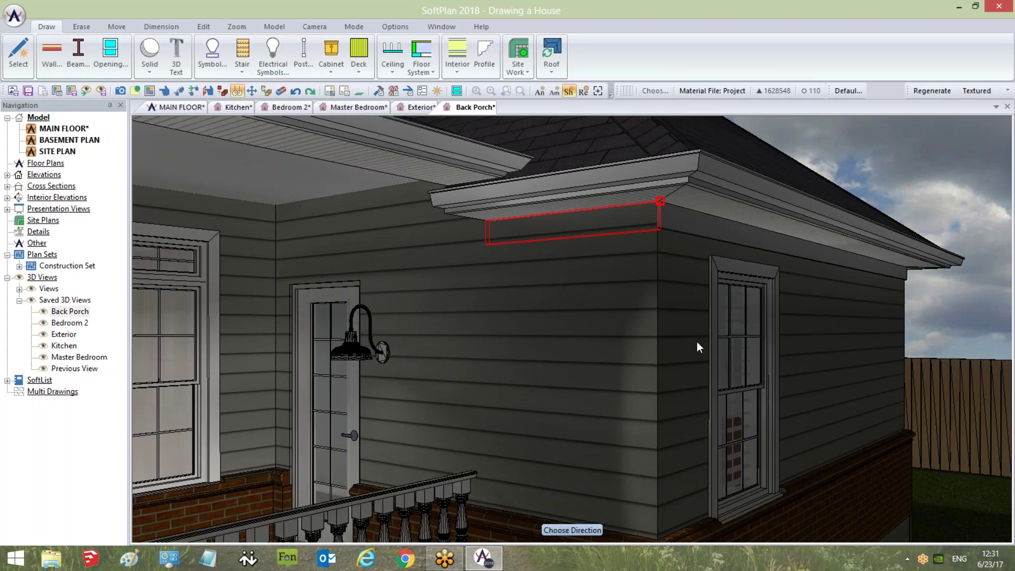
pyautogui.click(748, 343)
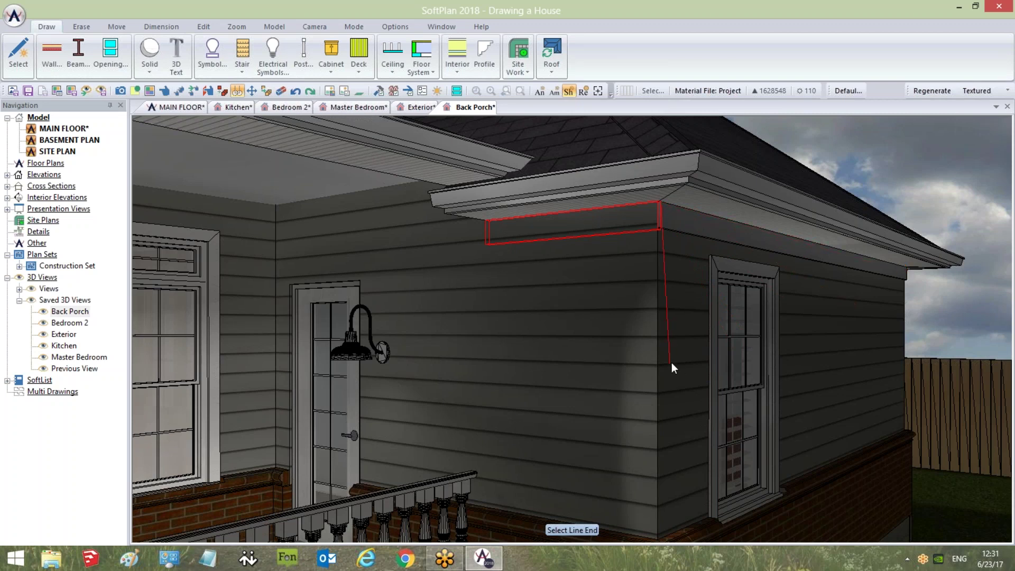
pyautogui.click(718, 316)
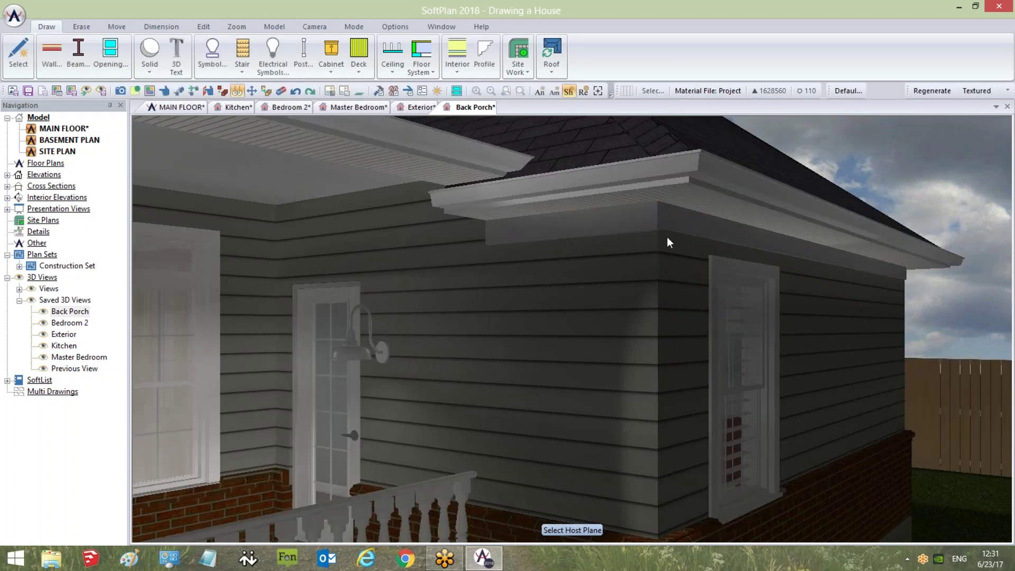
# Override the new square banding's size with a height of 5.5 inches and a thickness of 0.75 inches
pyautogui.scroll(5, 656, 265)
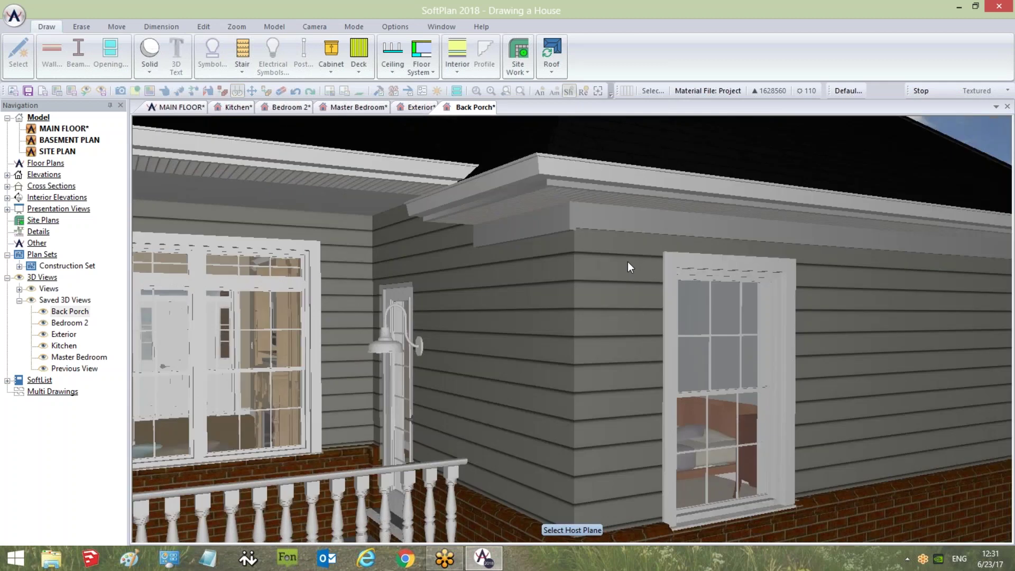
pyautogui.scroll(5, 617, 266)
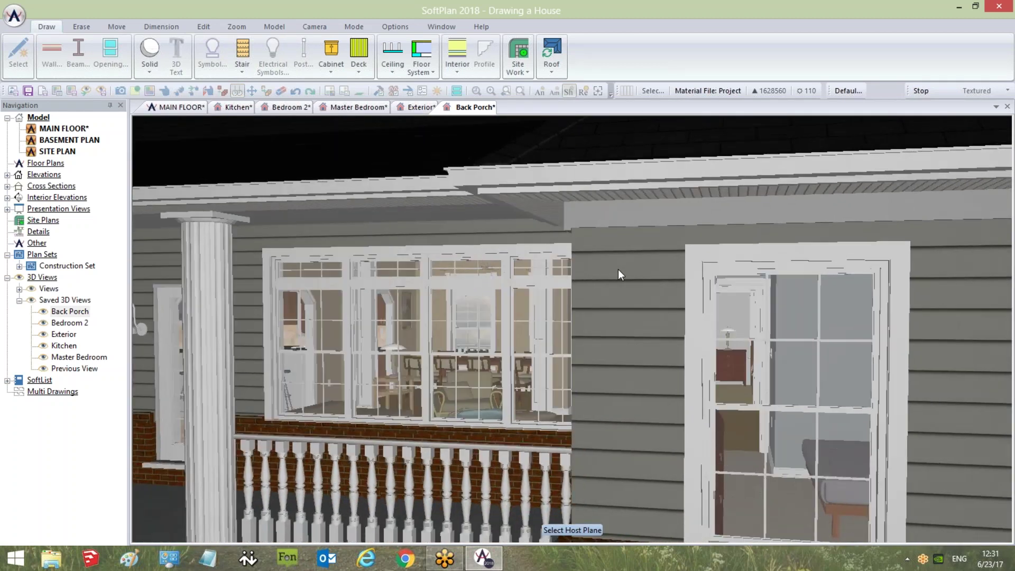
pyautogui.scroll(-3, 634, 269)
pyautogui.scroll(4, 563, 246)
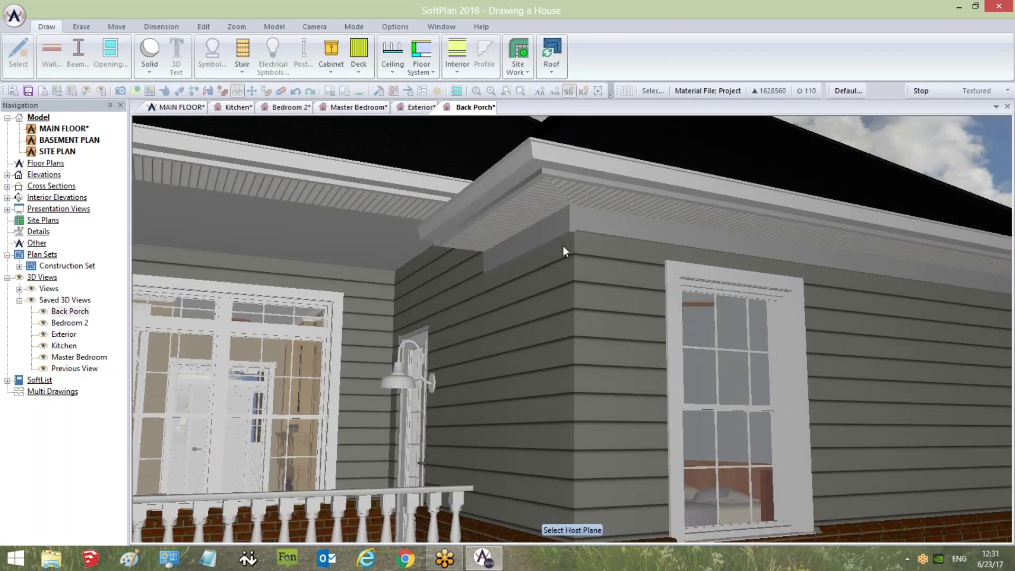
pyautogui.scroll(5, 568, 240)
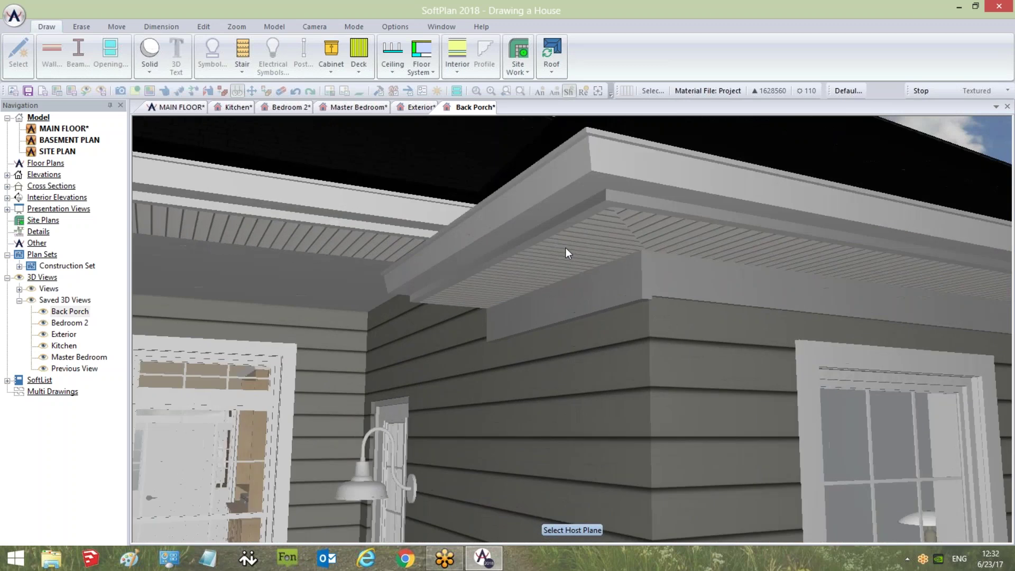
pyautogui.scroll(5, 564, 248)
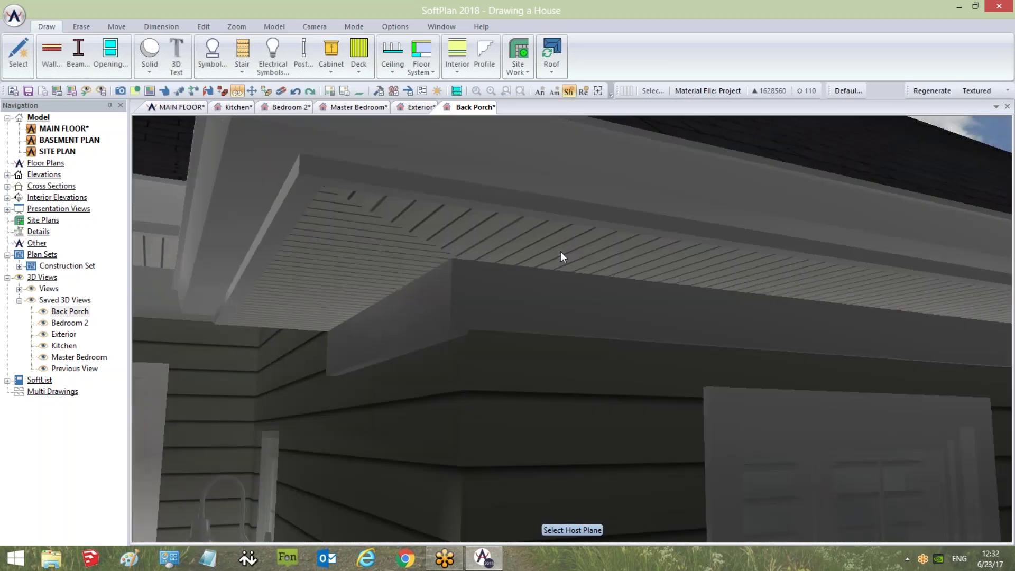
pyautogui.rightClick(408, 317)
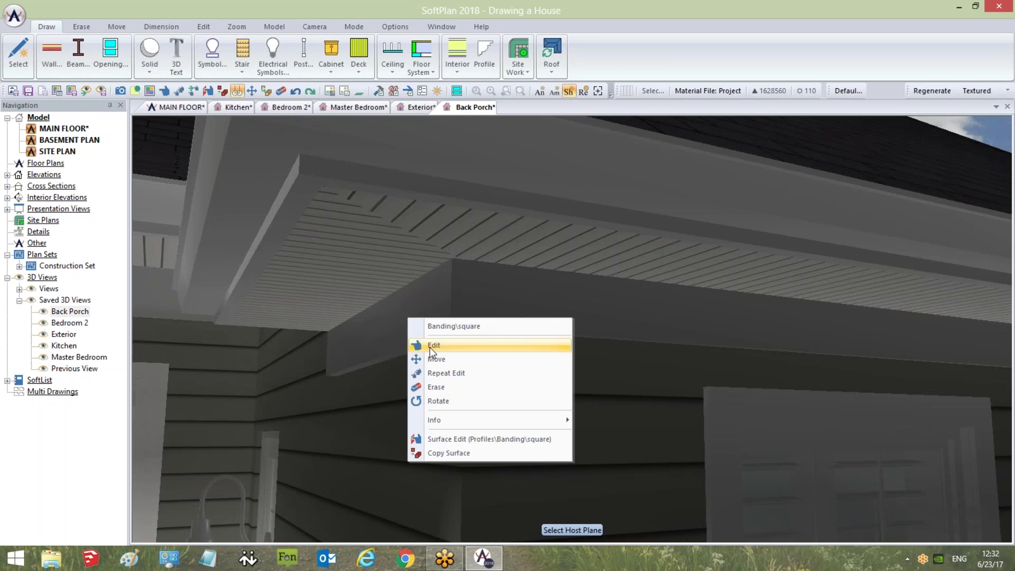
pyautogui.click(429, 346)
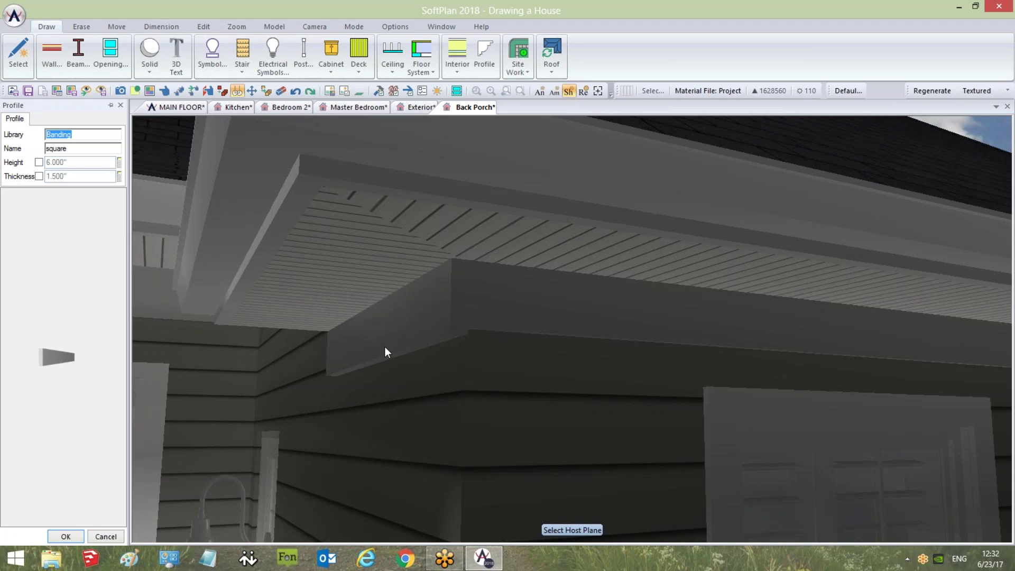
pyautogui.click(38, 162)
pyautogui.click(40, 176)
pyautogui.doubleClick(85, 163)
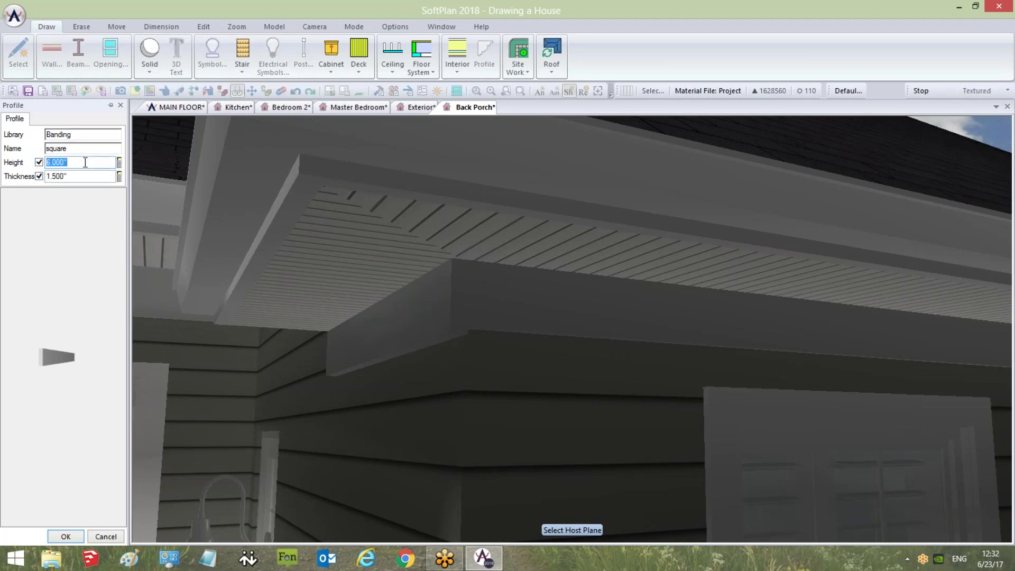
pyautogui.write('5.5')
pyautogui.press('Return')
pyautogui.doubleClick(88, 175)
pyautogui.write('.75')
pyautogui.press('Return')
pyautogui.click(77, 535)
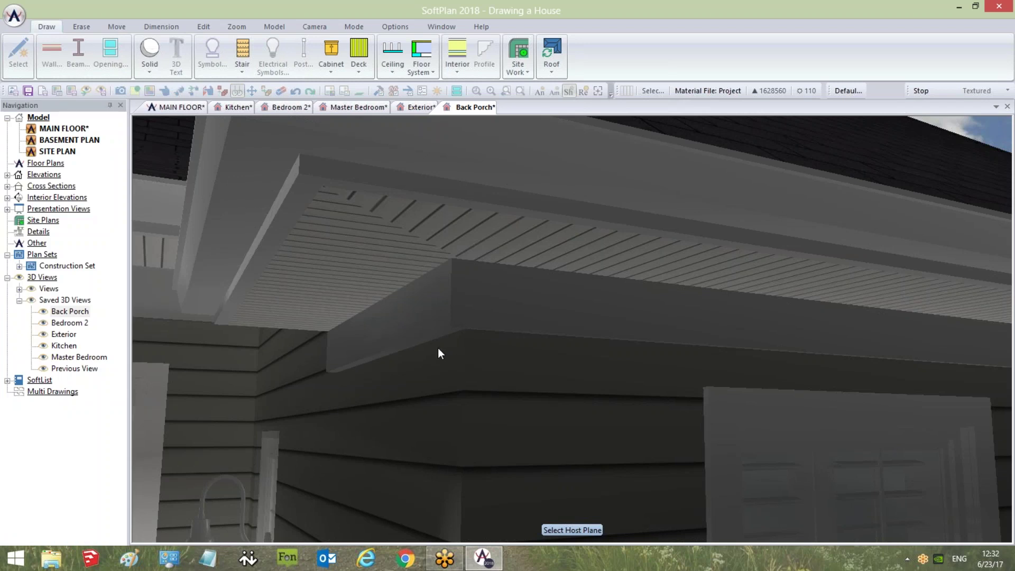
# Examine the settings of the Classic Brick banding around Bedroom # 4 in the MAIN FLOOR plan
pyautogui.moveTo(439, 349); pyautogui.dragTo(558, 245)
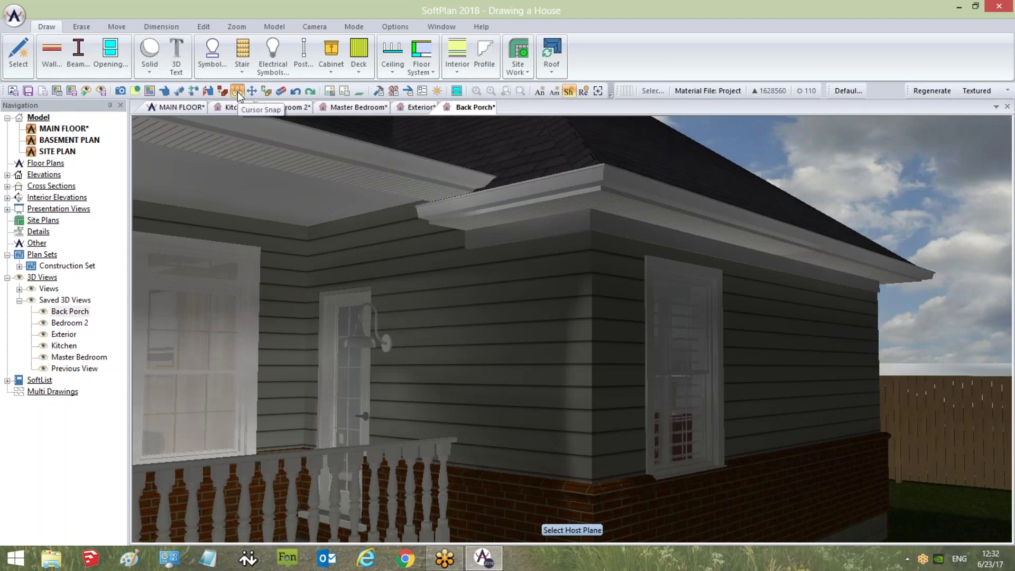
pyautogui.click(176, 108)
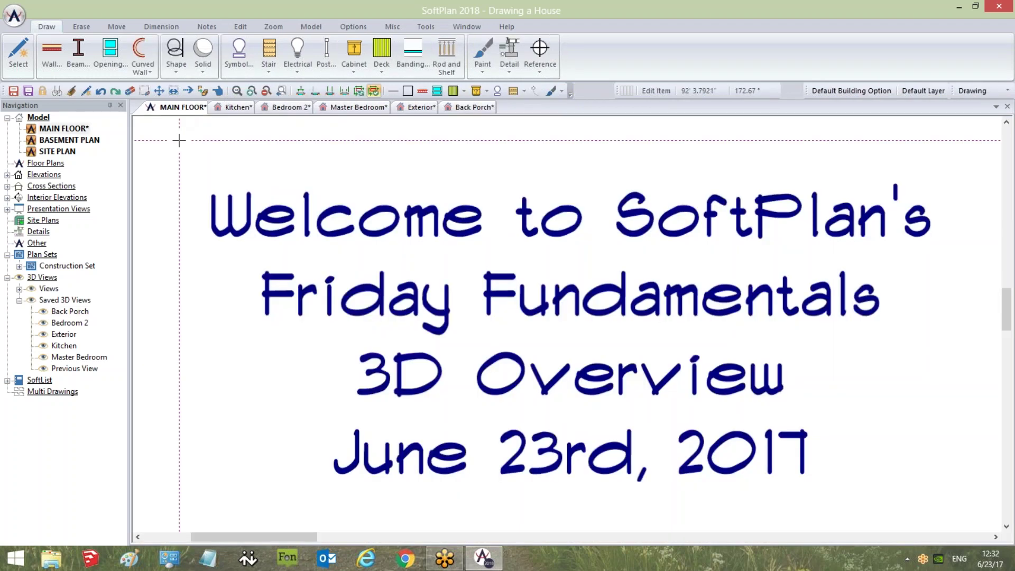
pyautogui.scroll(-3, 389, 294)
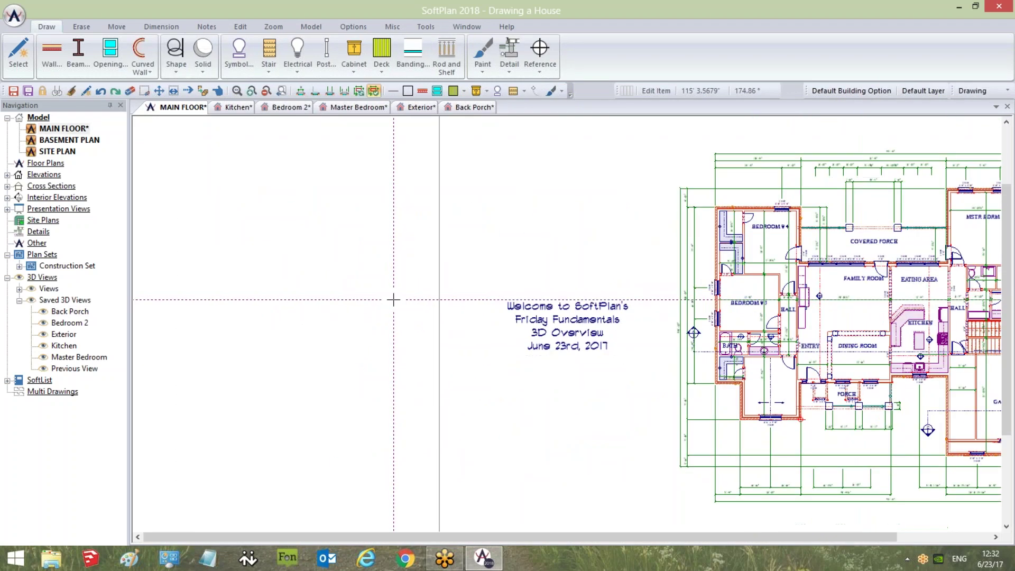
pyautogui.scroll(5, 417, 296)
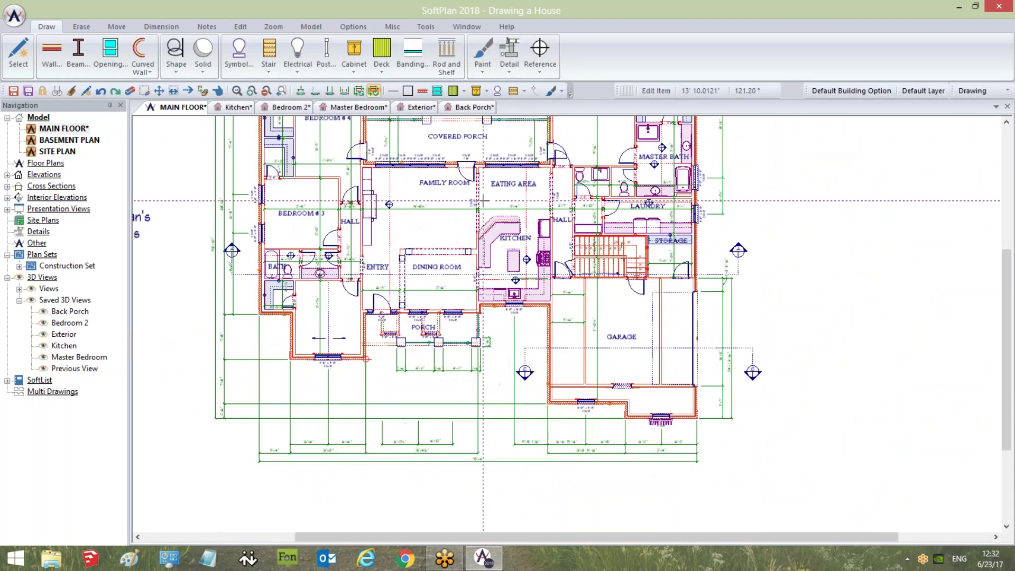
pyautogui.scroll(3, 569, 321)
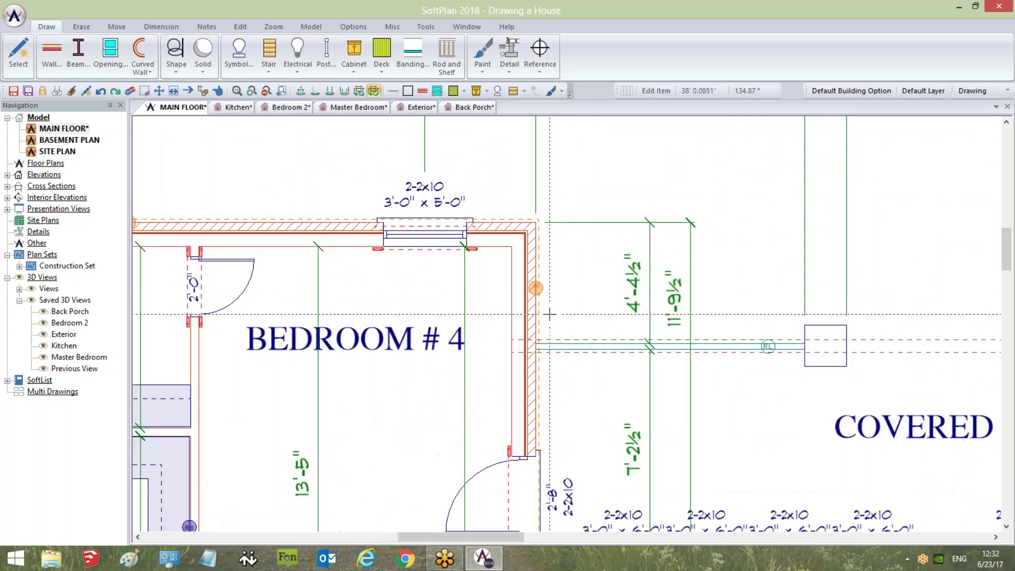
pyautogui.rightClick(538, 274)
pyautogui.moveTo(554, 284)
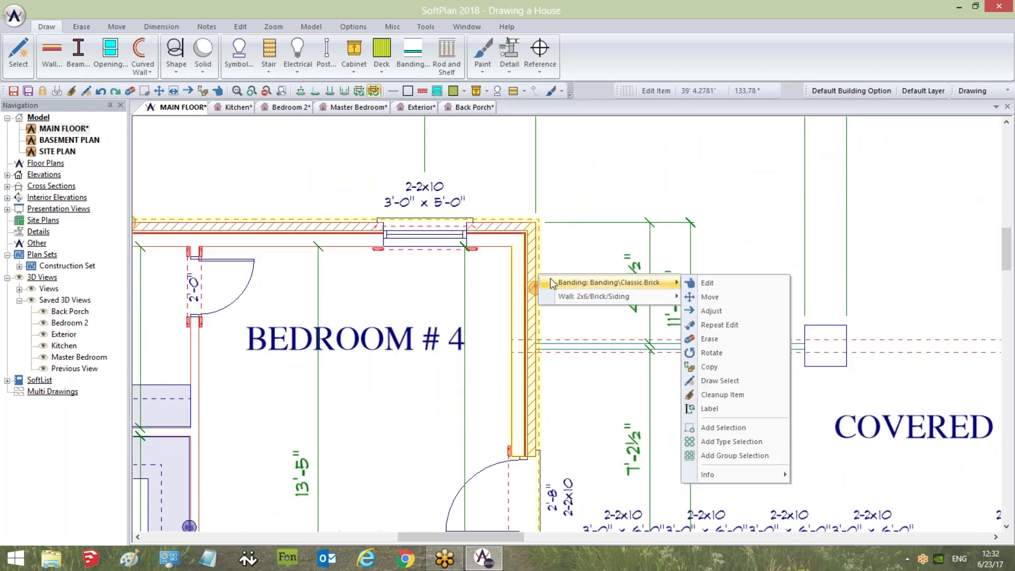
pyautogui.click(689, 283)
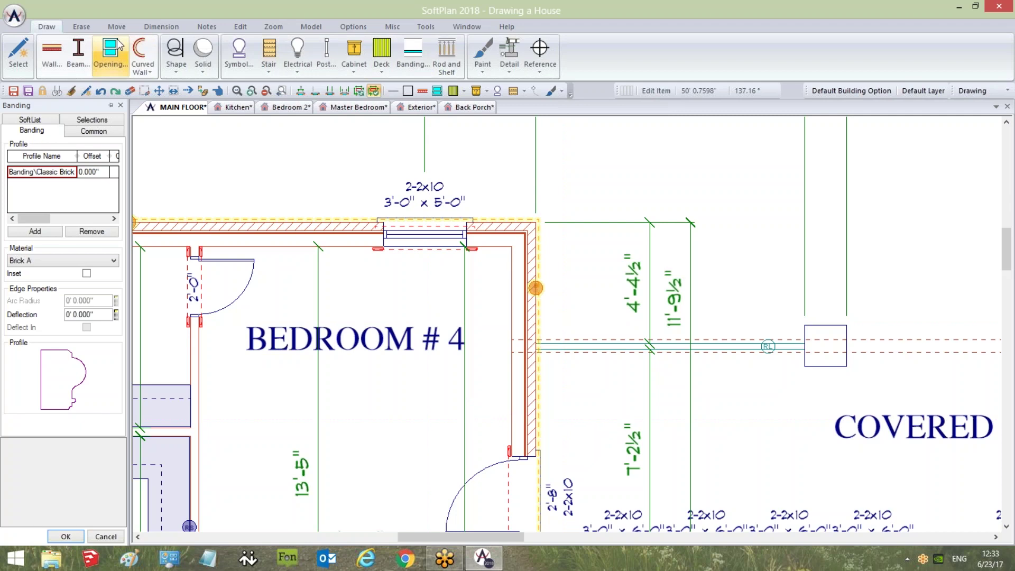
# Check the materials offered for drawing a new Bullnose banding in the floor plan, without drawing one
pyautogui.click(409, 65)
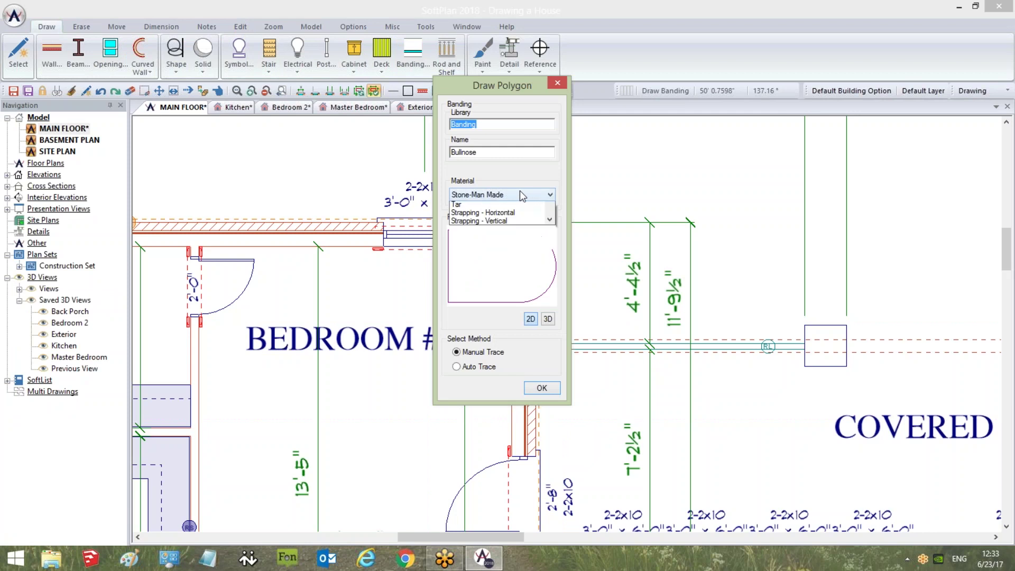
pyautogui.click(521, 191)
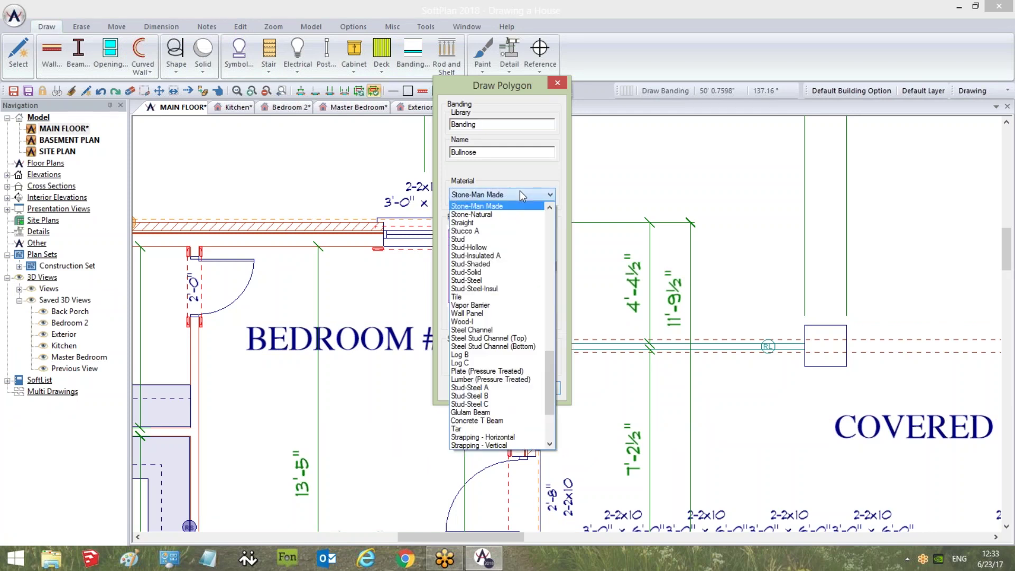
pyautogui.click(562, 93)
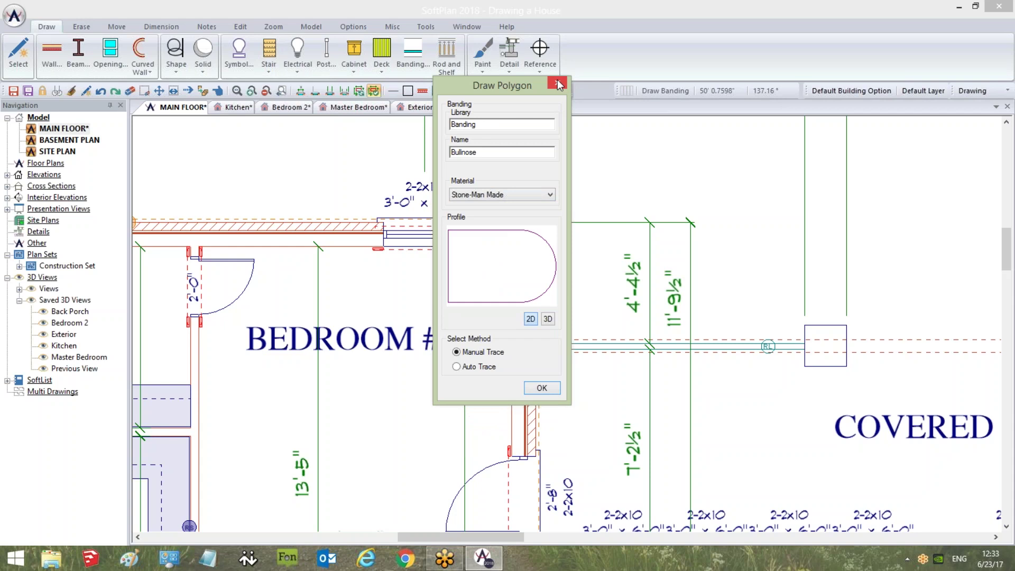
pyautogui.click(558, 83)
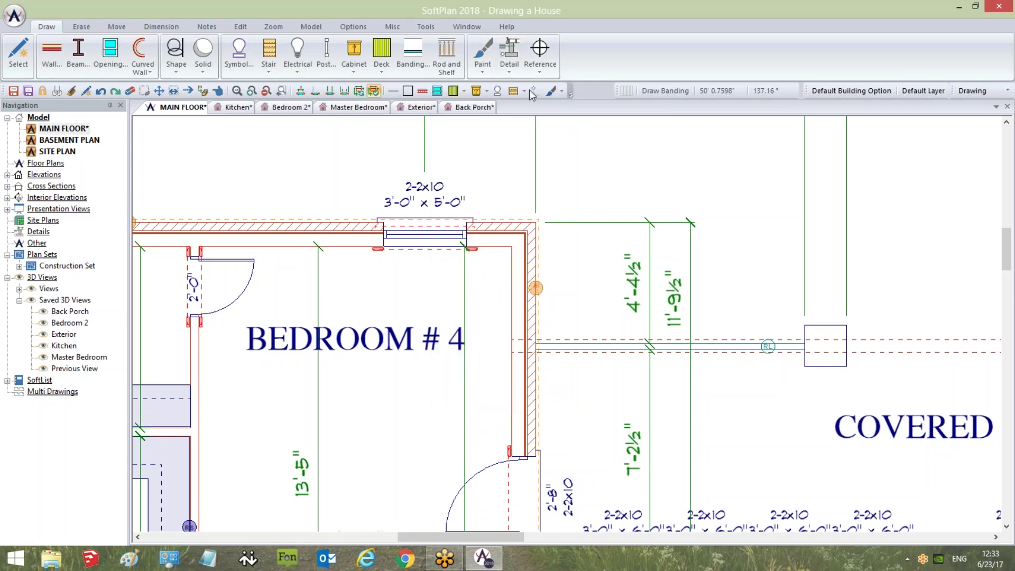
# Display the 3D View and 3D Camera controls in the Back Porch view, and shrink their docked area to enlarge the Navigation list
pyautogui.click(460, 108)
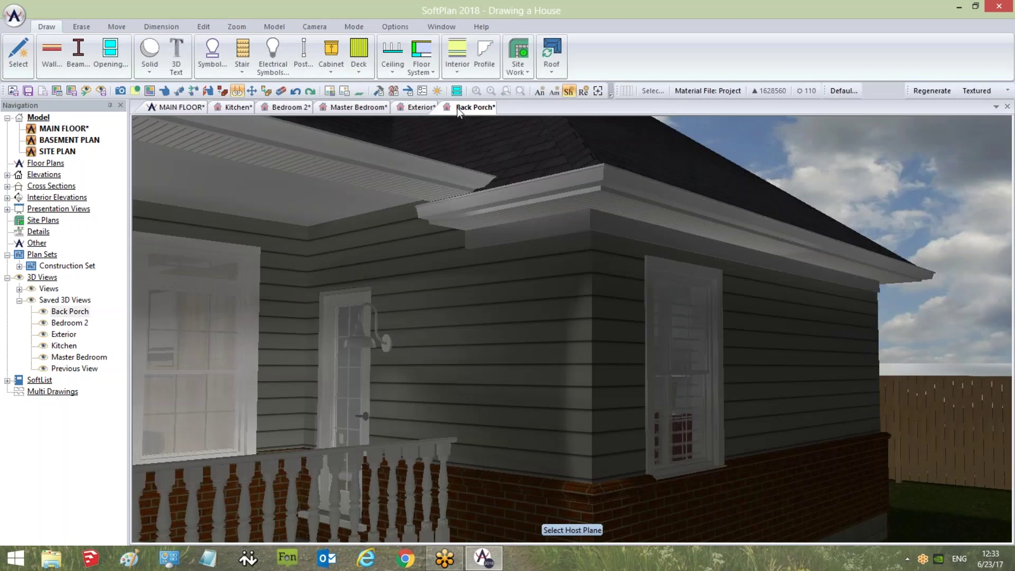
pyautogui.click(449, 28)
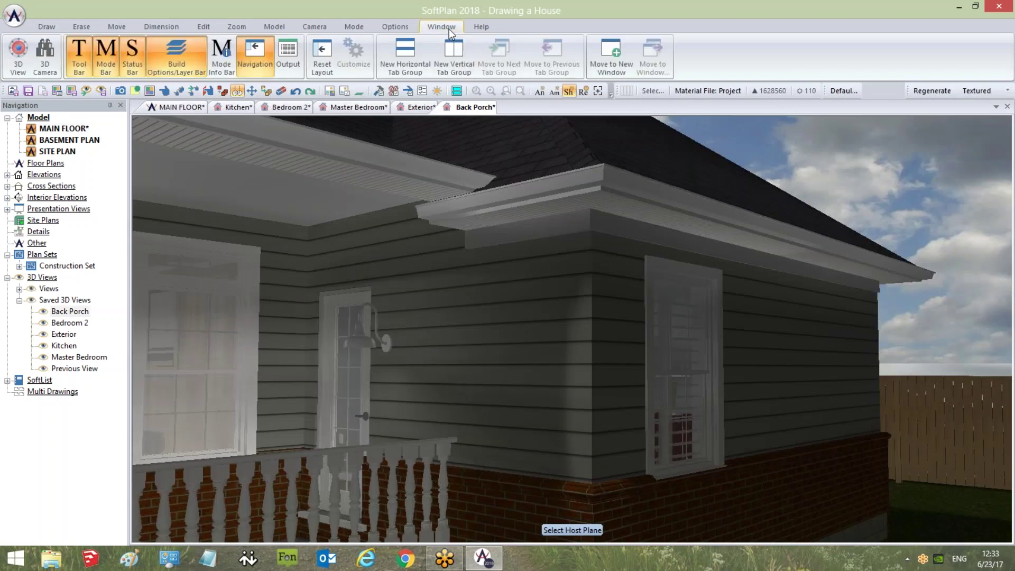
pyautogui.click(19, 60)
pyautogui.click(45, 58)
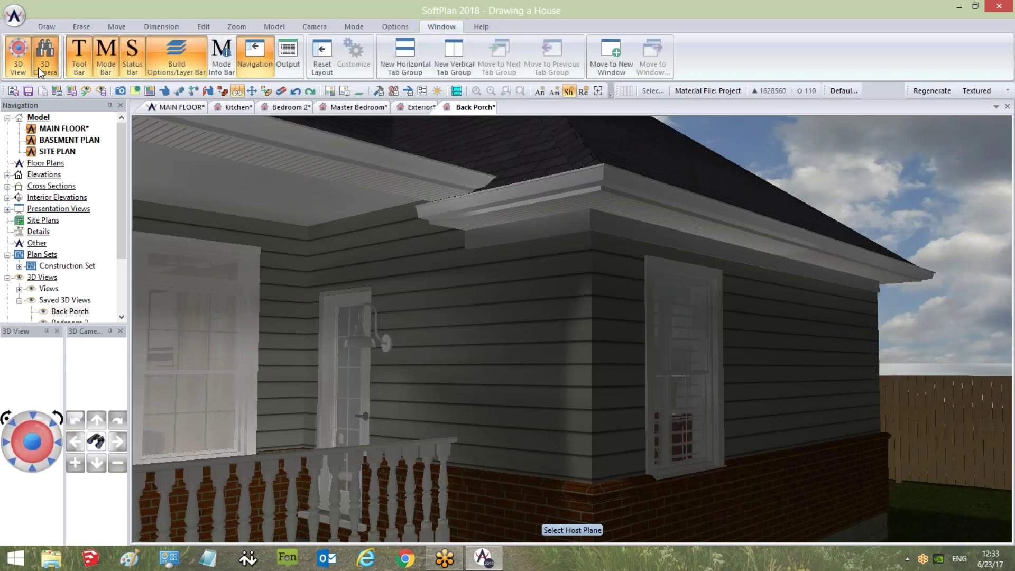
pyautogui.moveTo(96, 323); pyautogui.dragTo(115, 431)
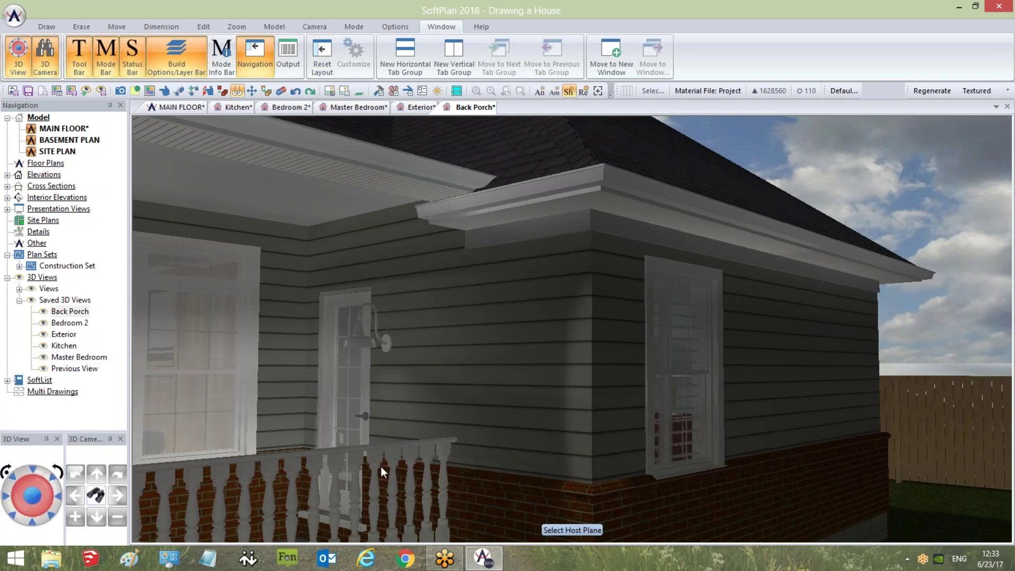
# Examine the back porch's columns, railing and adjoining house corner in 3D from several angles and distances
pyautogui.scroll(3, 523, 312)
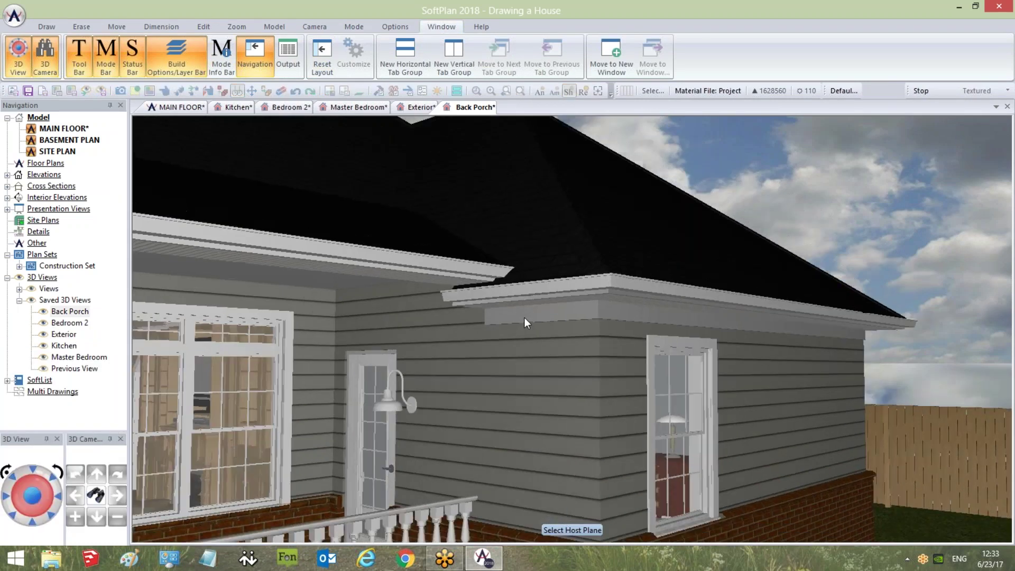
pyautogui.scroll(-5, 524, 317)
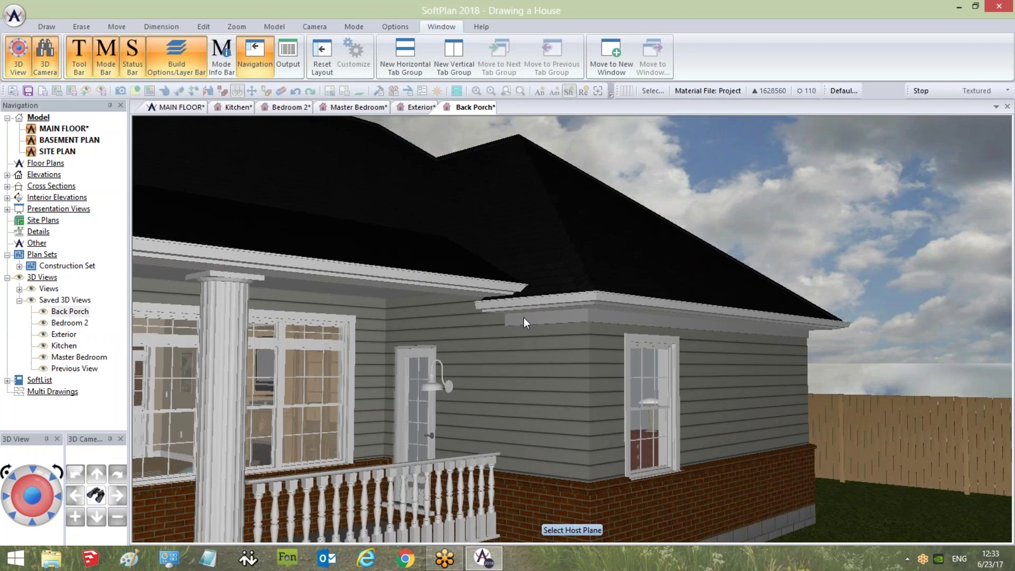
pyautogui.moveTo(524, 321); pyautogui.dragTo(530, 322)
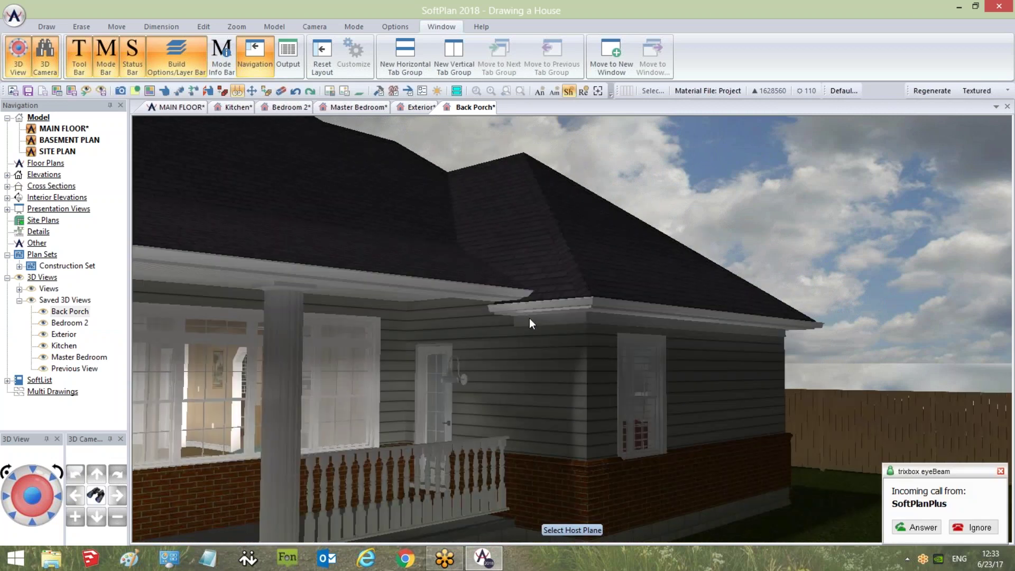
pyautogui.click(1000, 471)
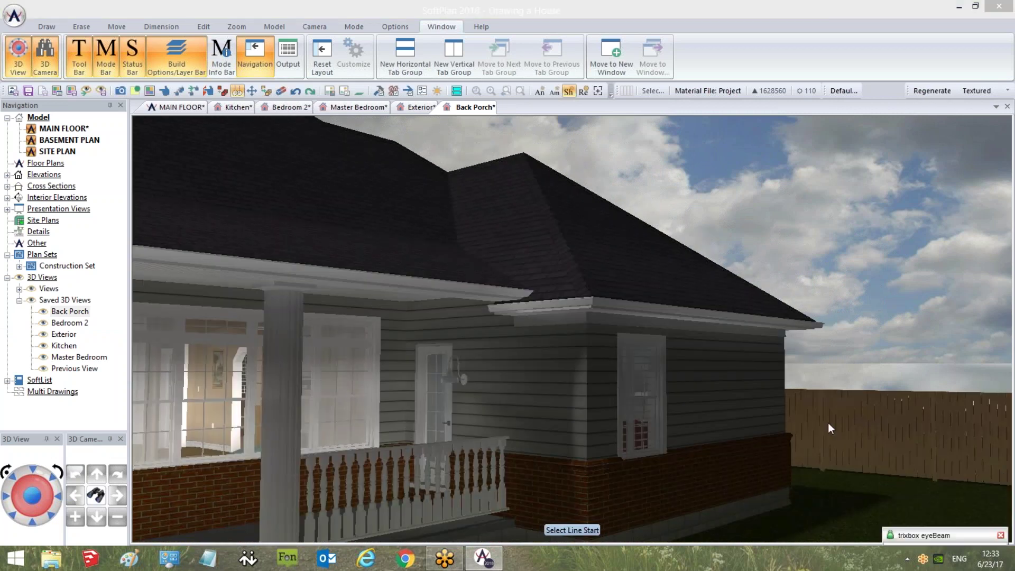
pyautogui.moveTo(578, 379); pyautogui.dragTo(615, 385)
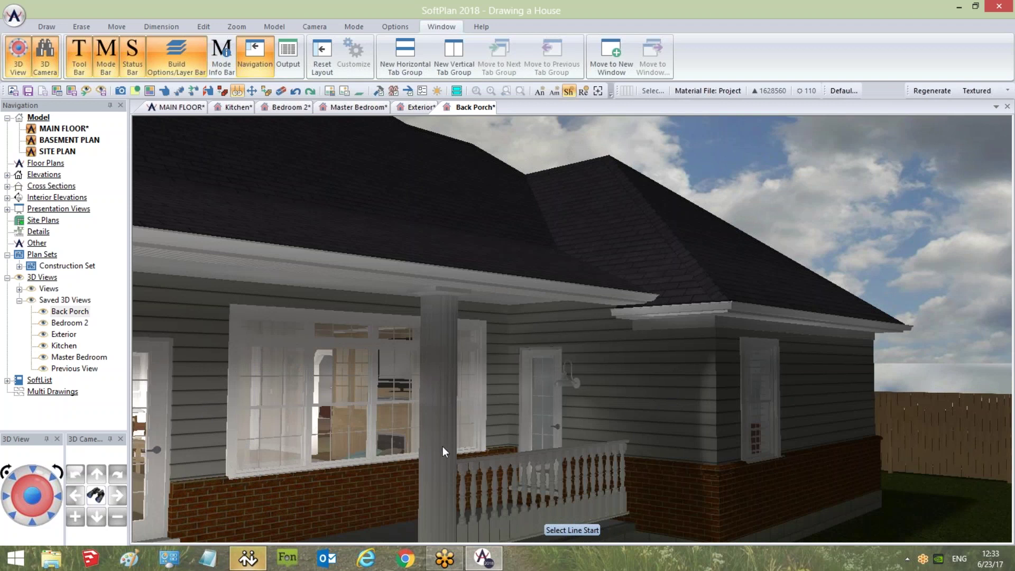
pyautogui.scroll(2, 440, 443)
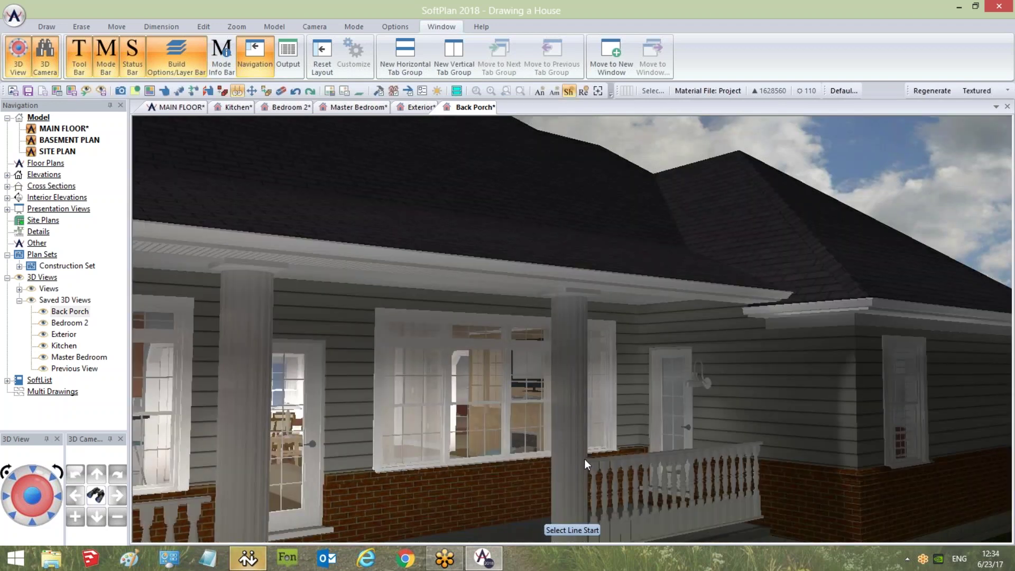
pyautogui.scroll(2, 569, 415)
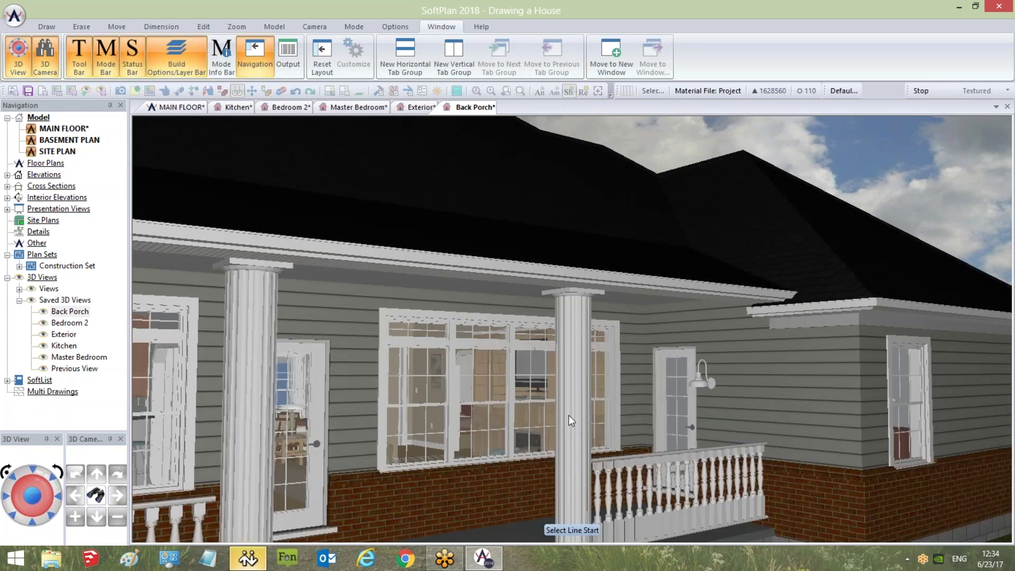
pyautogui.scroll(4, 566, 417)
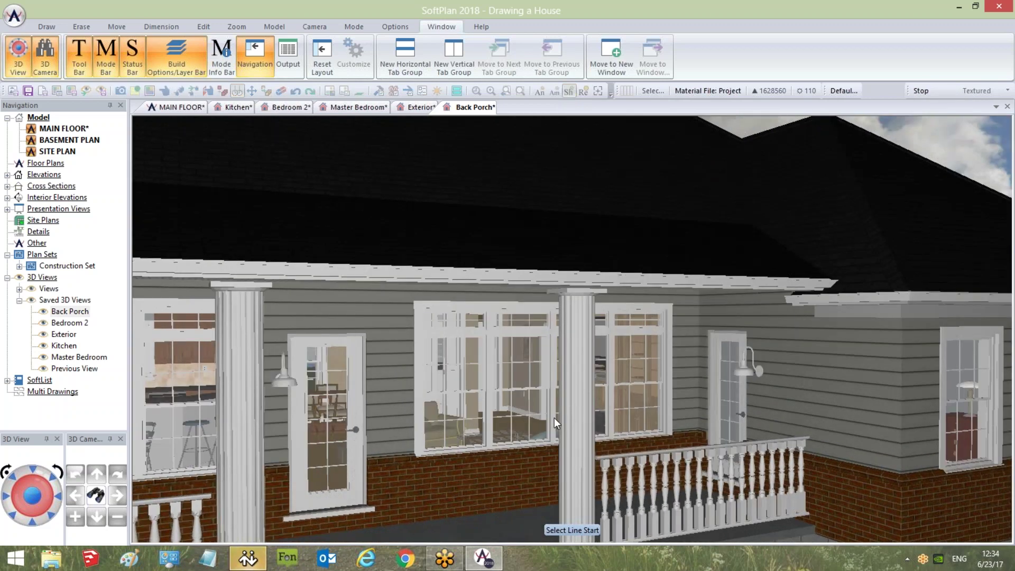
pyautogui.scroll(4, 538, 430)
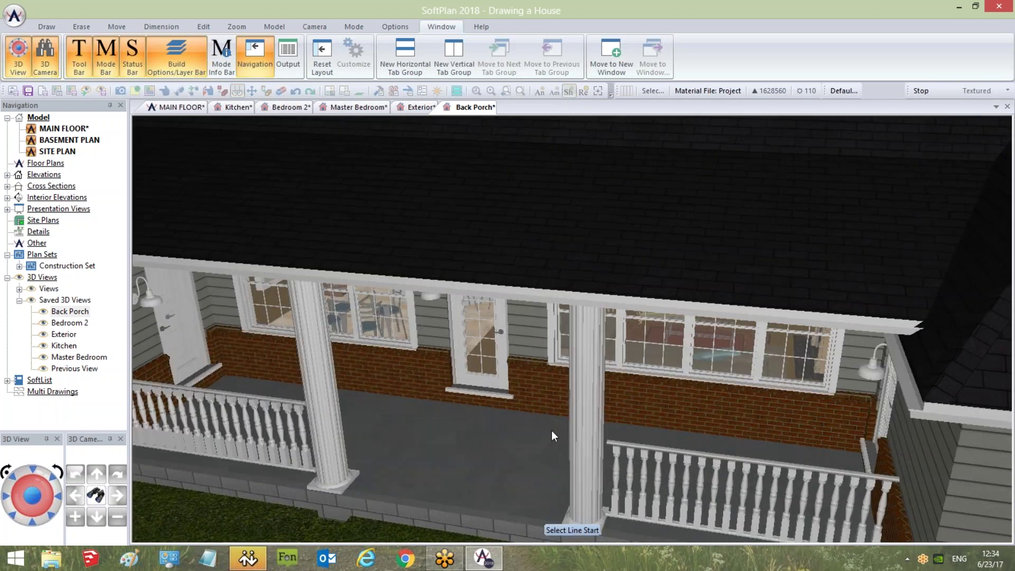
pyautogui.scroll(2, 566, 421)
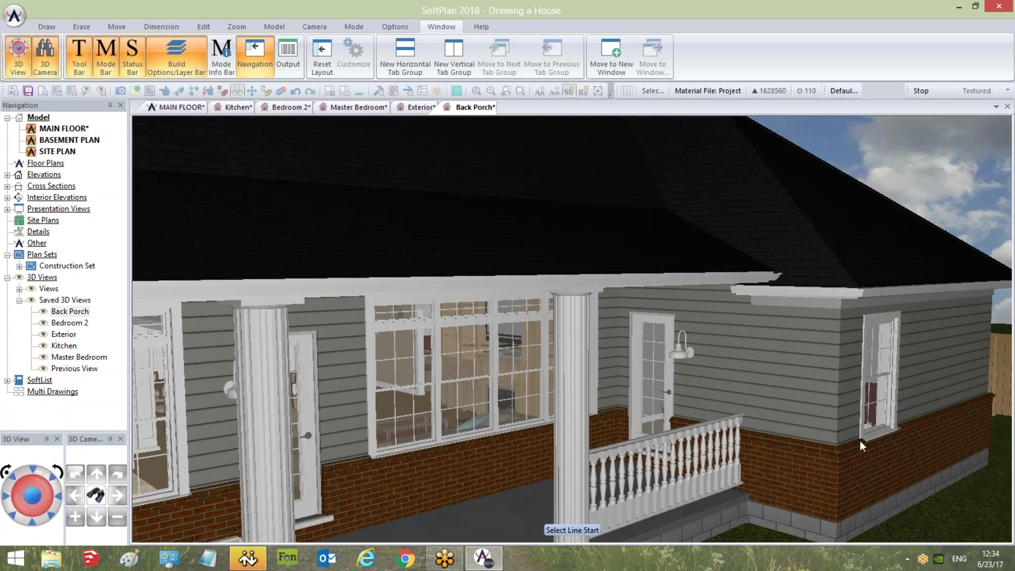
pyautogui.moveTo(859, 439); pyautogui.dragTo(938, 354)
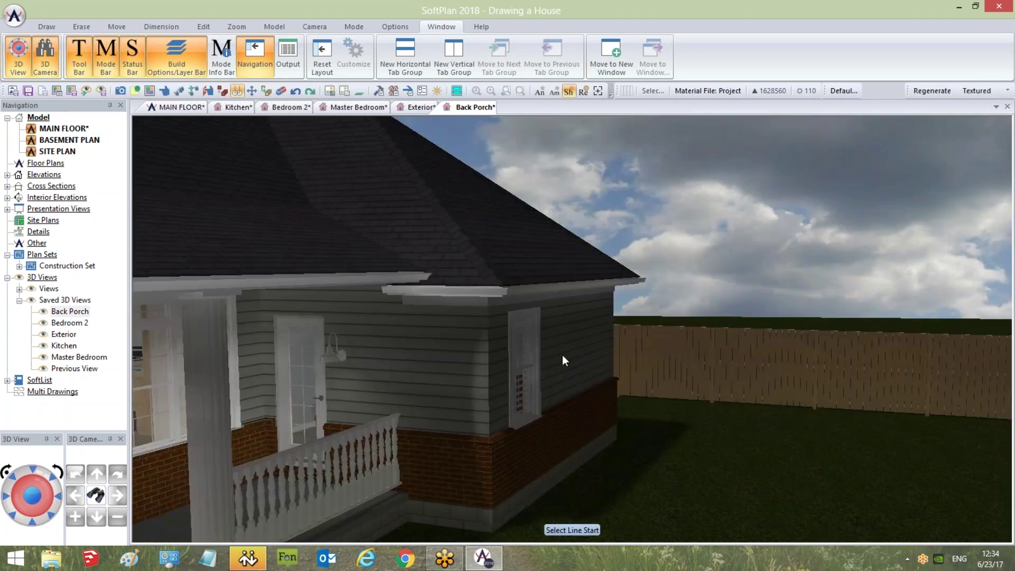
pyautogui.scroll(3, 563, 354)
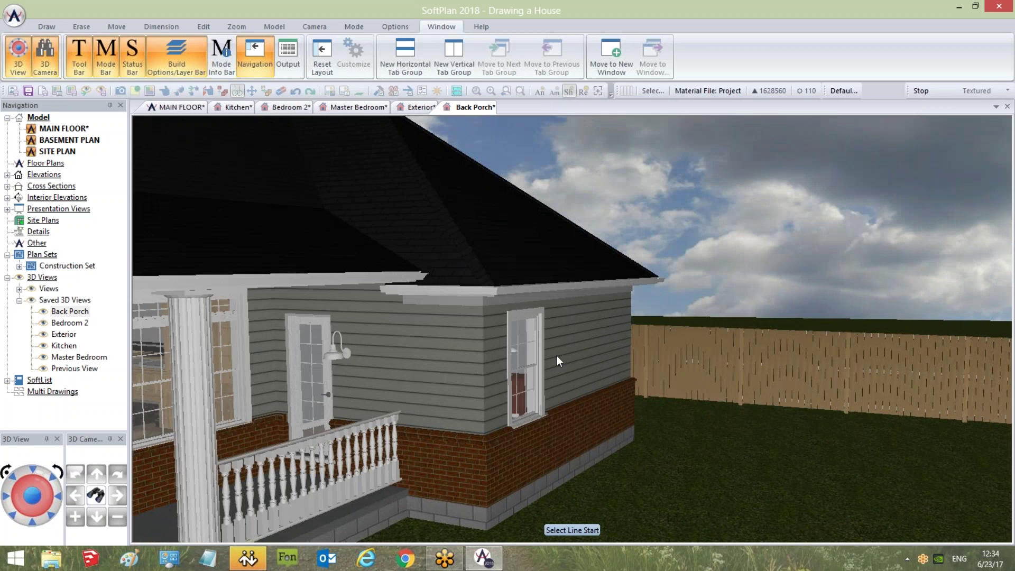
pyautogui.moveTo(548, 357); pyautogui.dragTo(502, 359)
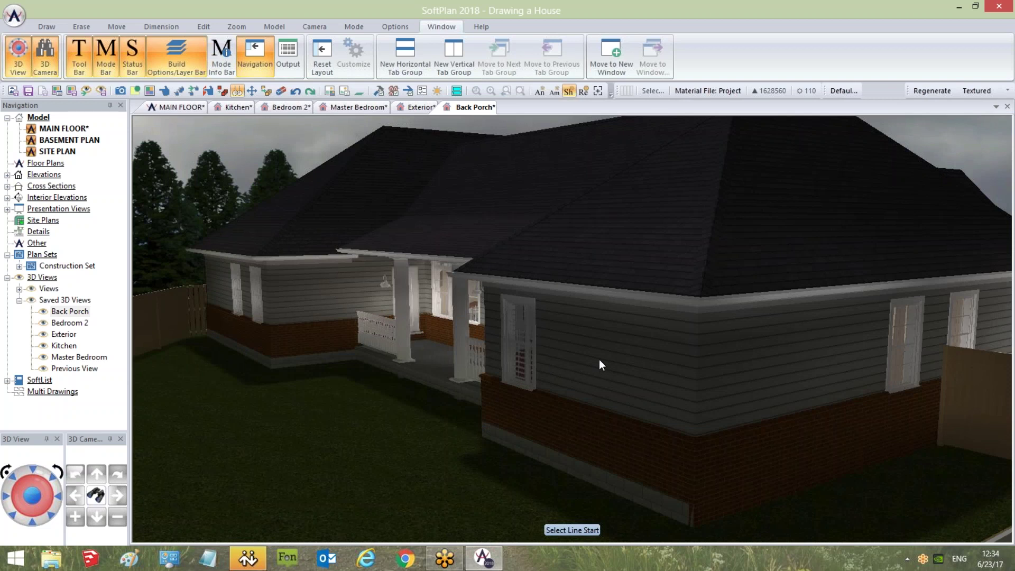
# Inspect the rear corner of the house by moving the viewpoint with the 3D Camera controls
pyautogui.moveTo(599, 360)
pyautogui.mouseDown(button='middle')
pyautogui.moveTo(614, 370)
pyautogui.moveTo(595, 348)
pyautogui.moveTo(587, 359)
pyautogui.moveTo(602, 360)
pyautogui.mouseUp(button='middle')
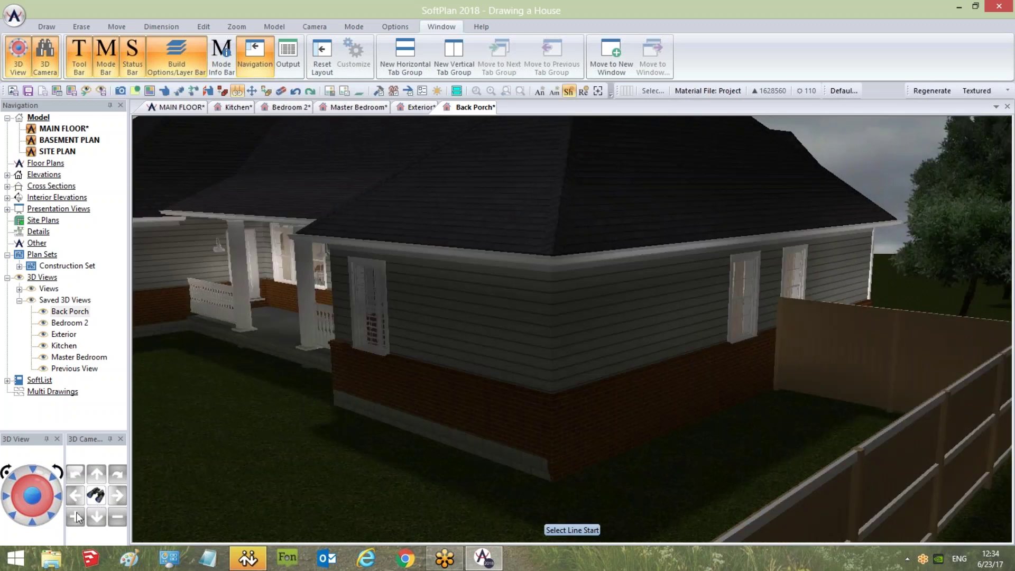
pyautogui.click(96, 475)
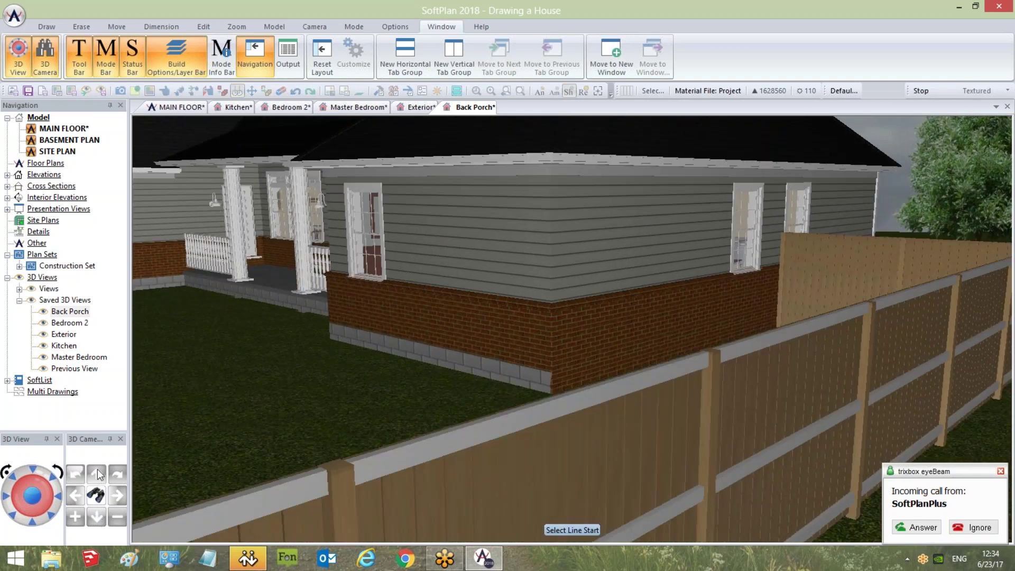
pyautogui.click(96, 473)
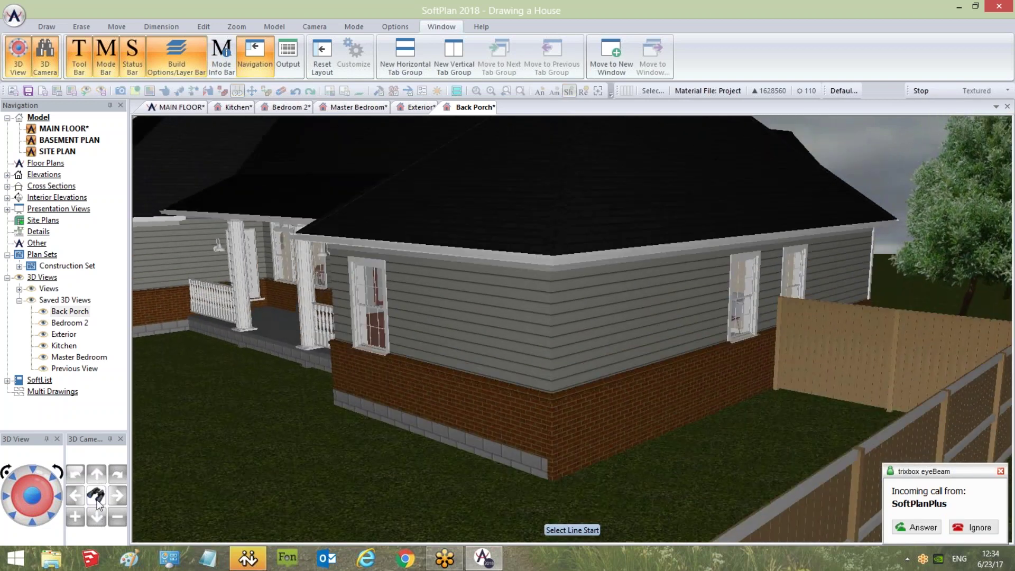
pyautogui.click(96, 516)
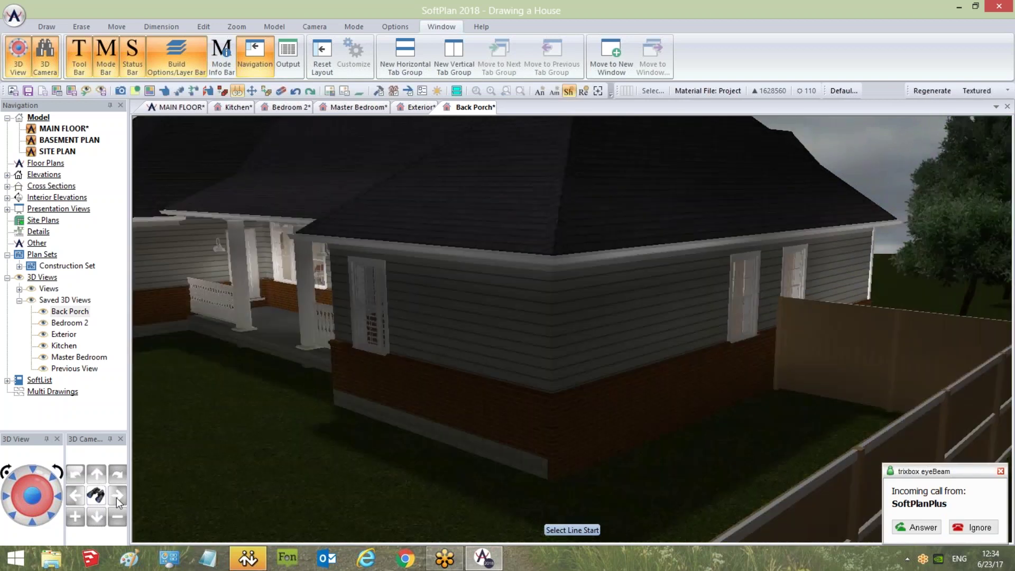
pyautogui.click(116, 497)
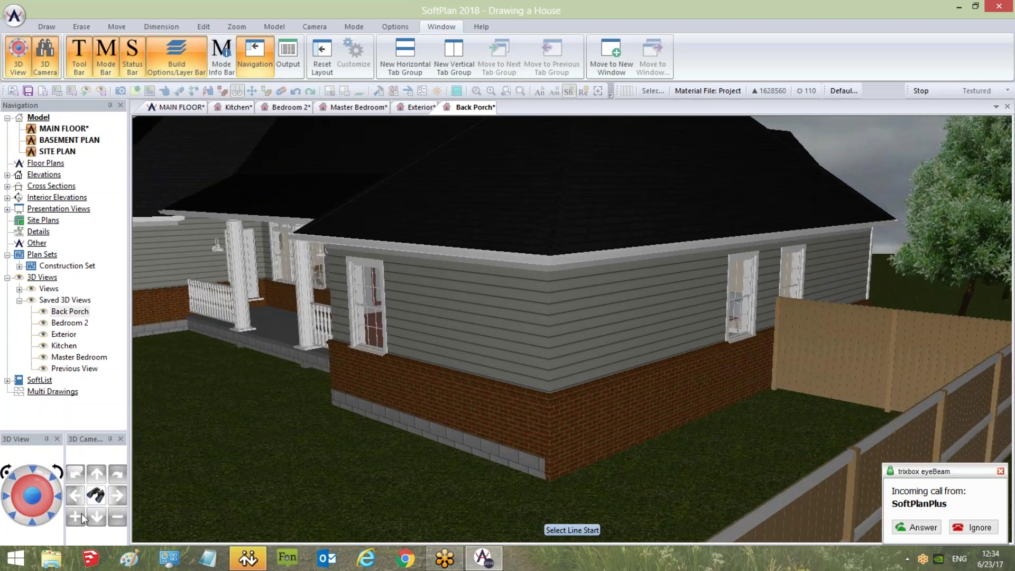
pyautogui.click(82, 513)
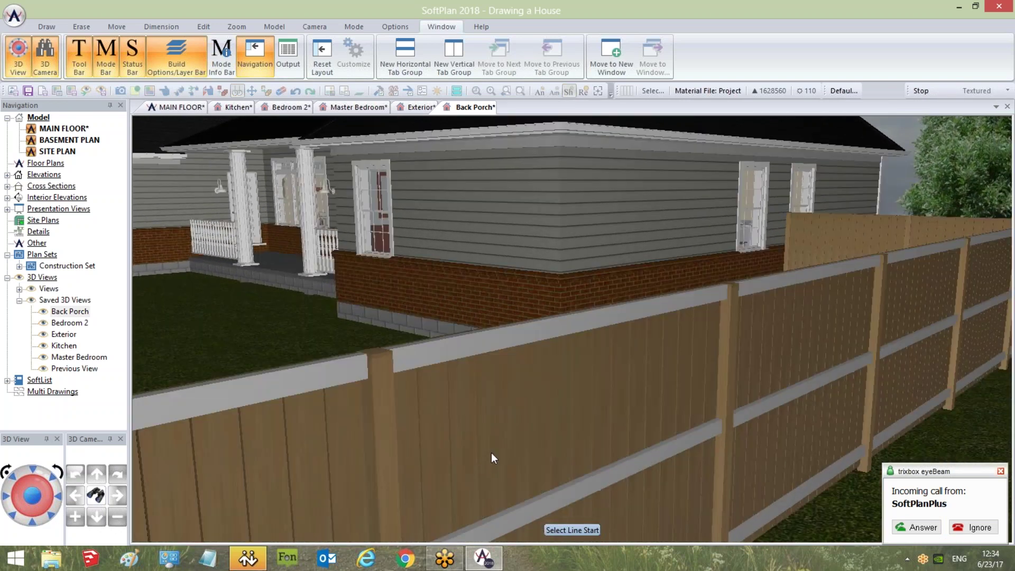
# Examine the rear facade from the yard, moving between the brick corner wall and a close view of the porch columns
pyautogui.scroll(-5, 491, 458)
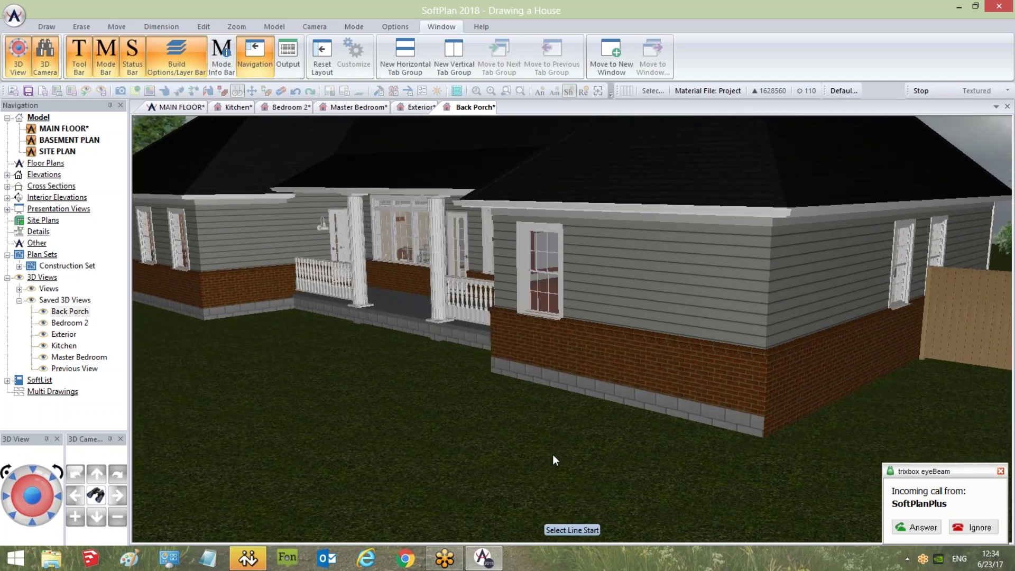
pyautogui.scroll(-2, 553, 456)
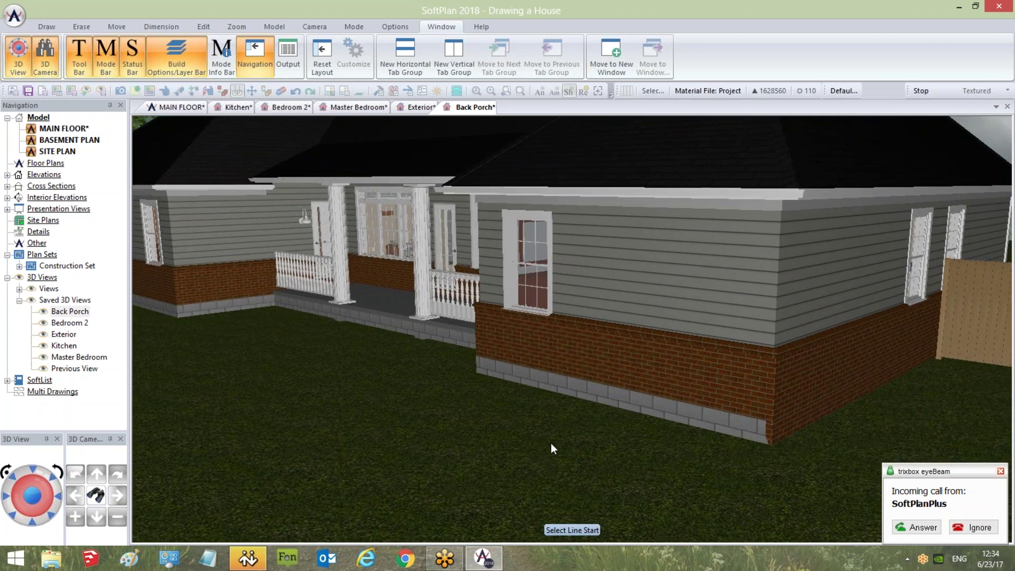
pyautogui.scroll(2, 542, 443)
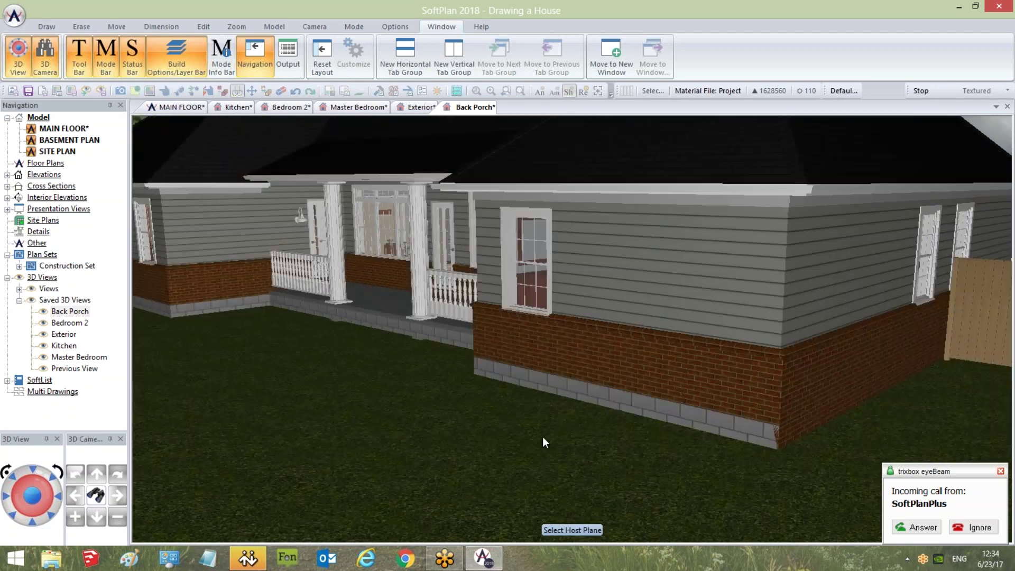
pyautogui.scroll(2, 543, 440)
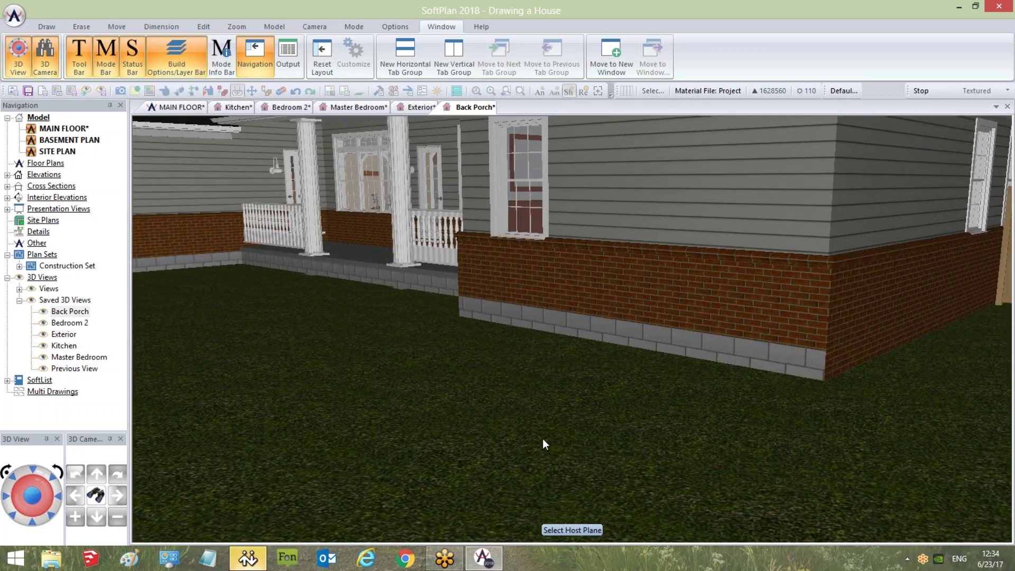
pyautogui.scroll(-2, 543, 443)
pyautogui.scroll(-2, 511, 372)
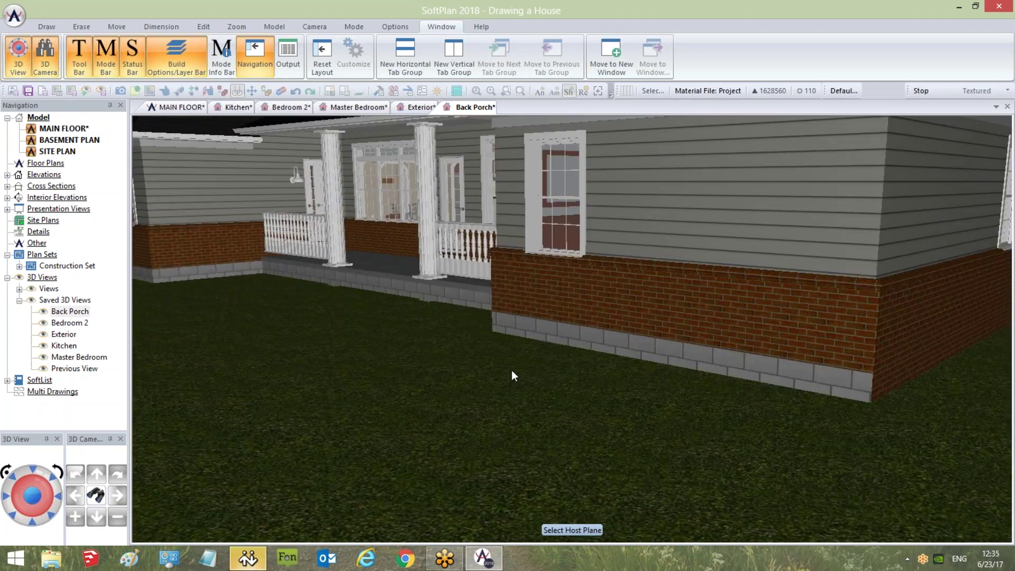
pyautogui.scroll(-4, 534, 389)
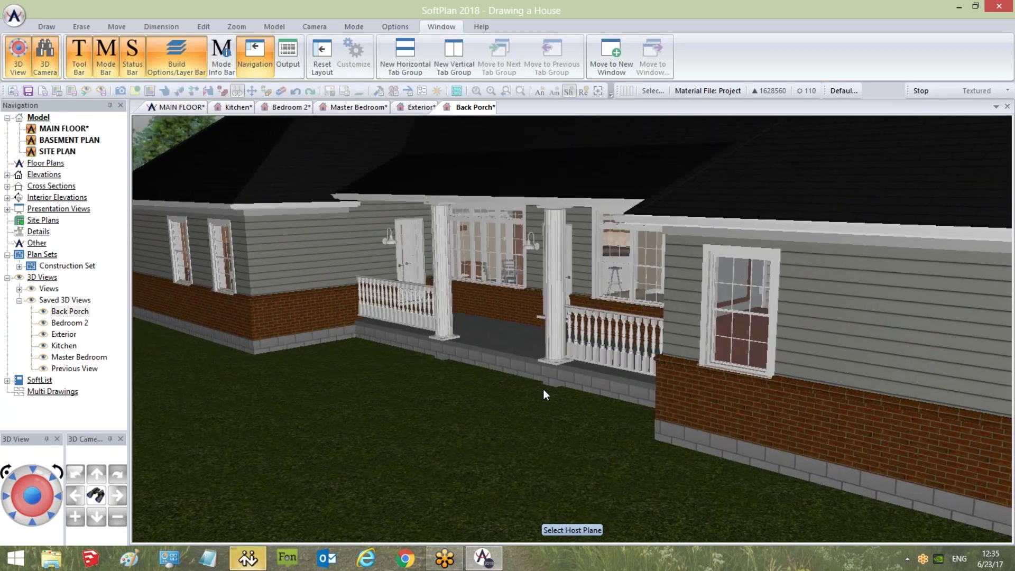
pyautogui.scroll(4, 538, 396)
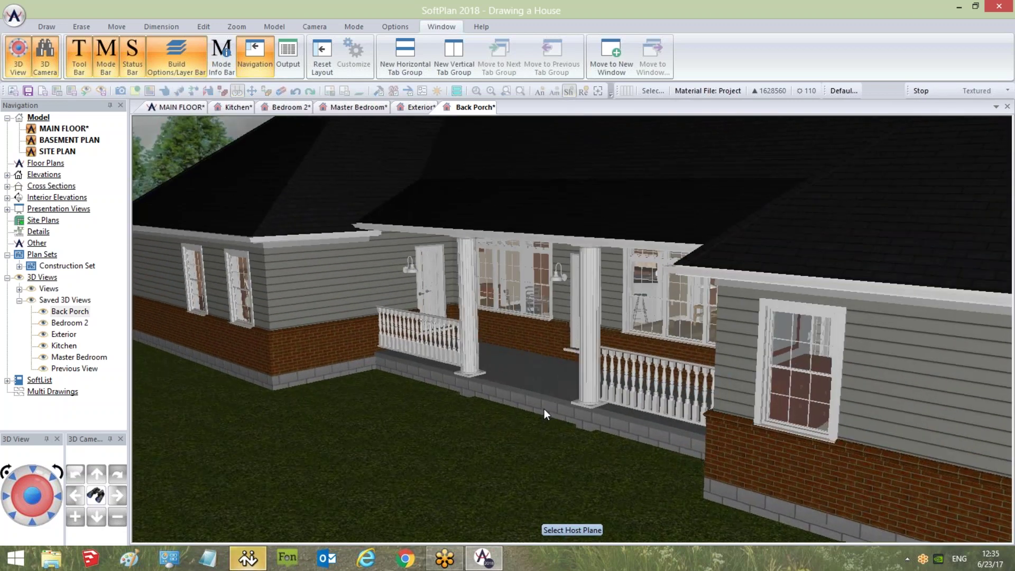
pyautogui.scroll(1, 544, 410)
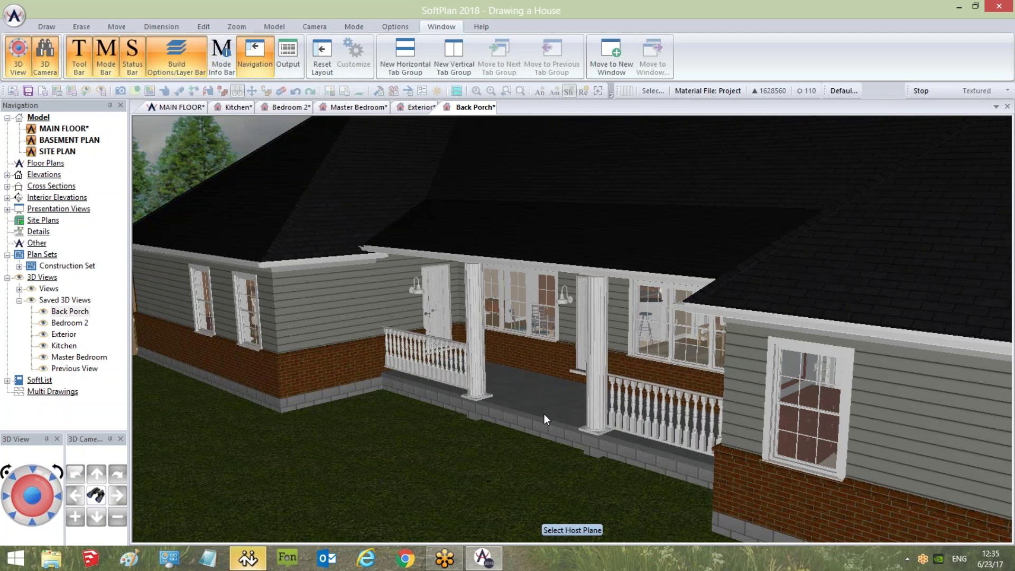
pyautogui.scroll(1, 544, 414)
pyautogui.scroll(3, 544, 414)
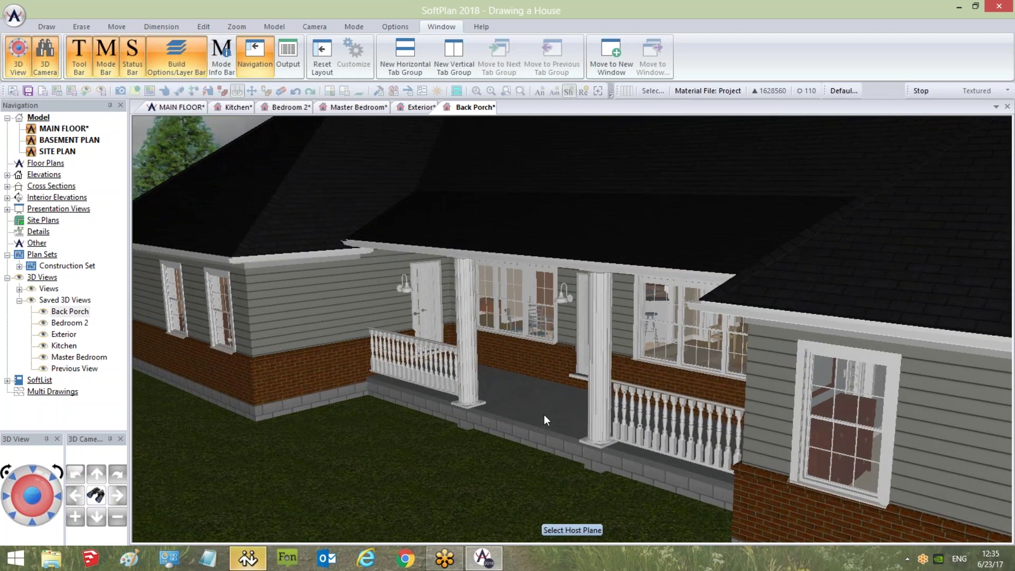
pyautogui.scroll(4, 544, 415)
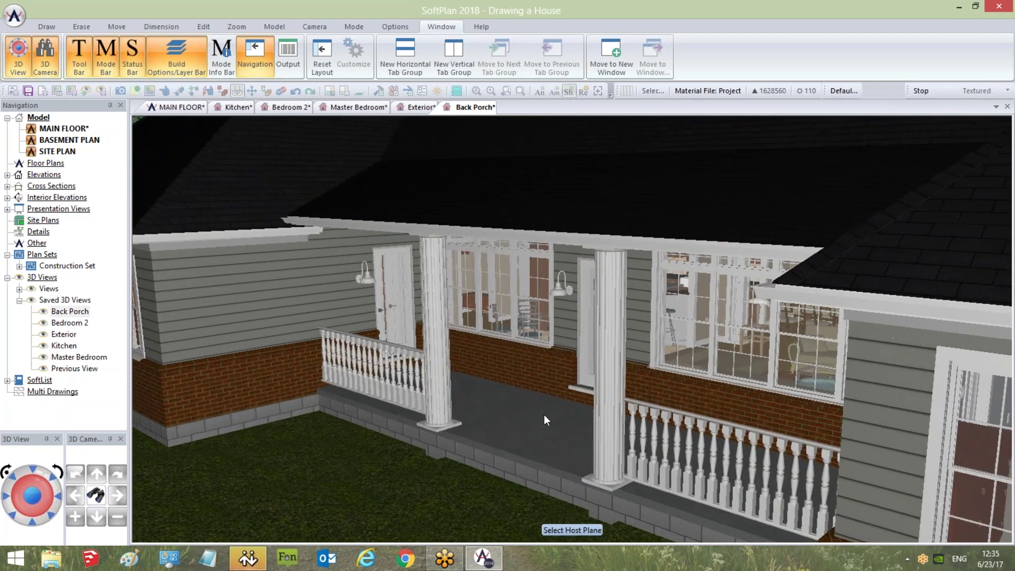
pyautogui.scroll(4, 543, 415)
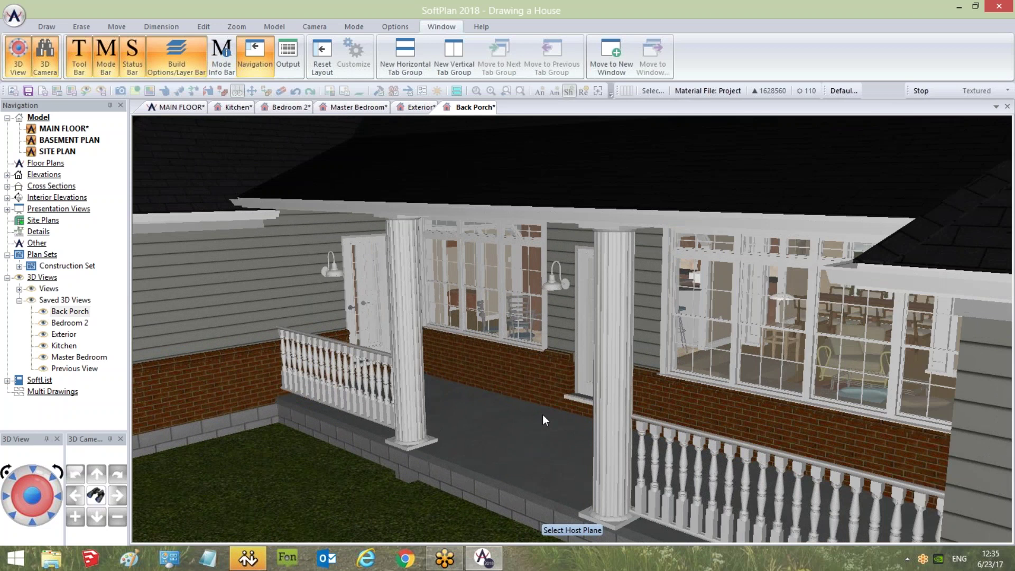
pyautogui.scroll(-4, 544, 415)
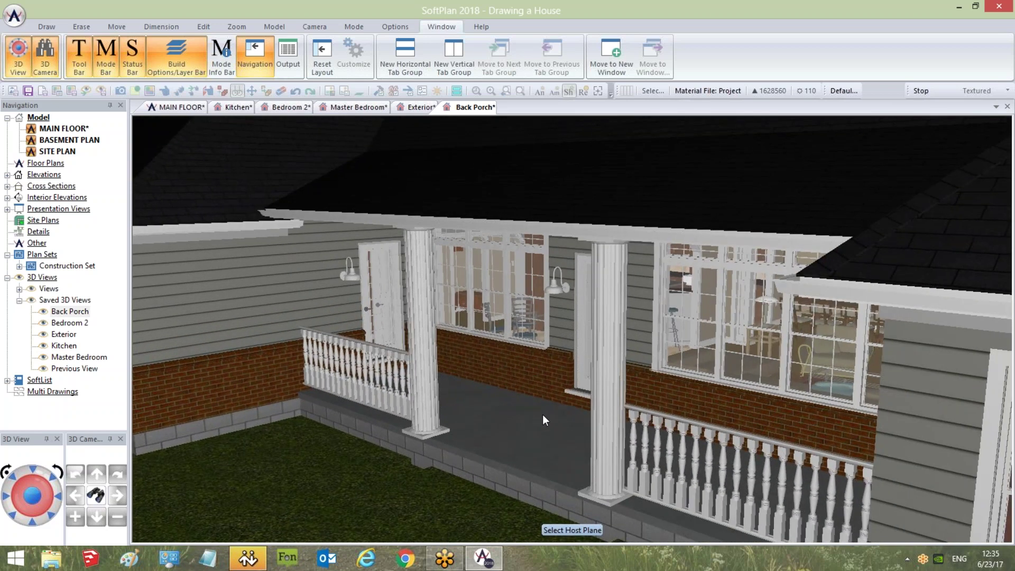
# Move the 3D viewpoint from the back porch through the exterior wall into the house and inspect the kitchen bar and cabinets
pyautogui.scroll(5, 542, 414)
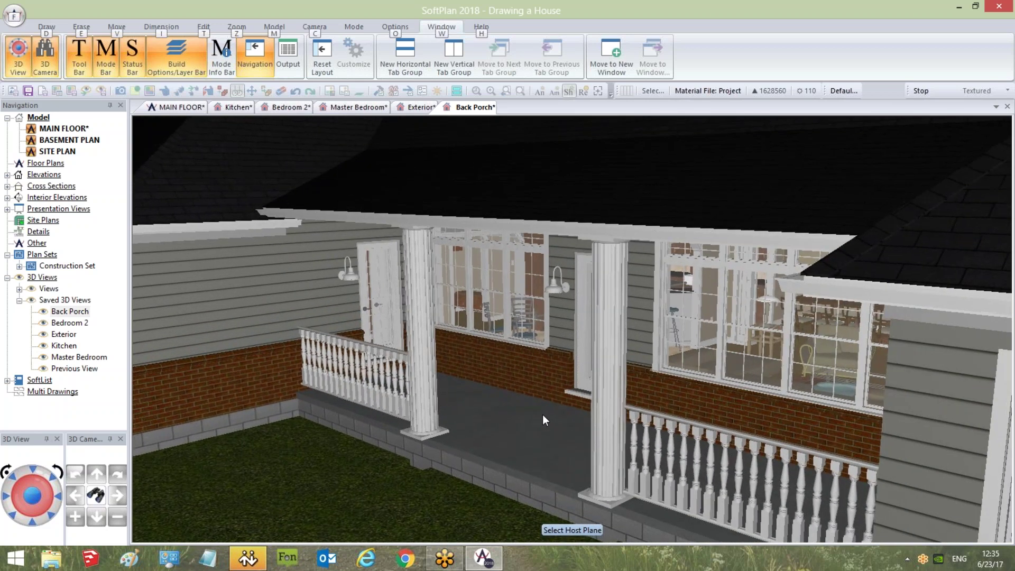
pyautogui.press('alt')
pyautogui.scroll(3, 542, 414)
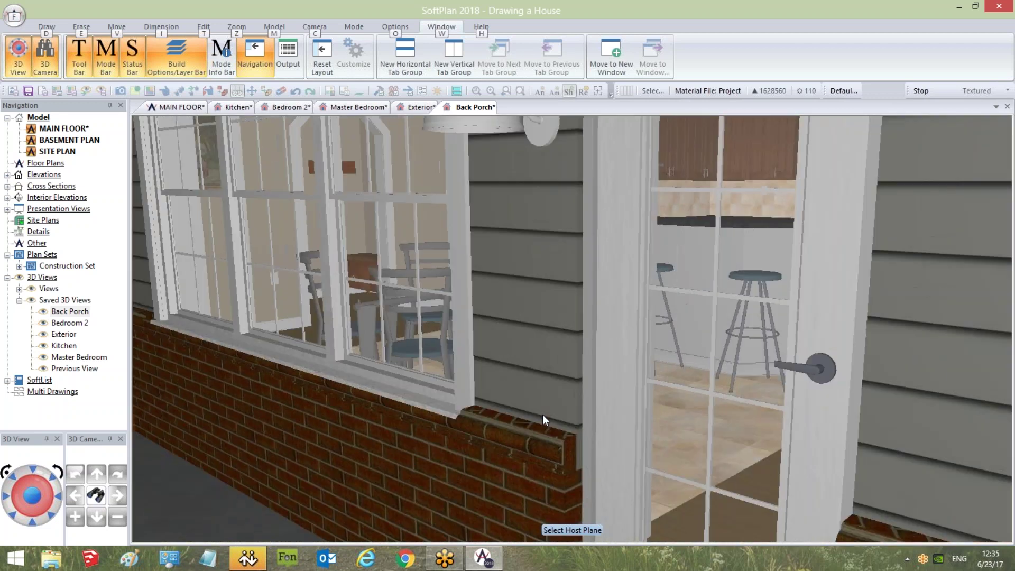
pyautogui.scroll(4, 538, 417)
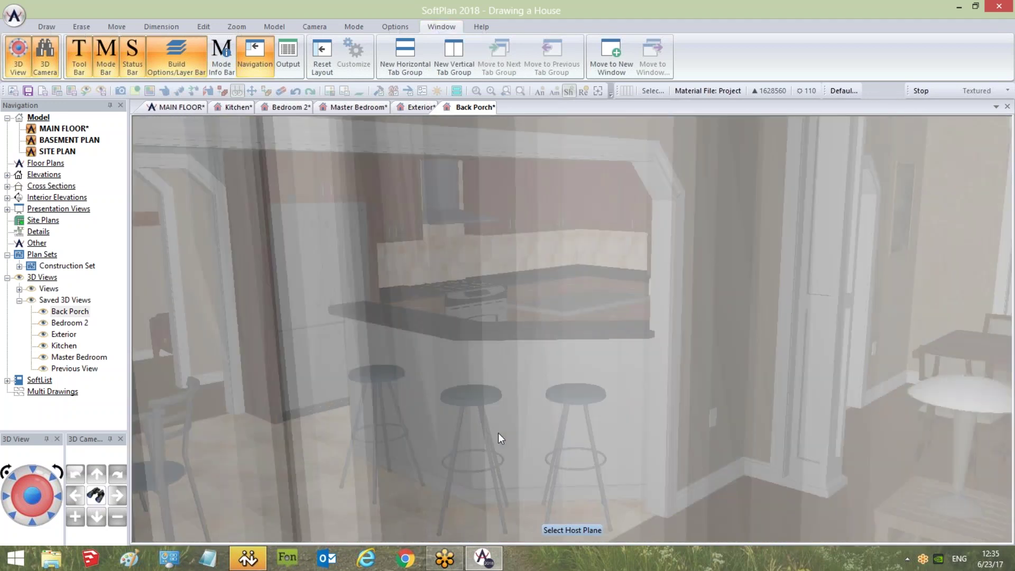
pyautogui.scroll(2, 502, 436)
pyautogui.scroll(2, 504, 437)
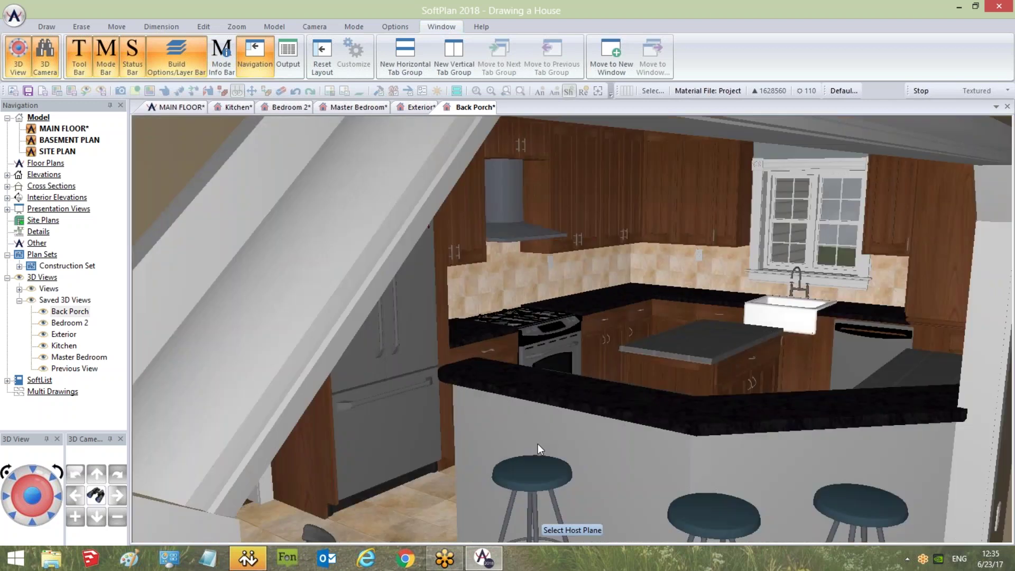
pyautogui.scroll(-3, 458, 435)
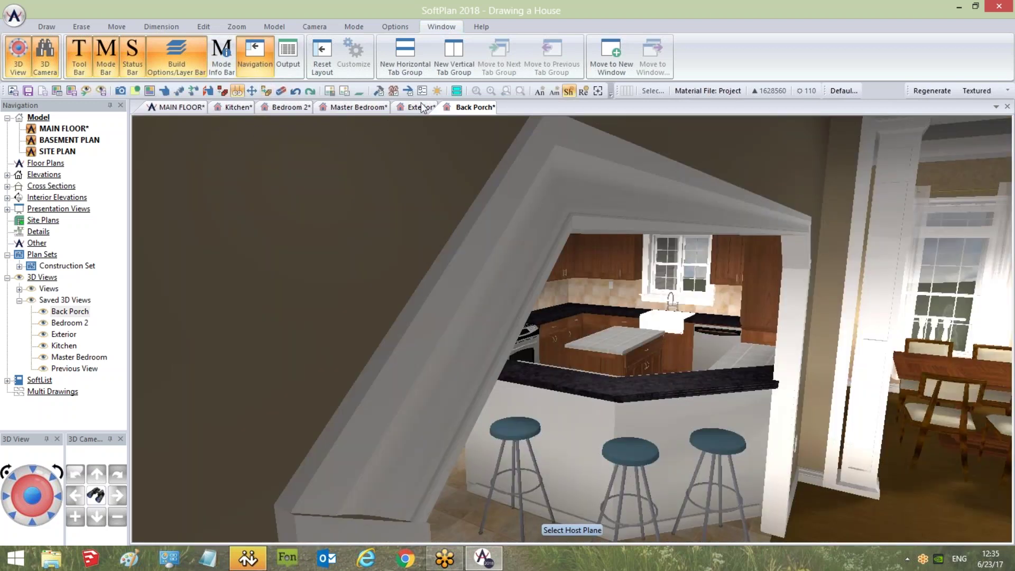
# Use Go To Room to place the camera in the LAUNDRY - main floor room of the Drawing a House model
pyautogui.click(265, 26)
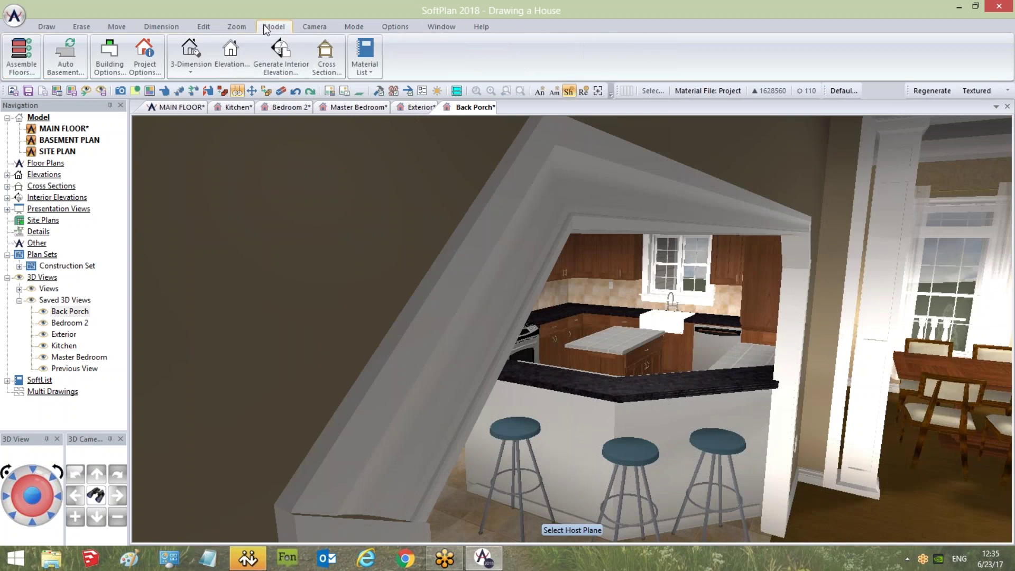
pyautogui.click(322, 24)
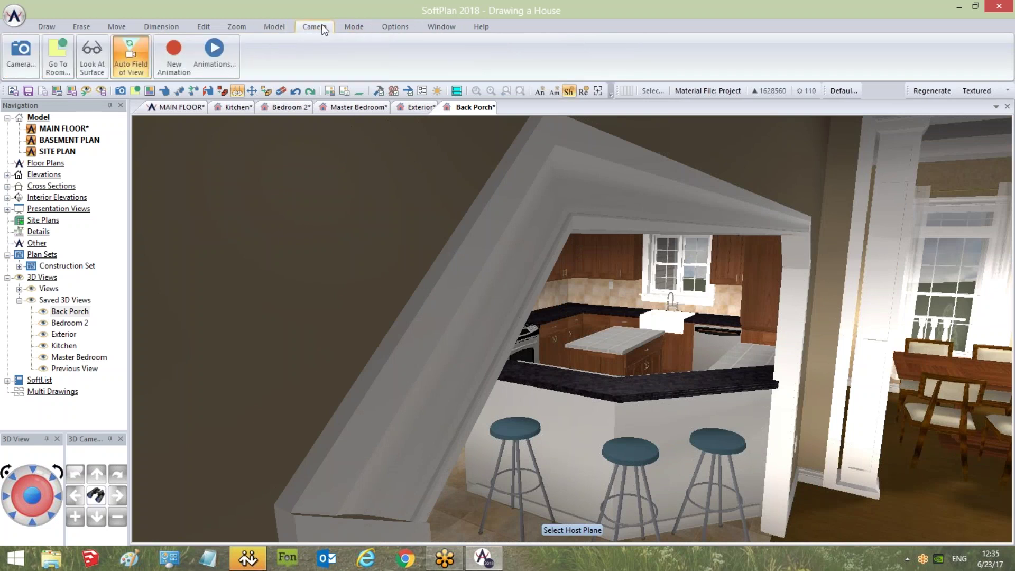
pyautogui.click(57, 67)
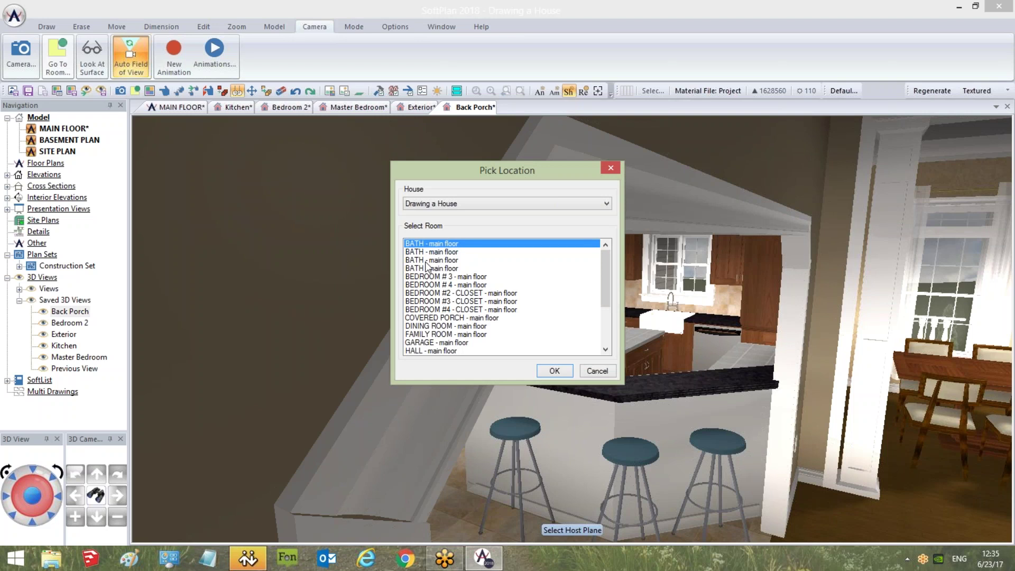
pyautogui.moveTo(605, 279); pyautogui.dragTo(604, 328)
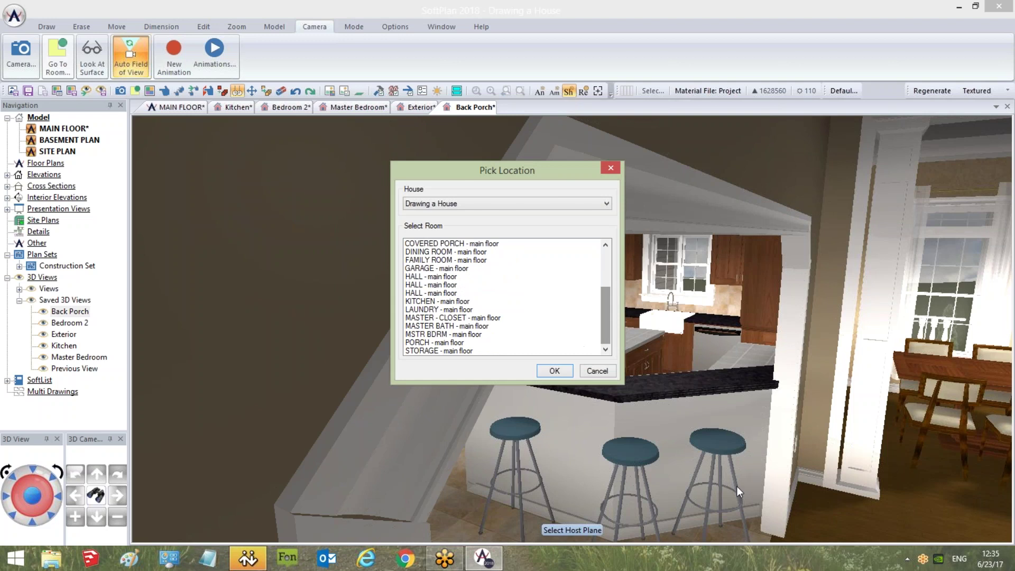
pyautogui.click(446, 310)
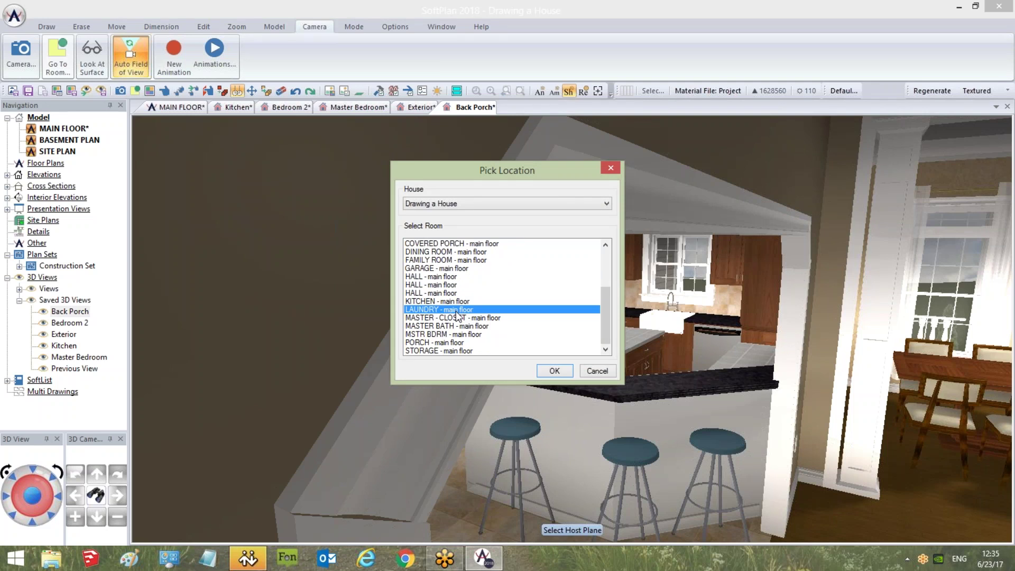
pyautogui.click(554, 371)
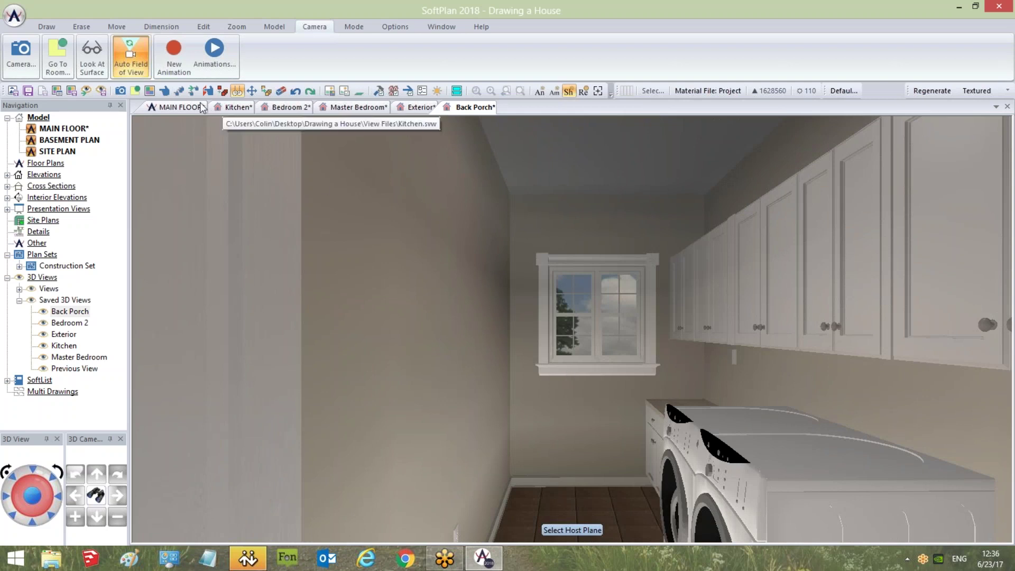
# Show the main floor plan in Room mode, with a close view of the unassigned front room beside the porch
pyautogui.click(167, 106)
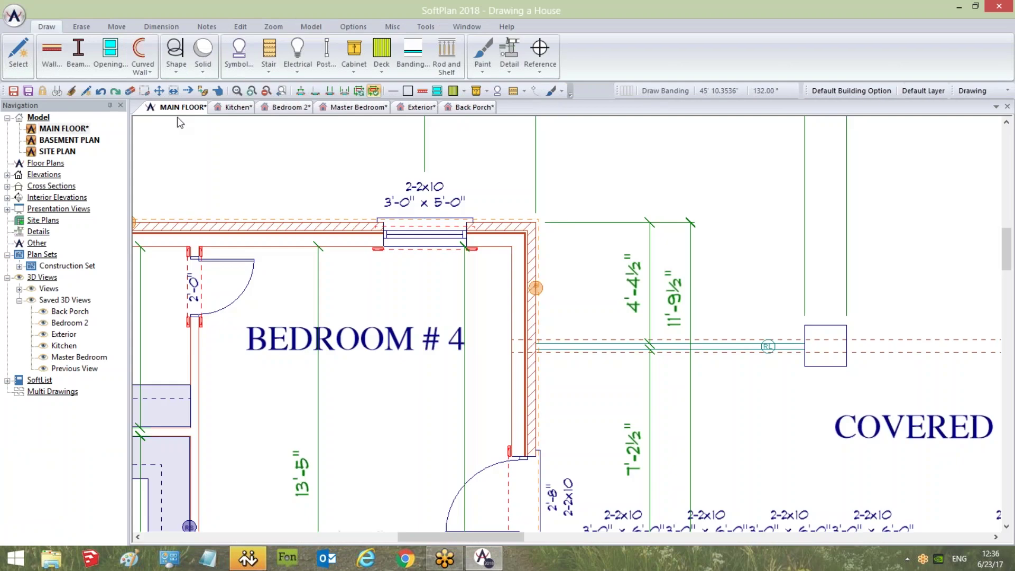
pyautogui.scroll(-5, 425, 345)
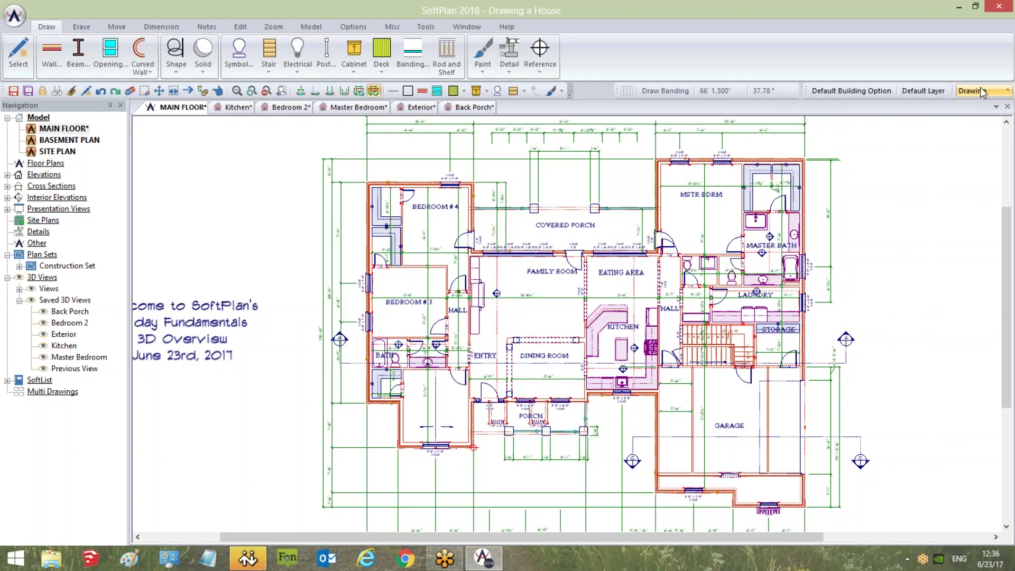
pyautogui.click(983, 90)
pyautogui.click(977, 185)
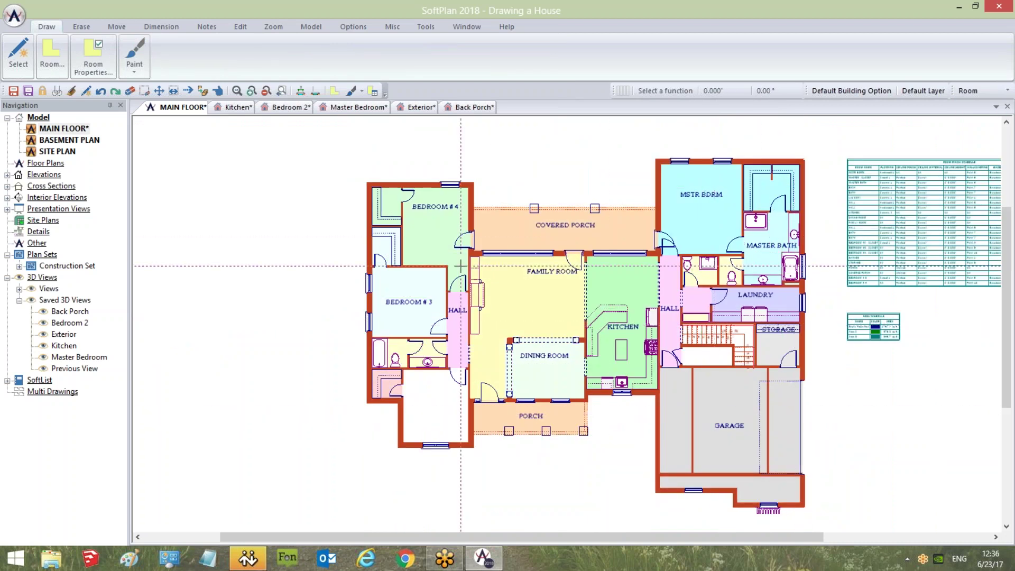
pyautogui.scroll(2, 590, 383)
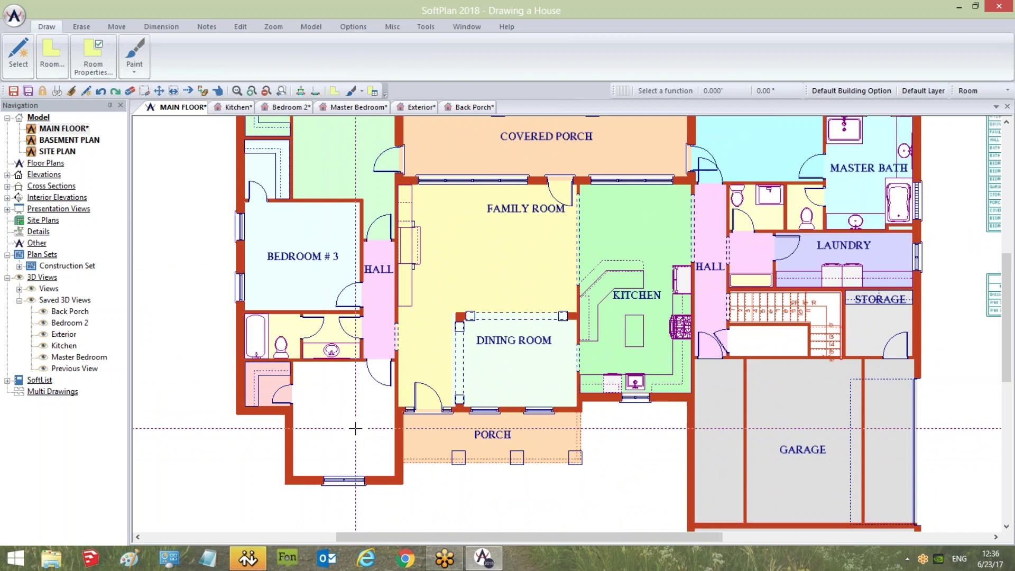
pyautogui.scroll(2, 351, 415)
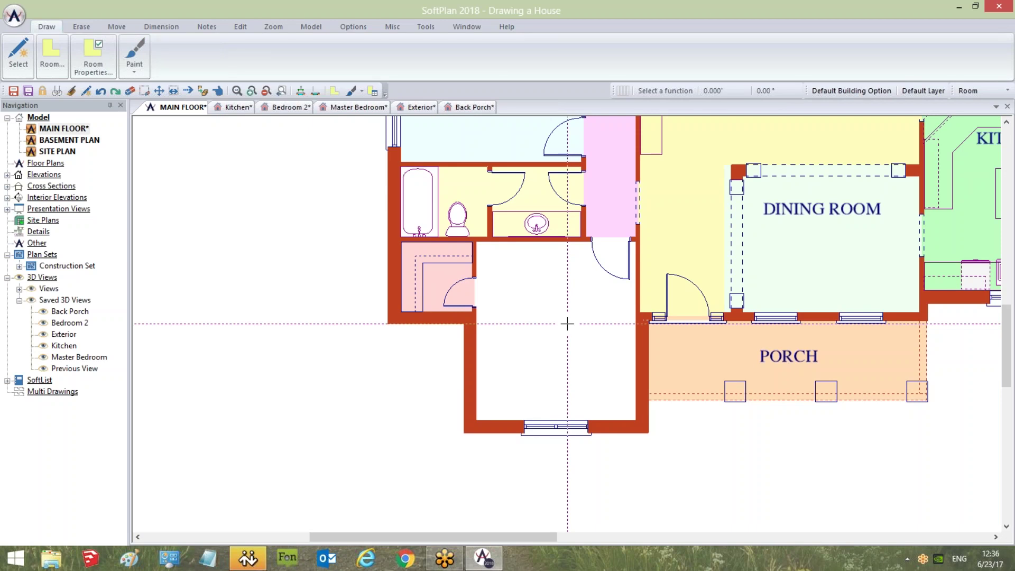
pyautogui.scroll(3, 567, 324)
# Examine the flooring and wall finishes around the unassigned front room in Interior mode
pyautogui.click(980, 91)
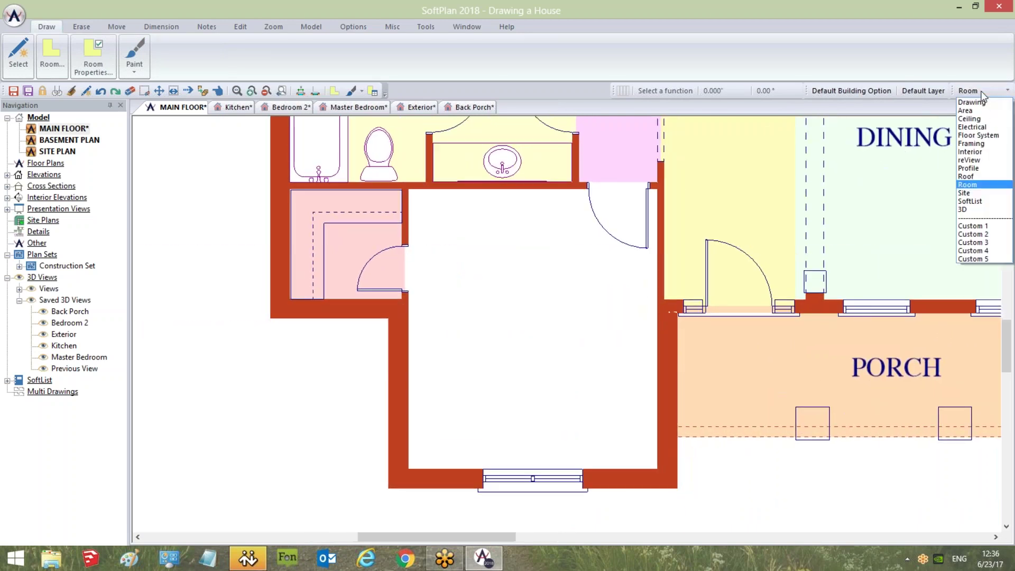
pyautogui.click(971, 151)
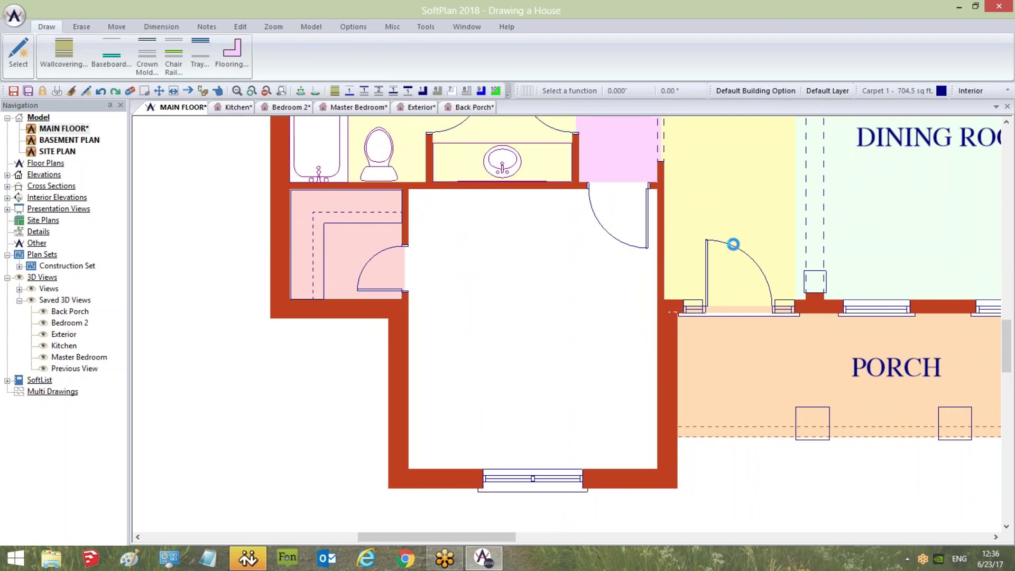
pyautogui.scroll(-2, 667, 470)
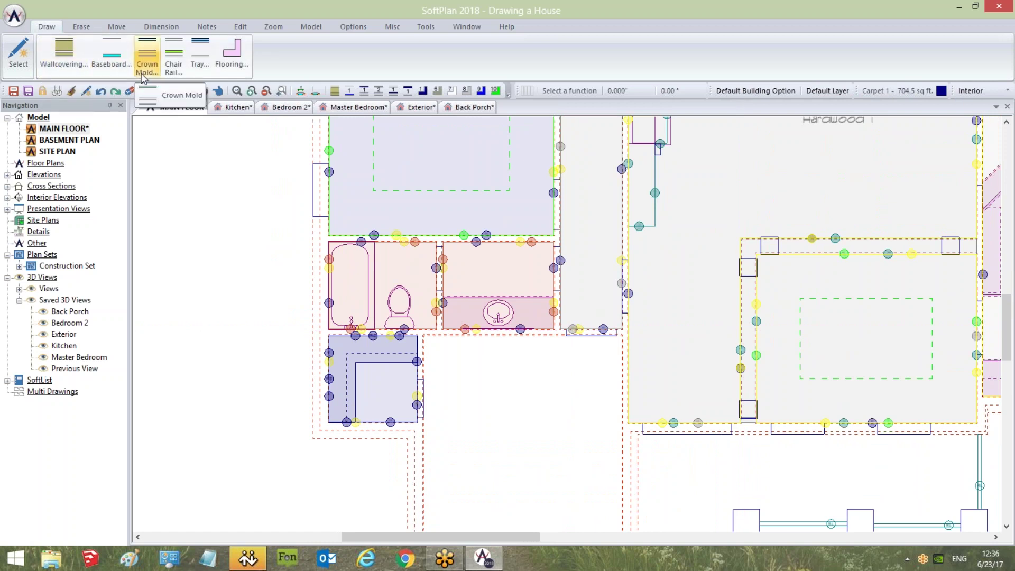
# Return the plan to Room mode, and compare the unassigned room with its Bedroom 2 3D view before reopening the main floor plan
pyautogui.click(983, 91)
pyautogui.click(979, 184)
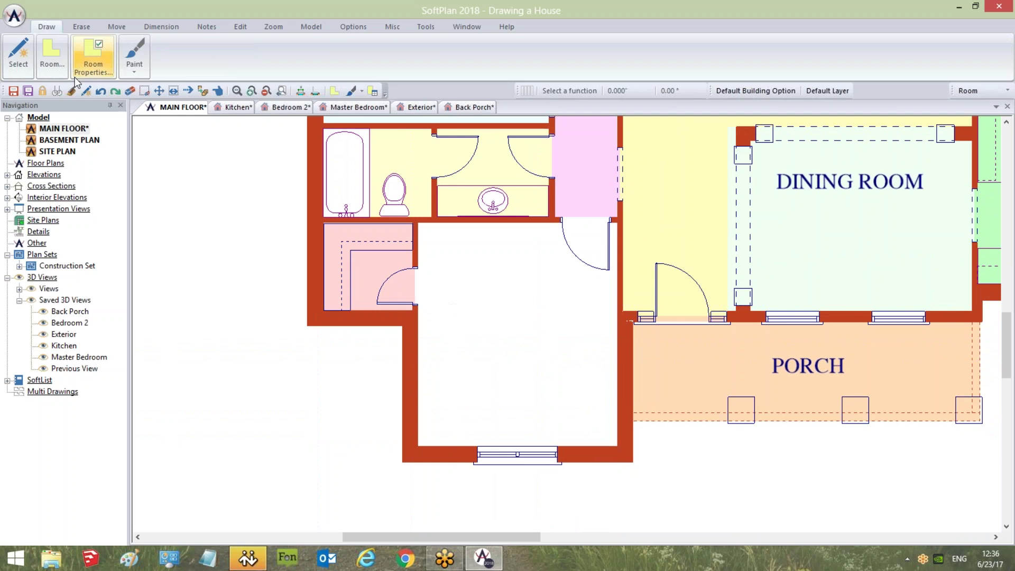
pyautogui.scroll(-3, 523, 378)
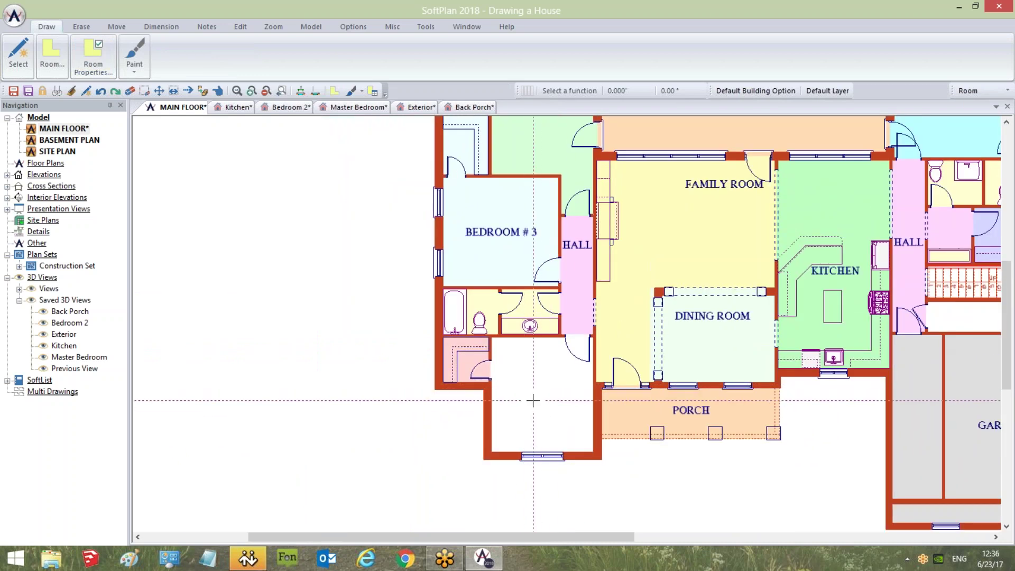
pyautogui.click(293, 106)
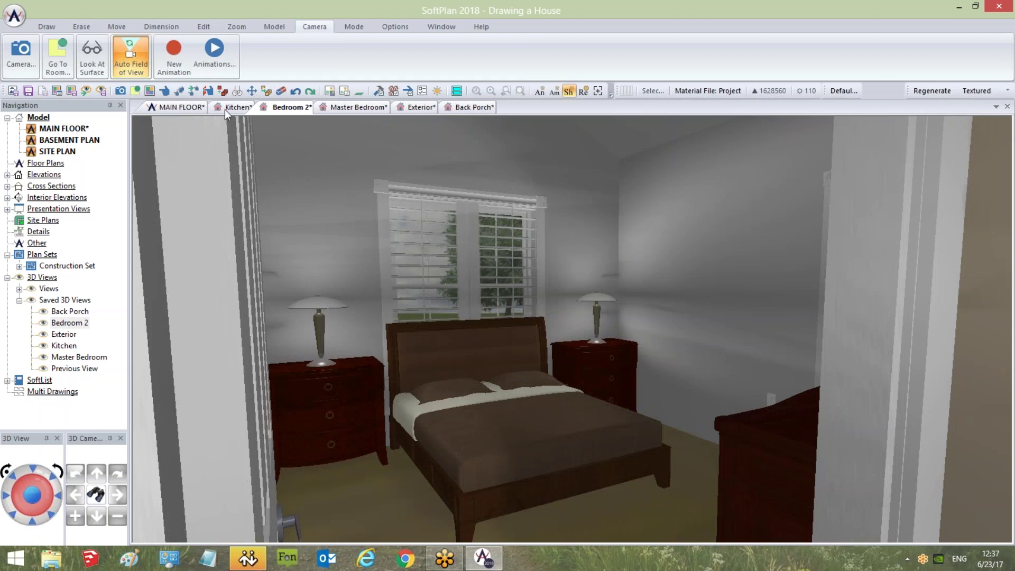
pyautogui.click(177, 107)
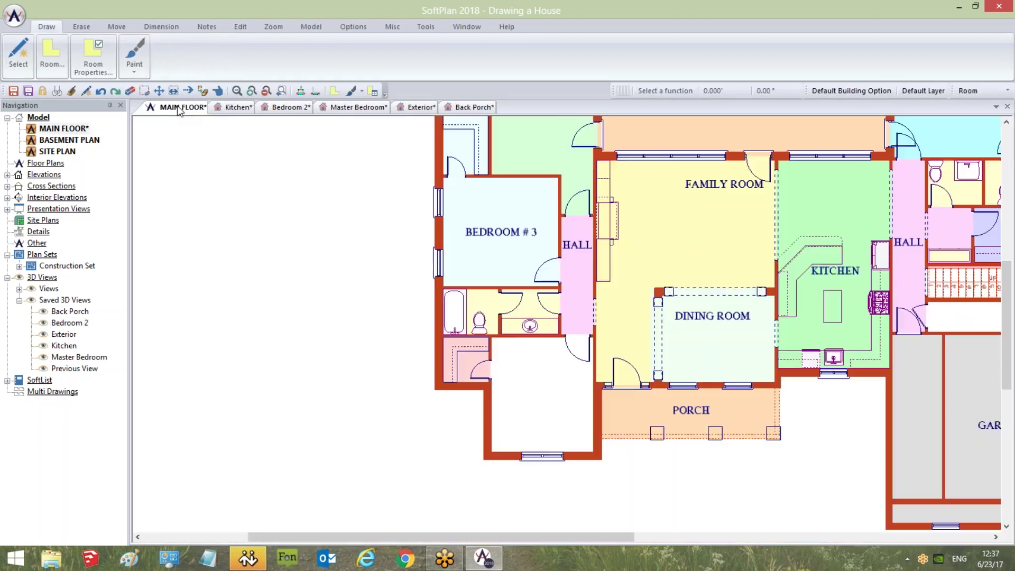
# Add a Bedroom 2 room to the unassigned front room using Auto Trace, choosing not to add another ceiling
pyautogui.click(46, 50)
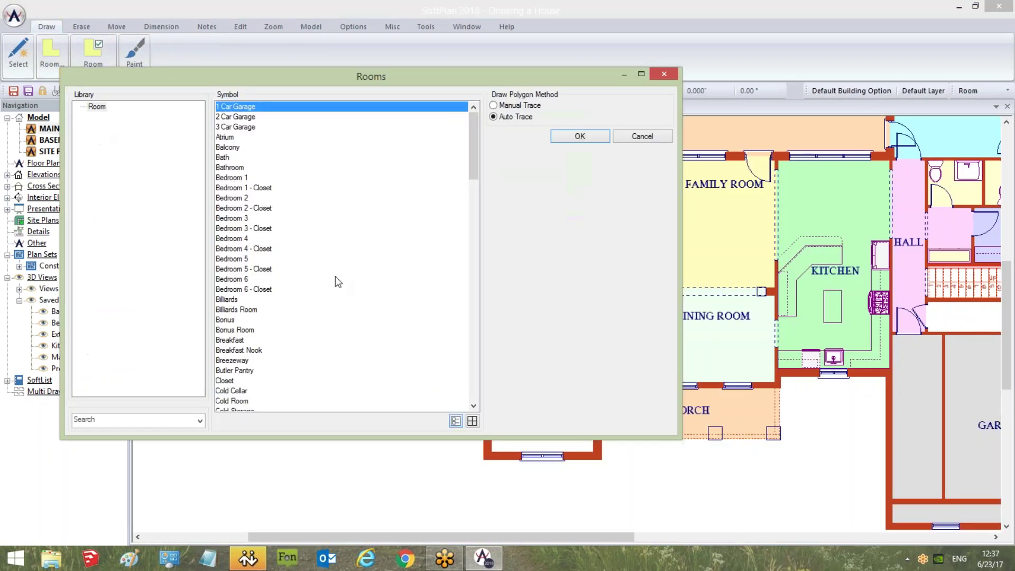
pyautogui.click(255, 198)
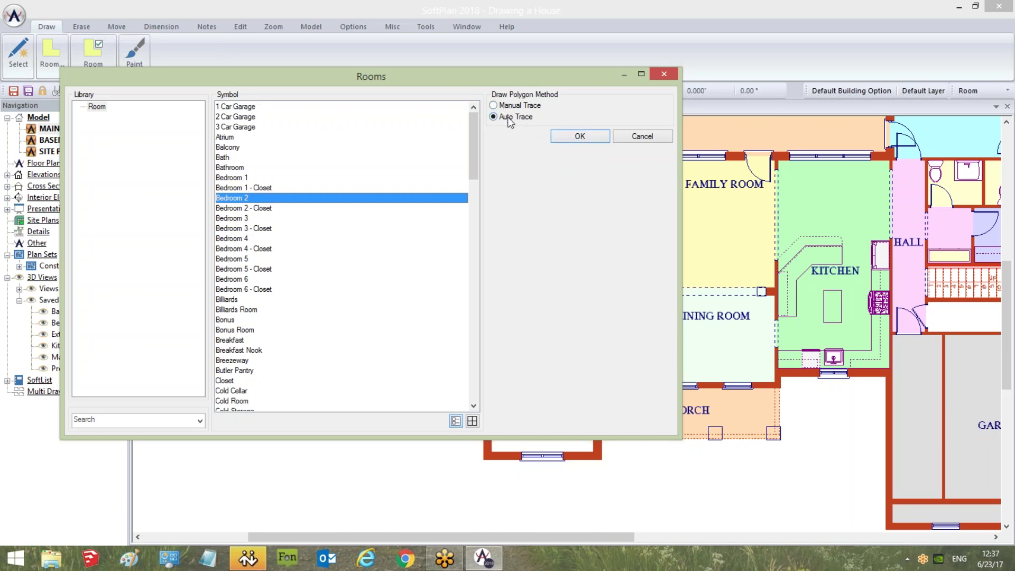
pyautogui.click(575, 136)
pyautogui.click(579, 135)
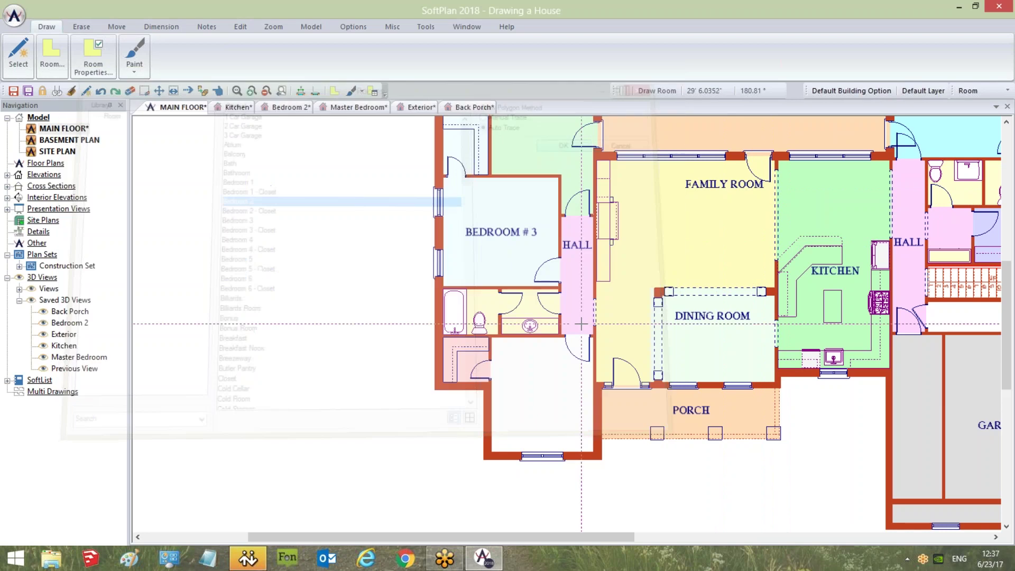
pyautogui.click(542, 391)
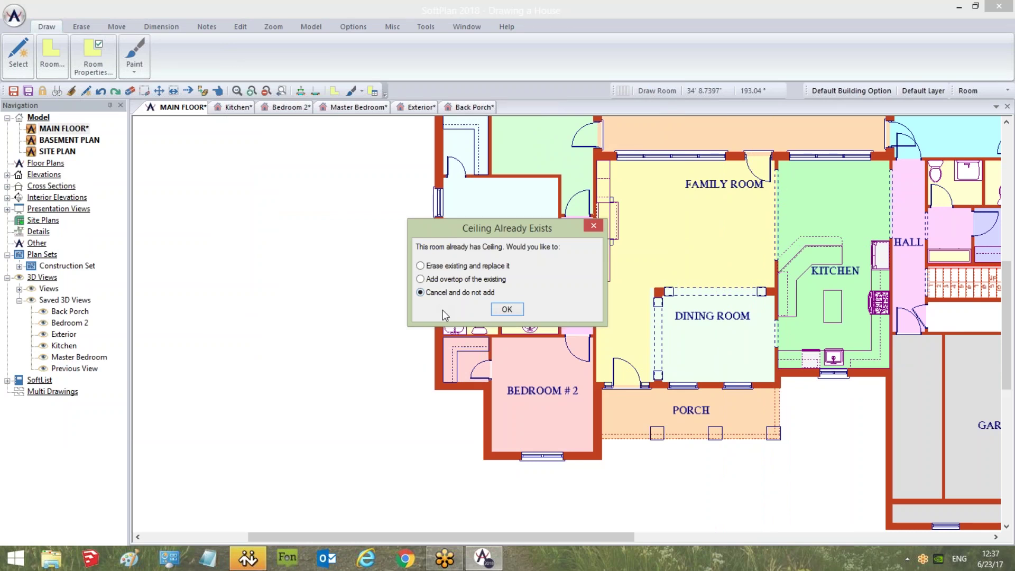
pyautogui.click(506, 310)
# Switch the main floor plan to Interior mode with Bedroom #2 in close view
pyautogui.scroll(2, 538, 389)
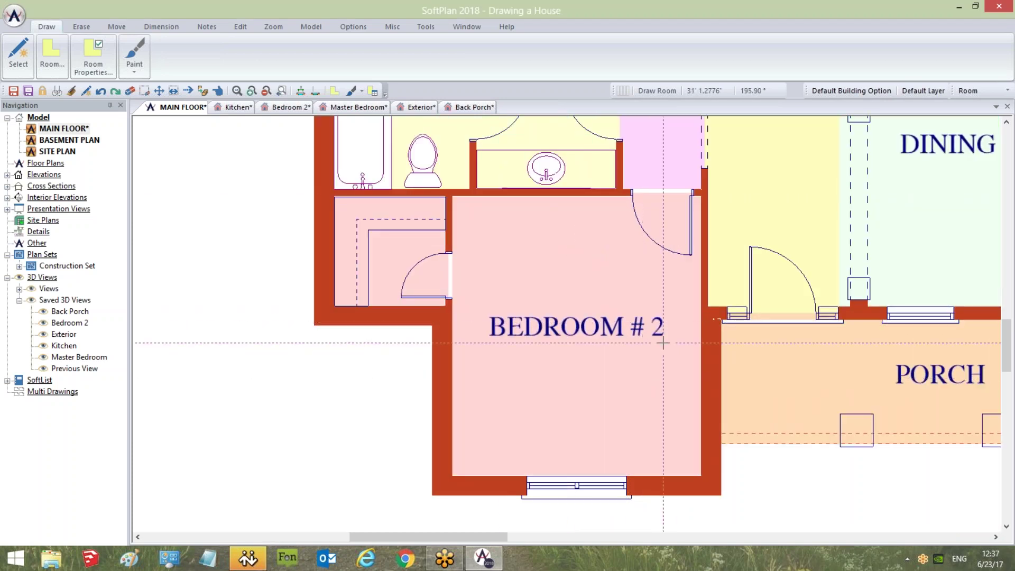
pyautogui.click(978, 91)
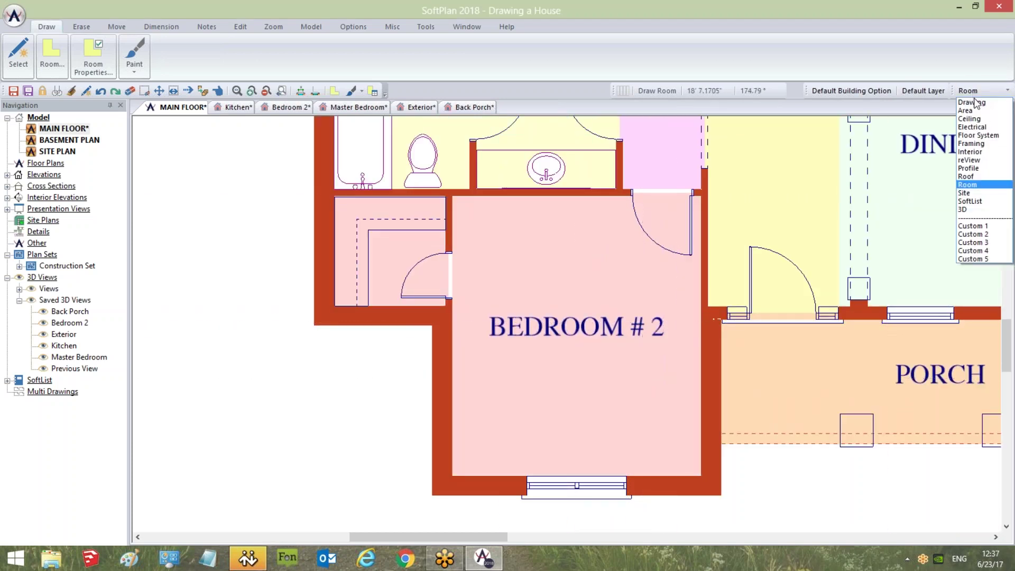
pyautogui.click(980, 153)
pyautogui.click(979, 146)
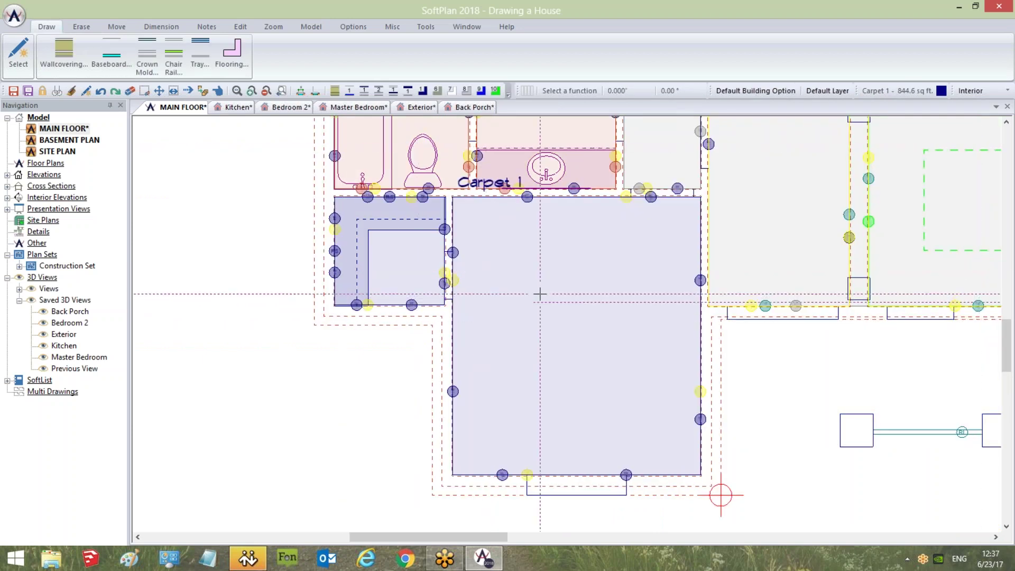
# Check the flooring and wallcovering items of Bedroom #2 and shift its east-wall wallcovering marker farther up the wall
pyautogui.rightClick(540, 294)
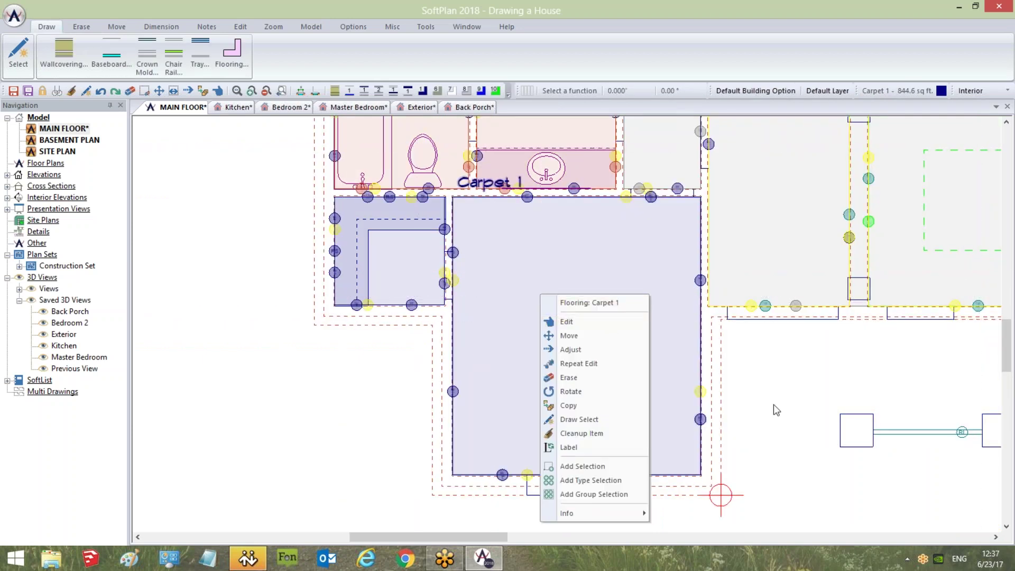
pyautogui.click(798, 400)
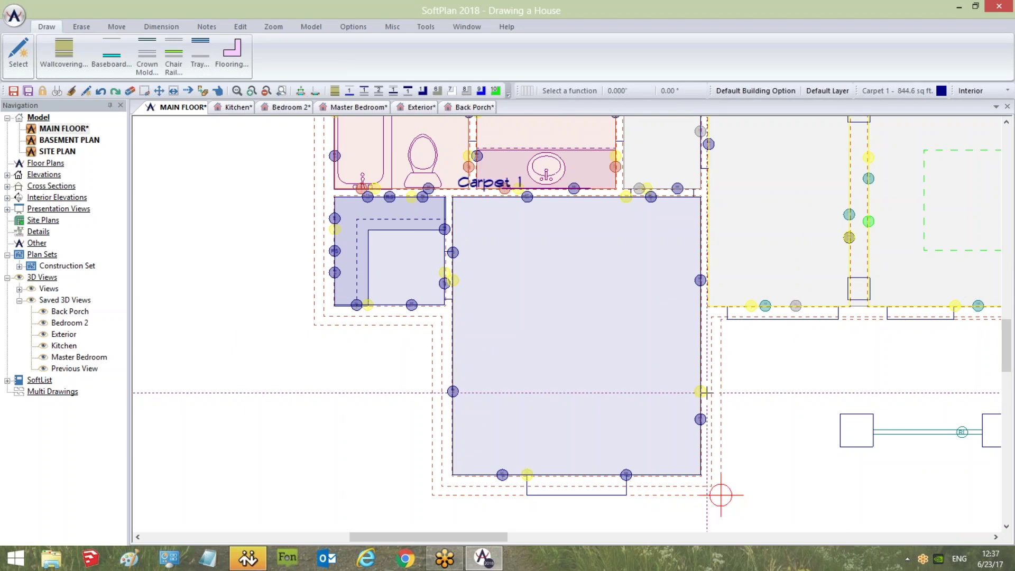
pyautogui.rightClick(703, 391)
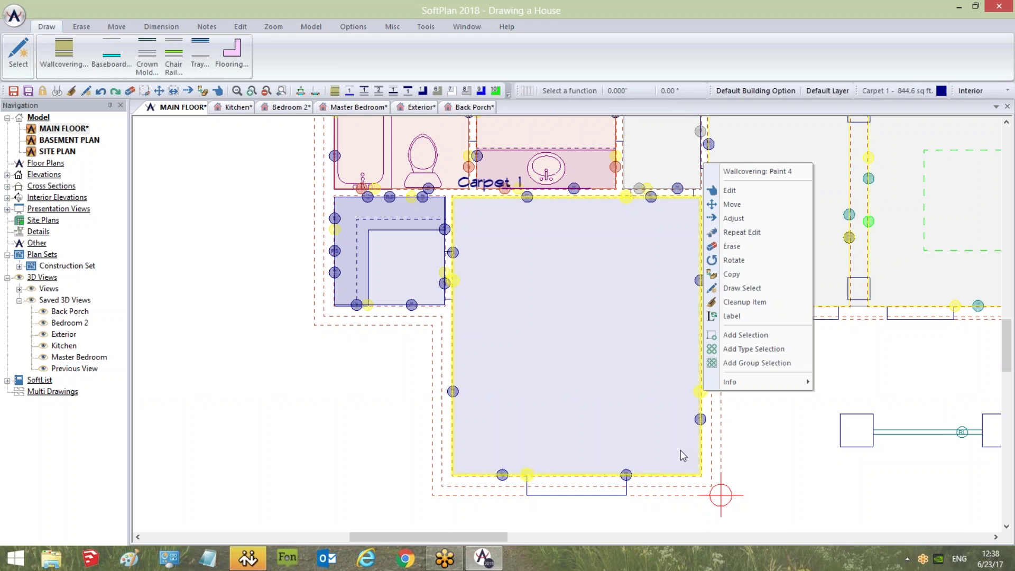
pyautogui.click(732, 471)
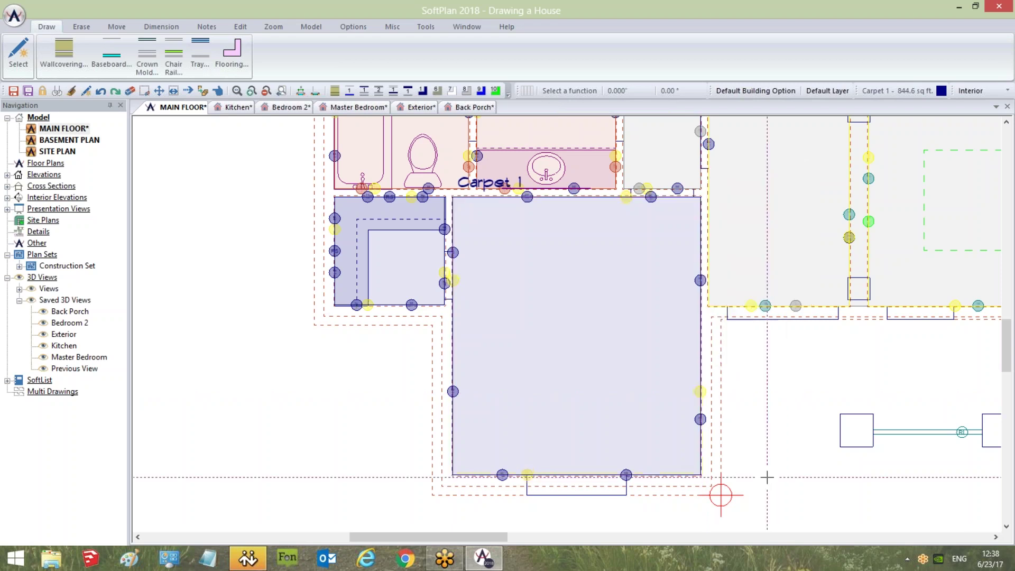
pyautogui.click(700, 391)
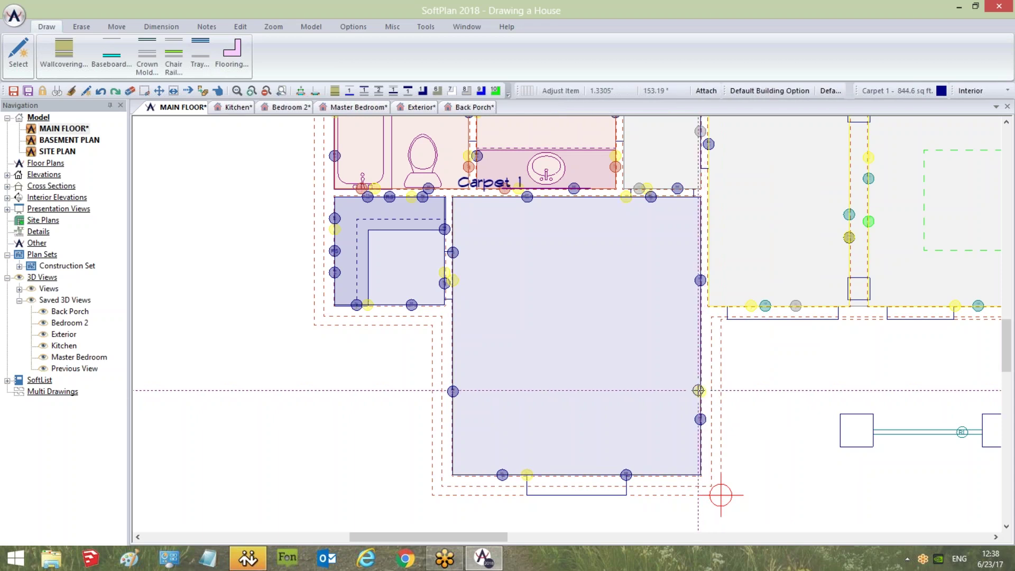
pyautogui.click(696, 259)
# Check the carpet flooring in the Bedroom 2 3D view and return to the main floor plan
pyautogui.click(291, 107)
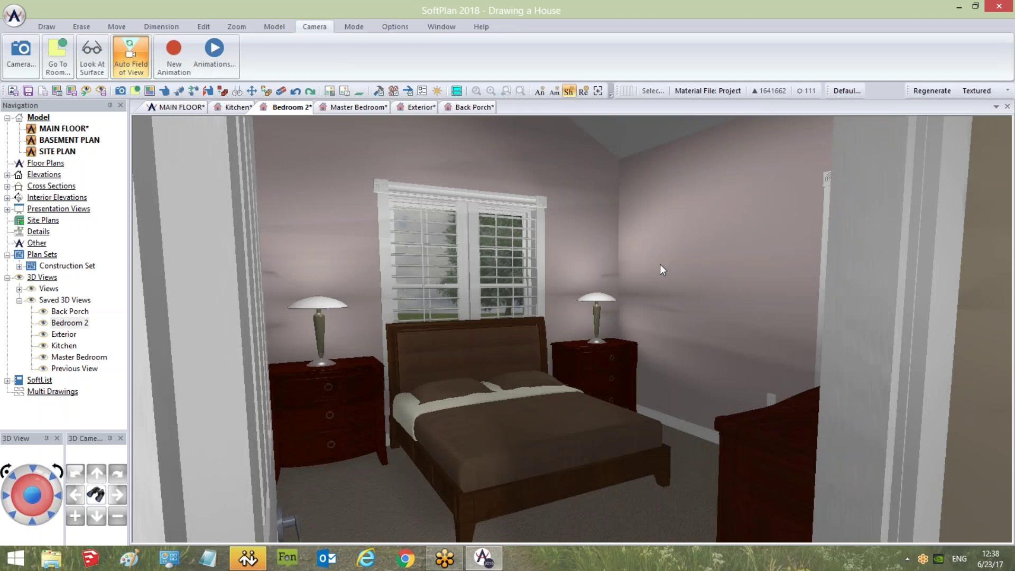
pyautogui.rightClick(689, 487)
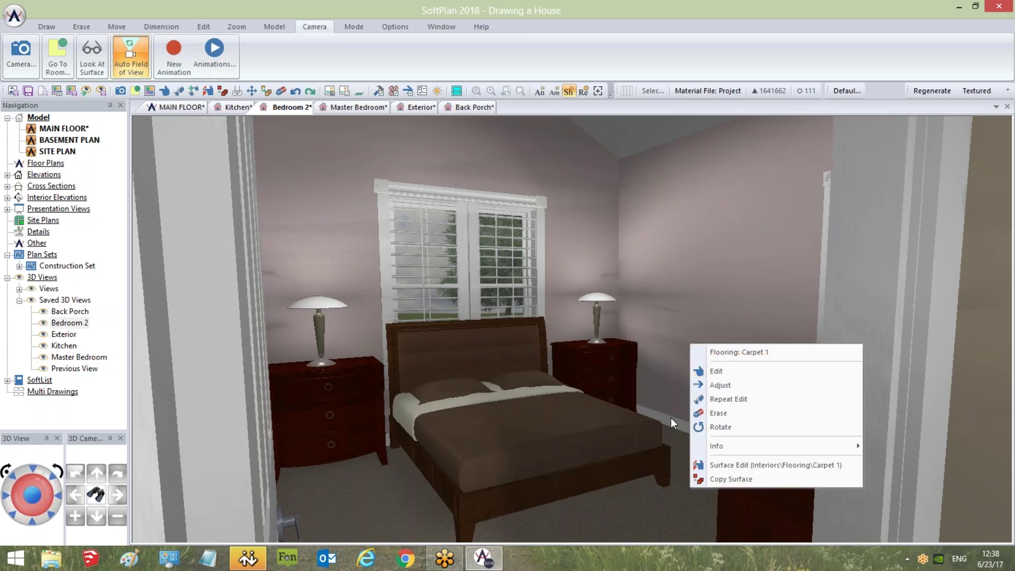
pyautogui.click(172, 107)
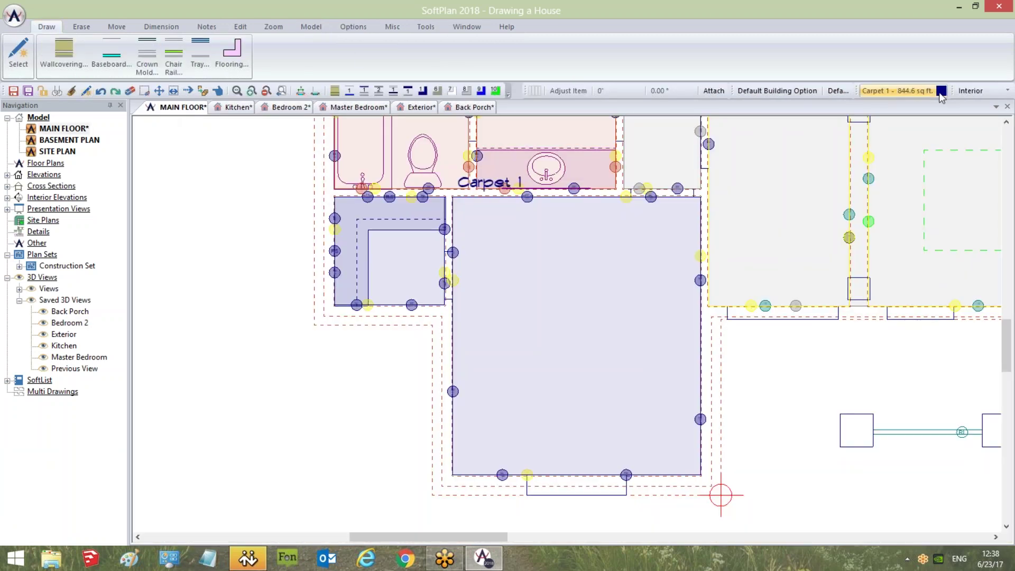
# Switch the plan to Room mode and compare the Bedroom 2 entry in Room Properties with the room on the plan
pyautogui.click(977, 91)
pyautogui.click(978, 191)
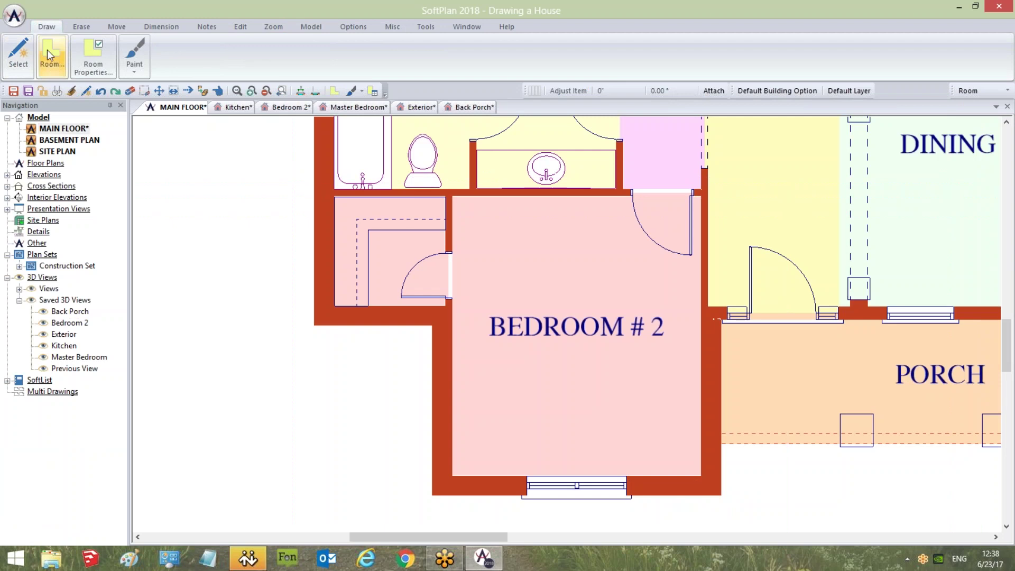
pyautogui.click(87, 59)
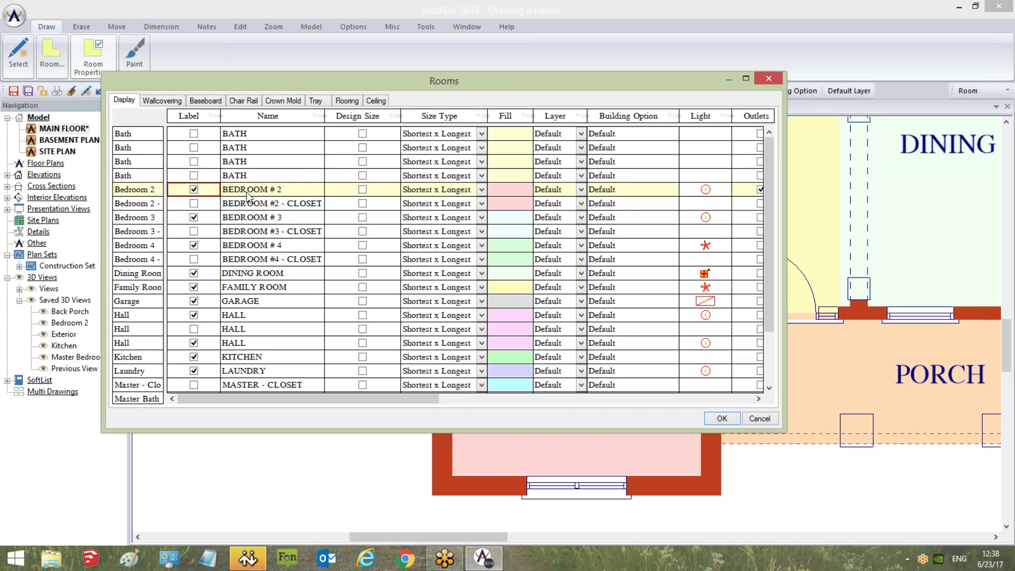
pyautogui.click(286, 195)
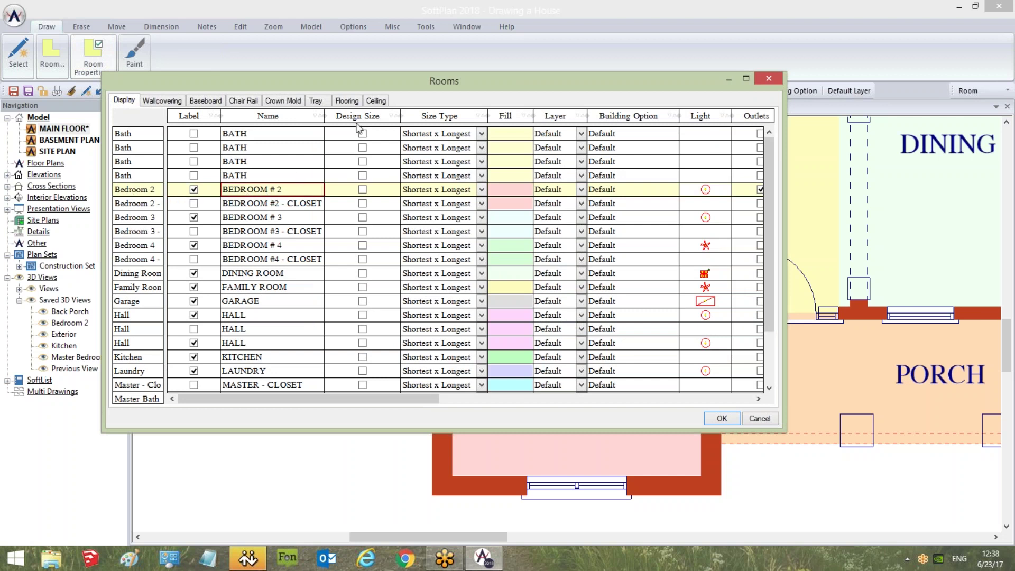
pyautogui.moveTo(384, 86)
pyautogui.mouseDown()
pyautogui.moveTo(327, 20)
pyautogui.moveTo(321, 34)
pyautogui.moveTo(986, 94)
pyautogui.mouseUp()
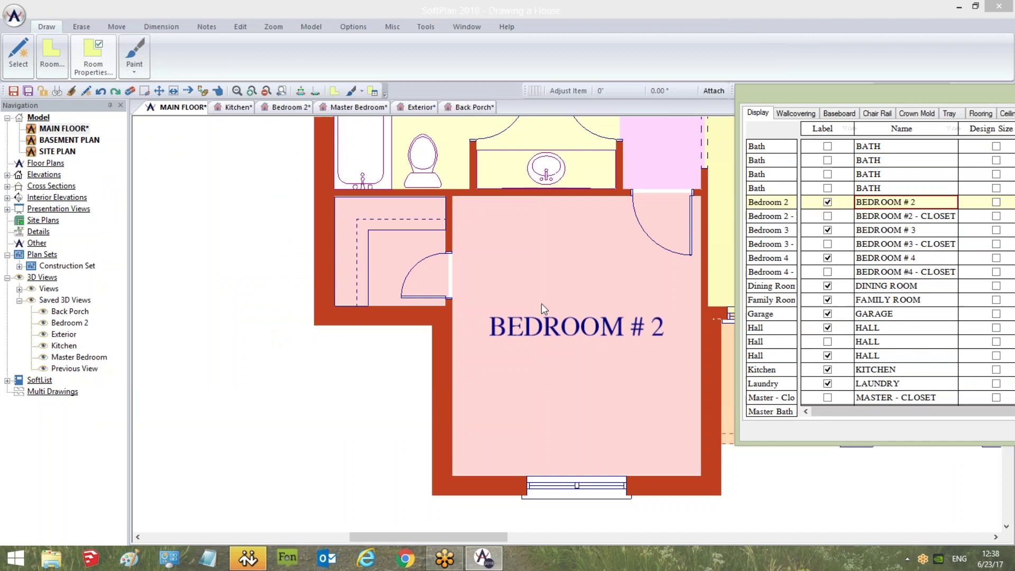
pyautogui.moveTo(949, 97)
pyautogui.mouseDown()
pyautogui.moveTo(611, 238)
pyautogui.moveTo(344, 60)
pyautogui.mouseUp()
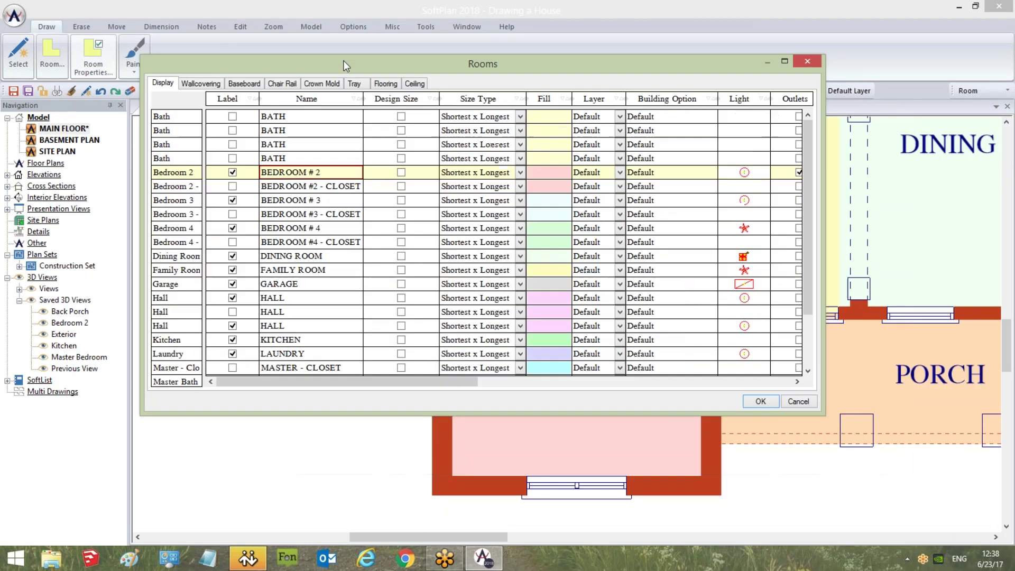
# Review the rooms' names and light symbols, opening the electrical library for Bedroom 2's light without choosing a symbol
pyautogui.click(284, 158)
pyautogui.click(284, 145)
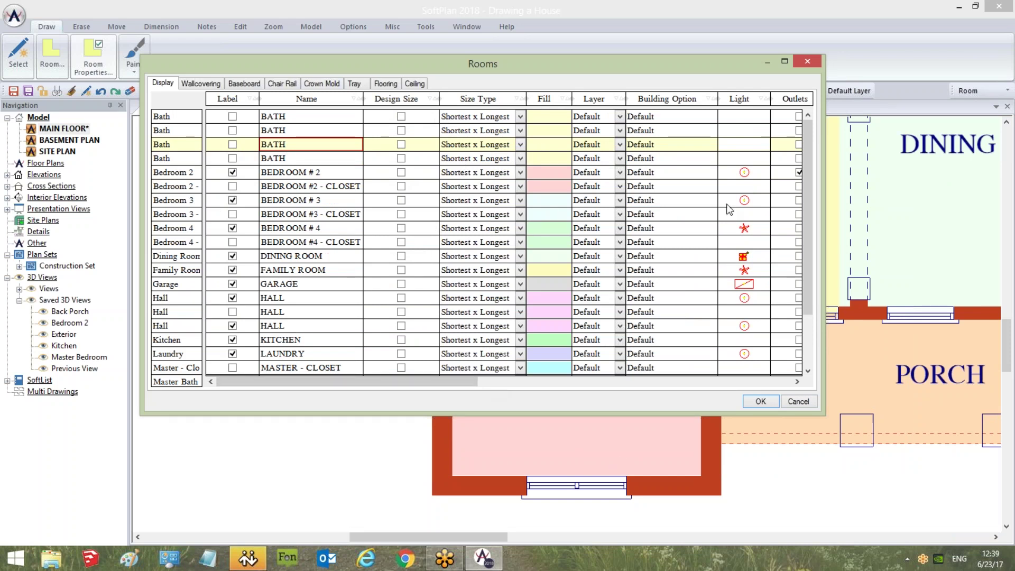
pyautogui.click(734, 146)
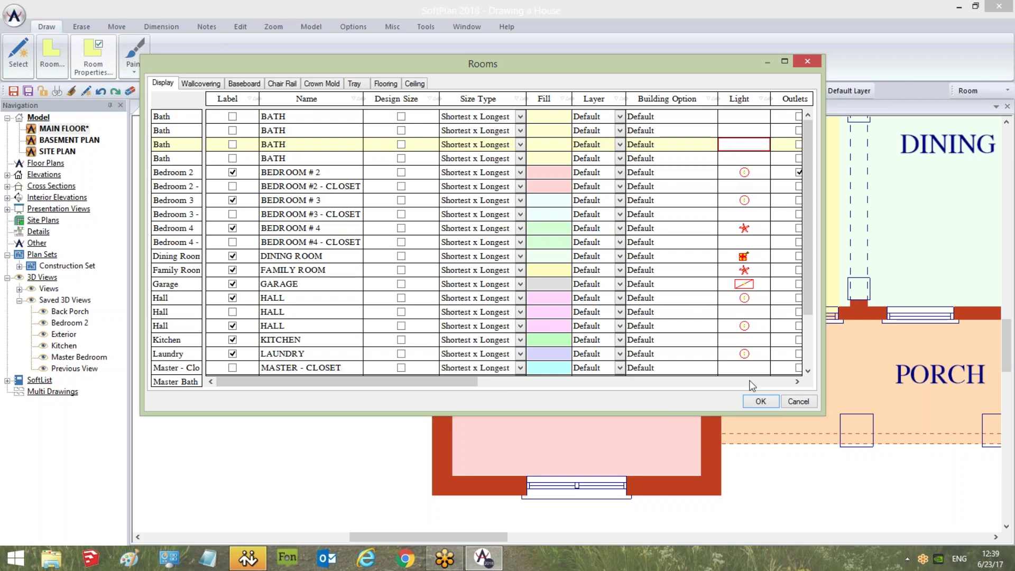
pyautogui.doubleClick(746, 174)
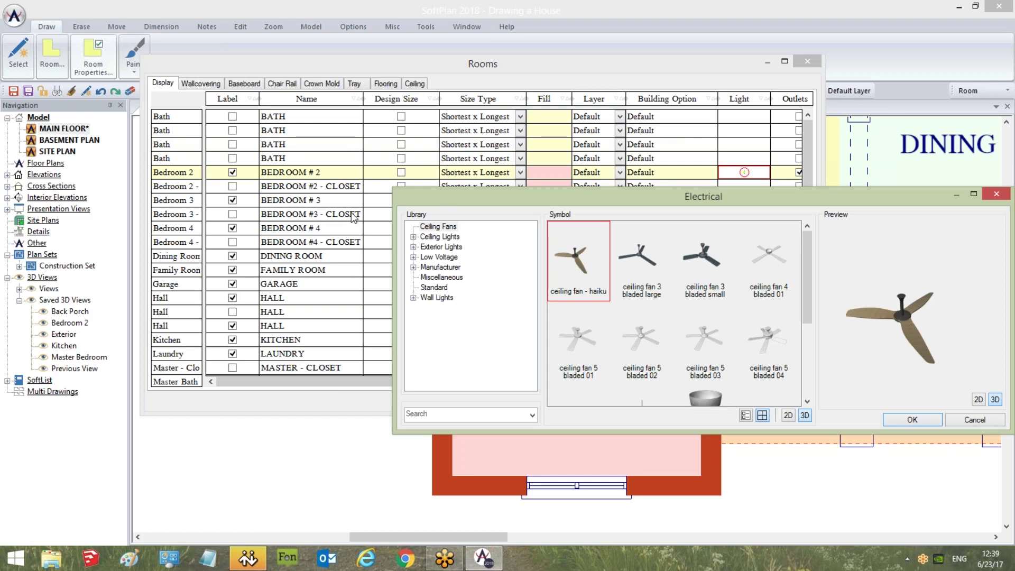
pyautogui.click(973, 420)
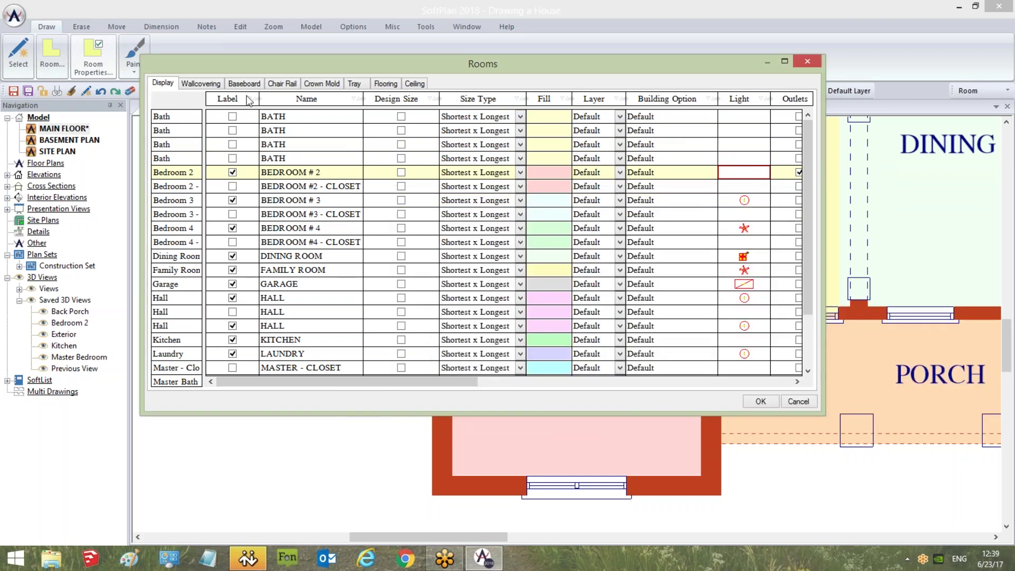
# Review the rooms' wallcovering, baseboard, chair rail, crown mold, tray, flooring and ceiling settings, and close the room table without saving
pyautogui.click(193, 85)
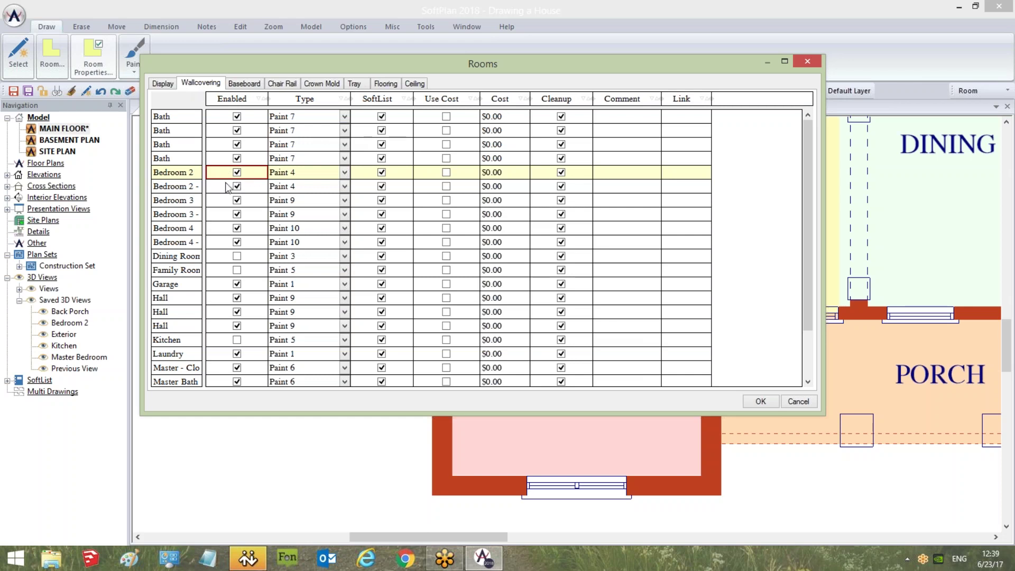
pyautogui.click(247, 84)
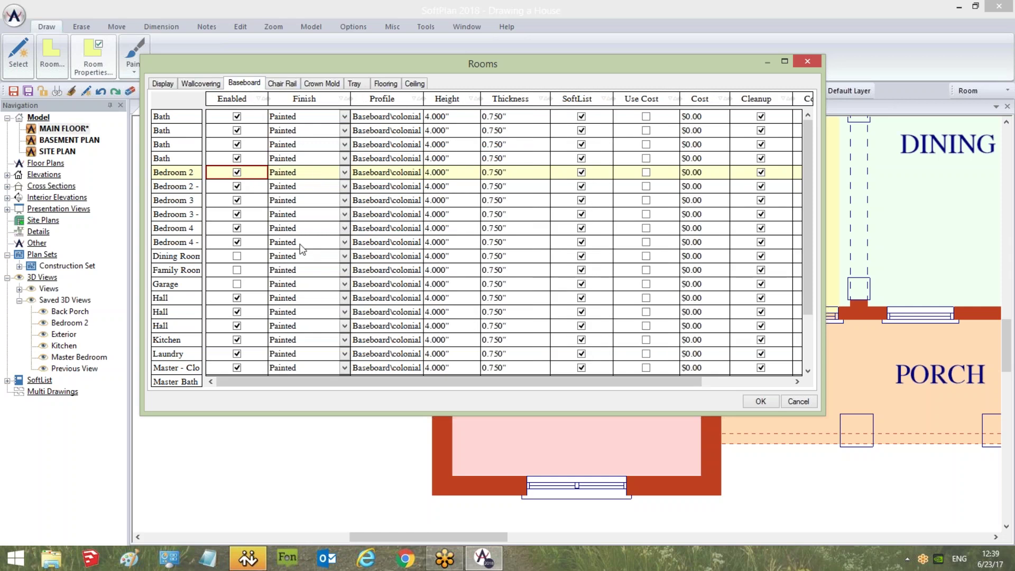
pyautogui.scroll(-2, 803, 200)
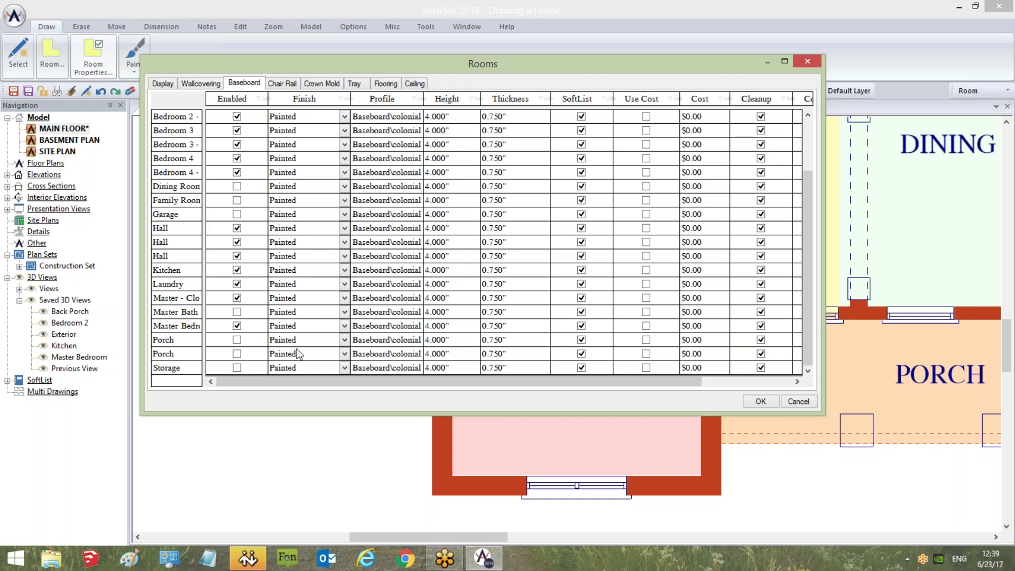
pyautogui.click(291, 84)
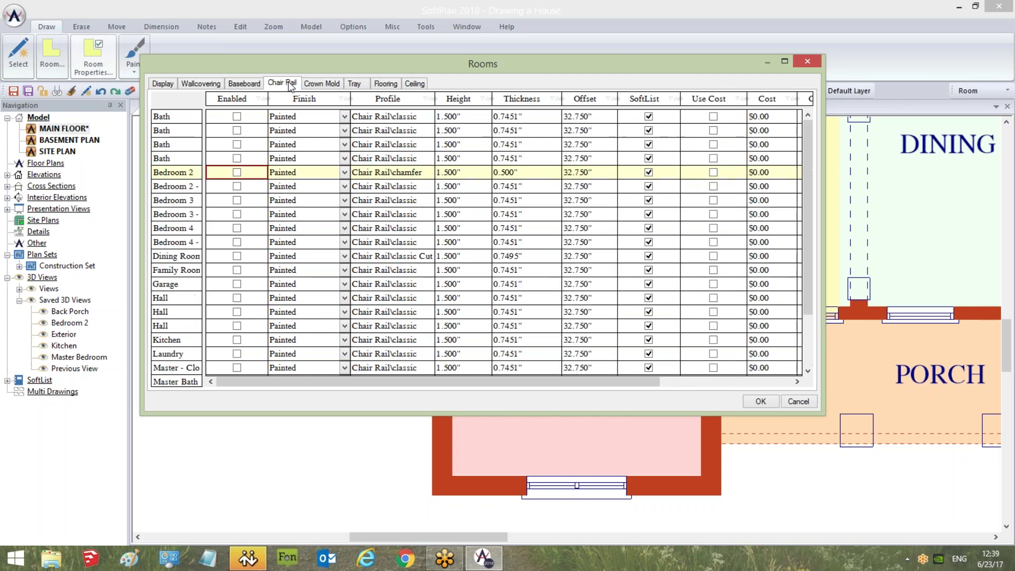
pyautogui.click(334, 84)
pyautogui.click(354, 83)
pyautogui.click(385, 84)
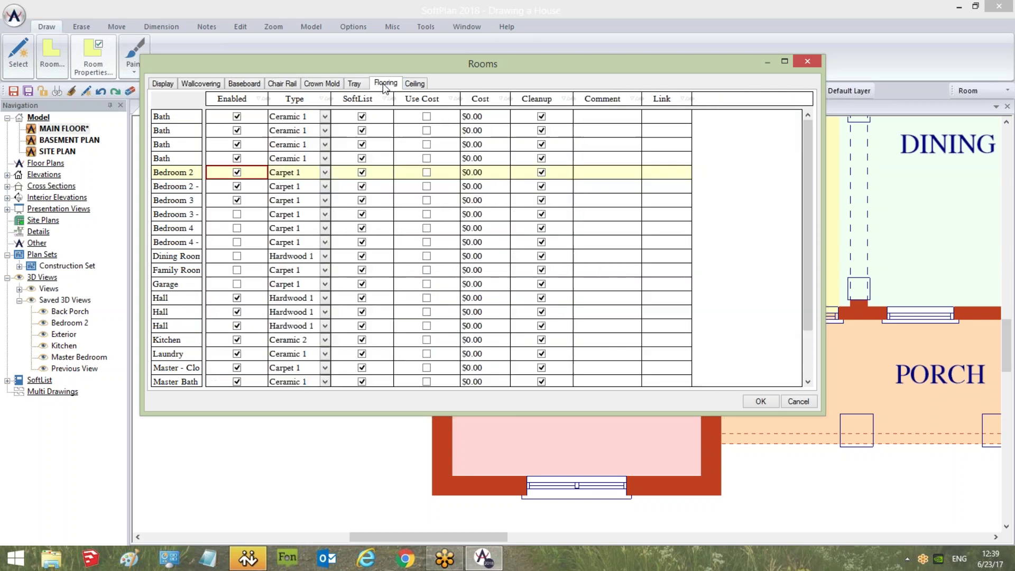
pyautogui.click(415, 84)
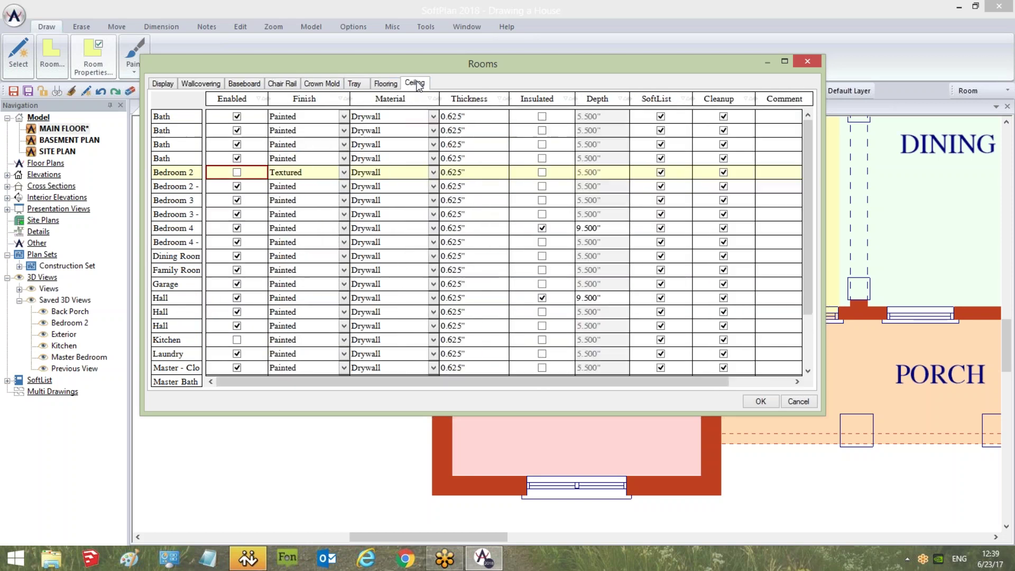
pyautogui.click(798, 402)
# Switch the main floor plan to Drawing mode and show the whole house
pyautogui.scroll(-4, 689, 271)
pyautogui.moveTo(688, 271); pyautogui.dragTo(639, 366, button='middle')
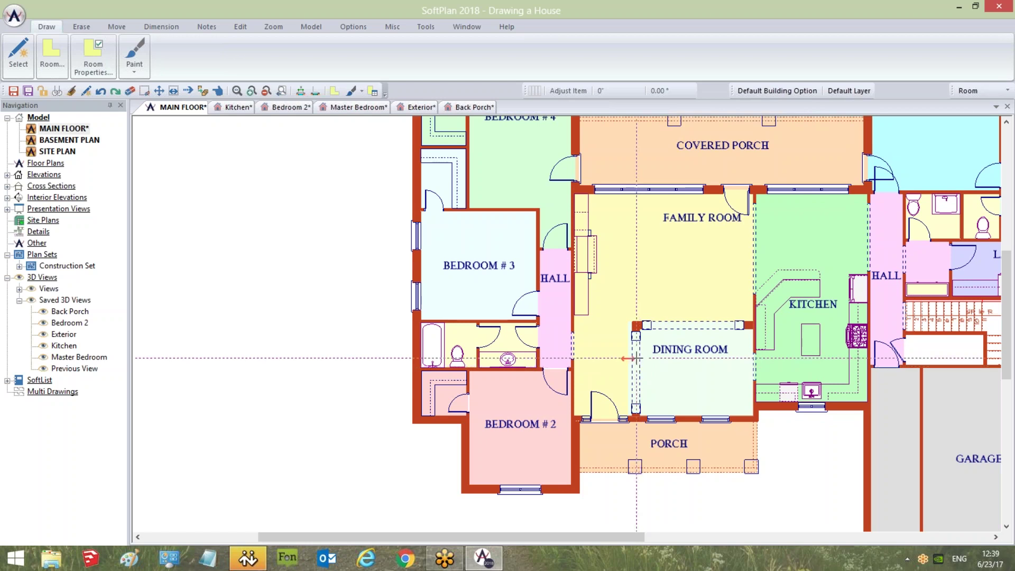
pyautogui.click(979, 90)
pyautogui.click(978, 103)
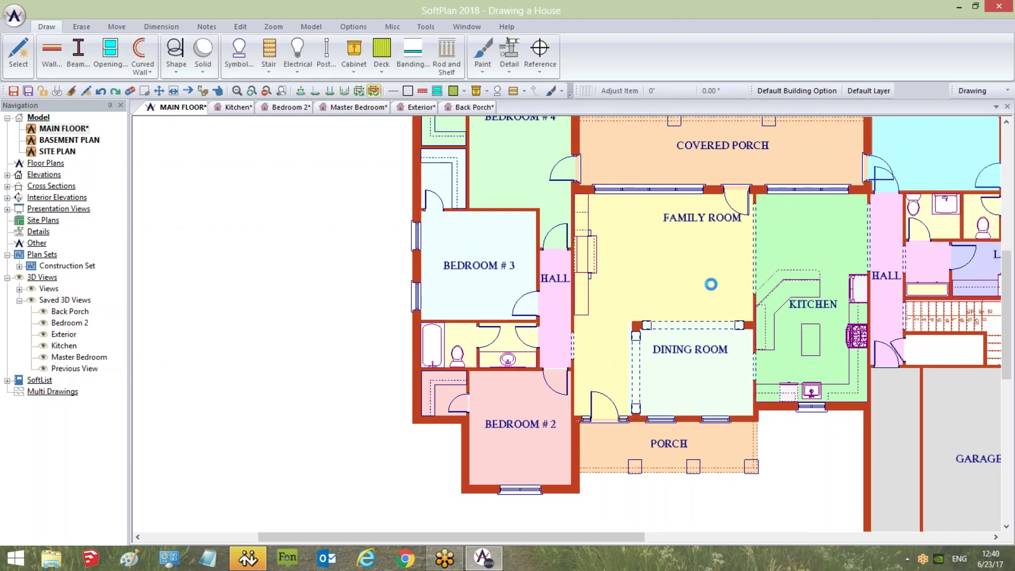
pyautogui.scroll(-4, 683, 310)
pyautogui.scroll(-3, 686, 315)
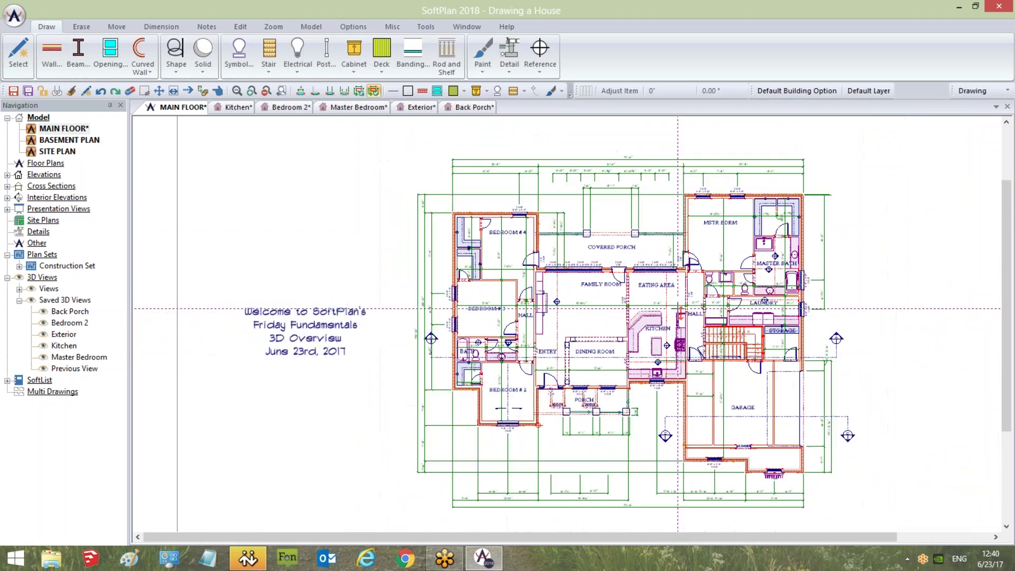
# Make the Furniture layer visible on the main floor plan through Layer Setup
pyautogui.click(353, 26)
pyautogui.click(46, 58)
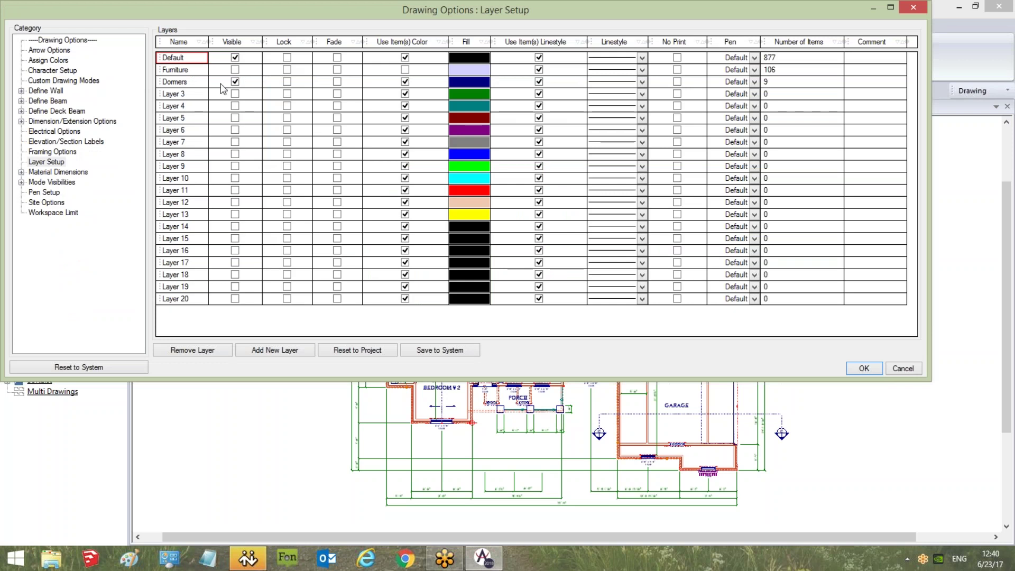
pyautogui.click(235, 71)
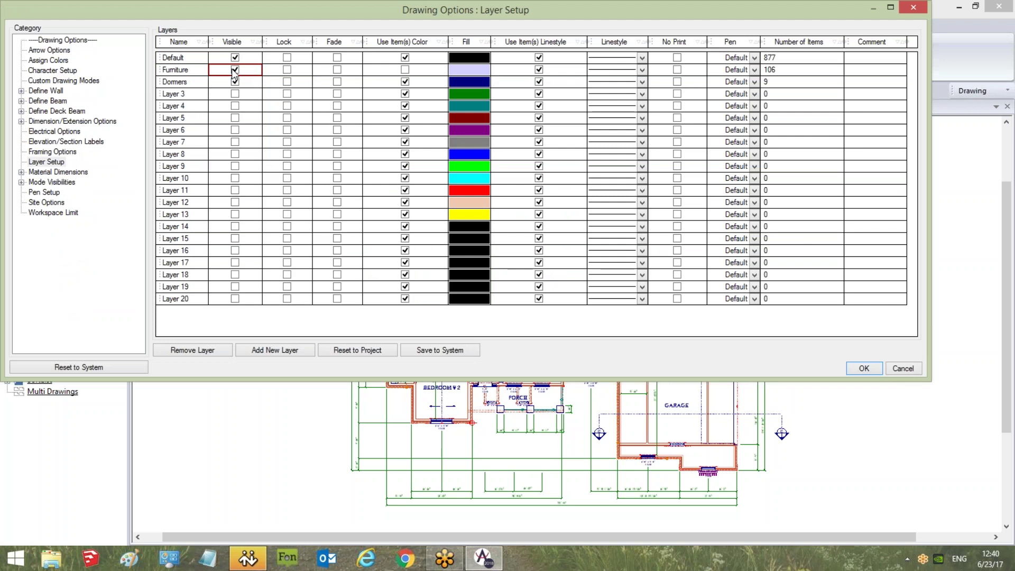
pyautogui.click(864, 368)
# Examine the furniture placed in the rooms, checking the available options for the family room armchair
pyautogui.scroll(2, 635, 412)
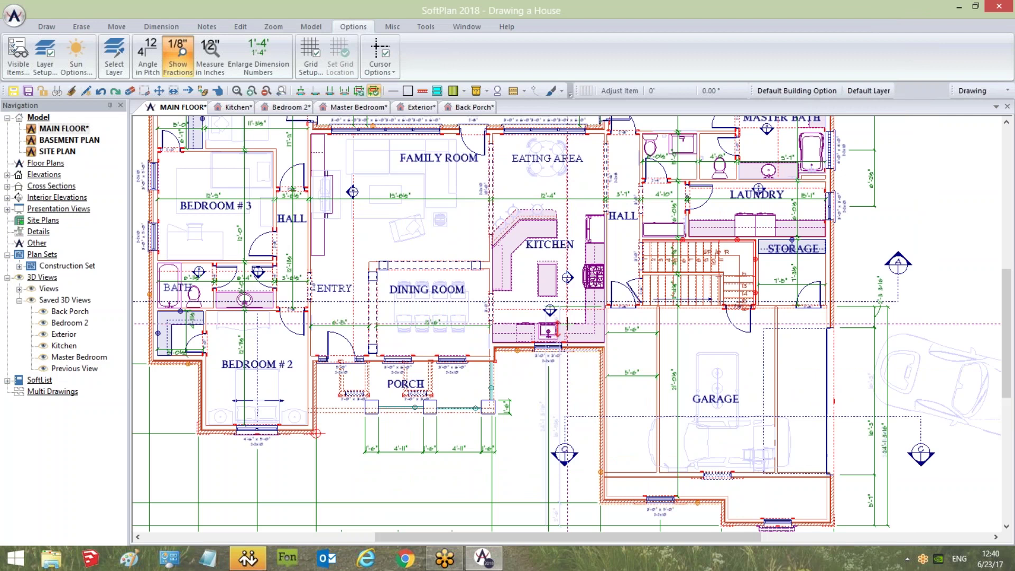
pyautogui.scroll(4, 466, 133)
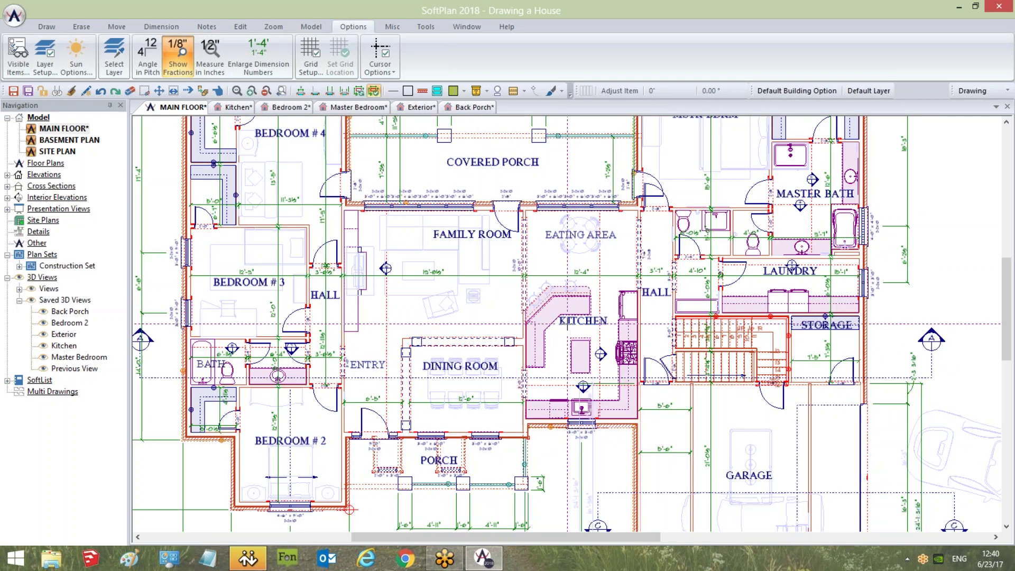
pyautogui.moveTo(578, 319); pyautogui.dragTo(563, 345, button='middle')
pyautogui.rightClick(529, 323)
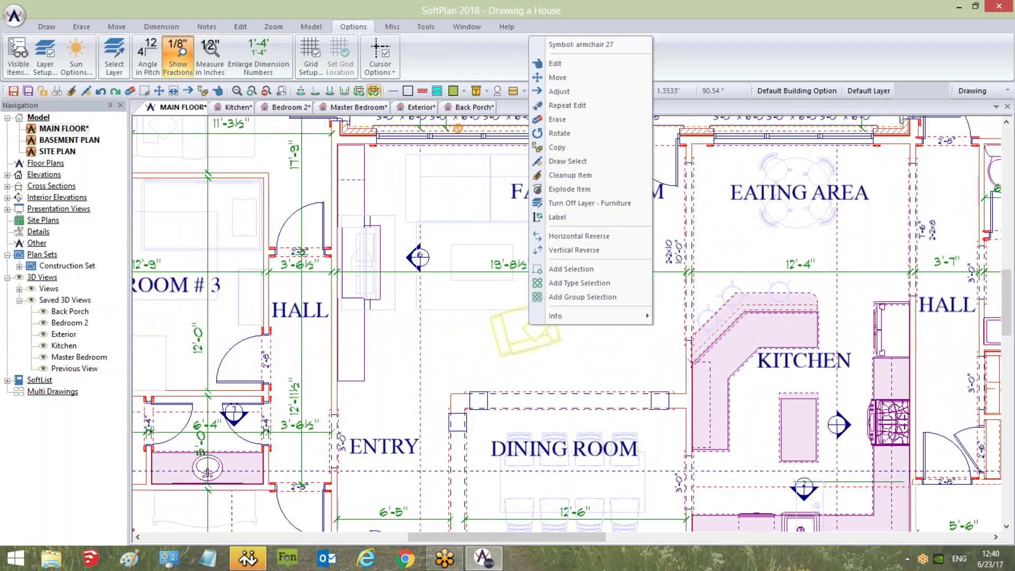
pyautogui.click(582, 91)
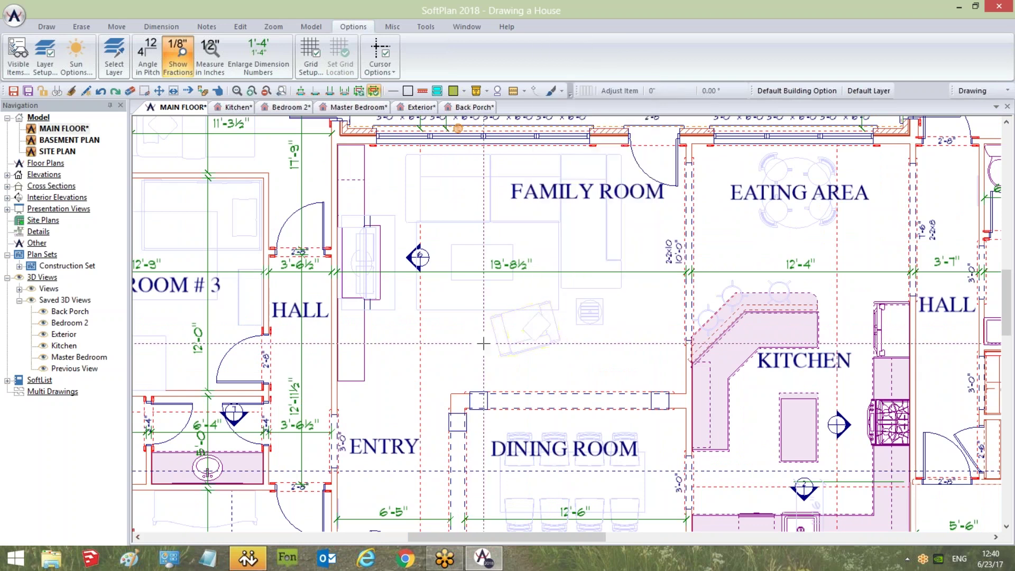
pyautogui.scroll(-1, 484, 344)
pyautogui.moveTo(483, 344); pyautogui.dragTo(483, 285, button='middle')
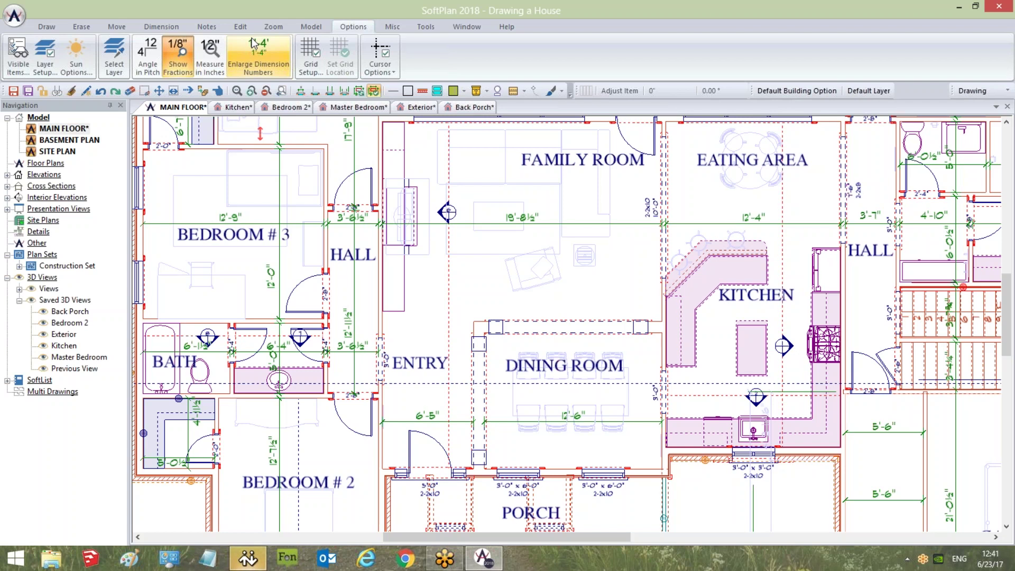
pyautogui.click(48, 67)
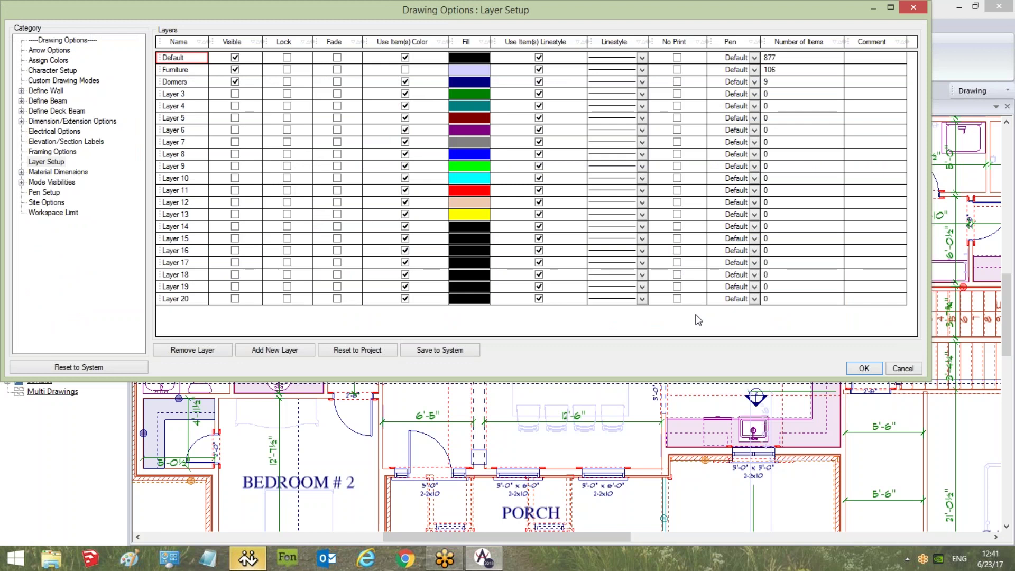
pyautogui.moveTo(432, 15); pyautogui.dragTo(437, 81)
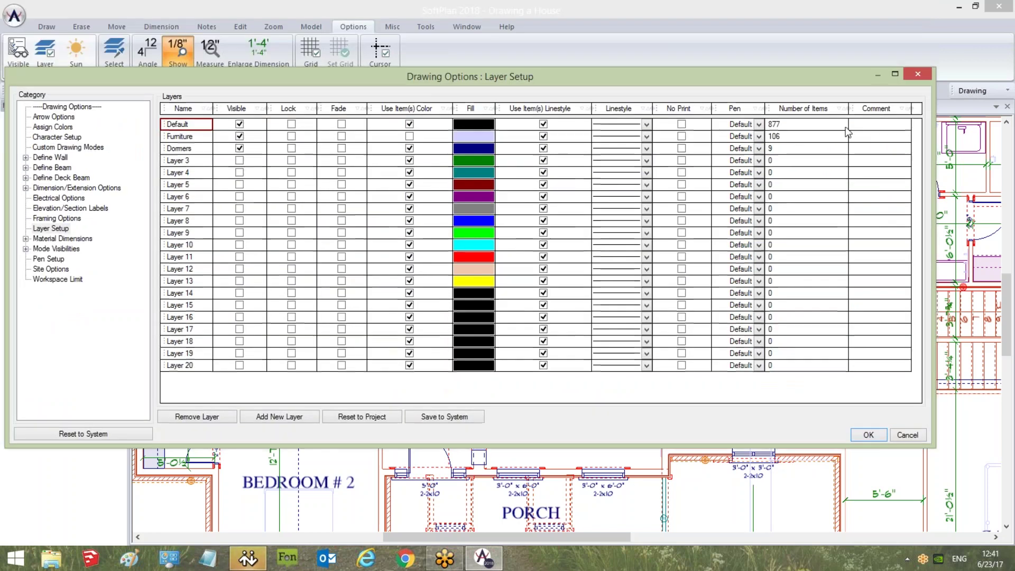
pyautogui.press('Return')
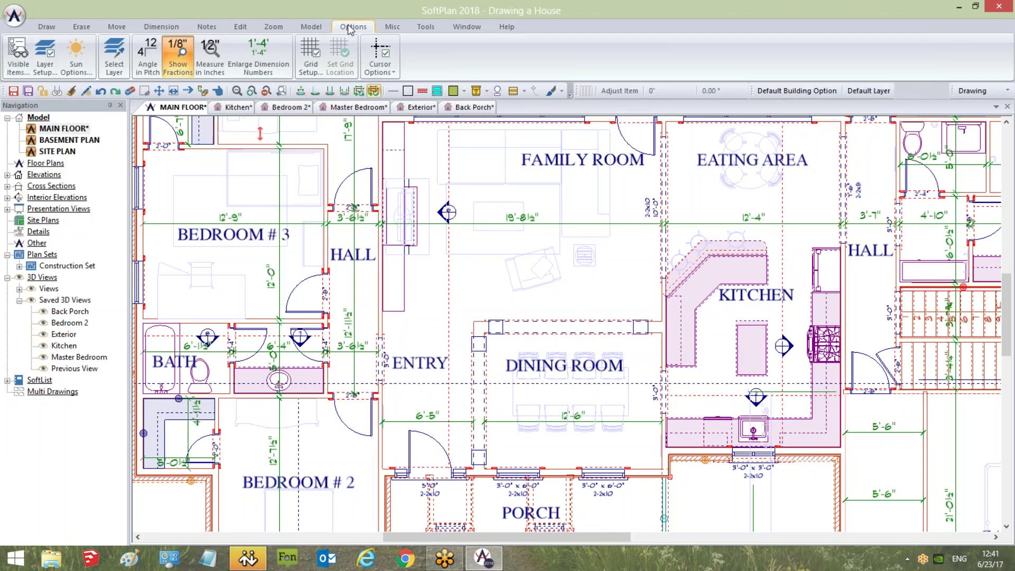
# Set the Furniture layer to use its items' own colors in Layer Setup and apply the change to the plan
pyautogui.click(45, 55)
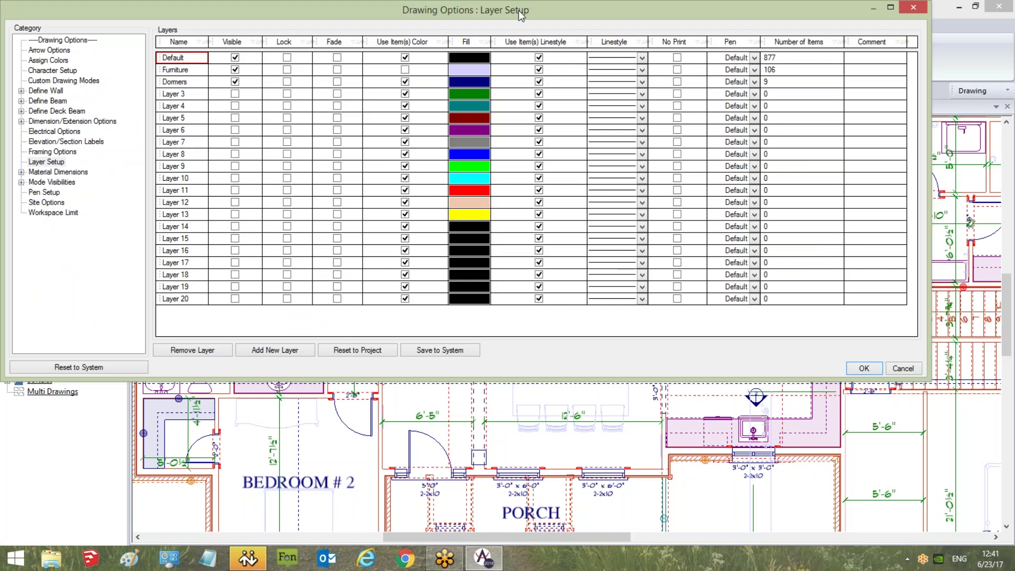
pyautogui.moveTo(544, 18); pyautogui.dragTo(617, 96)
pyautogui.click(251, 147)
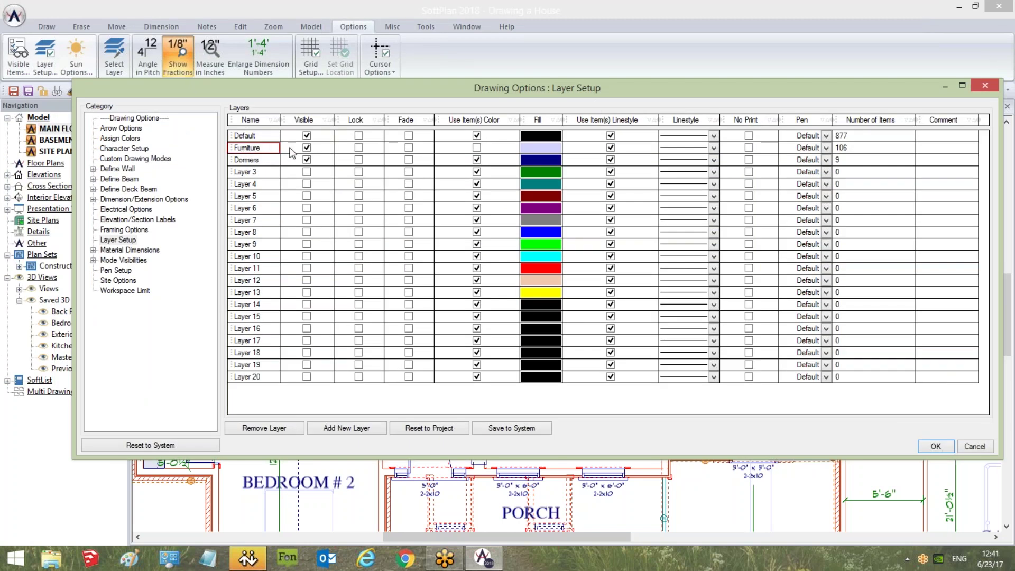
pyautogui.click(476, 148)
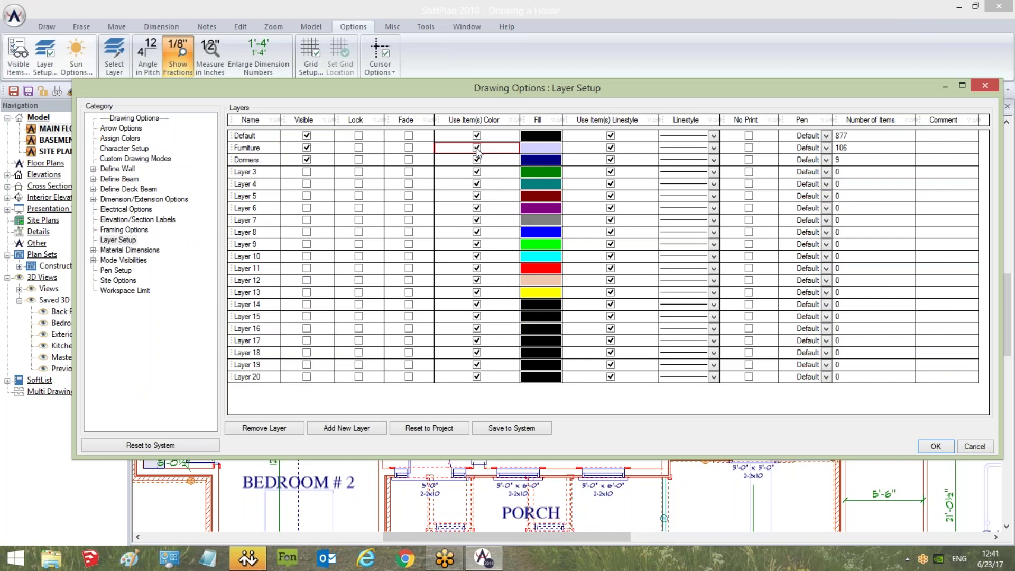
pyautogui.click(936, 447)
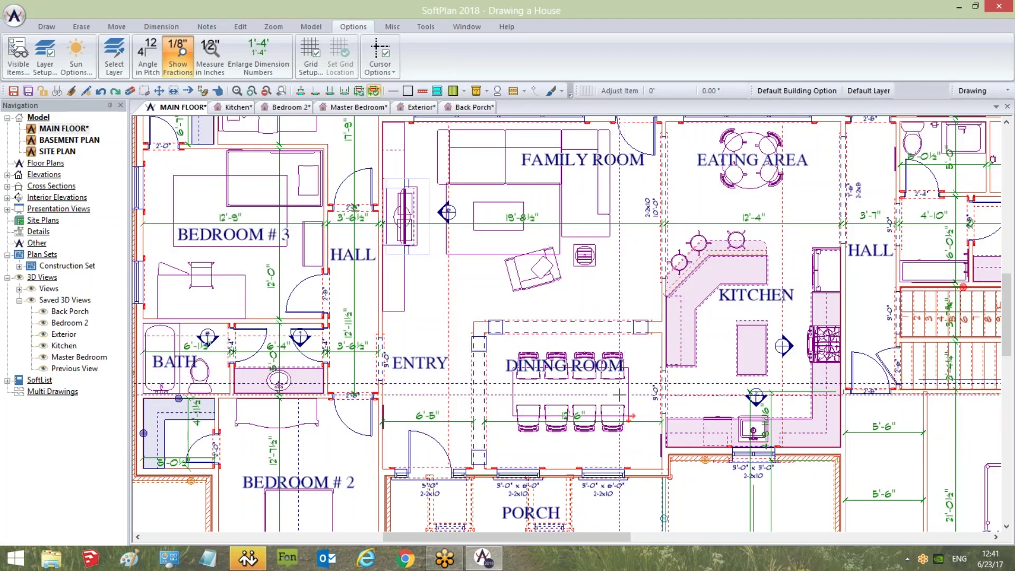
# Turn off item colors for the Furniture layer and set its fill to the standard dark green in Layer Setup
pyautogui.click(47, 56)
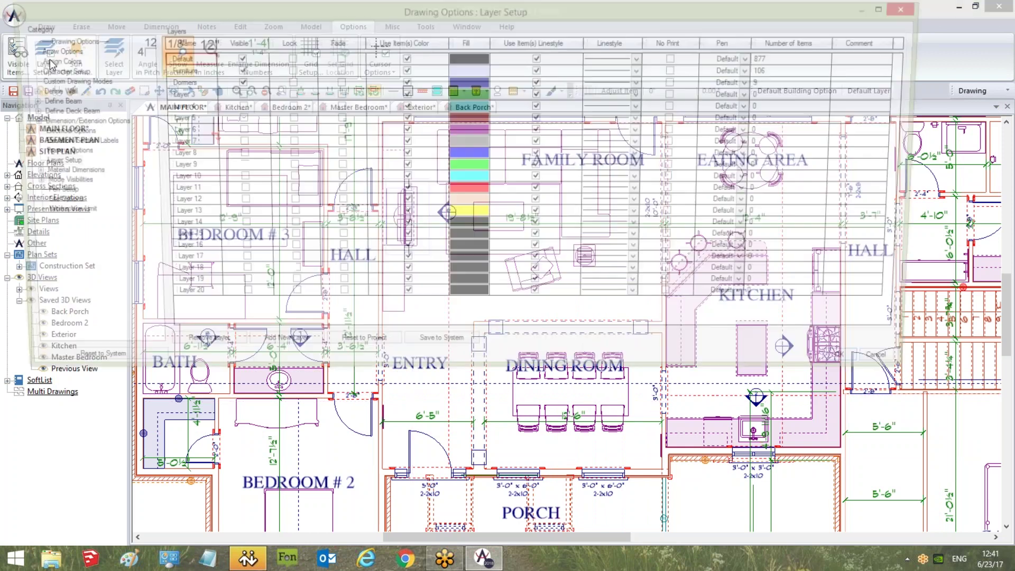
pyautogui.click(412, 72)
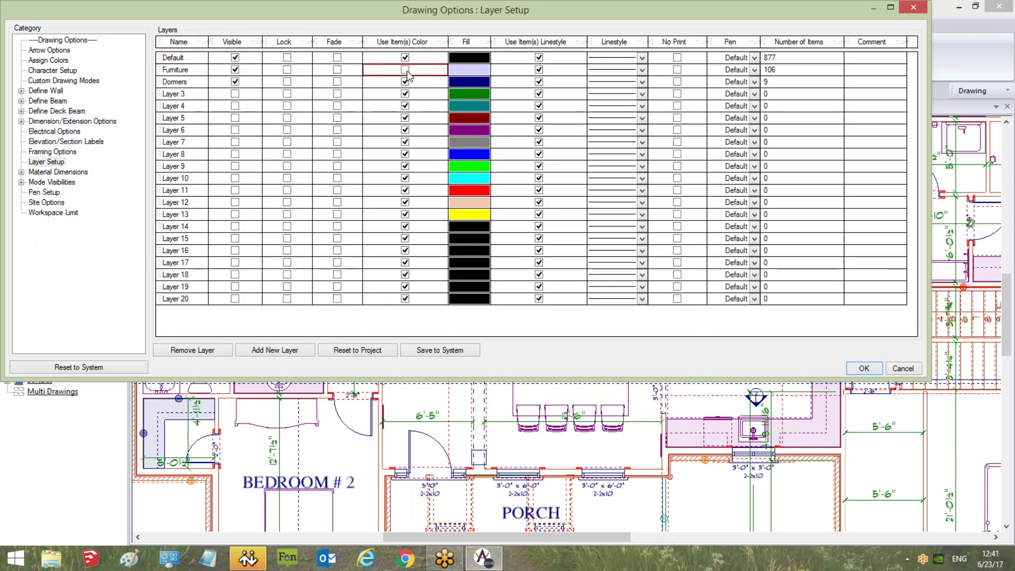
pyautogui.doubleClick(460, 72)
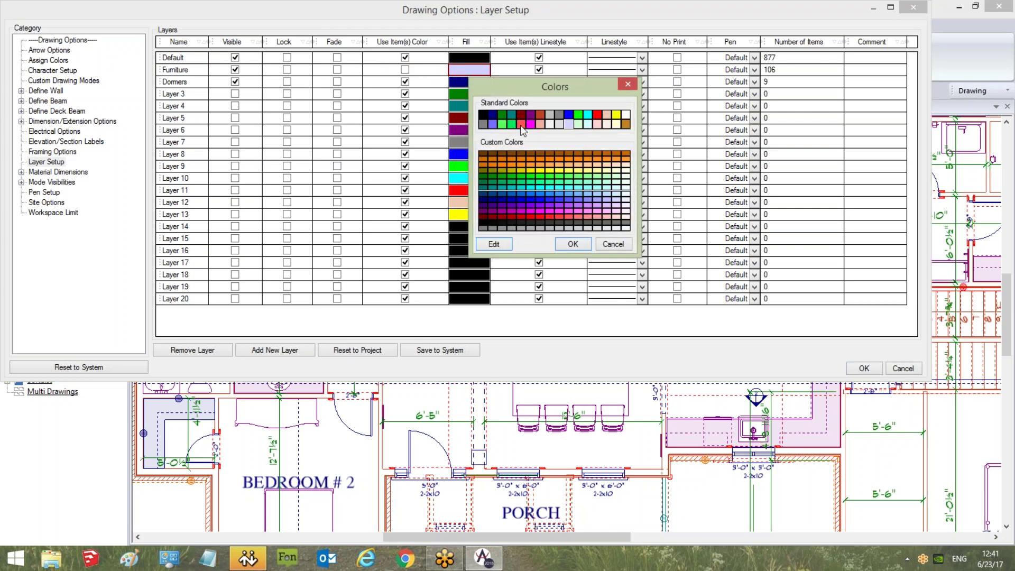
pyautogui.click(511, 124)
pyautogui.click(502, 114)
pyautogui.click(577, 246)
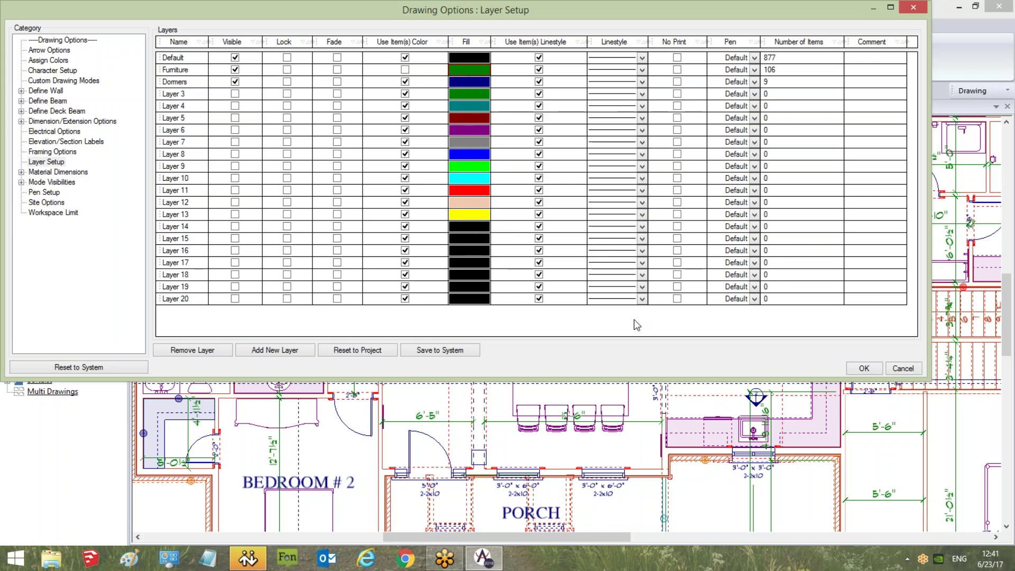
pyautogui.click(863, 369)
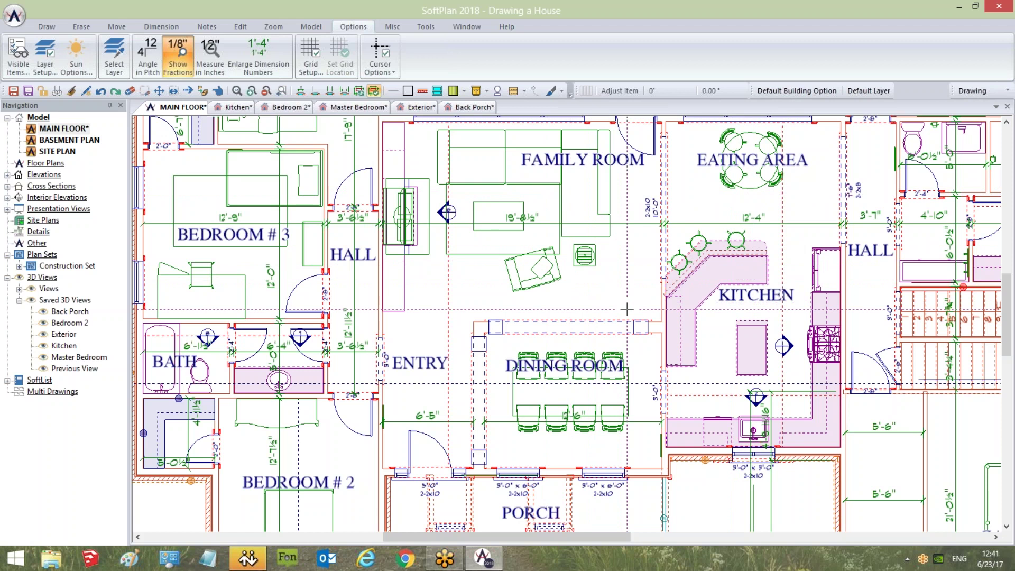
# Review the Default option and Building Option 1 in the project's Building Options, and close the settings without saving
pyautogui.click(308, 27)
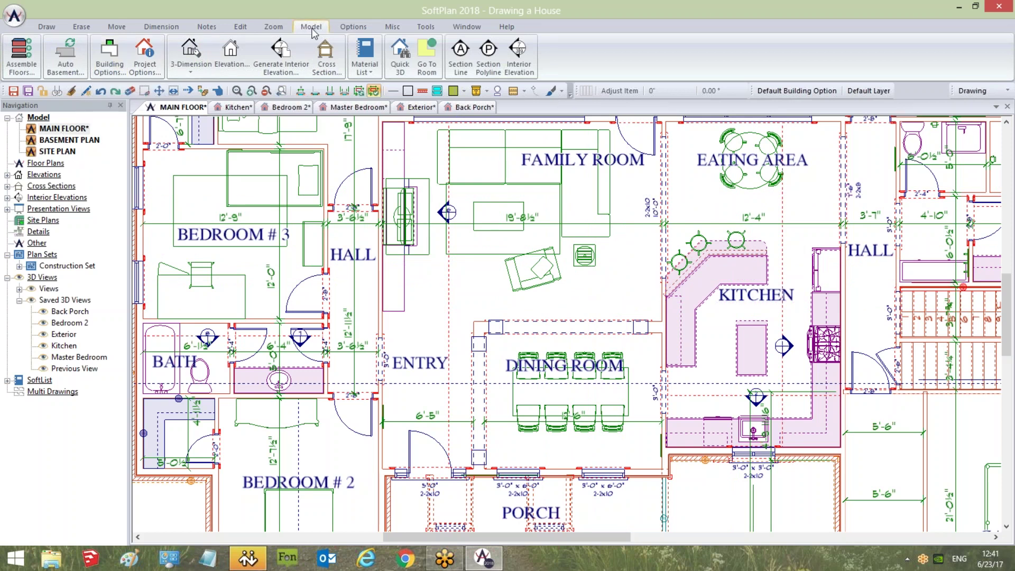
pyautogui.click(110, 55)
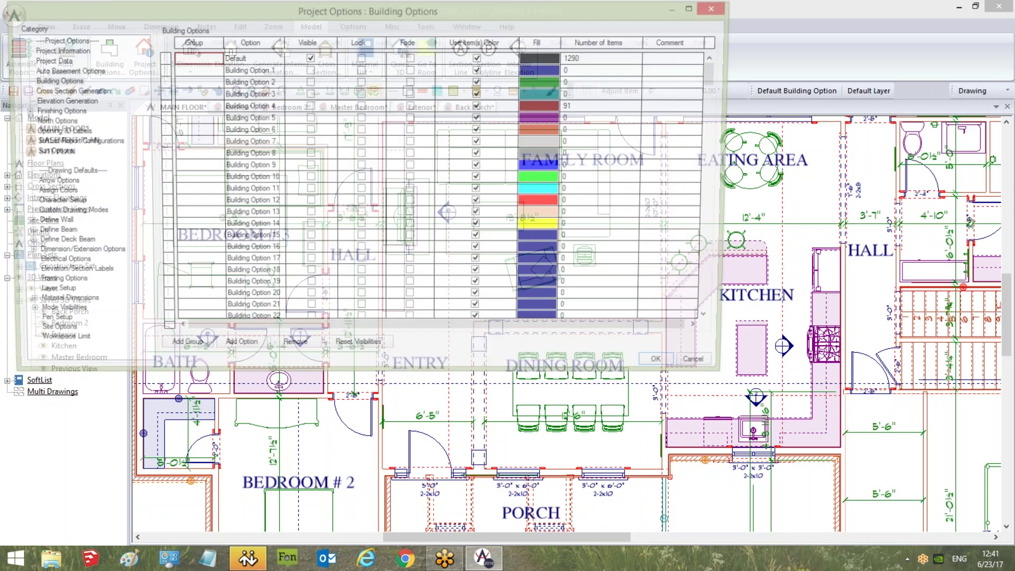
pyautogui.moveTo(272, 15); pyautogui.dragTo(458, 94)
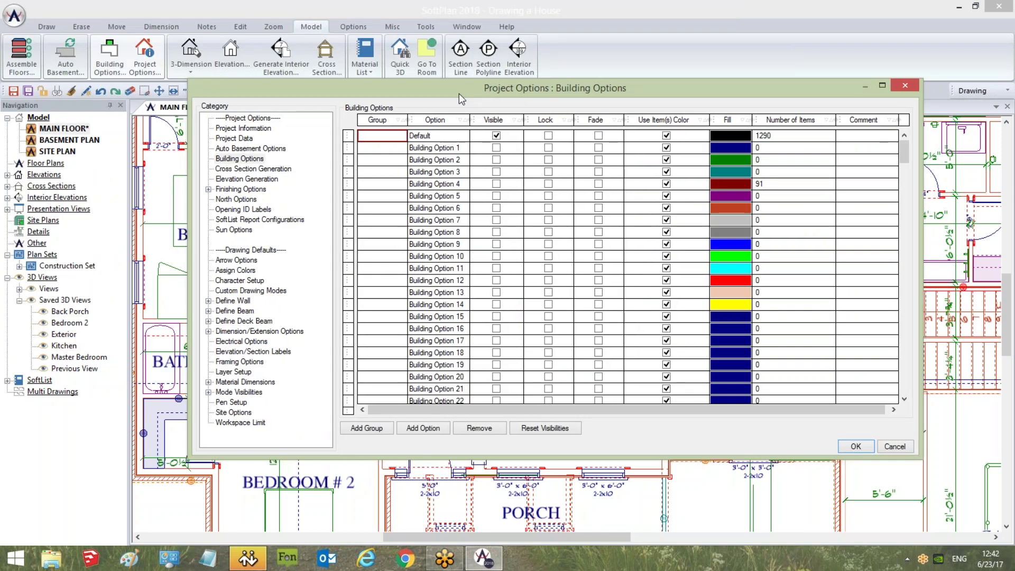
pyautogui.click(453, 149)
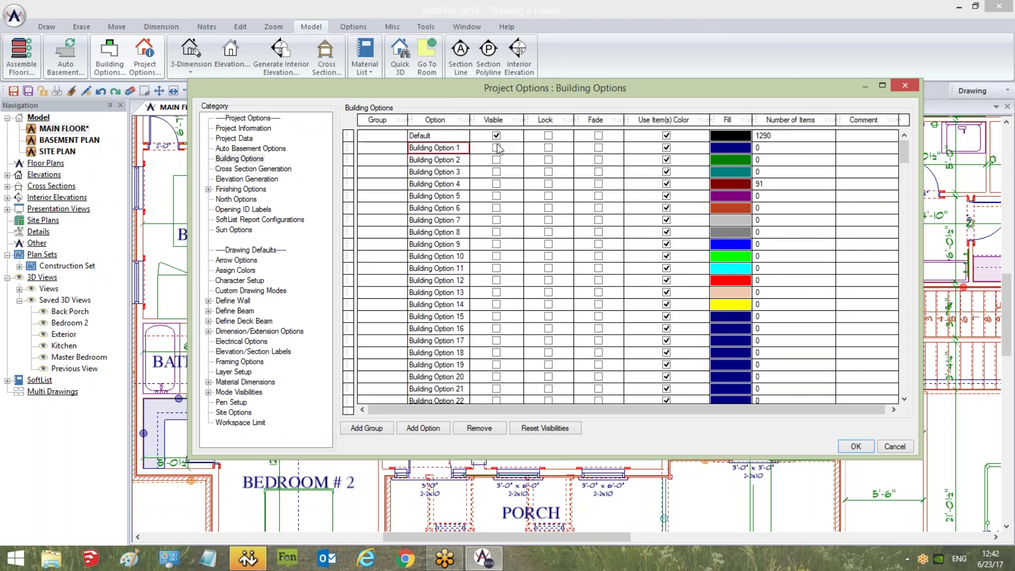
pyautogui.click(478, 137)
pyautogui.click(467, 138)
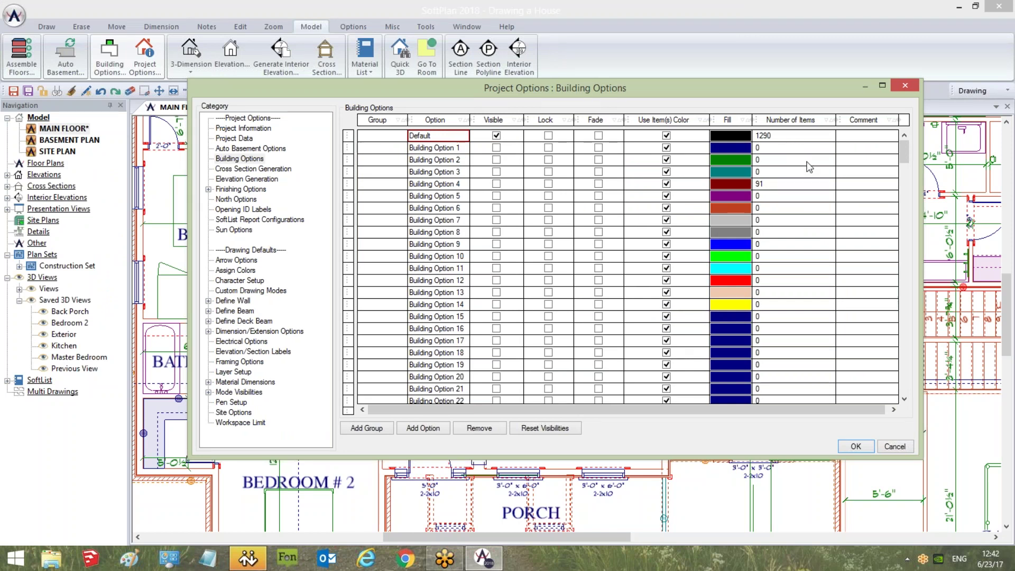
pyautogui.click(895, 447)
pyautogui.scroll(-2, 569, 361)
pyautogui.scroll(1, 568, 361)
pyautogui.scroll(-1, 568, 361)
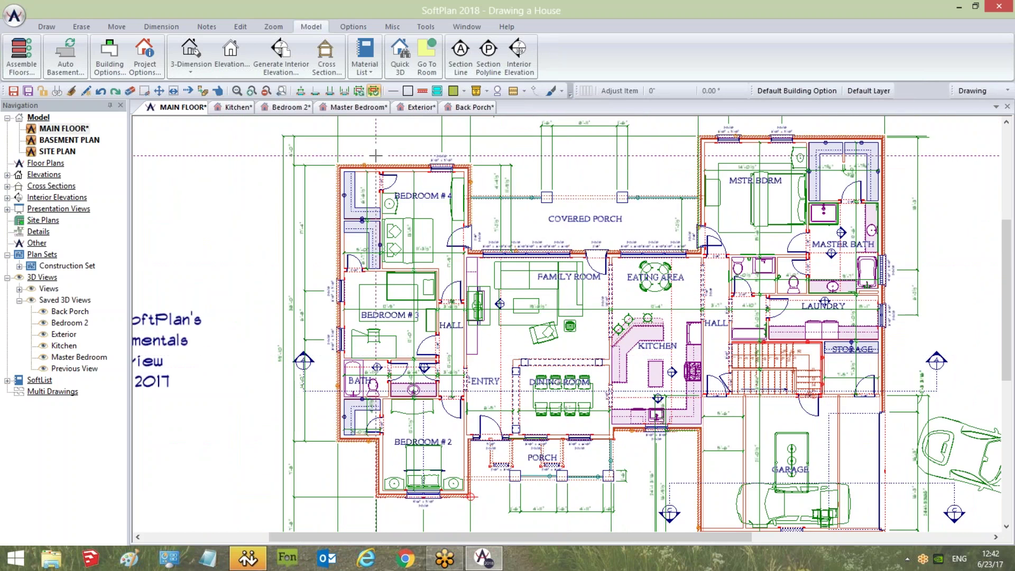